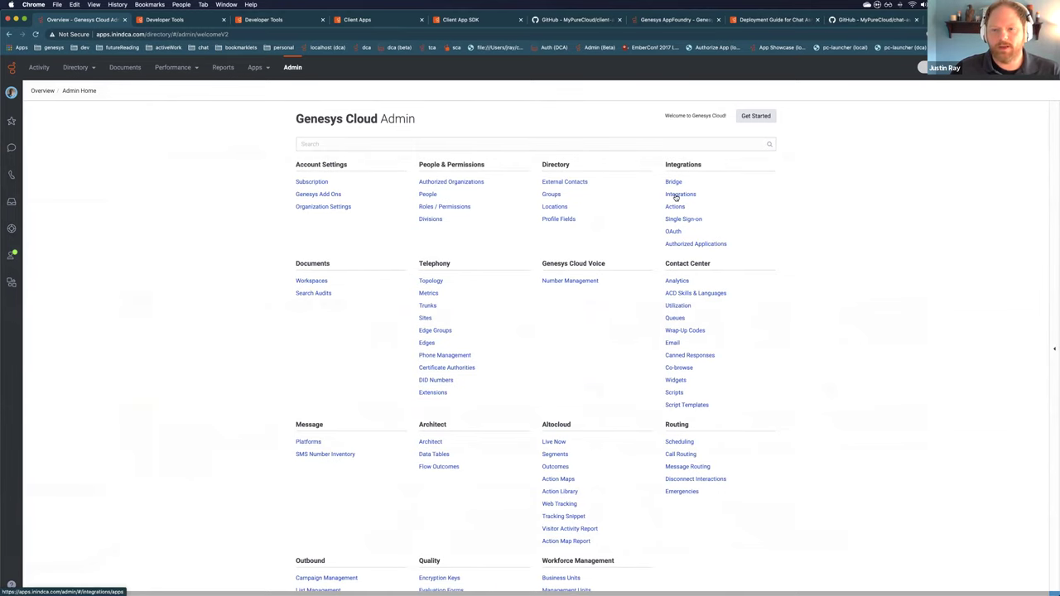
# Search the integrations for "Toast" and open the configuration properties of the Toast Interapption integration
pyautogui.click(677, 196)
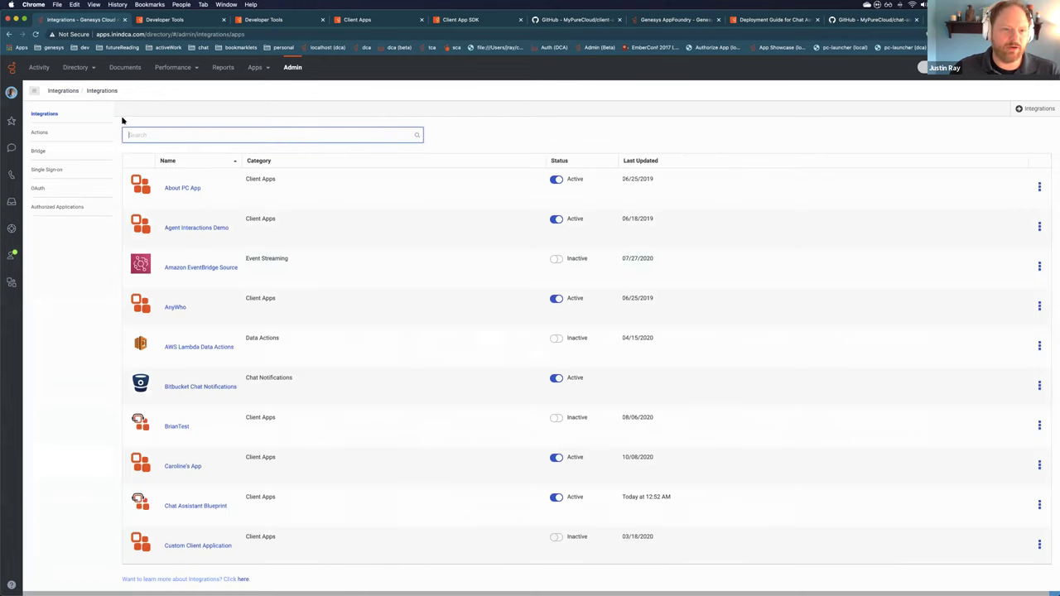
pyautogui.write('To')
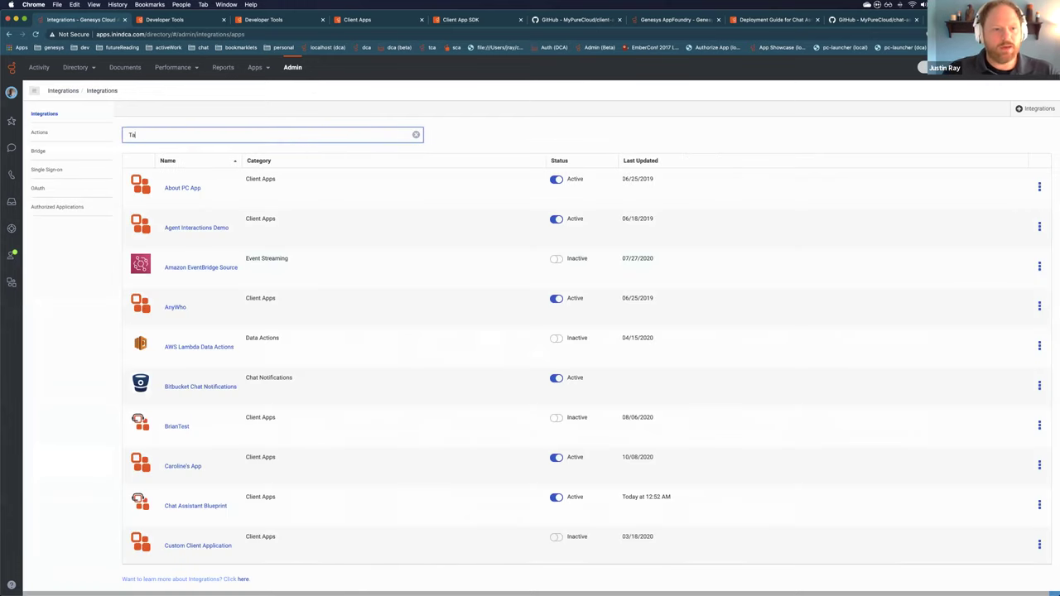
pyautogui.write('a')
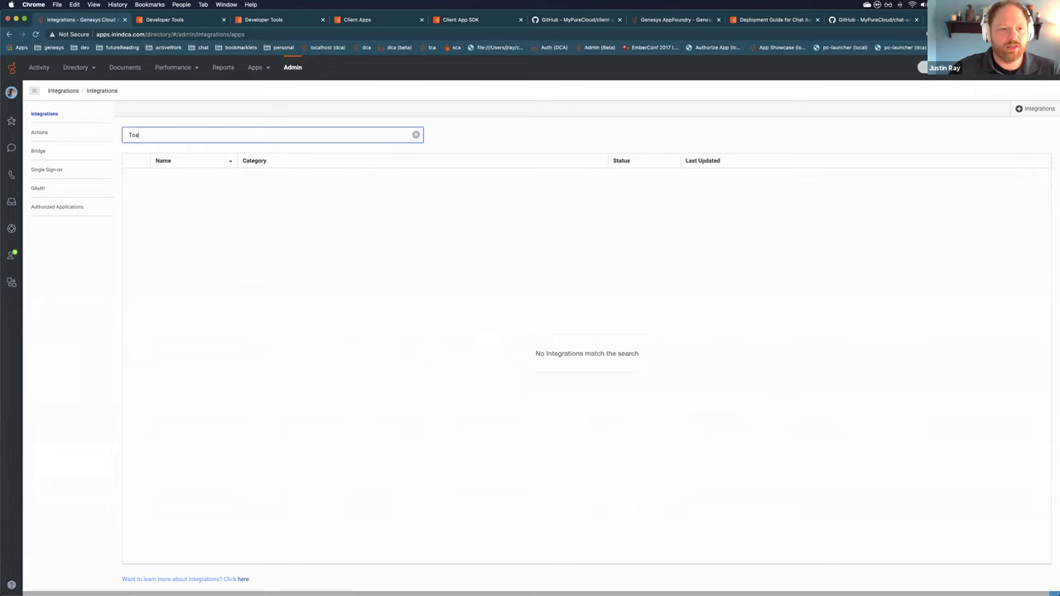
pyautogui.write('st')
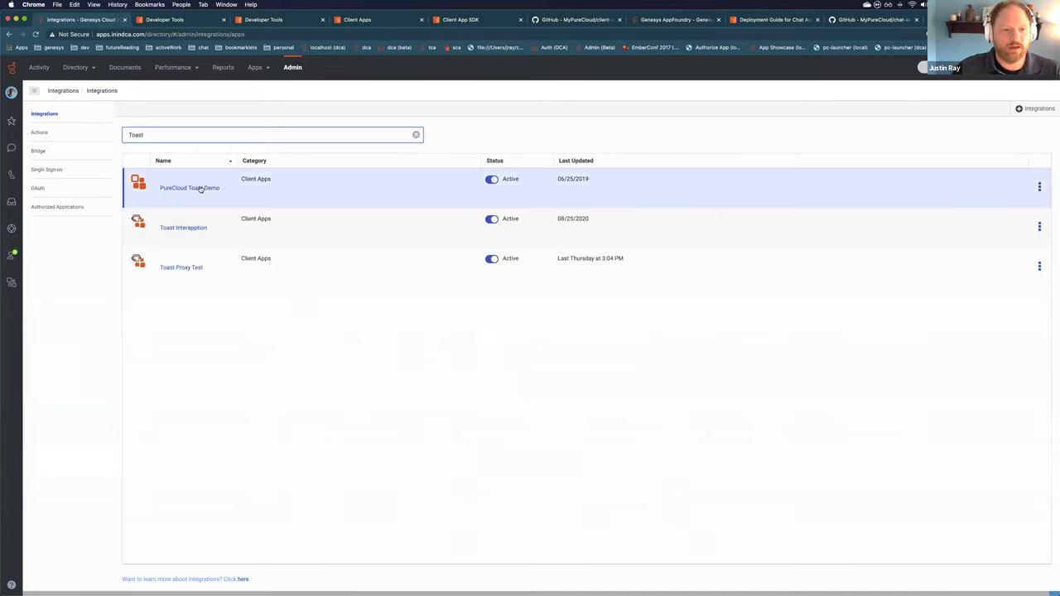
pyautogui.click(186, 229)
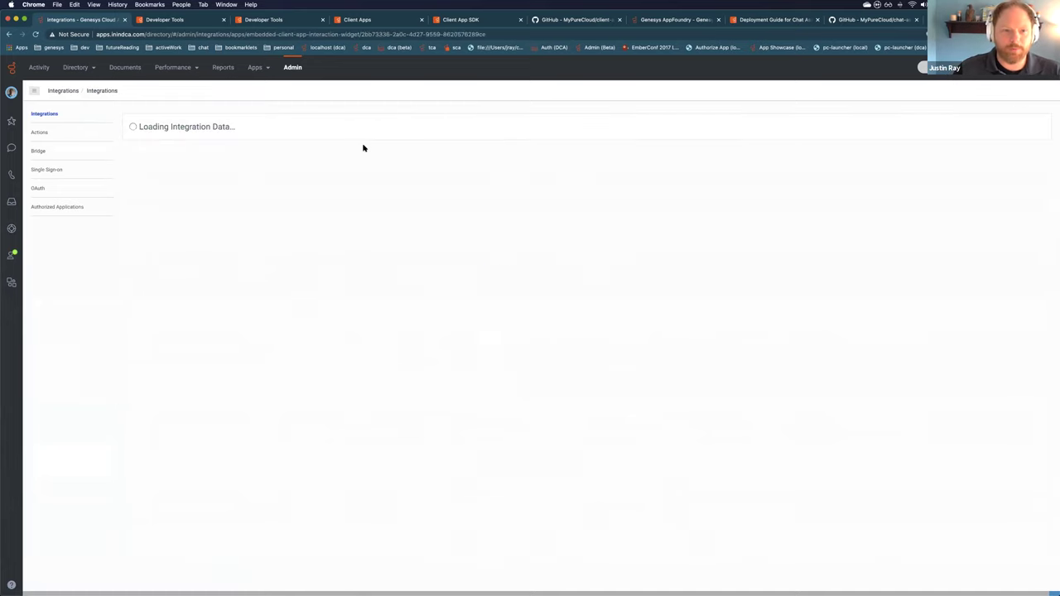
pyautogui.click(191, 125)
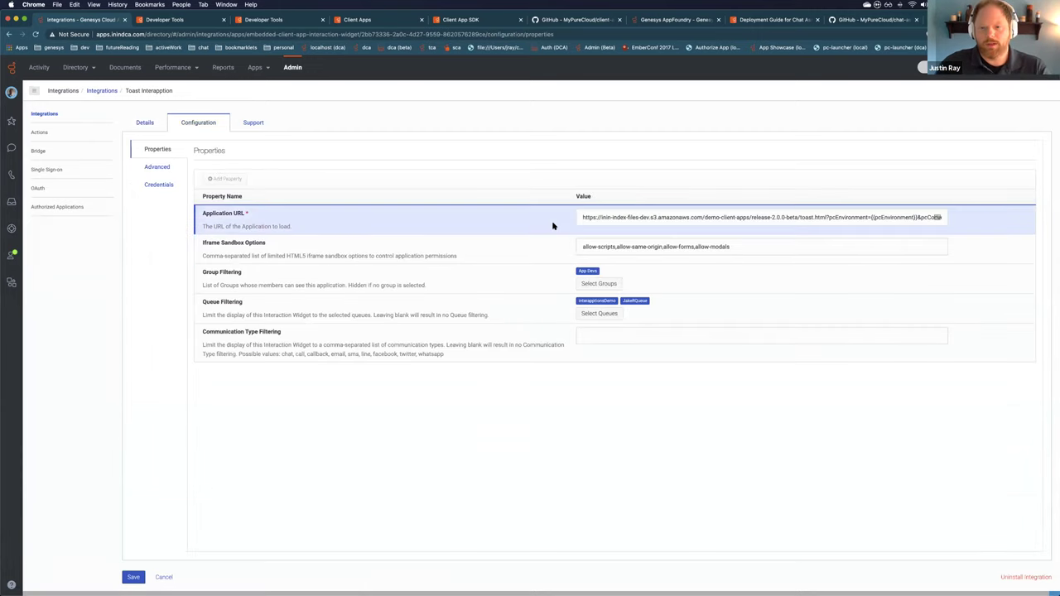
# Examine the pcEnvironment and pcConversationId query parameters in the Application URL at an enlarged page zoom
pyautogui.press('super+equal')
pyautogui.press('super+equal')
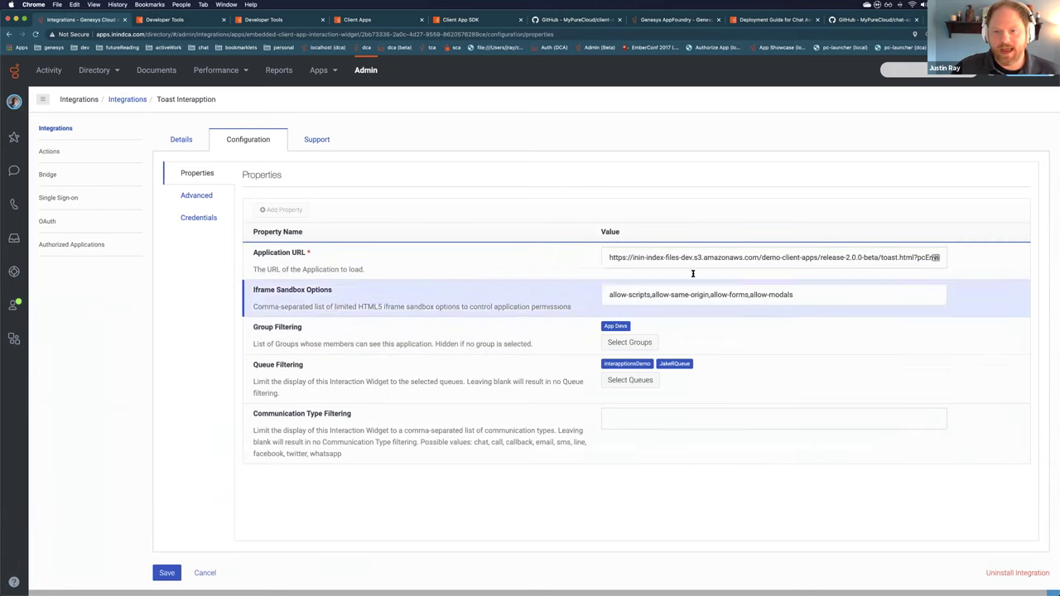
pyautogui.click(657, 260)
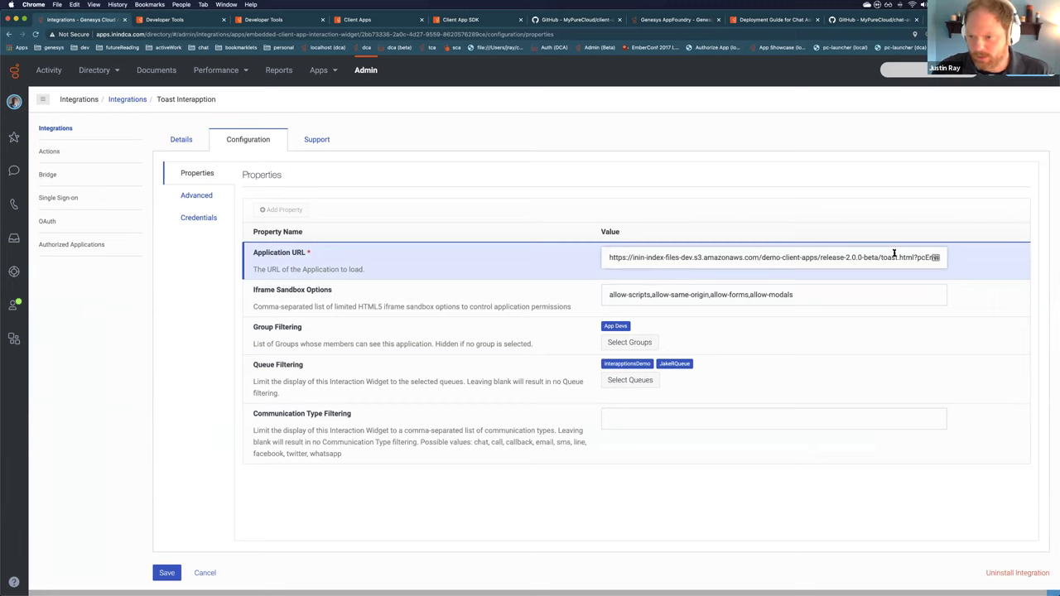
pyautogui.moveTo(905, 257); pyautogui.dragTo(969, 256)
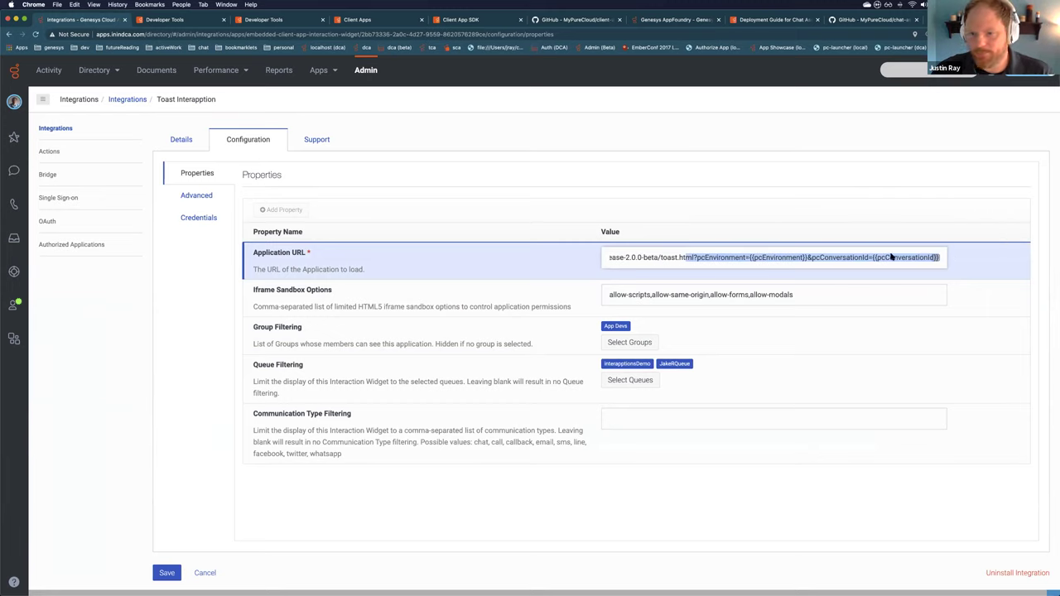
pyautogui.click(770, 261)
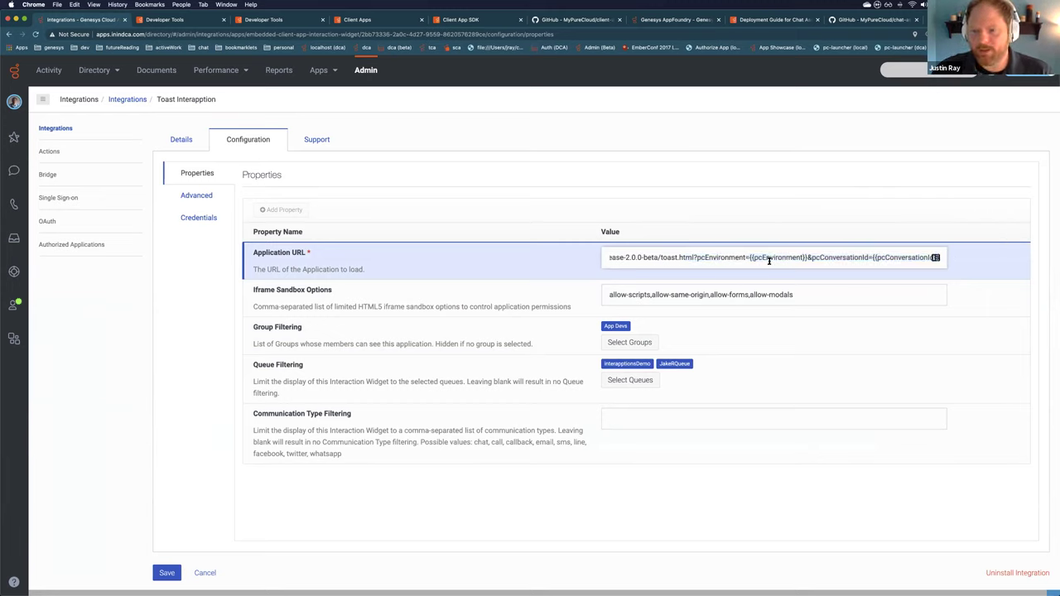
pyautogui.doubleClick(759, 257)
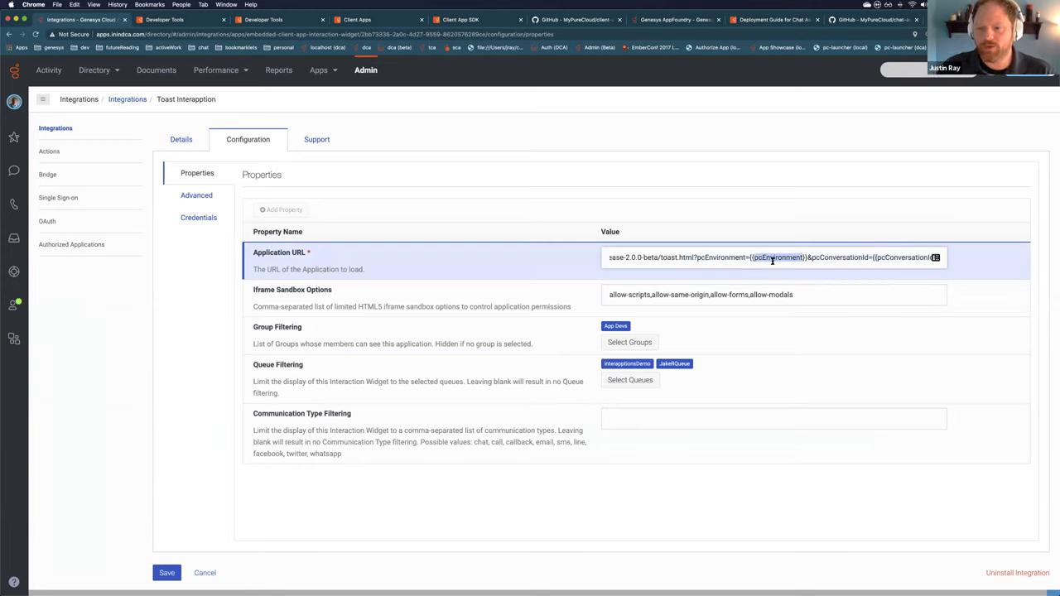
pyautogui.doubleClick(843, 257)
pyautogui.doubleClick(880, 257)
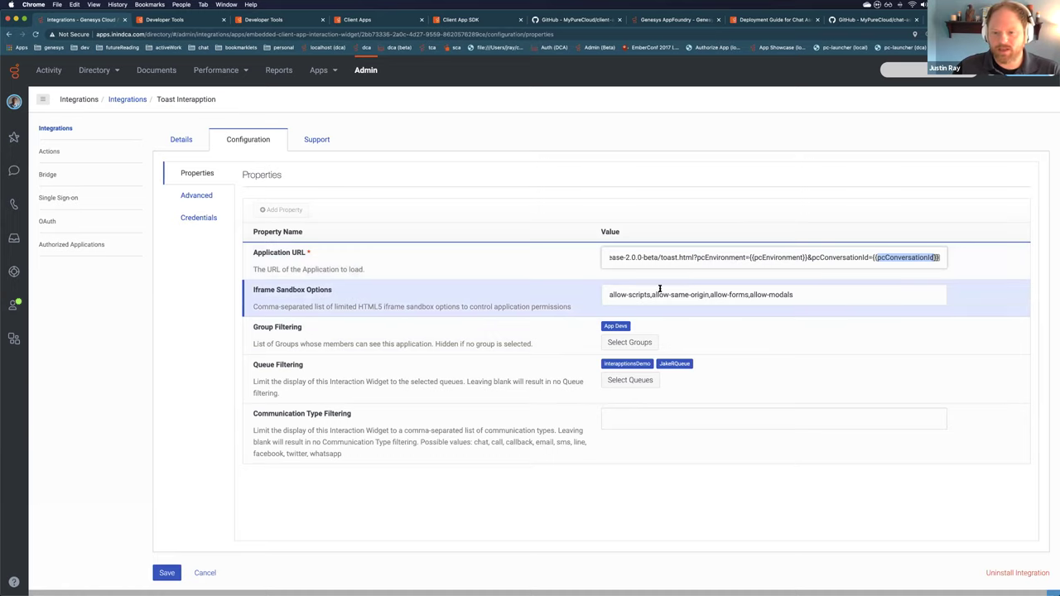
# Review the iframe sandbox options and the group and queue filtering properties of the integration
pyautogui.moveTo(608, 296); pyautogui.dragTo(813, 294)
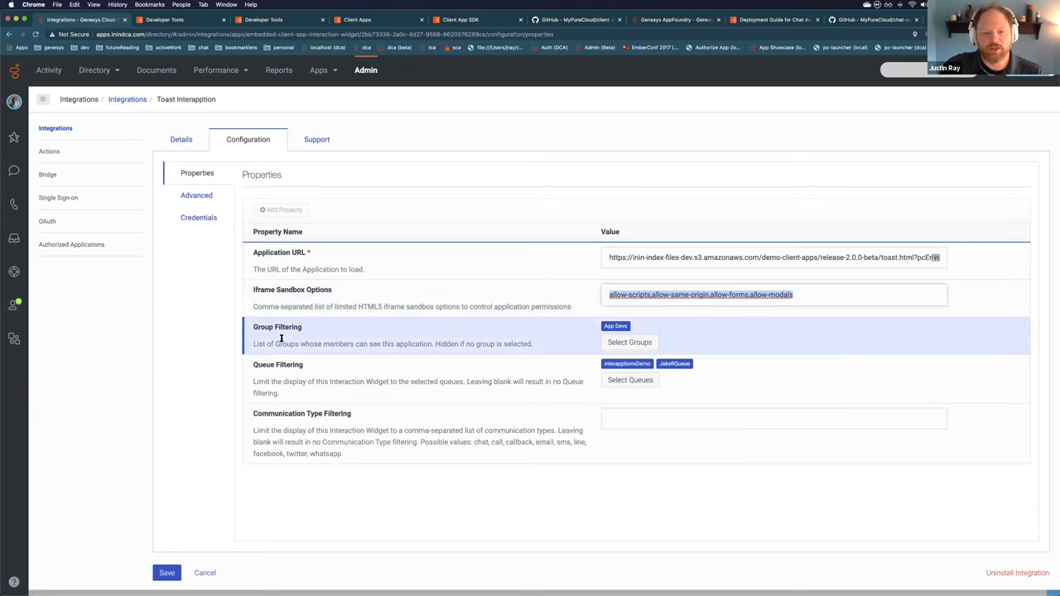
pyautogui.moveTo(253, 327); pyautogui.dragTo(317, 334)
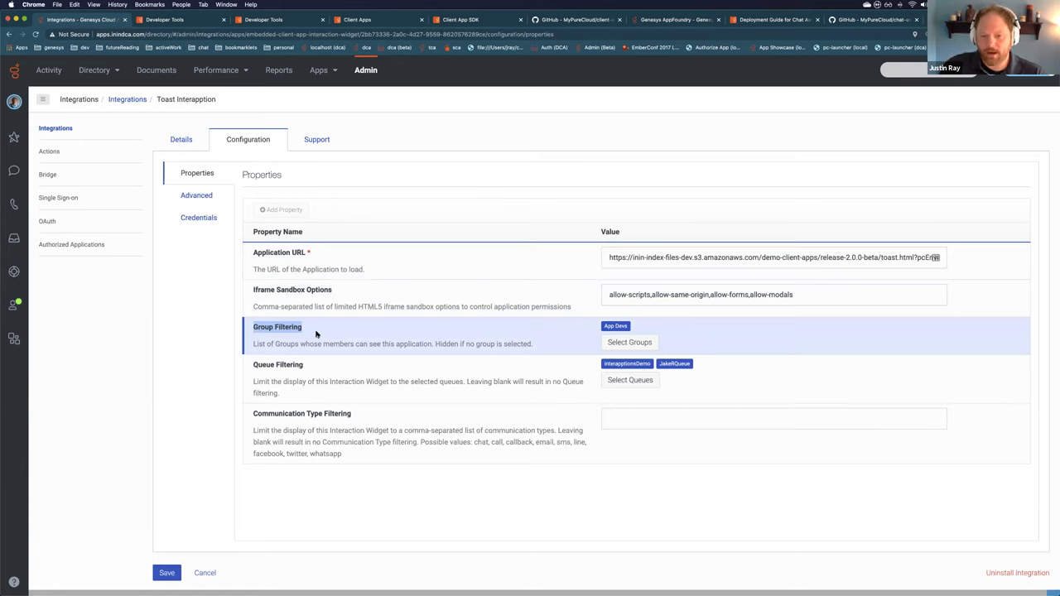
pyautogui.click(285, 375)
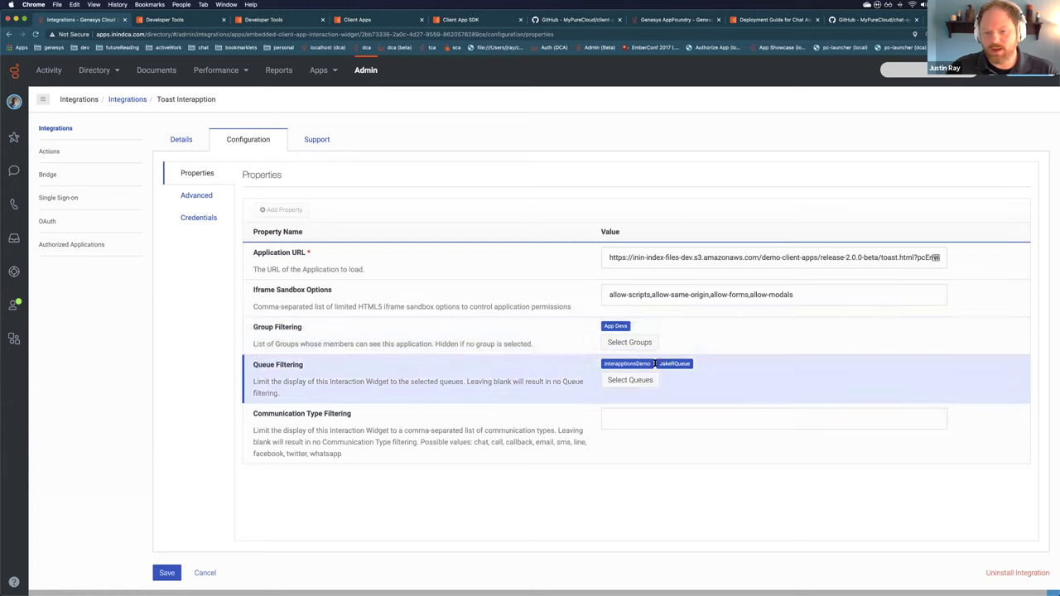
# Try "chat, call, whatsapp, webmessage" as the communication type filter and clear the entry again
pyautogui.click(610, 416)
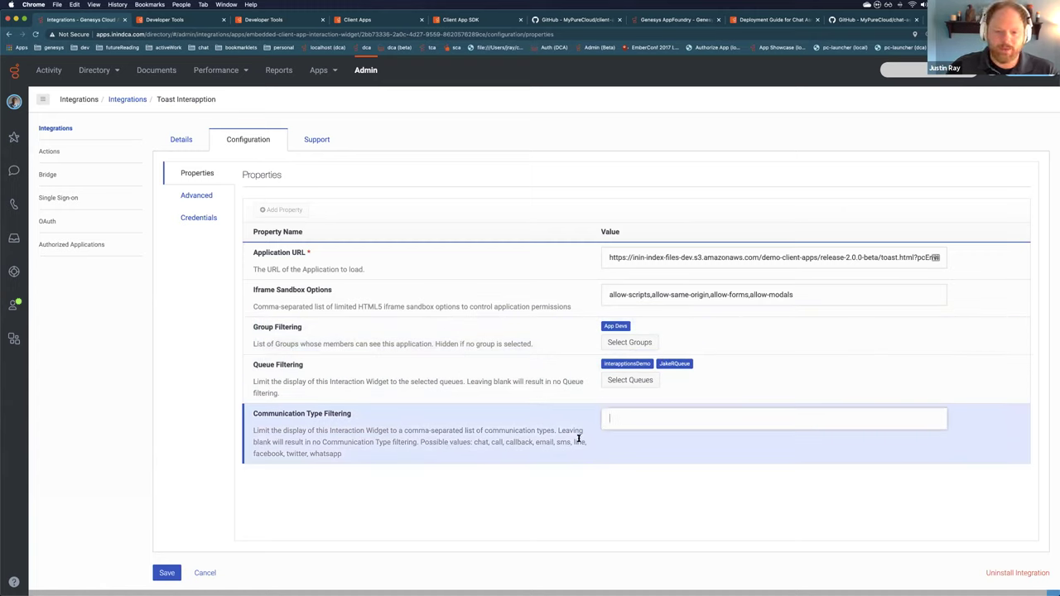
pyautogui.write('chat, call')
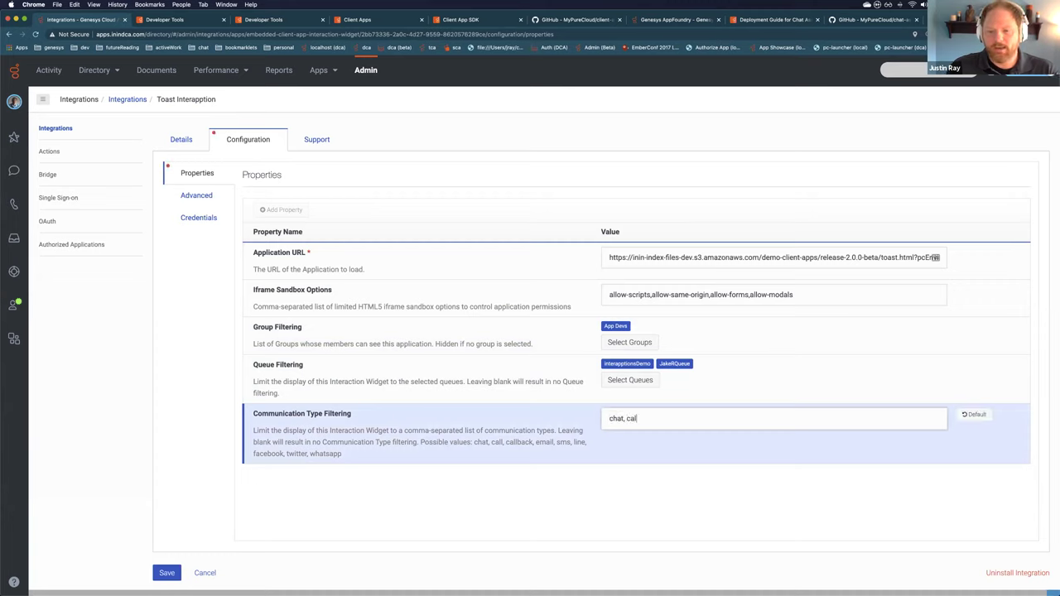
pyautogui.write(', whatsapp')
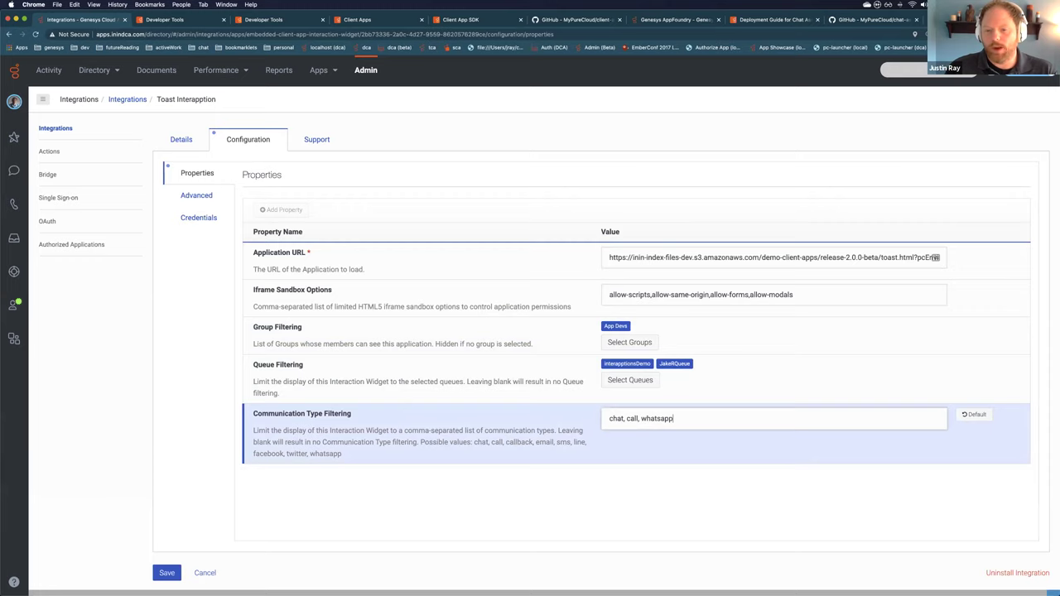
pyautogui.write(', webmessage')
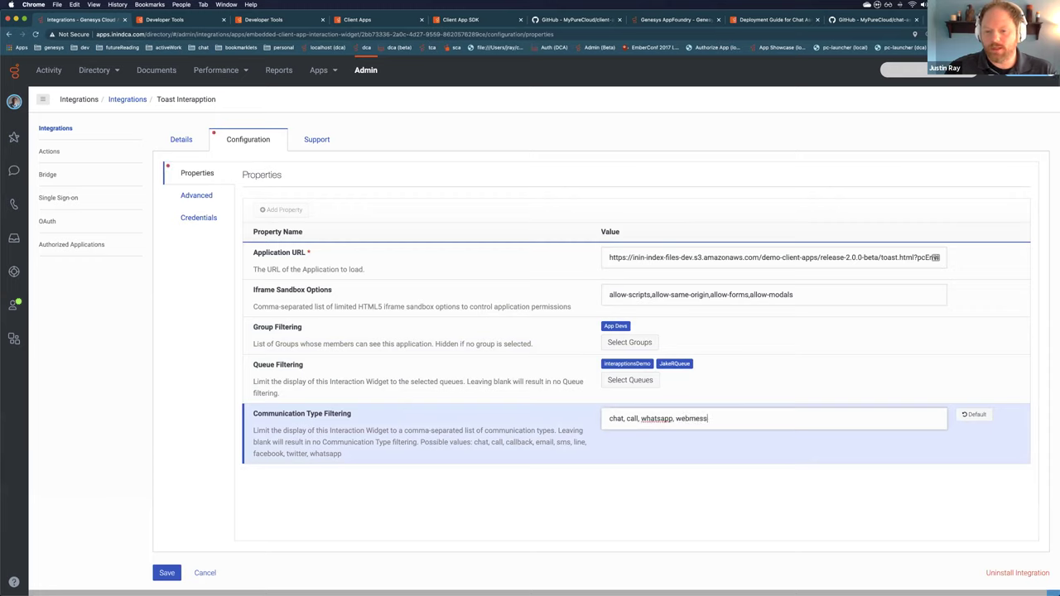
pyautogui.moveTo(720, 419); pyautogui.dragTo(612, 418)
pyautogui.press('BackSpace')
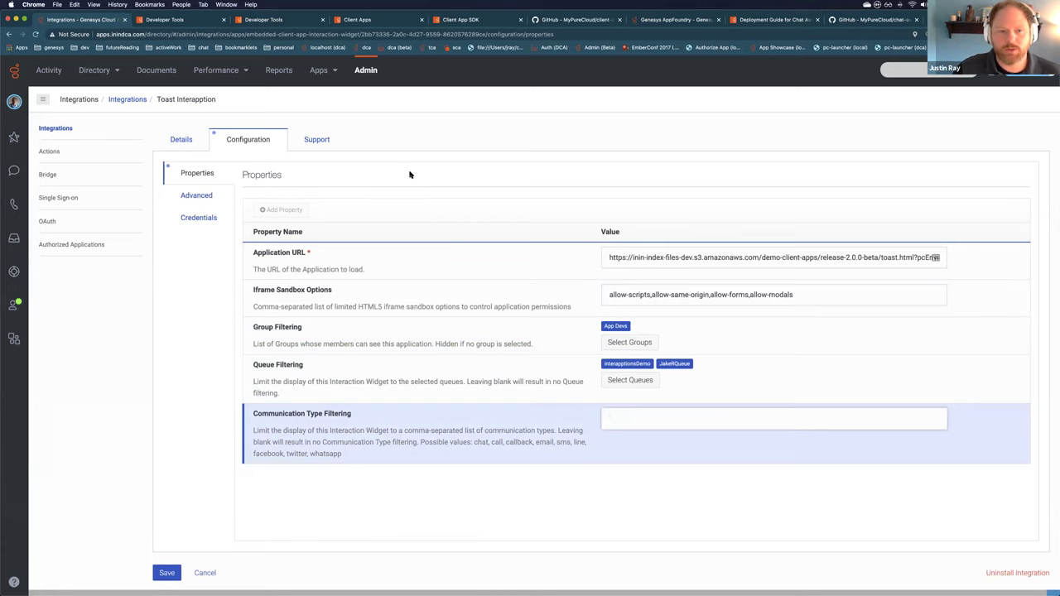
# Review the icon and monochromicIcon entries in the advanced configuration and return to the integration's details
pyautogui.click(197, 196)
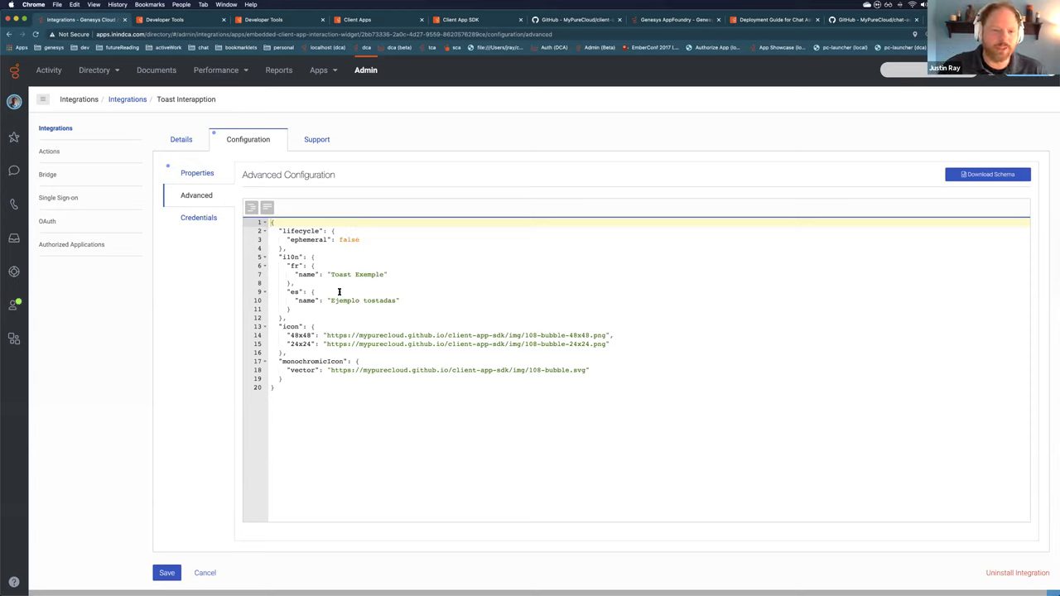
pyautogui.moveTo(280, 361); pyautogui.dragTo(297, 378)
pyautogui.click(297, 378)
pyautogui.moveTo(279, 326); pyautogui.dragTo(296, 380)
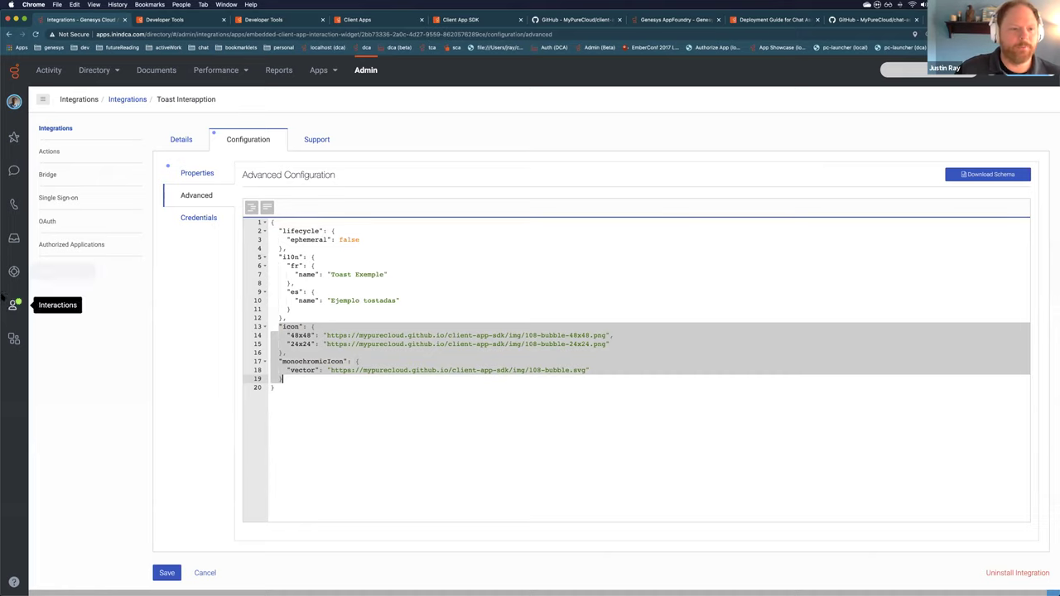
pyautogui.click(197, 138)
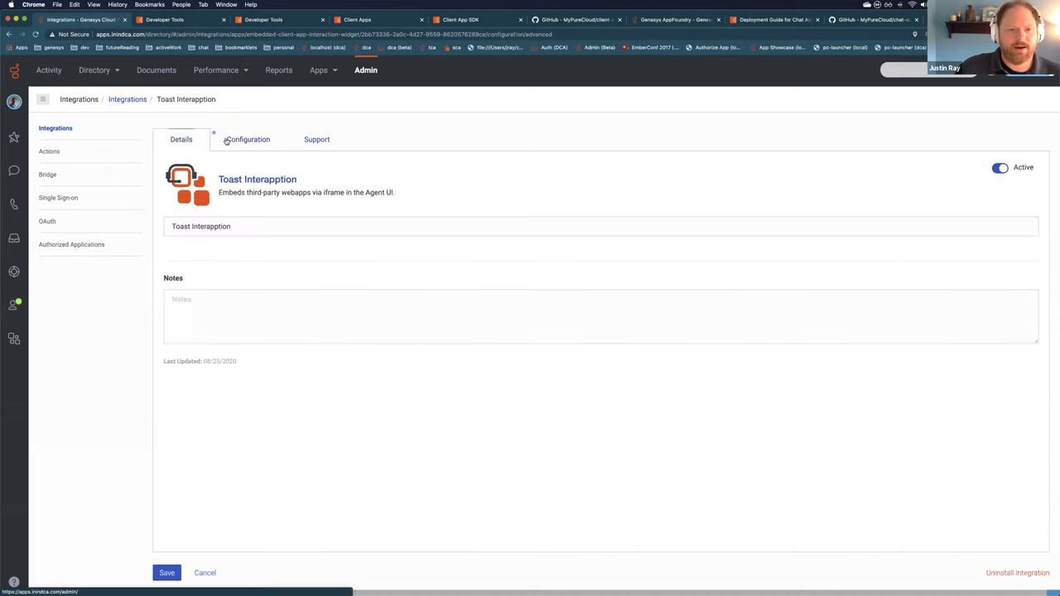
# Open the agent's interactions and complete the wrap-up of the ended chat
pyautogui.click(13, 305)
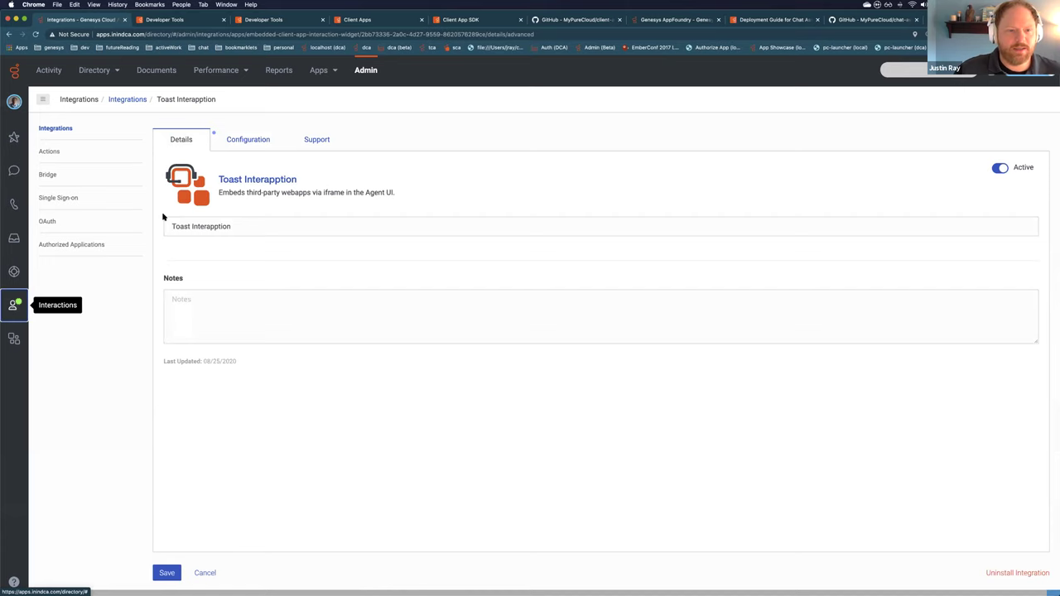
pyautogui.click(365, 563)
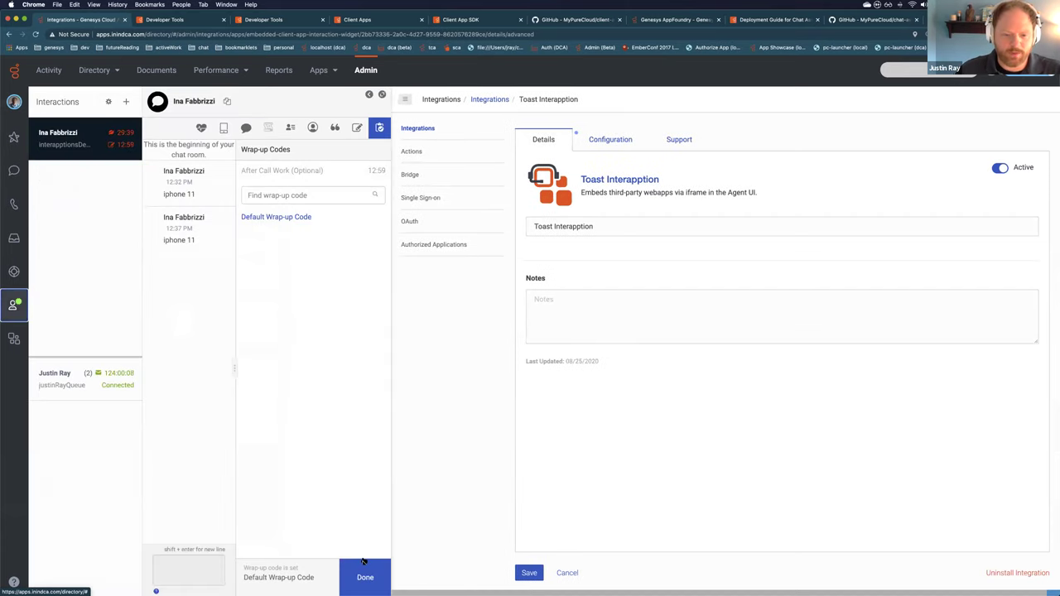
# Switch to the Developer Tools web chat page, populate the fields with new customer data and start a chat
pyautogui.click(175, 23)
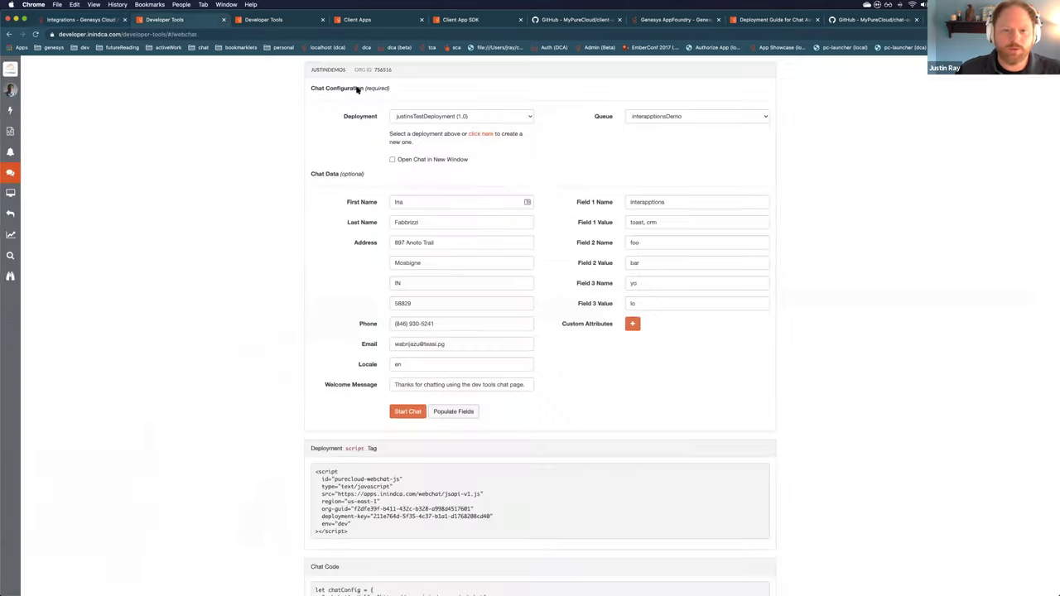
pyautogui.click(454, 414)
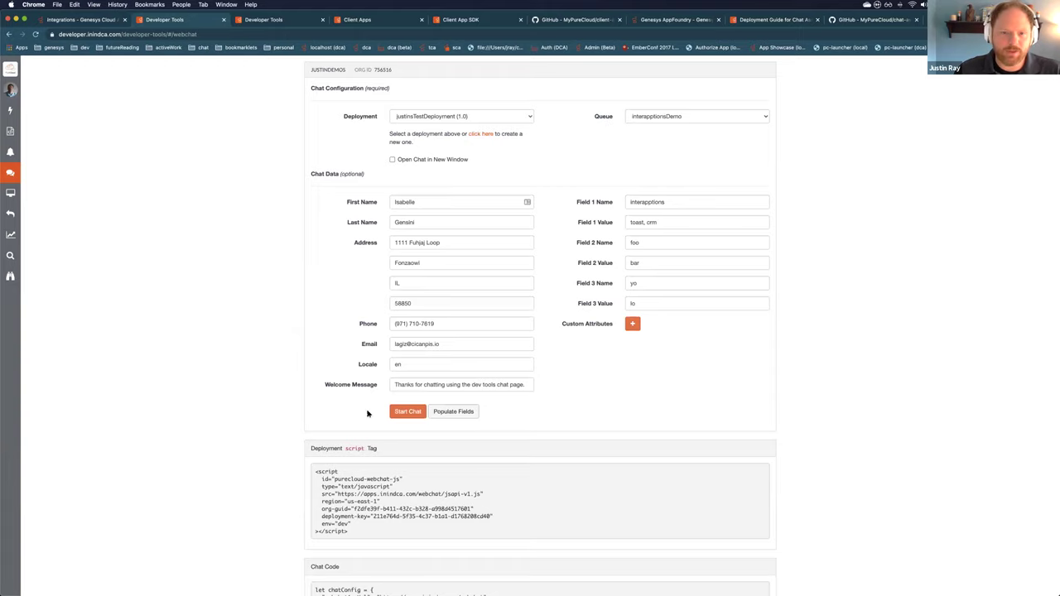
pyautogui.click(401, 413)
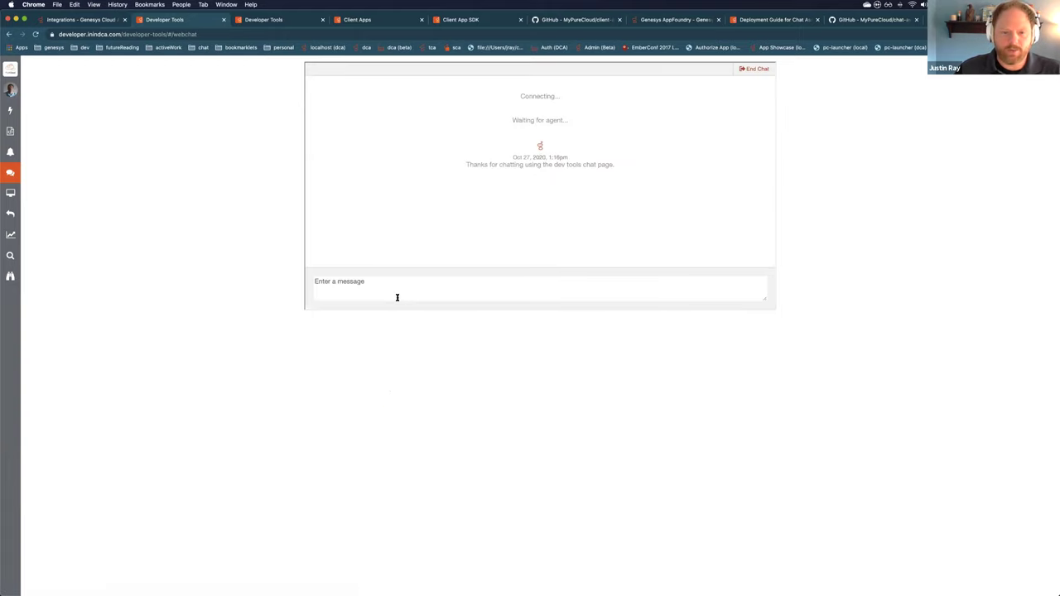
# Send the customer chat message "hello, I'd like some help with my plan"
pyautogui.click(397, 297)
pyautogui.write('hello')
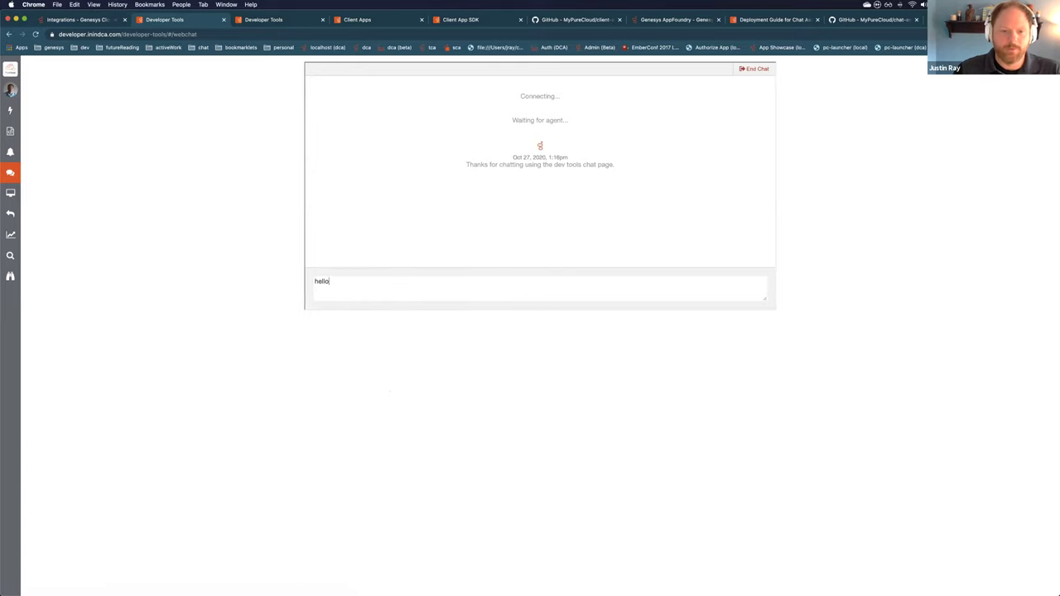
pyautogui.write(", I'd like some help with my plan")
pyautogui.press('Return')
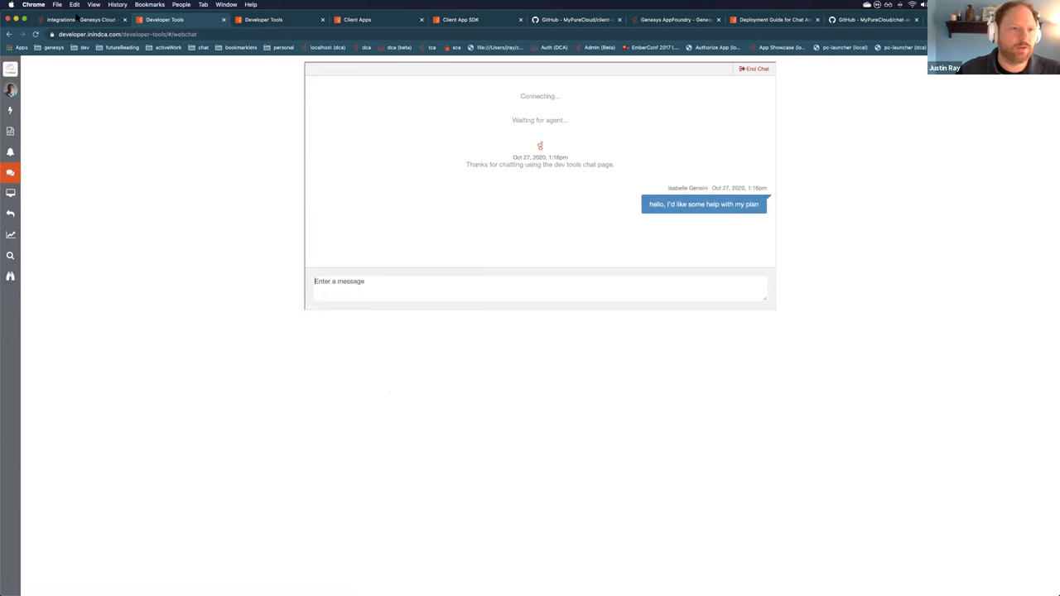
# Switch back to Genesys Cloud, answer the alerting chat and expand the interaction view
pyautogui.click(81, 20)
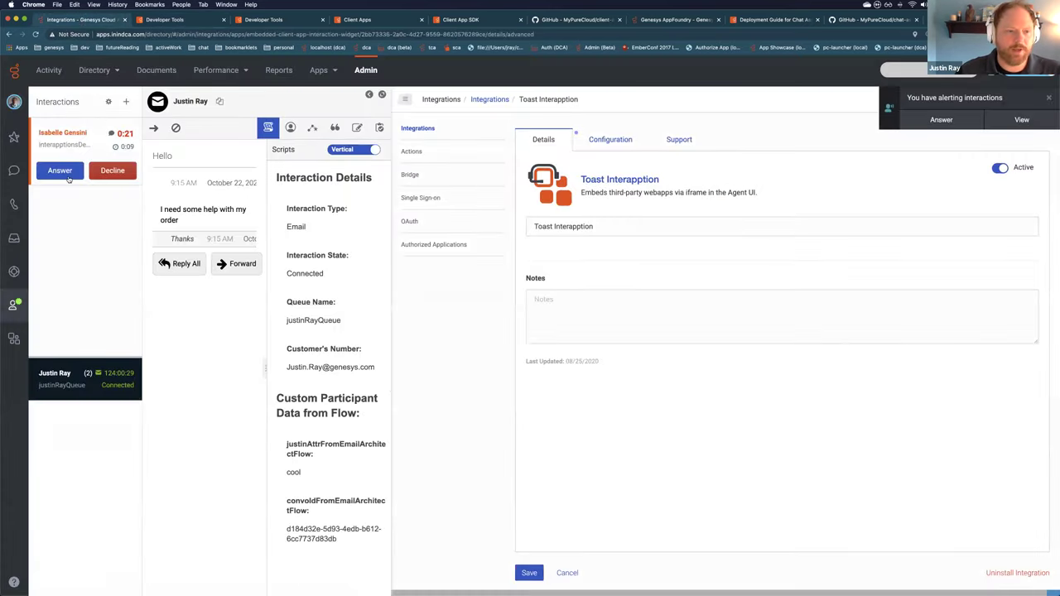
pyautogui.click(381, 94)
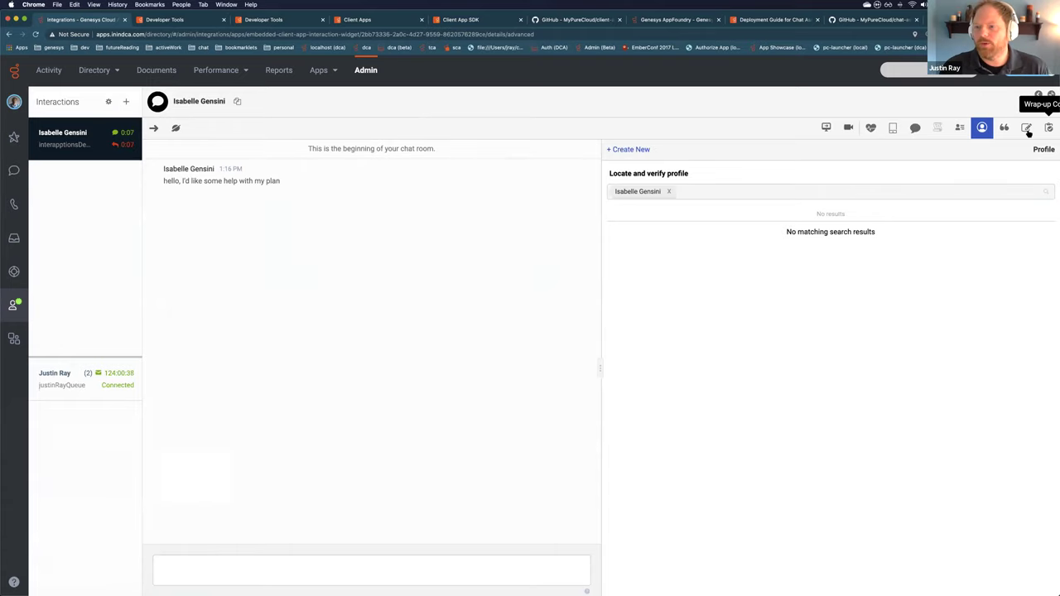
# View the chat's interaction details, customer profile and canned responses
pyautogui.click(959, 130)
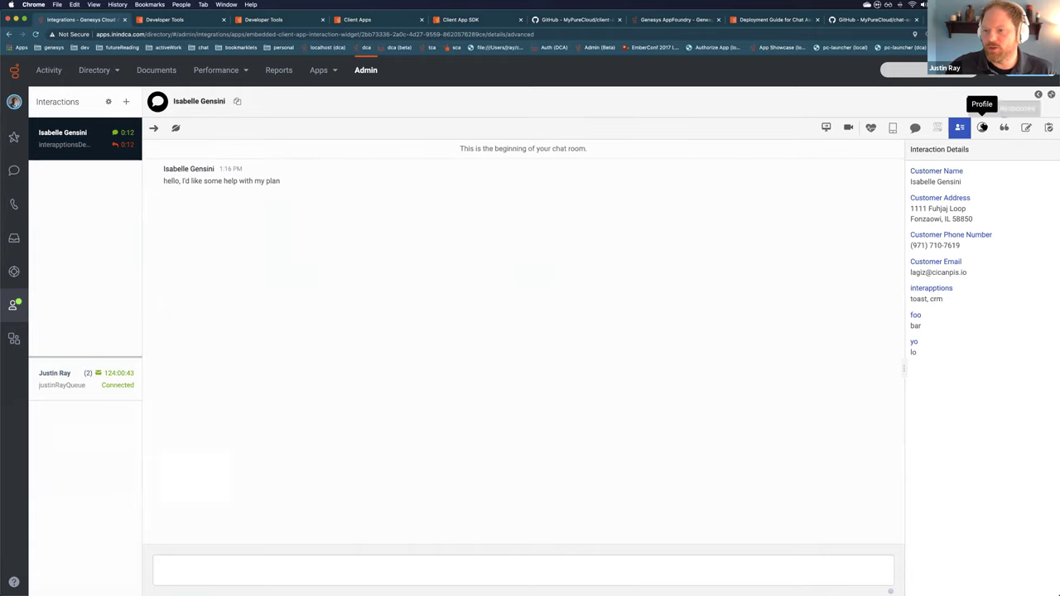
pyautogui.click(981, 128)
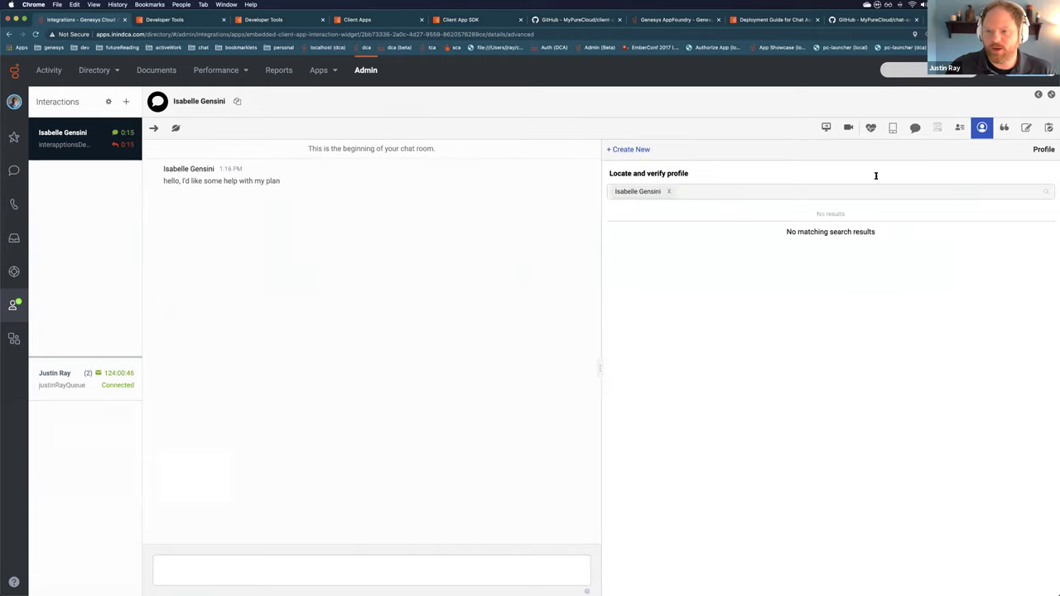
pyautogui.click(1005, 129)
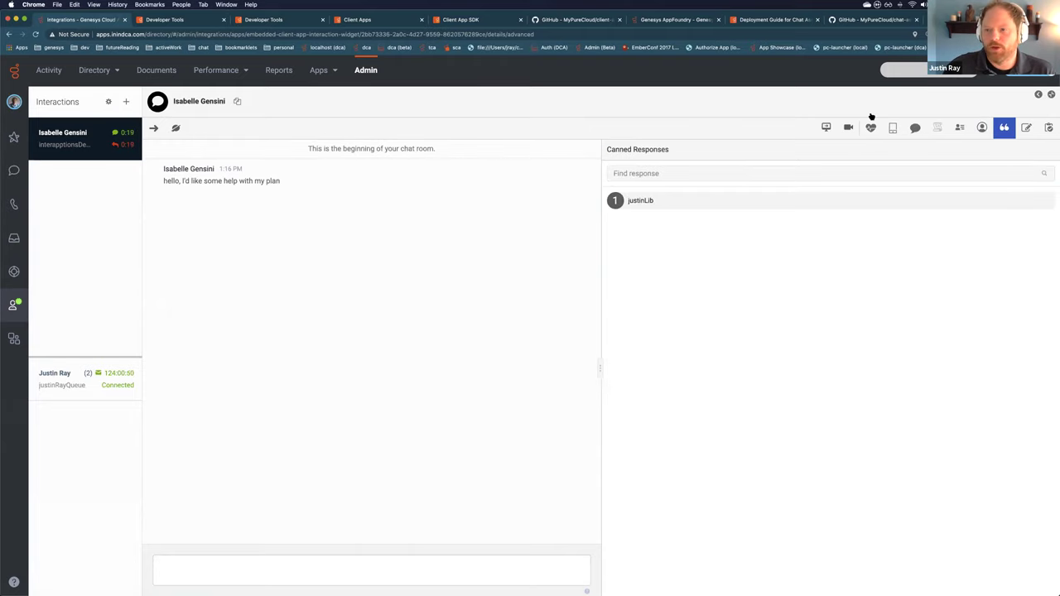
# Open the Toast Interapption widget and send an Info toast titled "hello" with the message "world"
pyautogui.click(916, 130)
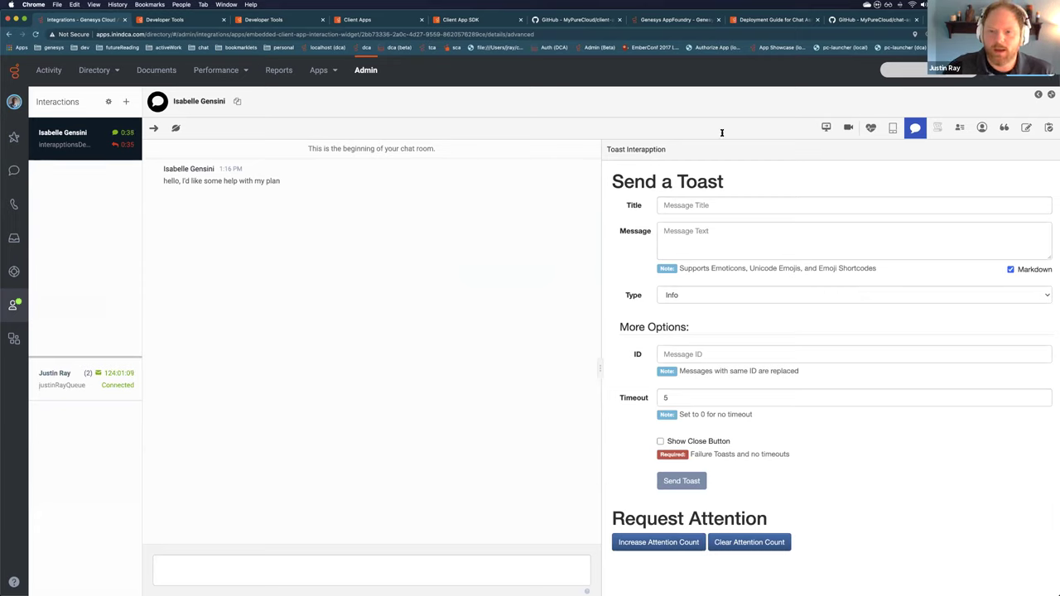
pyautogui.click(694, 204)
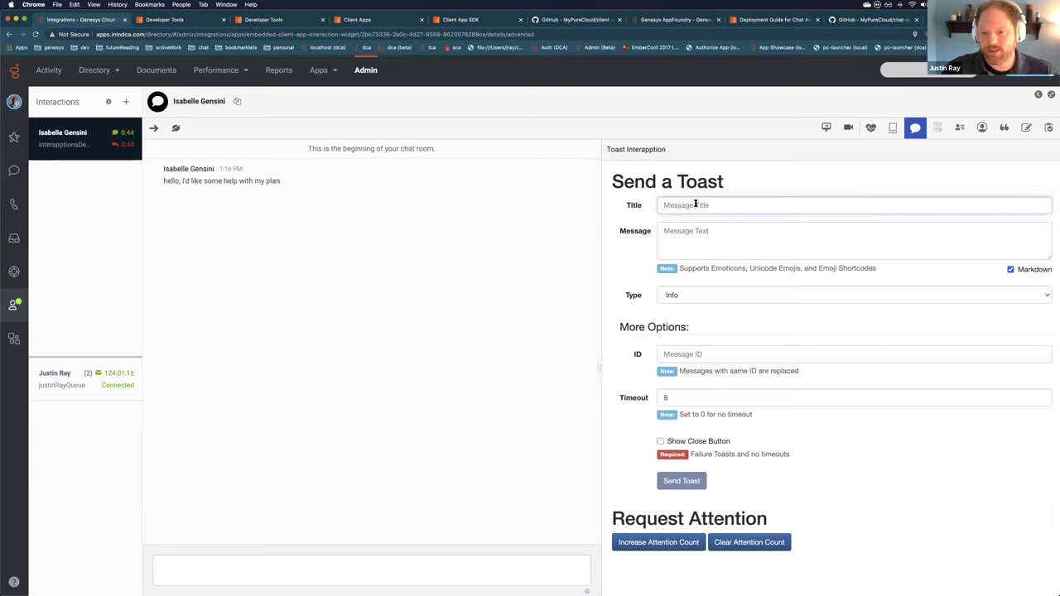
pyautogui.write('hello')
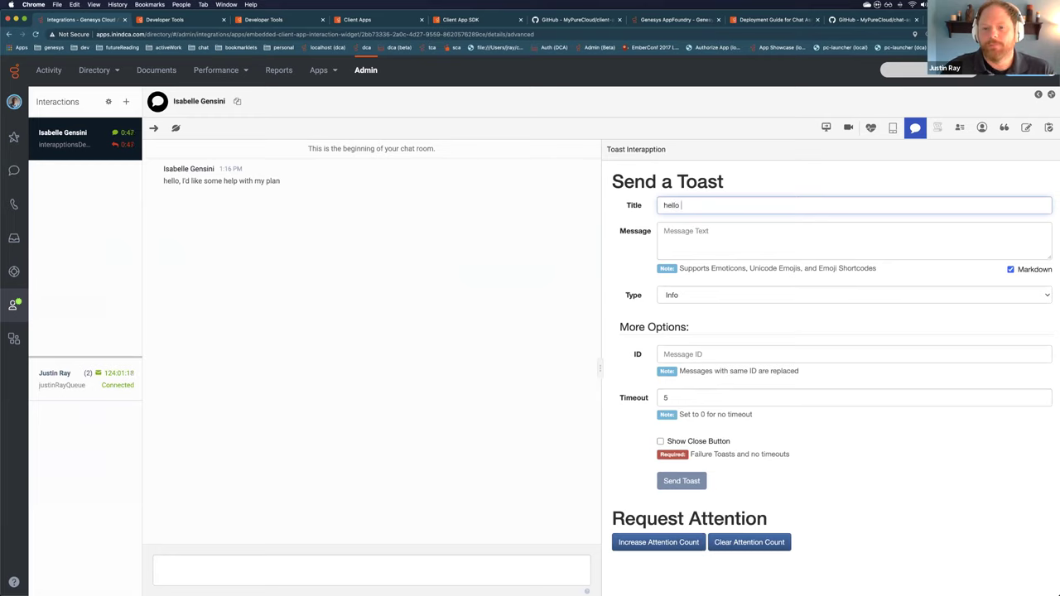
pyautogui.press('Tab')
pyautogui.write('wo')
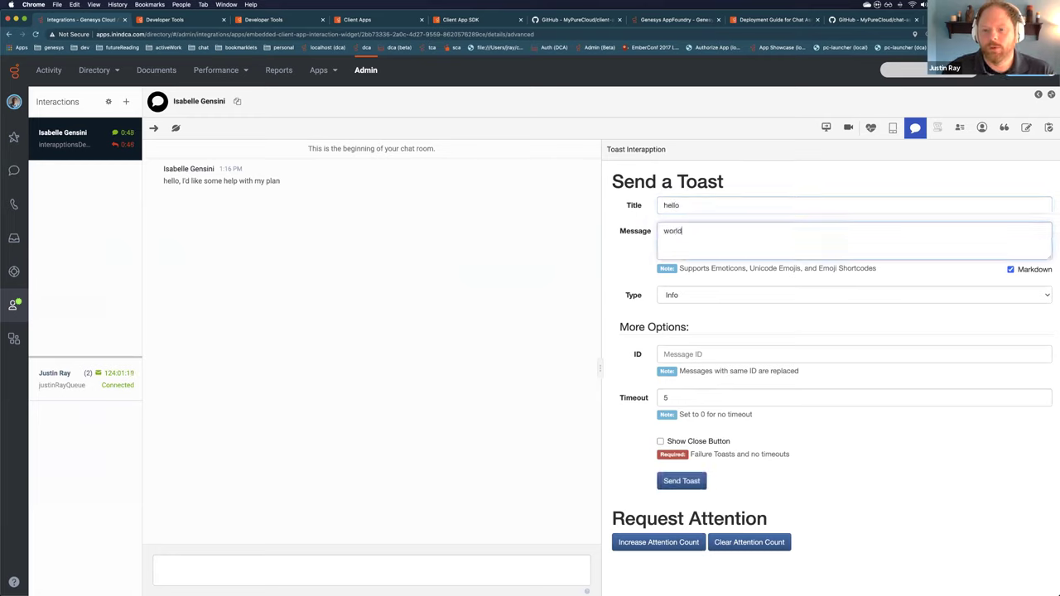
pyautogui.click(681, 480)
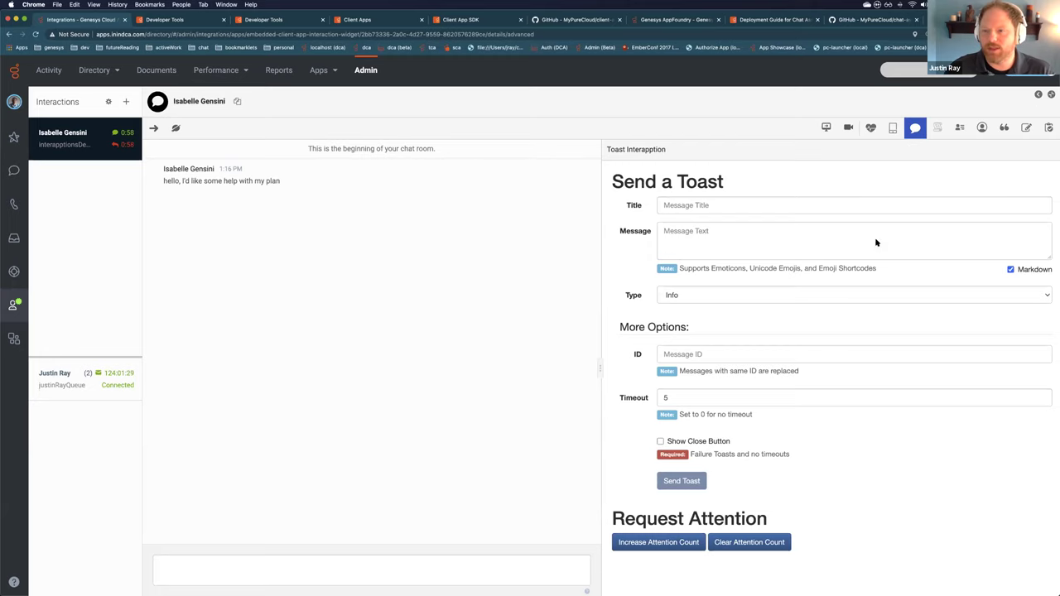
# Increase the Toast Interapption's attention count, check its badge from the Lifecycle Interapption, and clear the count
pyautogui.click(692, 542)
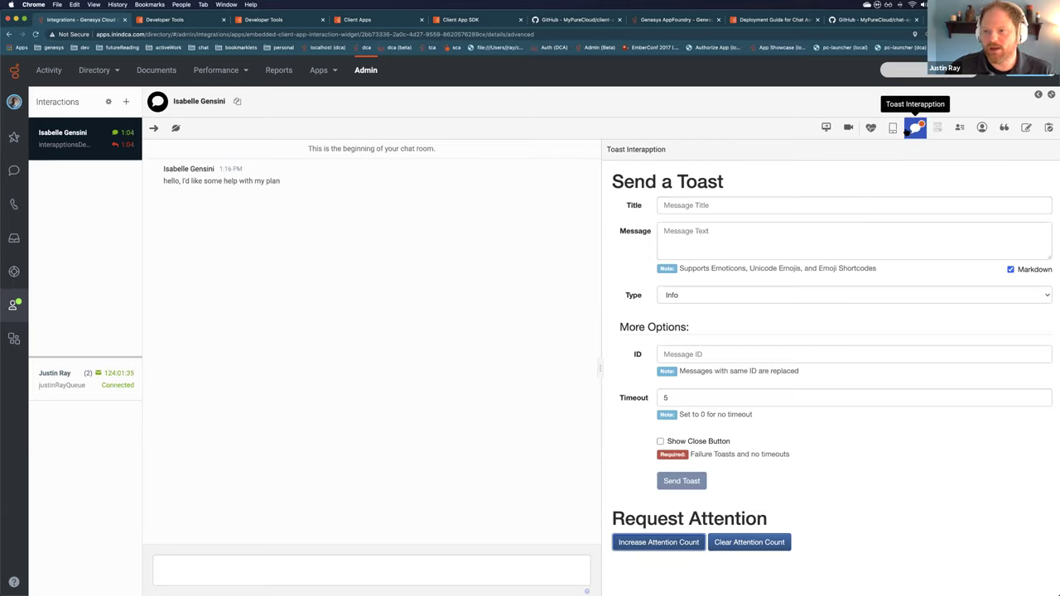
pyautogui.click(872, 129)
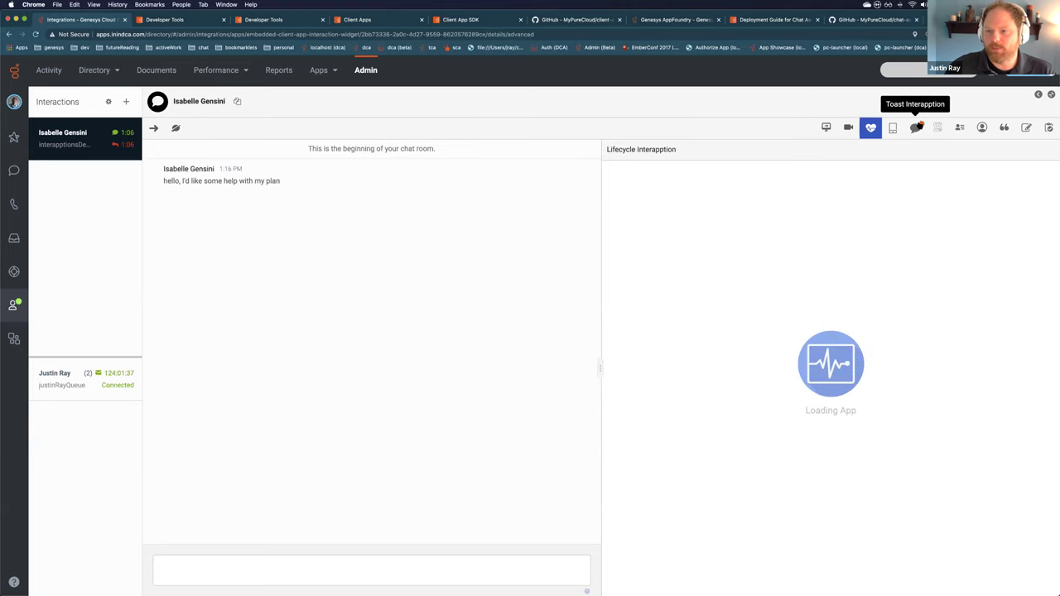
pyautogui.click(1049, 99)
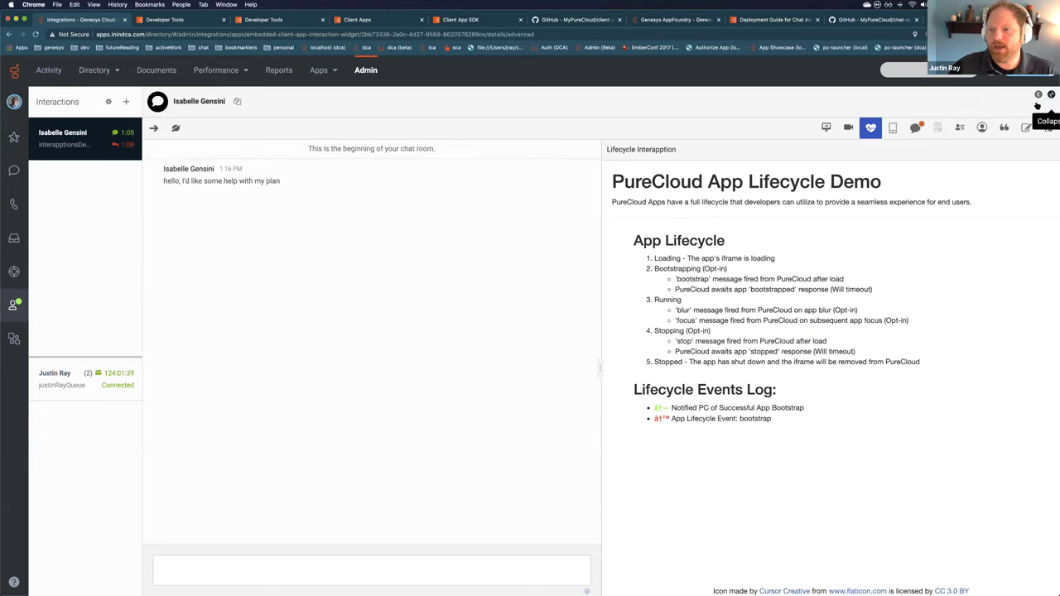
pyautogui.click(915, 130)
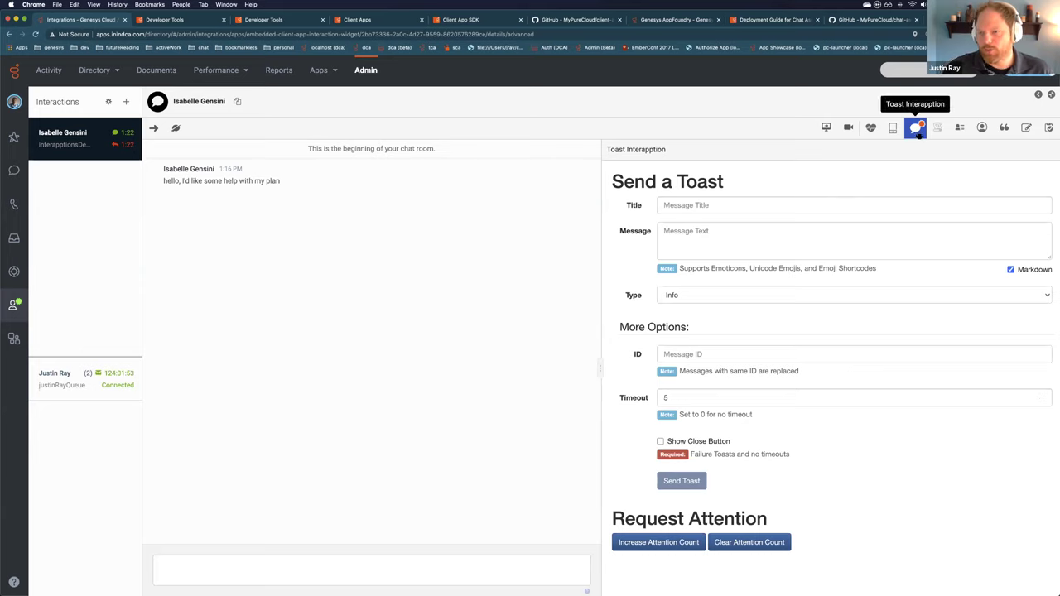
pyautogui.click(750, 543)
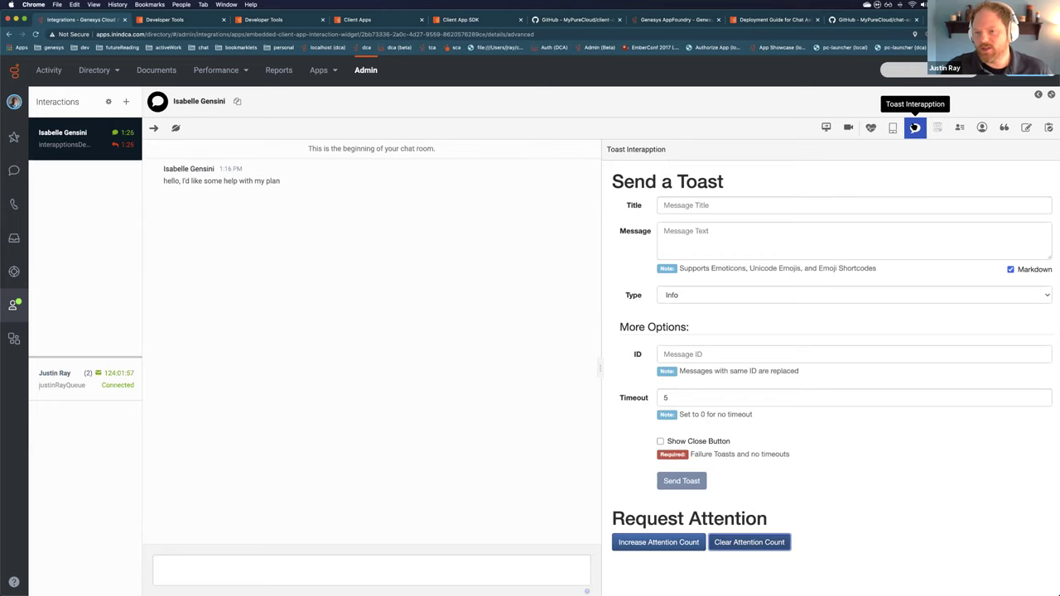
# Alternate between the Lifecycle and Toast Interapptions to trigger focus and blur events, and dismiss the notification
pyautogui.click(870, 128)
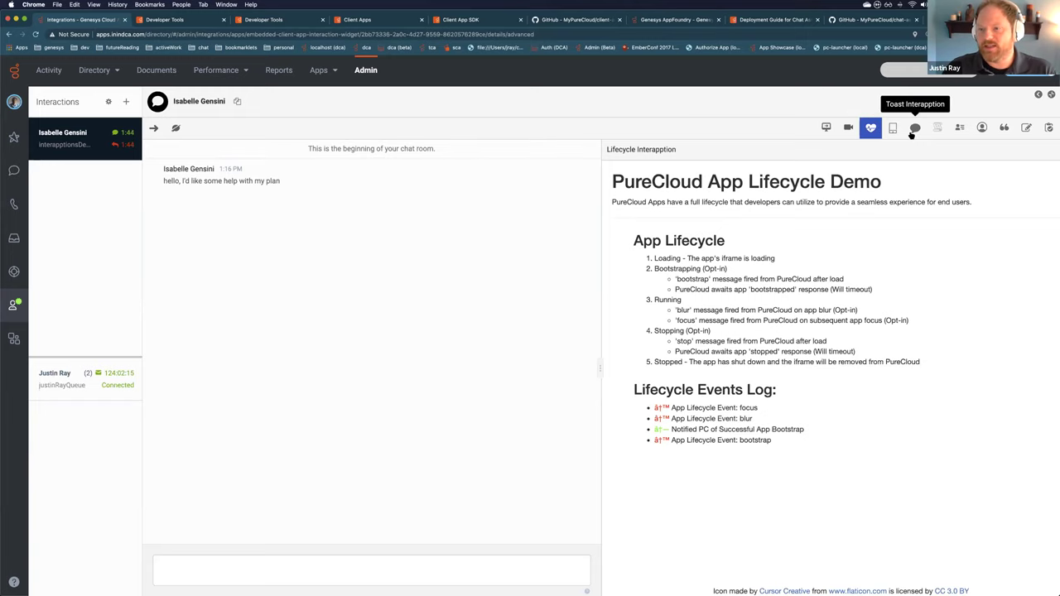
pyautogui.click(913, 130)
pyautogui.click(869, 129)
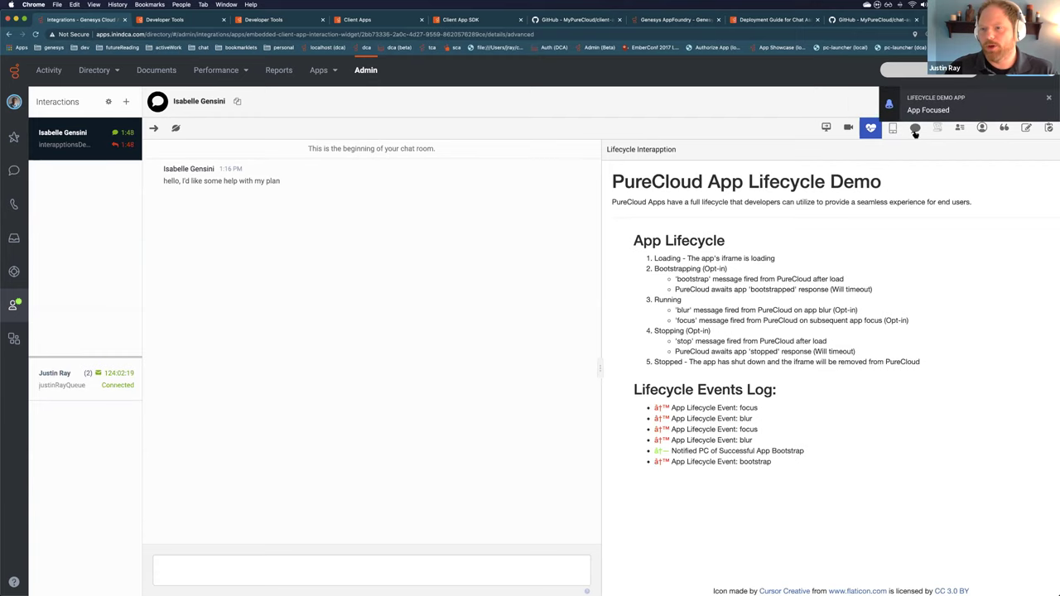
pyautogui.click(914, 130)
pyautogui.click(869, 129)
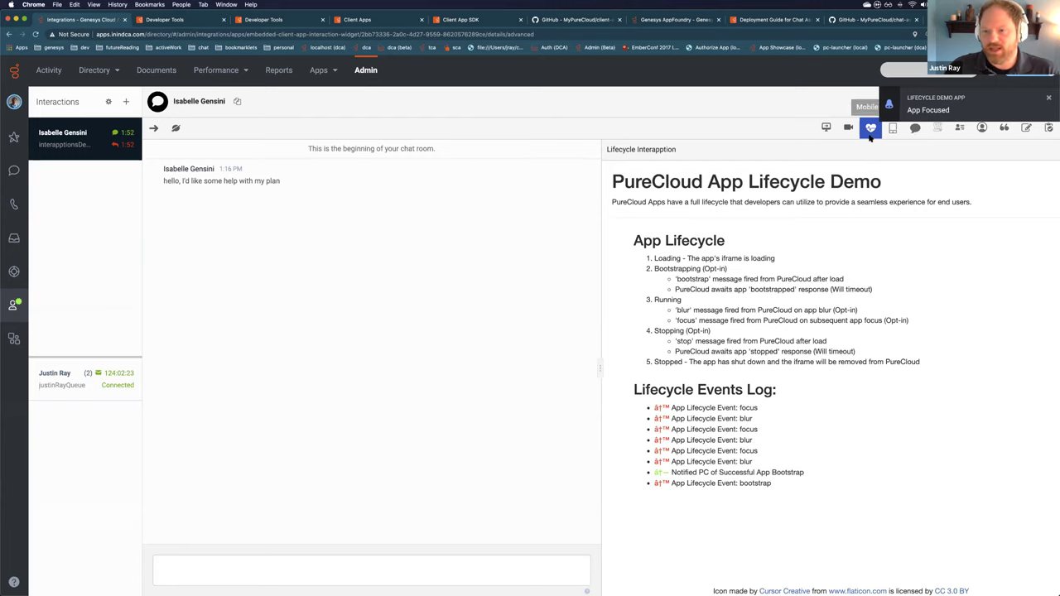
pyautogui.click(1049, 99)
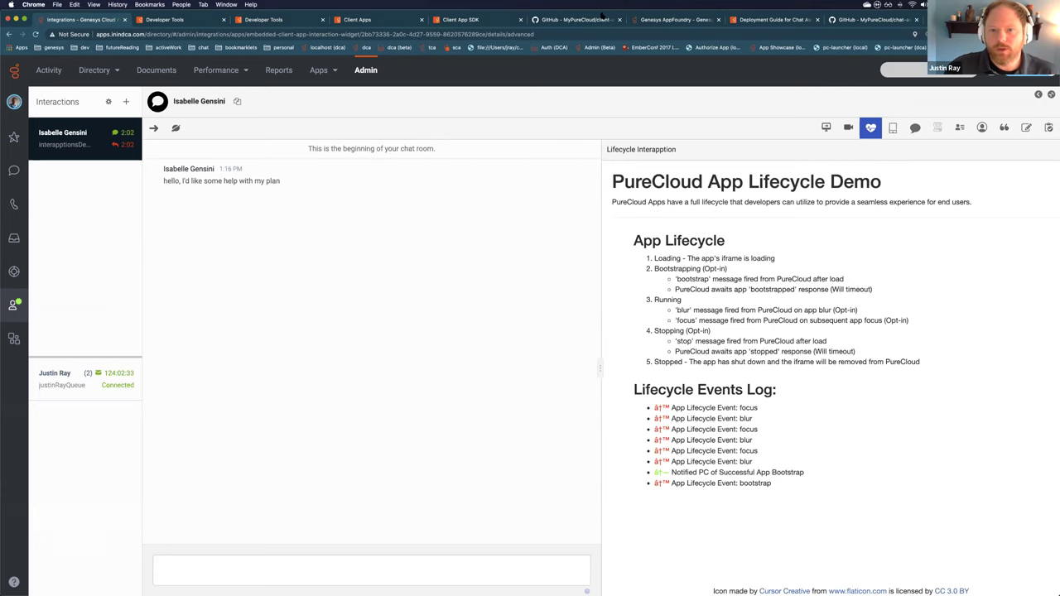
# Switch to the GitHub client-app-sdk repository, view its examples folder and issues, and return to the code overview
pyautogui.click(566, 20)
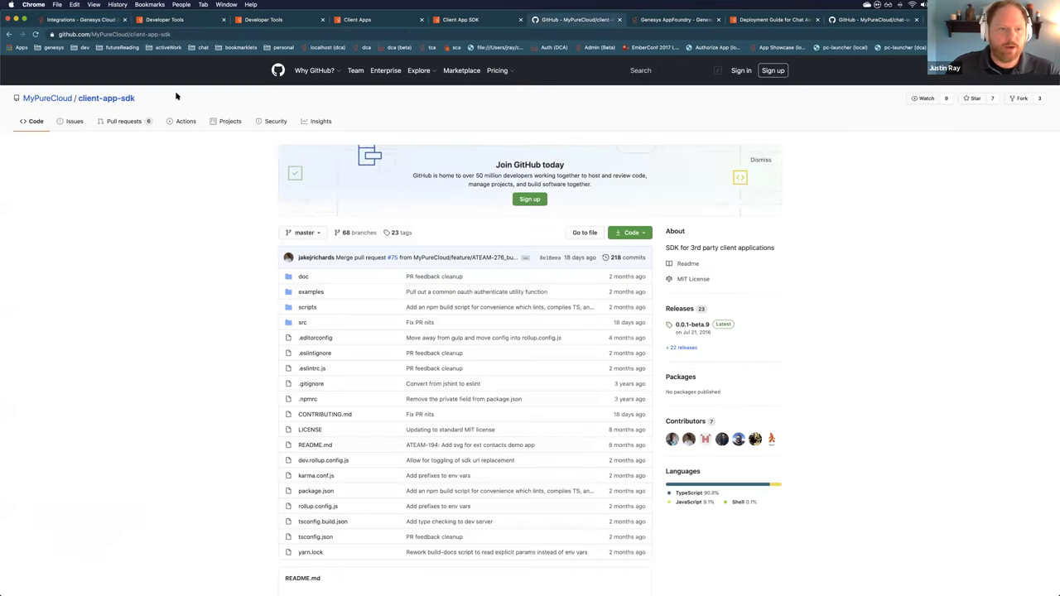
pyautogui.click(310, 293)
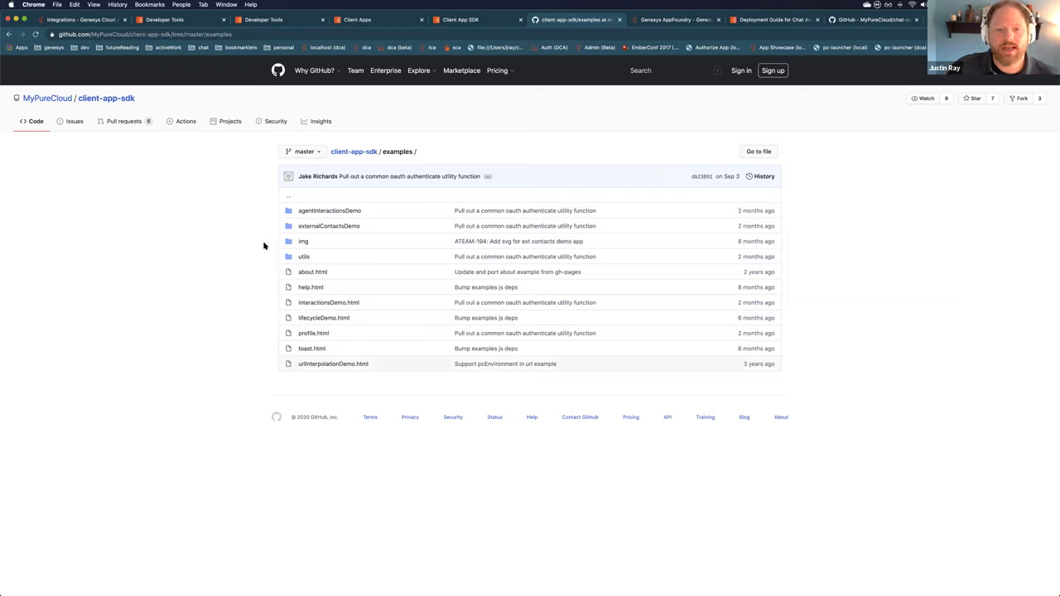
pyautogui.click(83, 125)
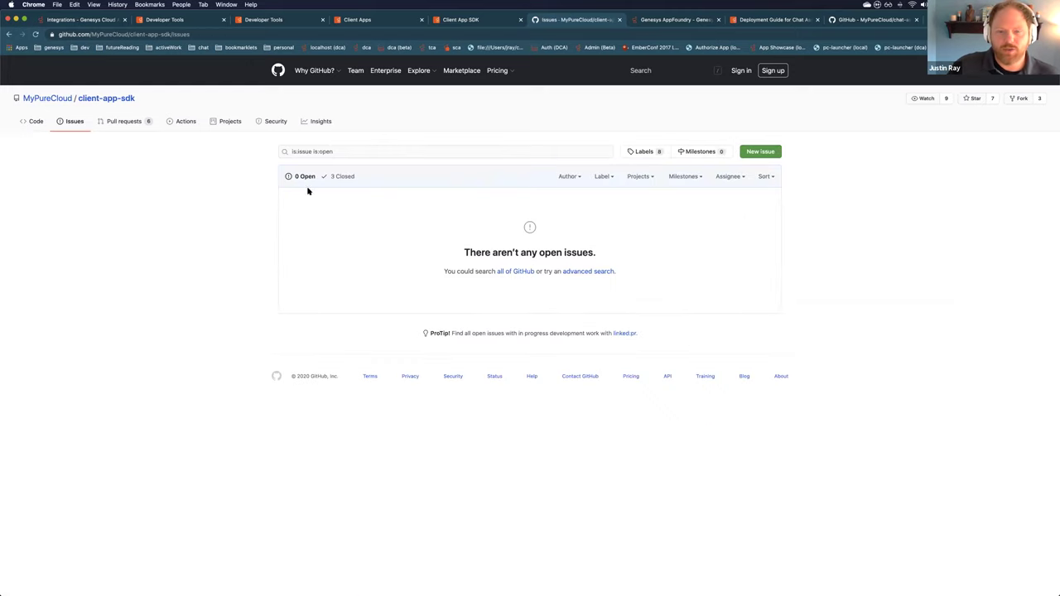
pyautogui.click(36, 123)
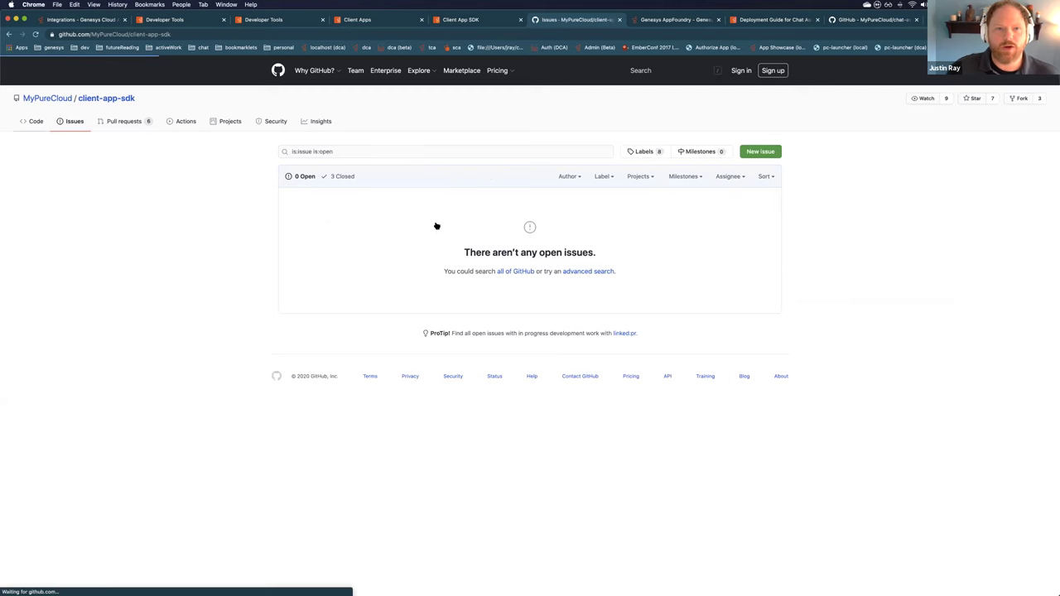
pyautogui.moveTo(507, 118)
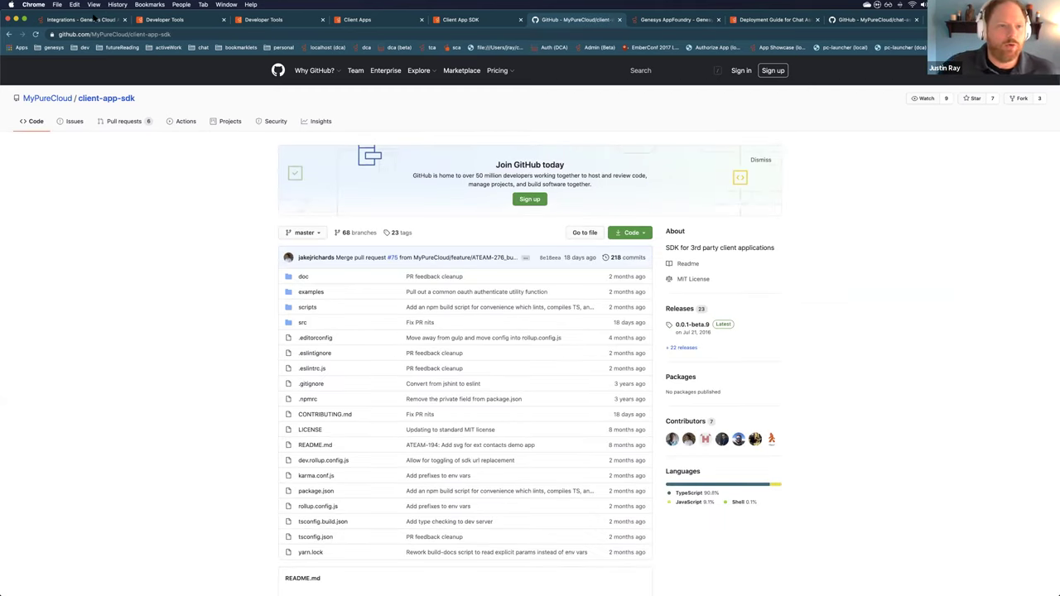
# Switch back to Genesys Cloud, collapse the interaction view and open the Integrations page in Admin
pyautogui.press('super+1')
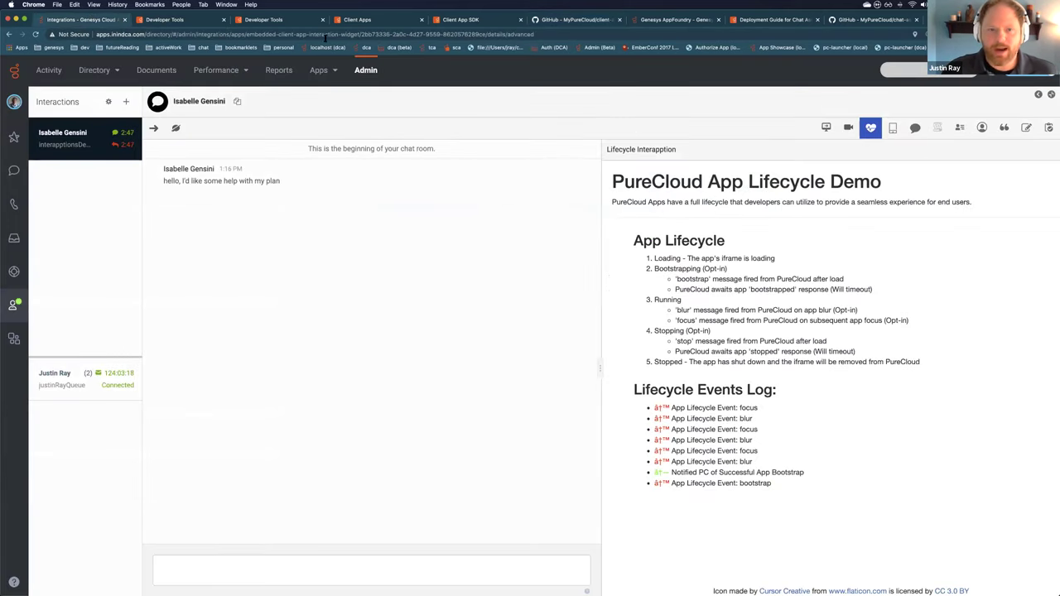
pyautogui.click(370, 72)
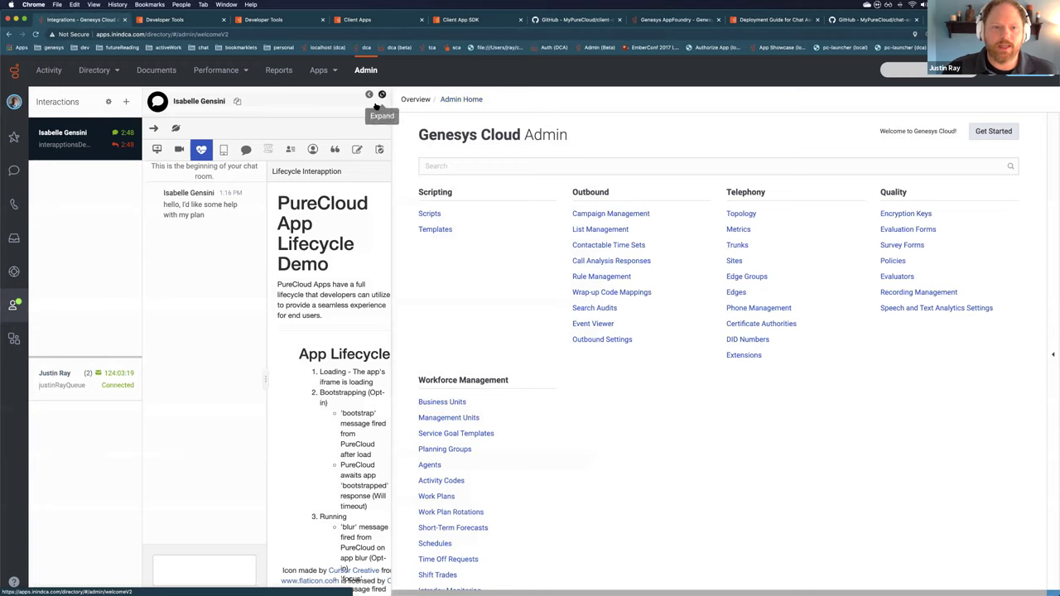
pyautogui.click(370, 96)
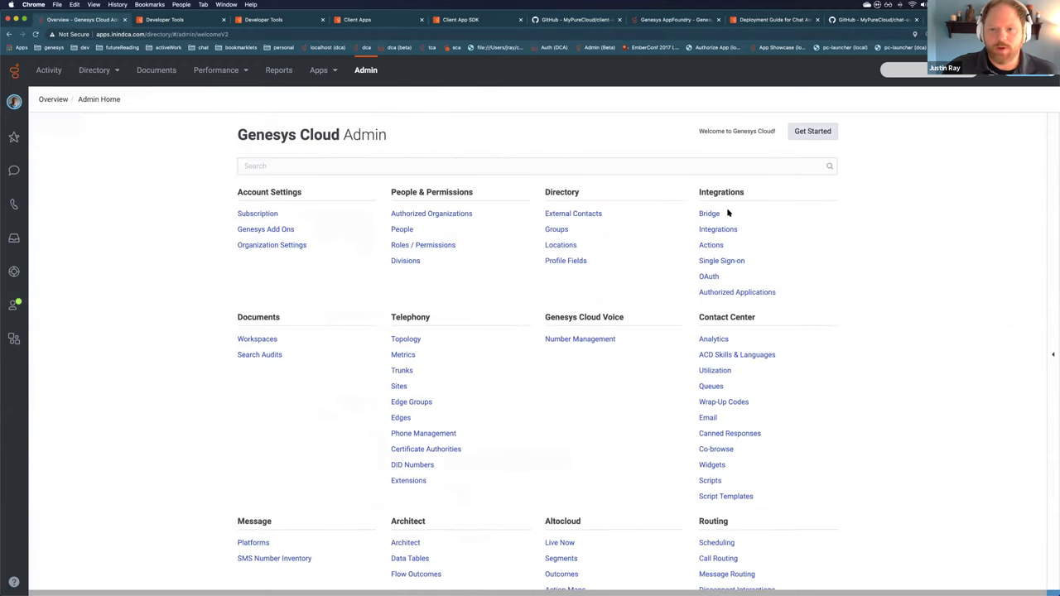
pyautogui.click(717, 229)
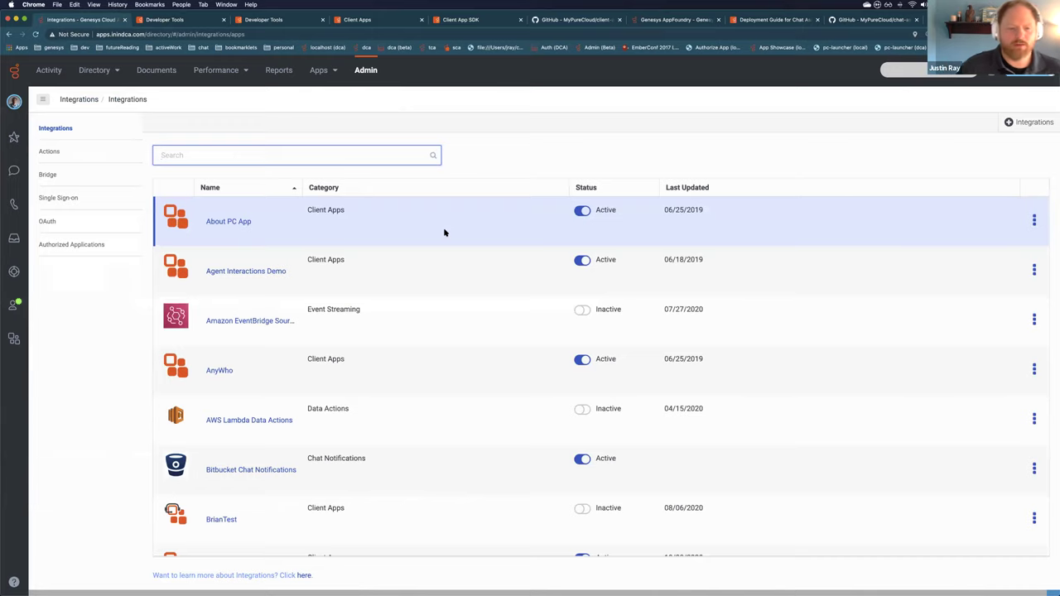
# Install a Development Client App from the catalogue of available integrations
pyautogui.scroll(-3, 444, 233)
pyautogui.scroll(3, 444, 232)
pyautogui.scroll(-1, 443, 232)
pyautogui.scroll(1, 444, 232)
pyautogui.click(1026, 122)
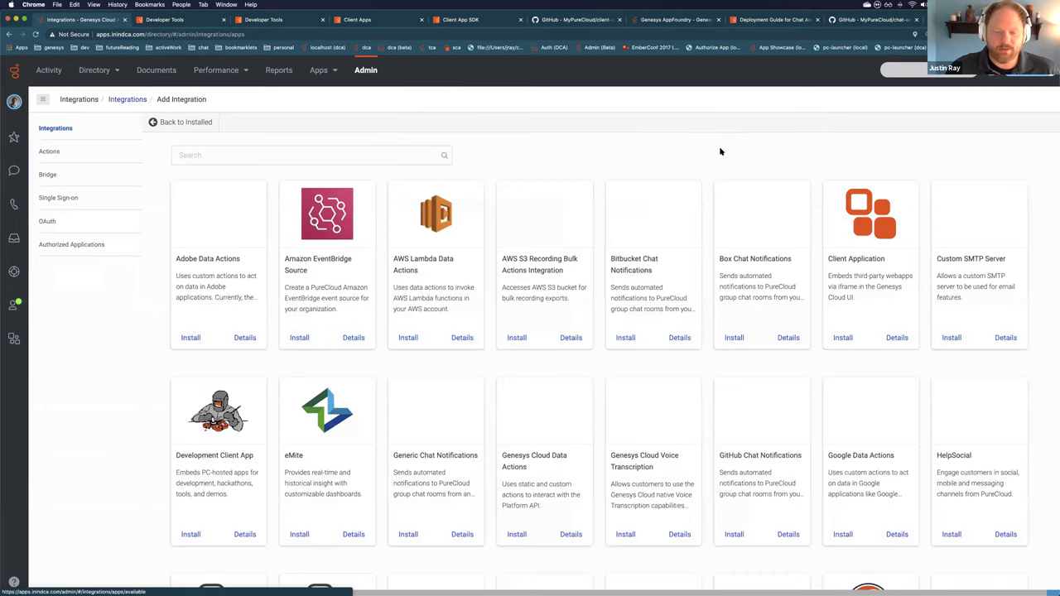
pyautogui.scroll(-3, 407, 326)
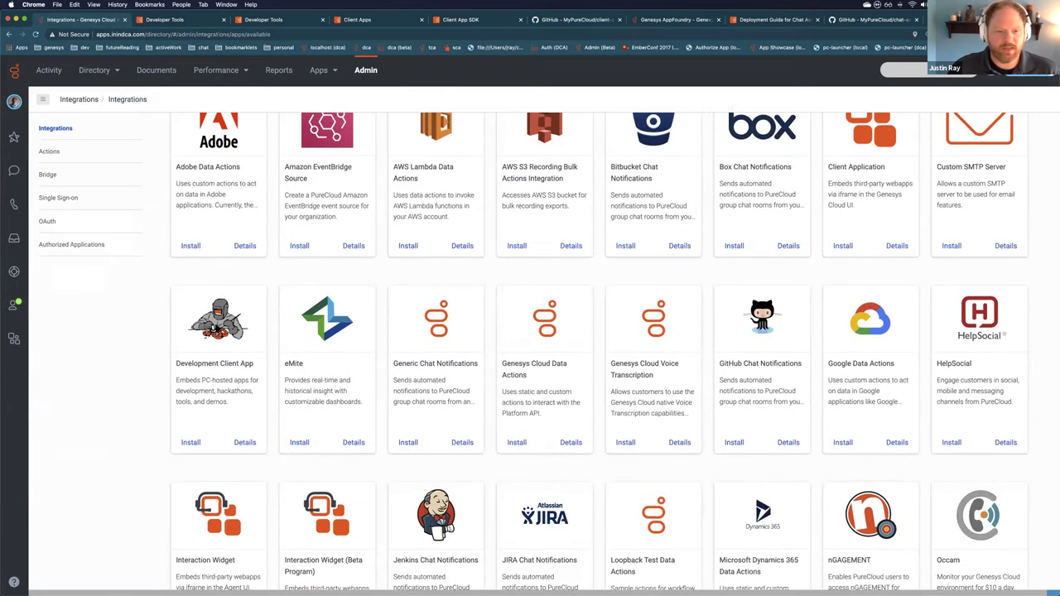
pyautogui.scroll(-1, 217, 345)
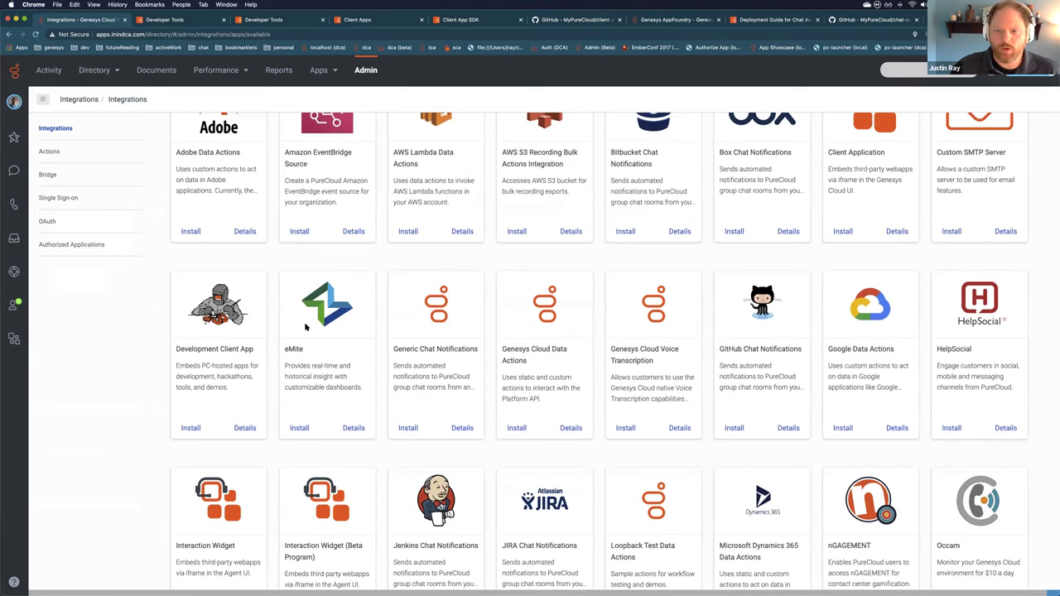
pyautogui.scroll(2, 323, 306)
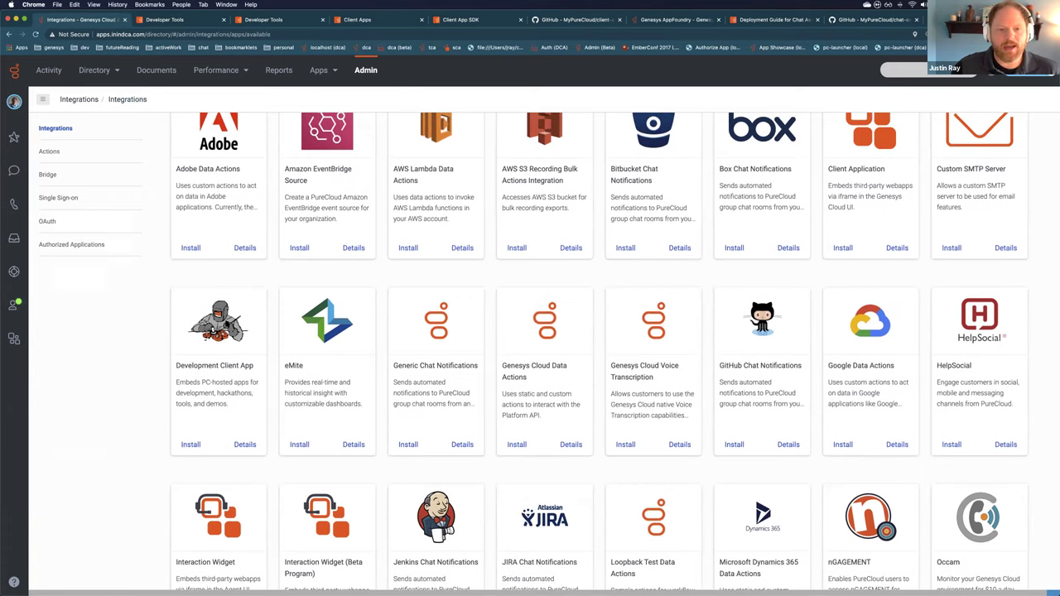
pyautogui.click(191, 445)
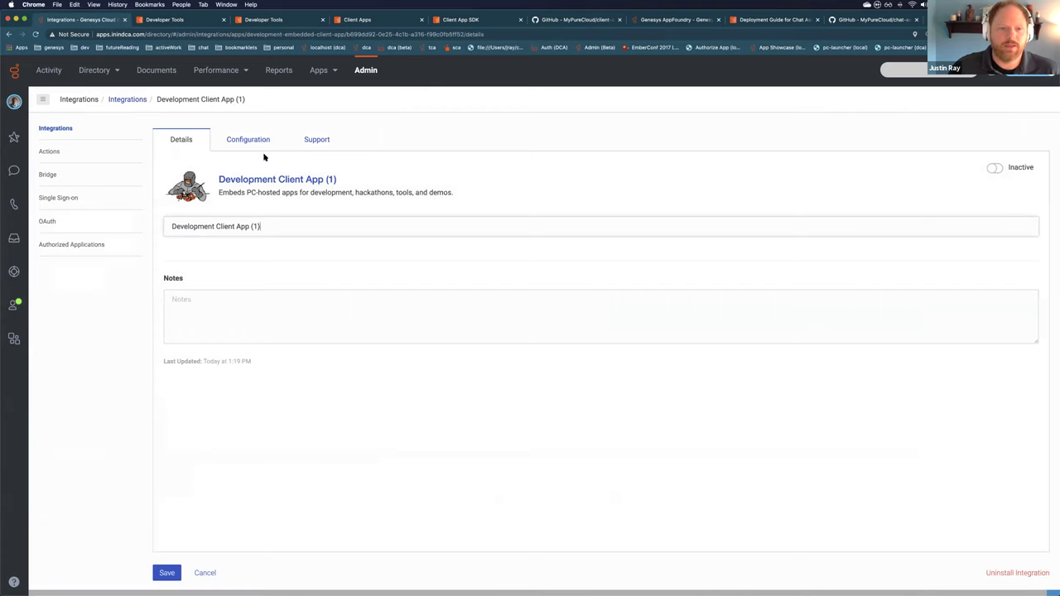
# View the Development Client App's configuration properties and advanced configuration, and return to Admin Home
pyautogui.click(260, 142)
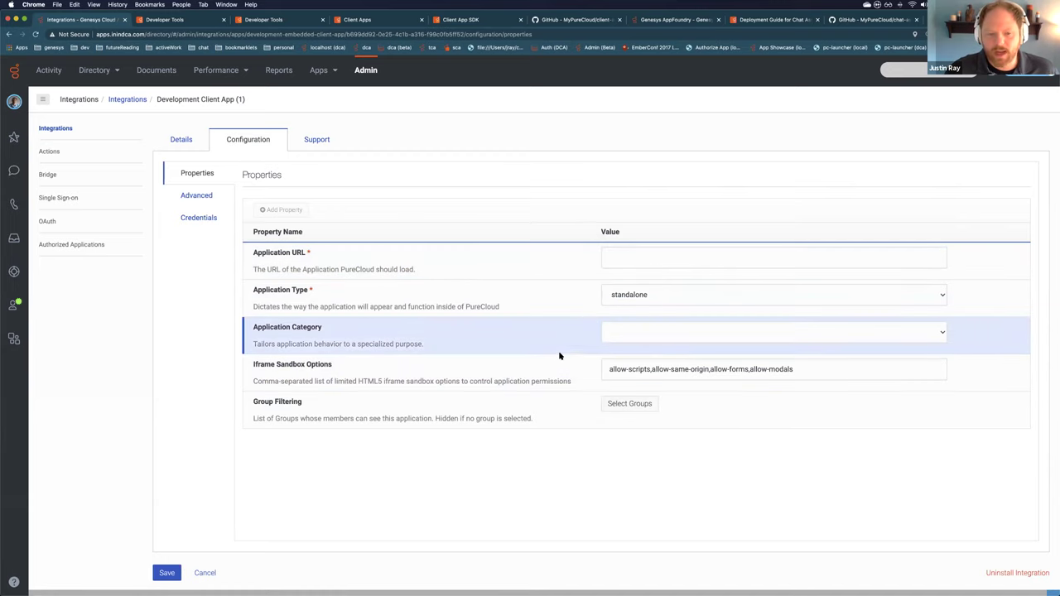
pyautogui.click(200, 195)
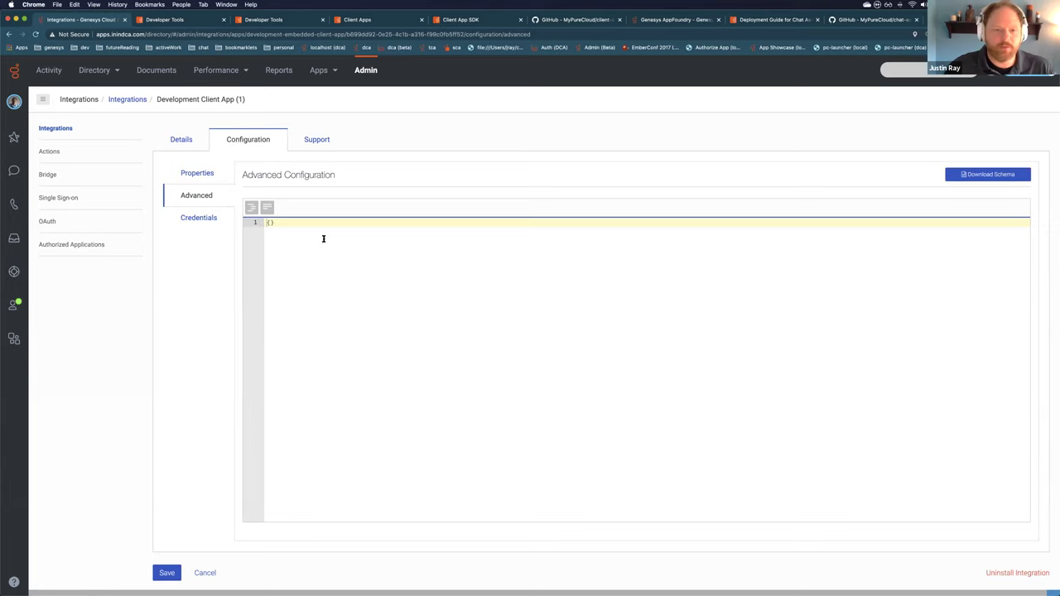
pyautogui.click(364, 76)
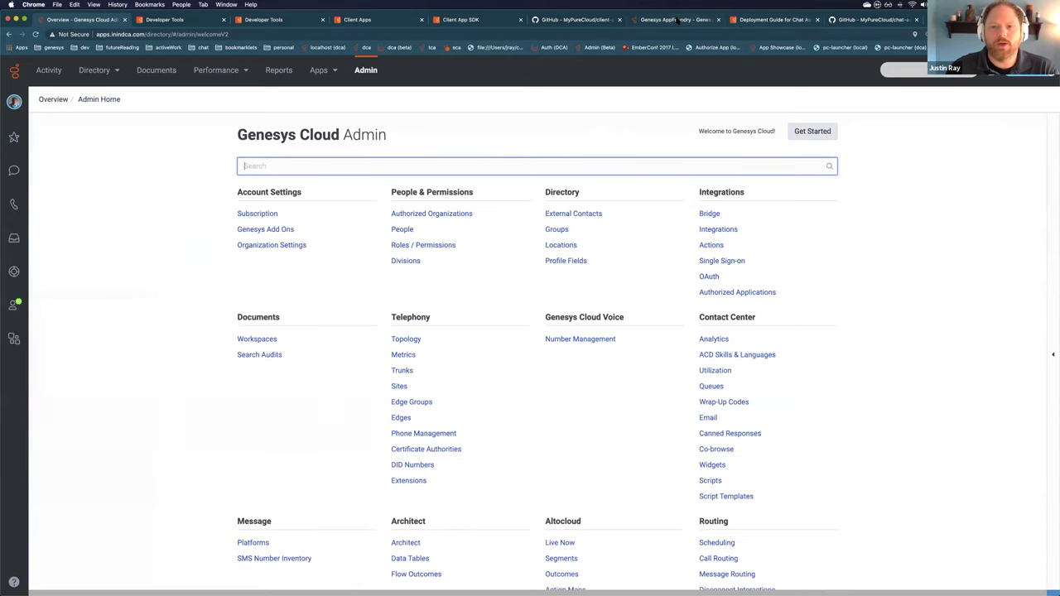
# Switch to the InteractionWidgets-2020Oct27 presentation in PowerPoint and show slide 11, "Configuration - Properties"
pyautogui.hotkey('ctrl', 'Left')
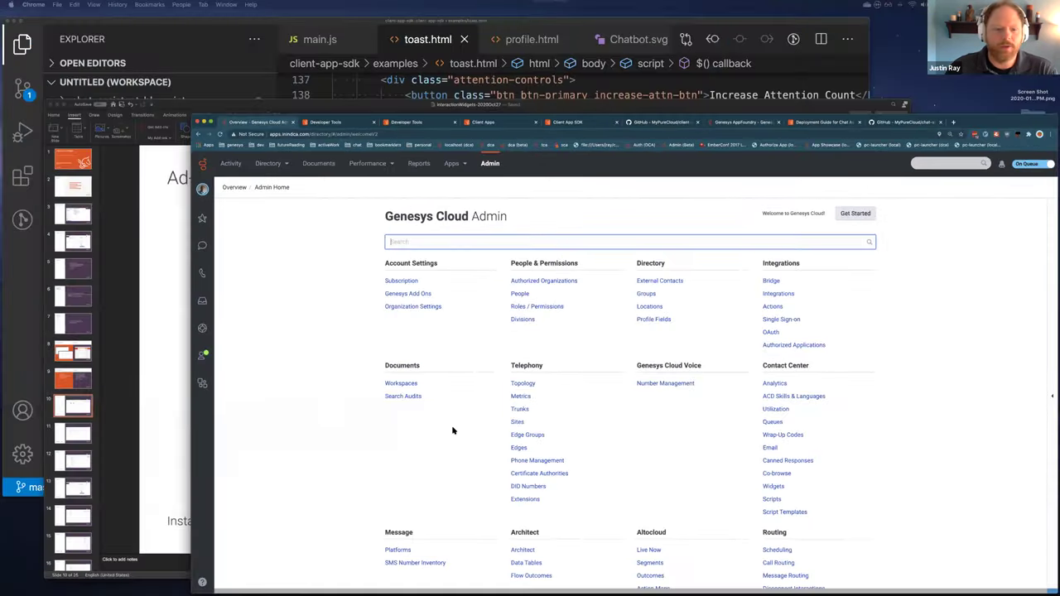
pyautogui.hotkey('ctrl', 'Up')
pyautogui.click(341, 385)
pyautogui.click(27, 423)
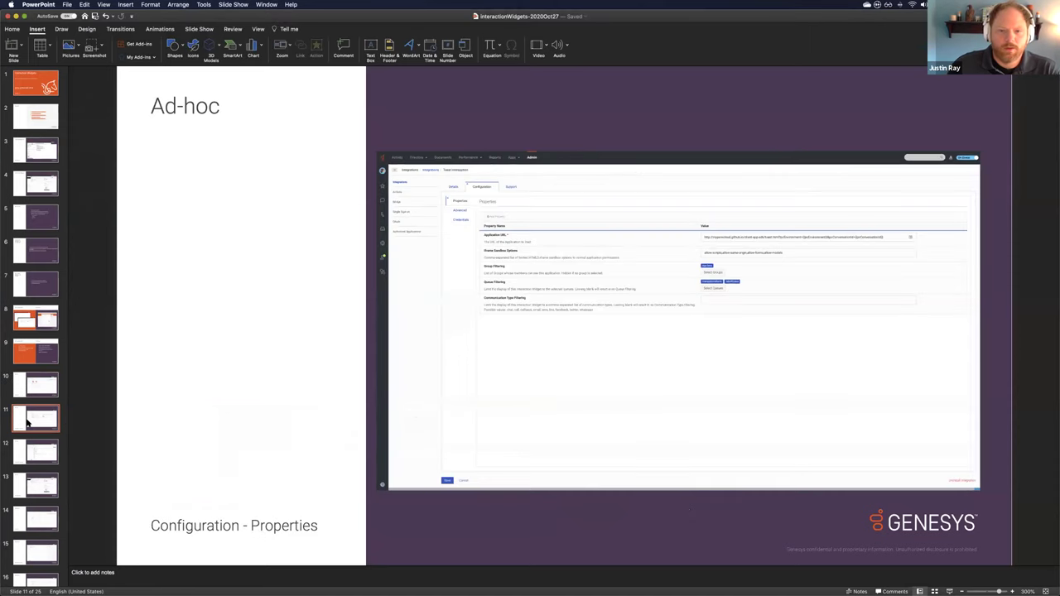
# Advance through the remaining Ad-hoc slides to slide 15, the Premium "Configuration - Details" slide
pyautogui.press('Down')
pyautogui.press('Down')
pyautogui.press('Down')
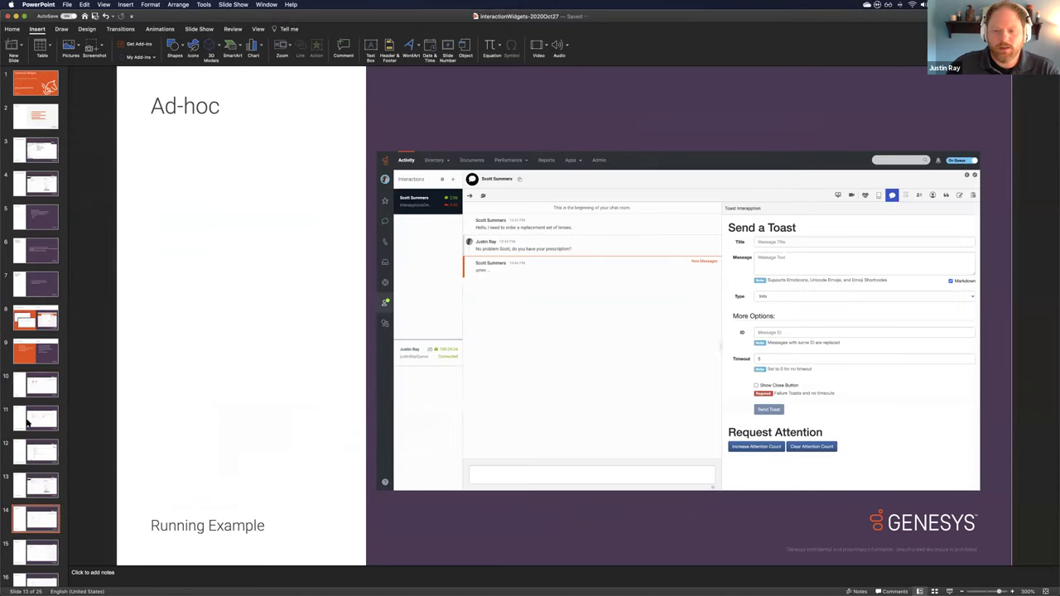
pyautogui.press('Down')
pyautogui.press('Down')
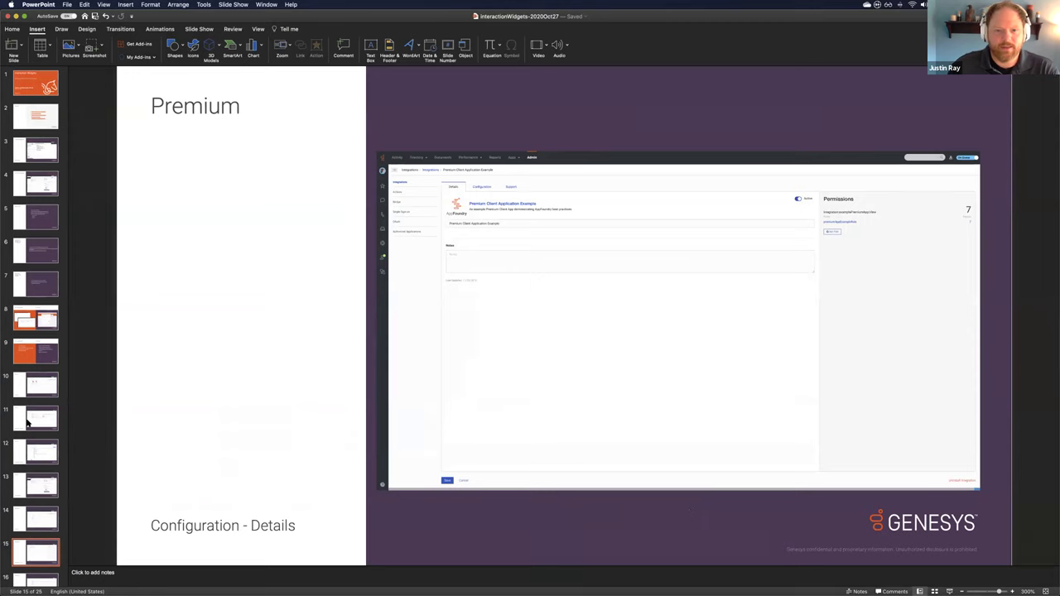
# Advance to slide 19, "Building an App" - "Common Steps", and highlight the "Create OAuth2 Client" bullet before clearing the selection
pyautogui.press('Down')
pyautogui.press('Down')
pyautogui.press('Down')
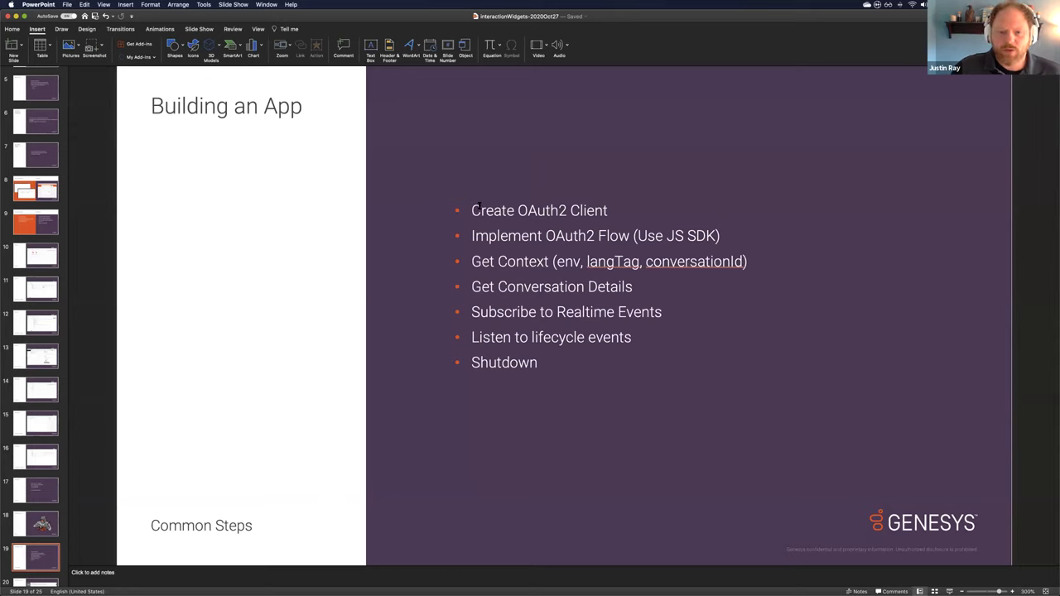
pyautogui.moveTo(467, 210); pyautogui.dragTo(591, 212)
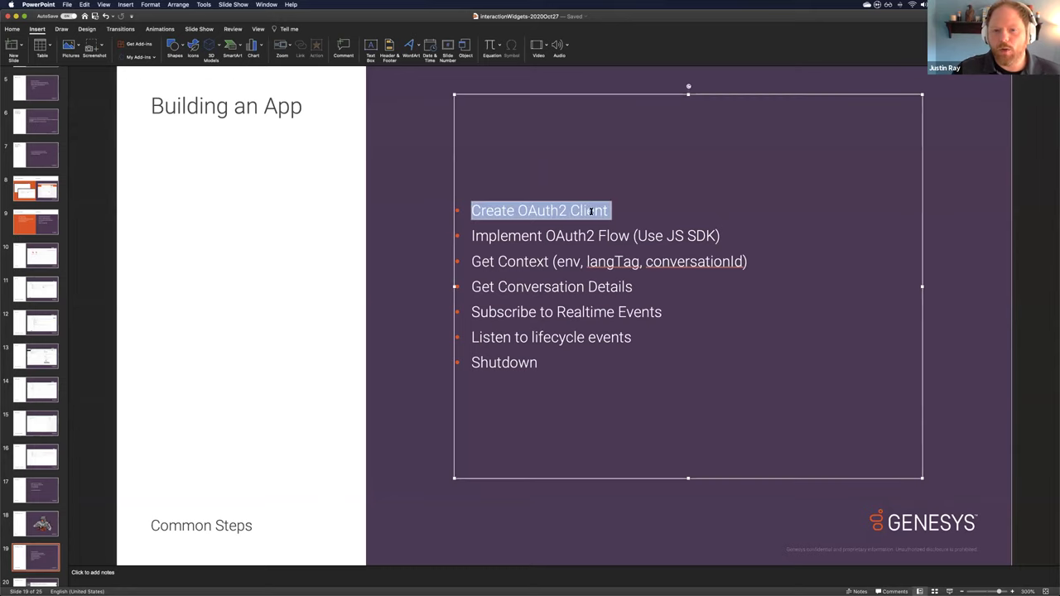
pyautogui.click(384, 217)
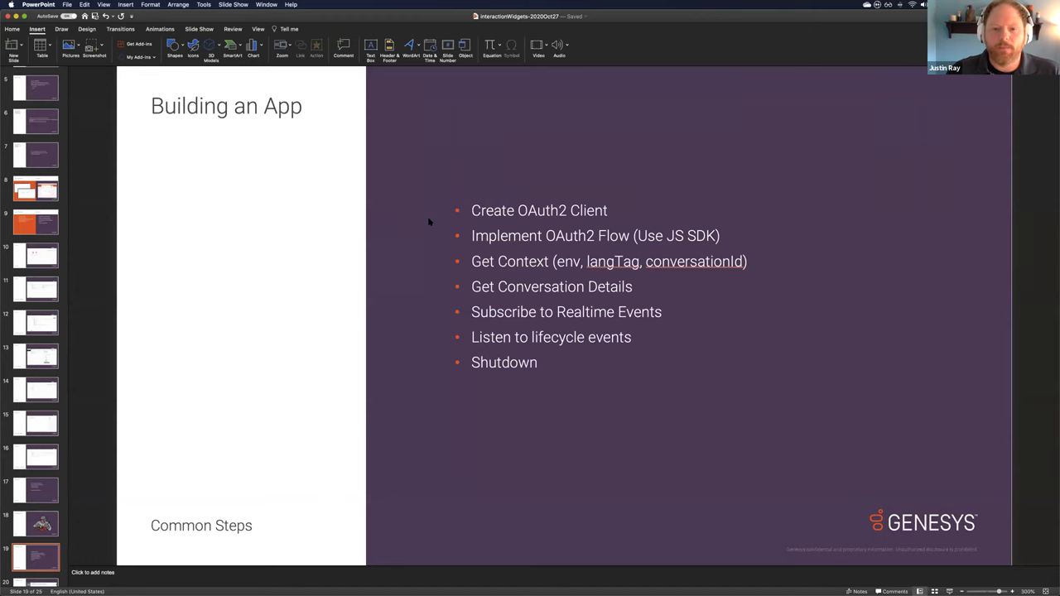
# Switch to Chrome and open the Chat Assistant Blueprint Client in the OAuth admin page to view its grant type
pyautogui.press('super+Tab')
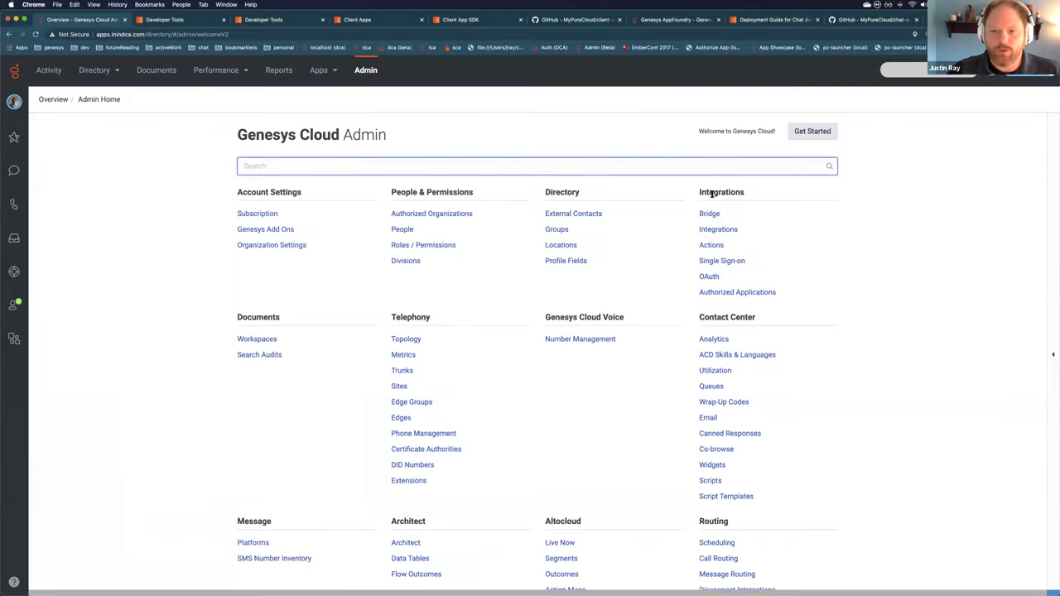
pyautogui.click(709, 276)
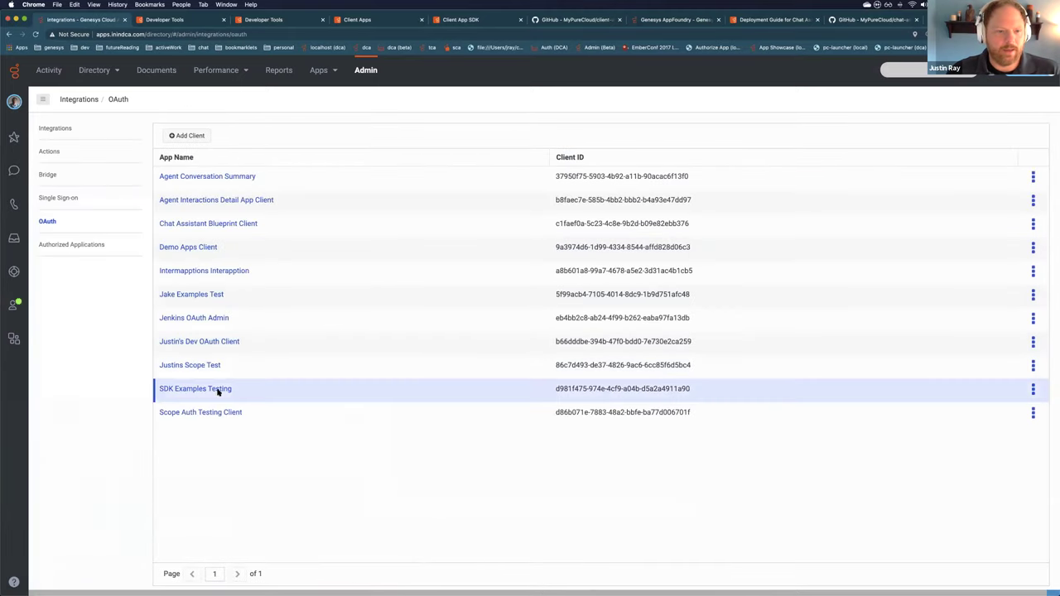
pyautogui.click(212, 223)
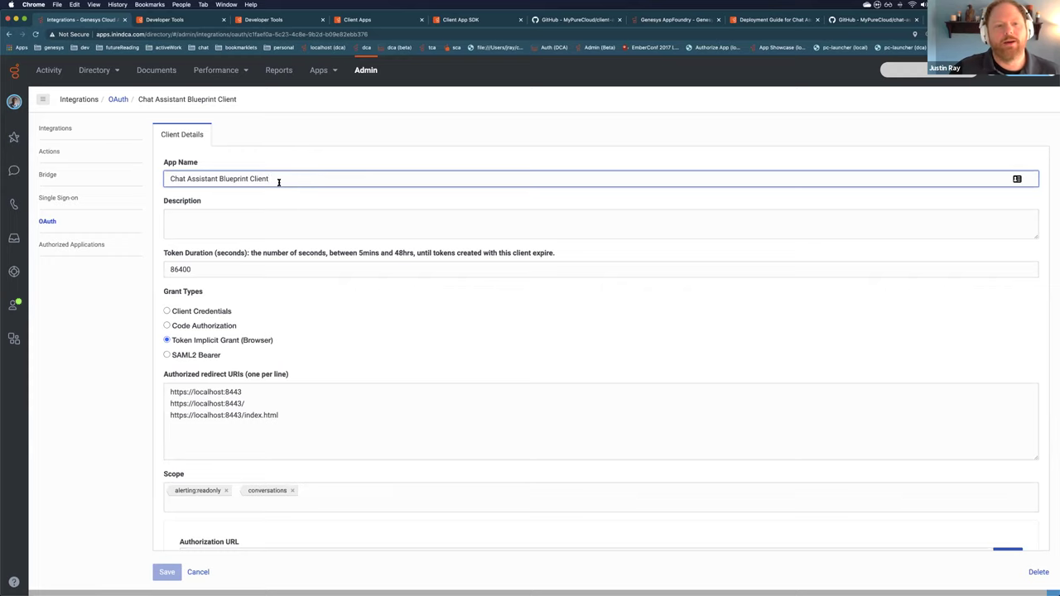
pyautogui.scroll(-1, 255, 272)
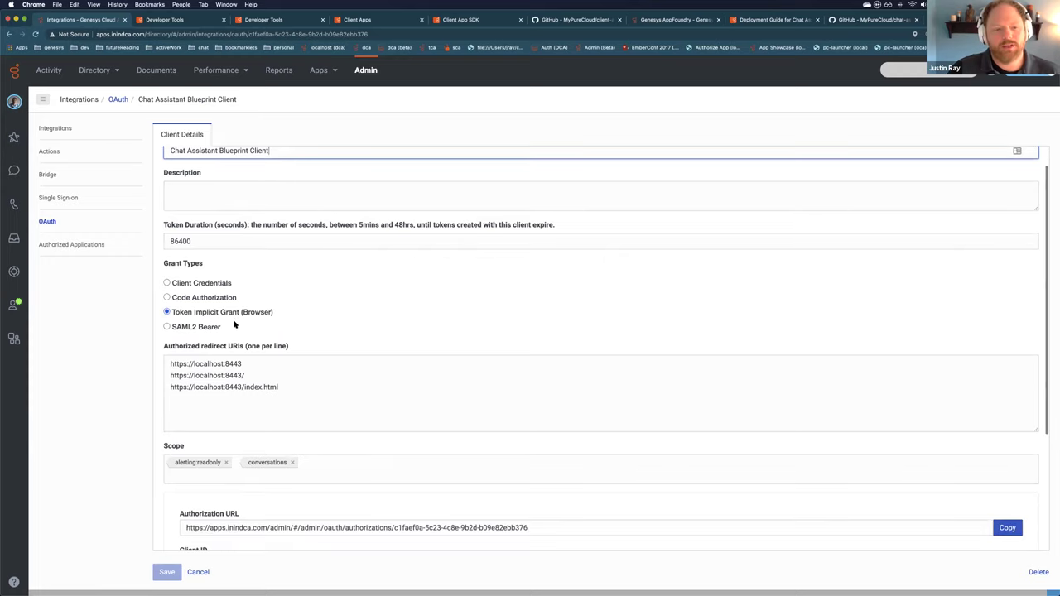
pyautogui.scroll(-1, 238, 315)
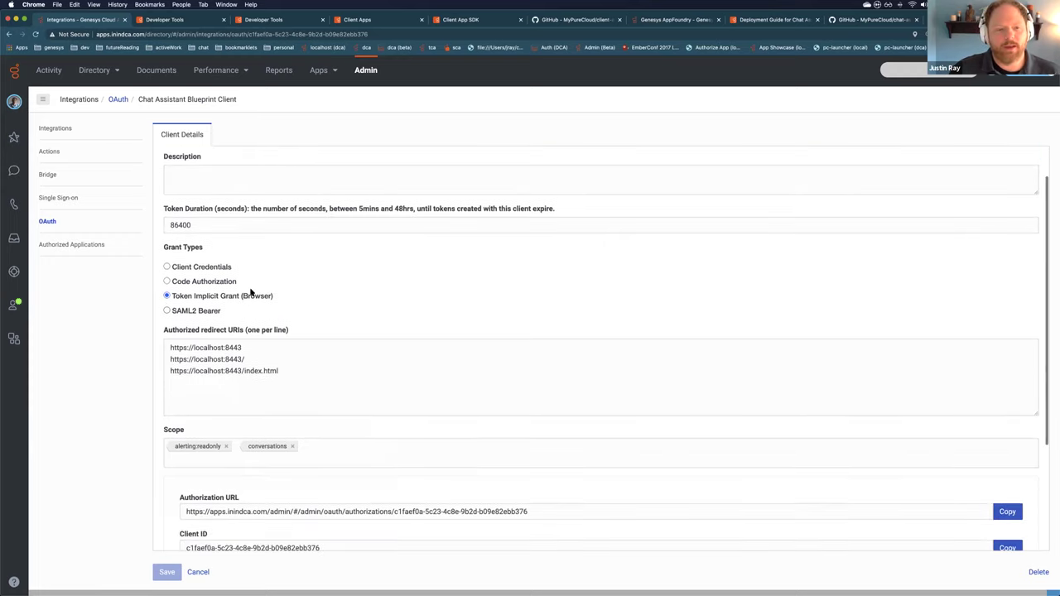
# Highlight the client's authorized redirect URIs and review its scope and client credential details
pyautogui.click(286, 366)
pyautogui.keyDown('shift'); pyautogui.click(166, 349); pyautogui.keyUp('shift')
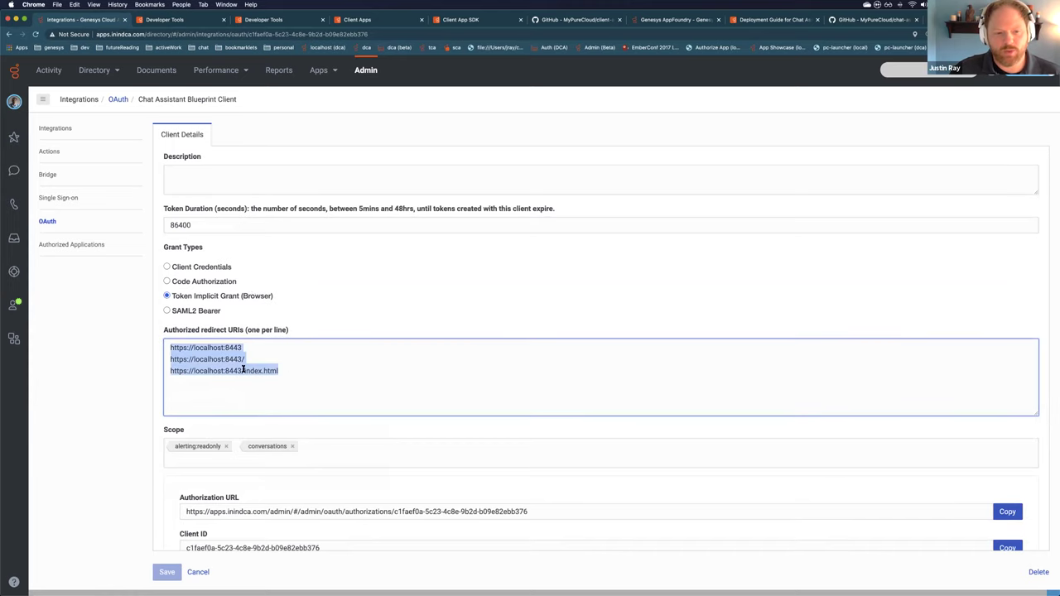
pyautogui.scroll(-2, 224, 478)
pyautogui.scroll(-2, 265, 471)
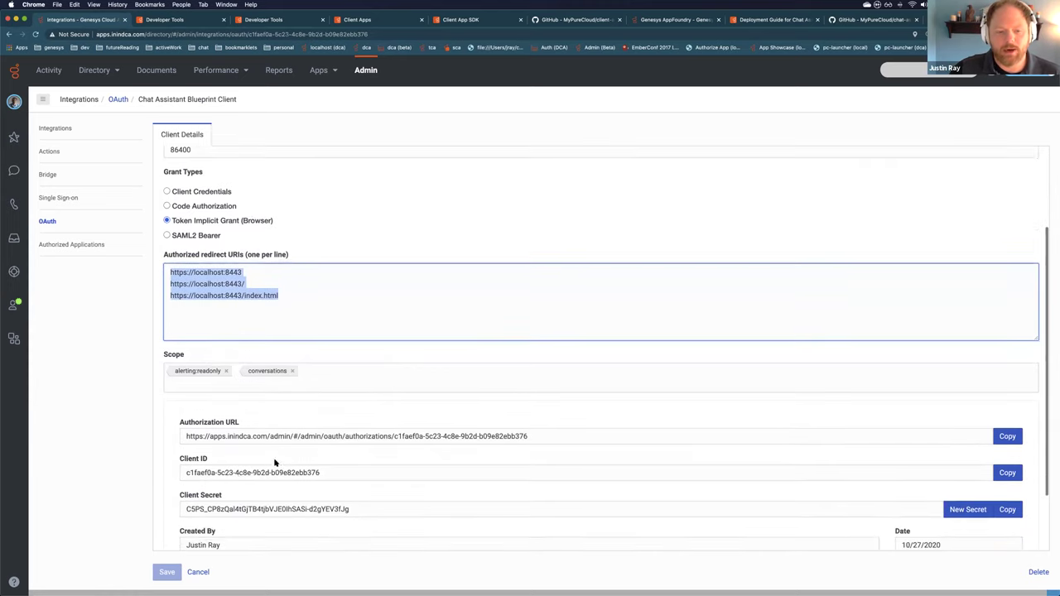
pyautogui.scroll(5, 280, 448)
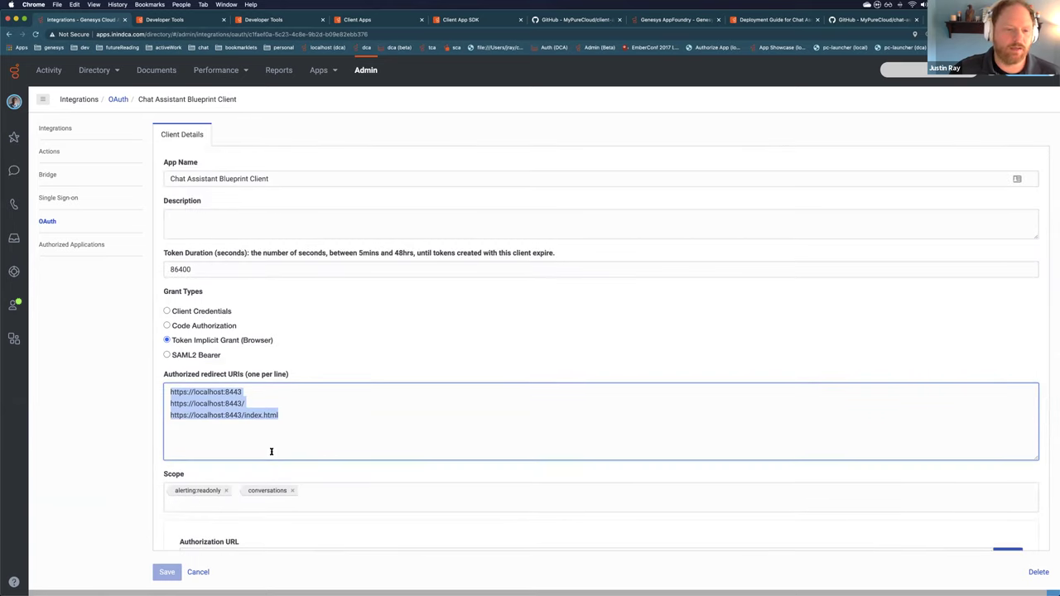
pyautogui.scroll(-4, 287, 414)
pyautogui.scroll(4, 284, 409)
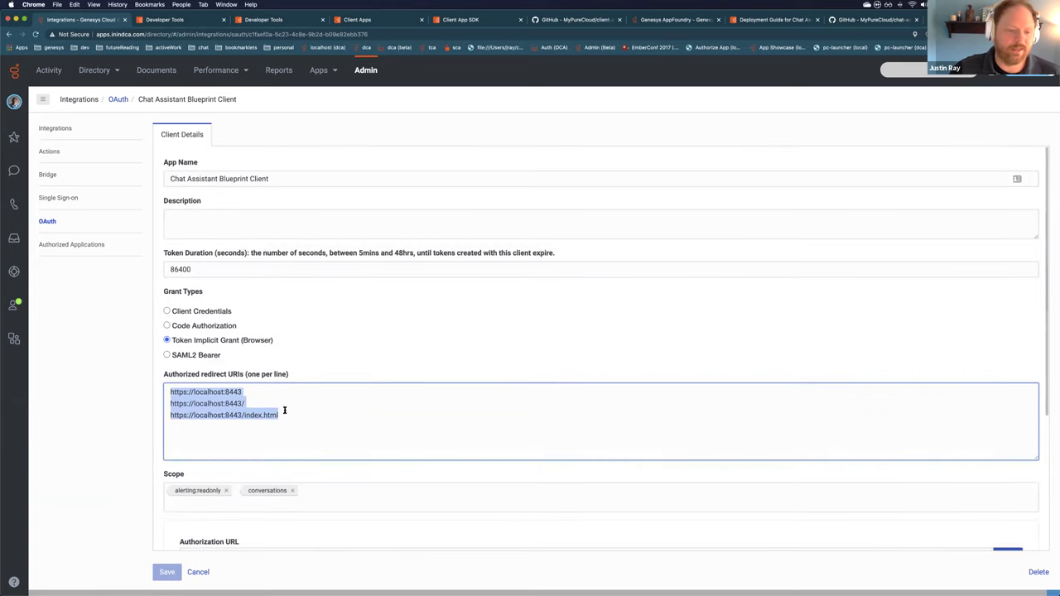
# Close the OAuth client details without saving and switch back to the "Building an App" slide in PowerPoint
pyautogui.click(199, 571)
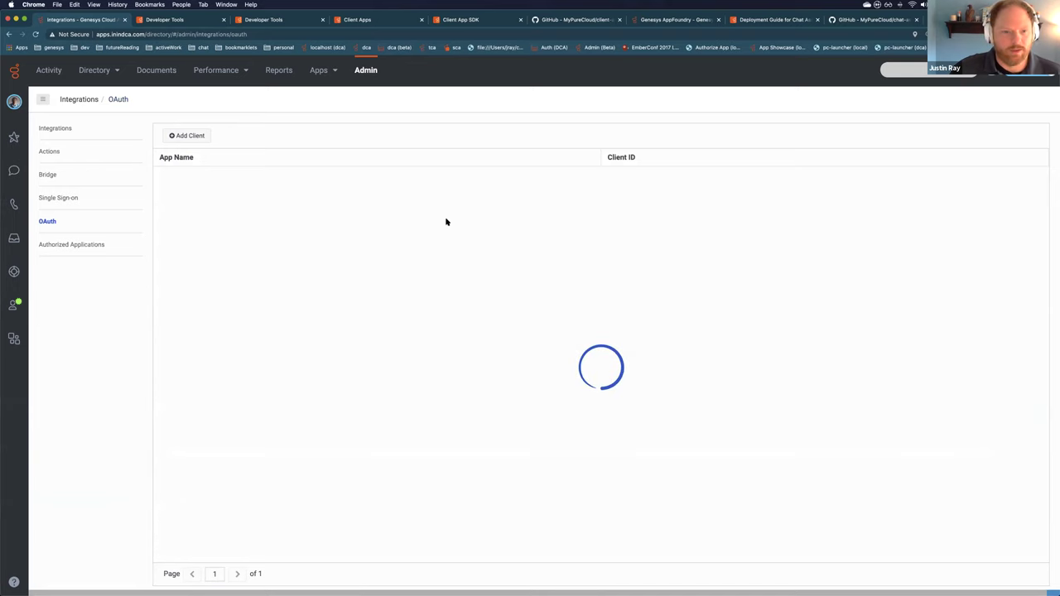
pyautogui.press('ctrl+super+f')
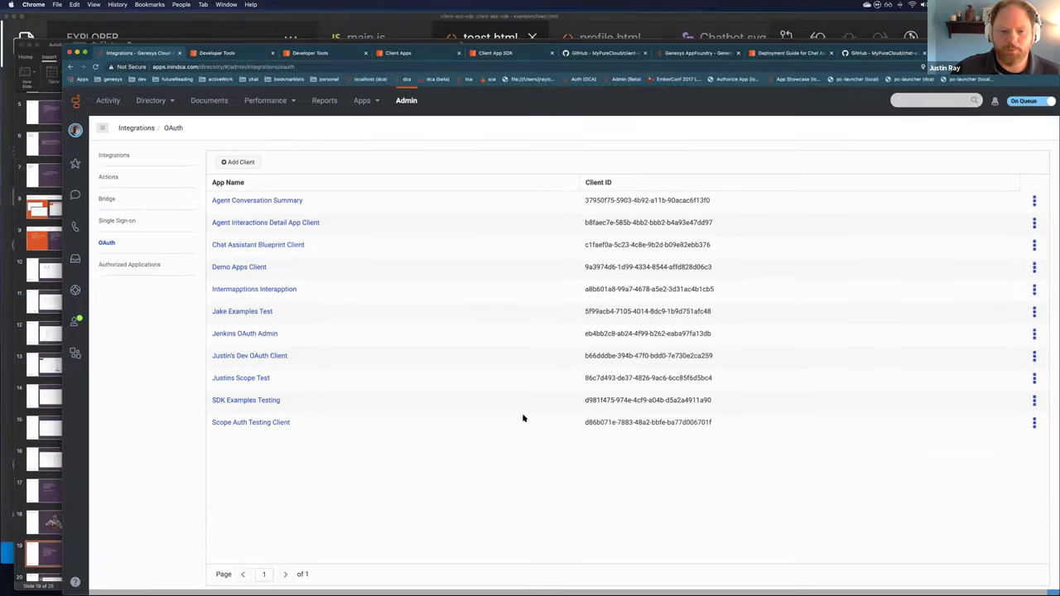
pyautogui.click(522, 413)
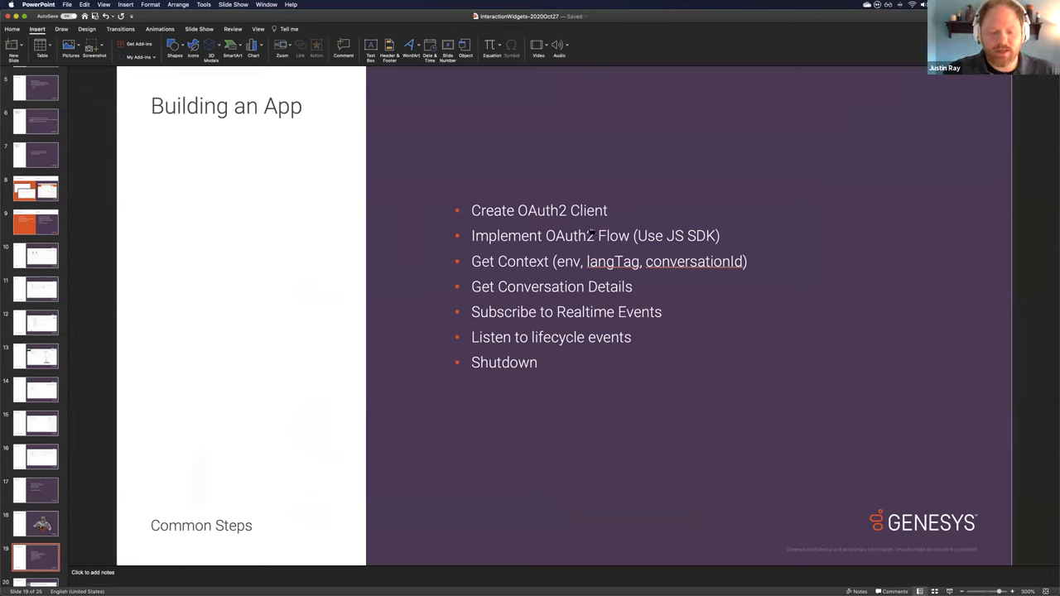
# Switch to Chrome and load the Genesys Cloud Developer Center home page, developer.mypurecloud.com, in place of the Client App SDK page
pyautogui.press('super+Tab')
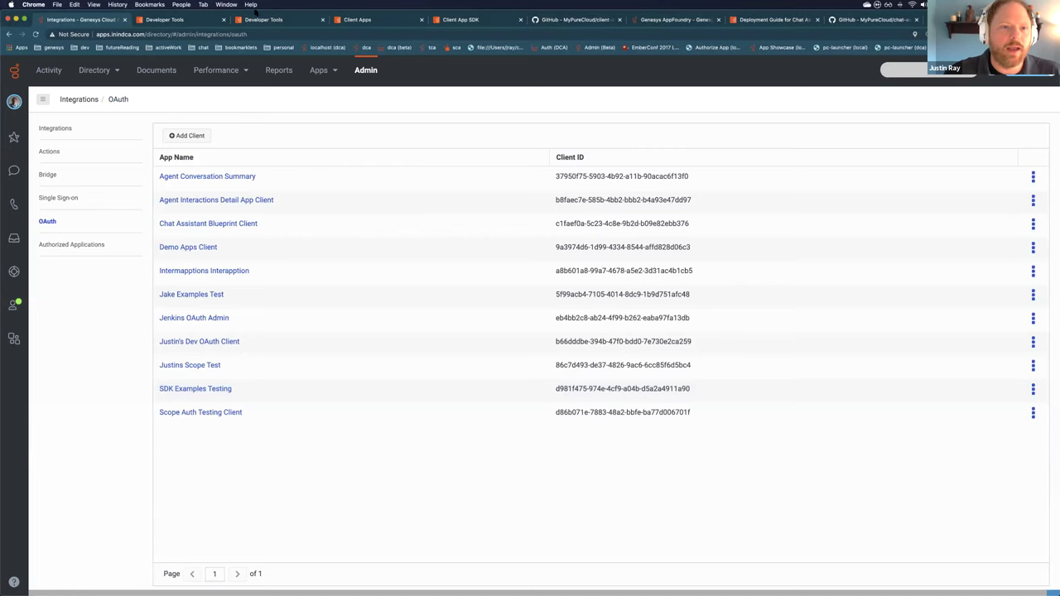
pyautogui.click(465, 21)
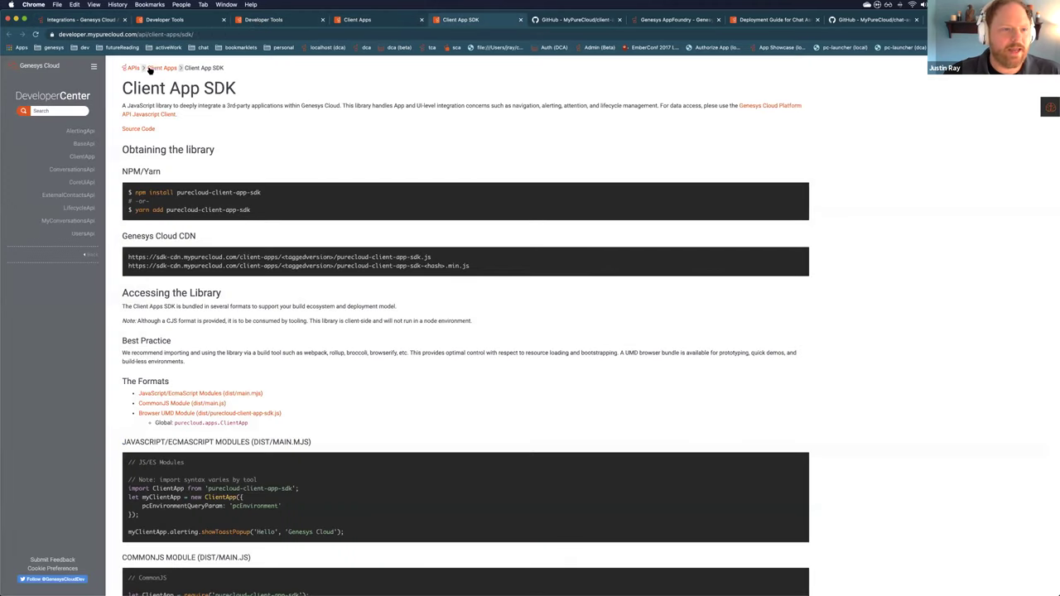
pyautogui.click(38, 69)
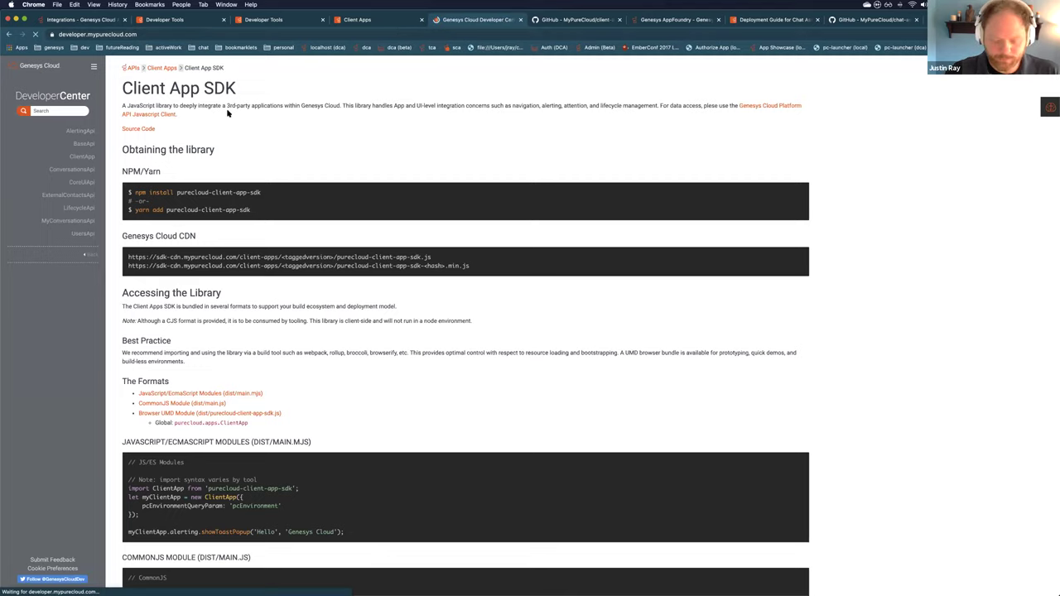
pyautogui.press('super+l')
pyautogui.write('developer.my')
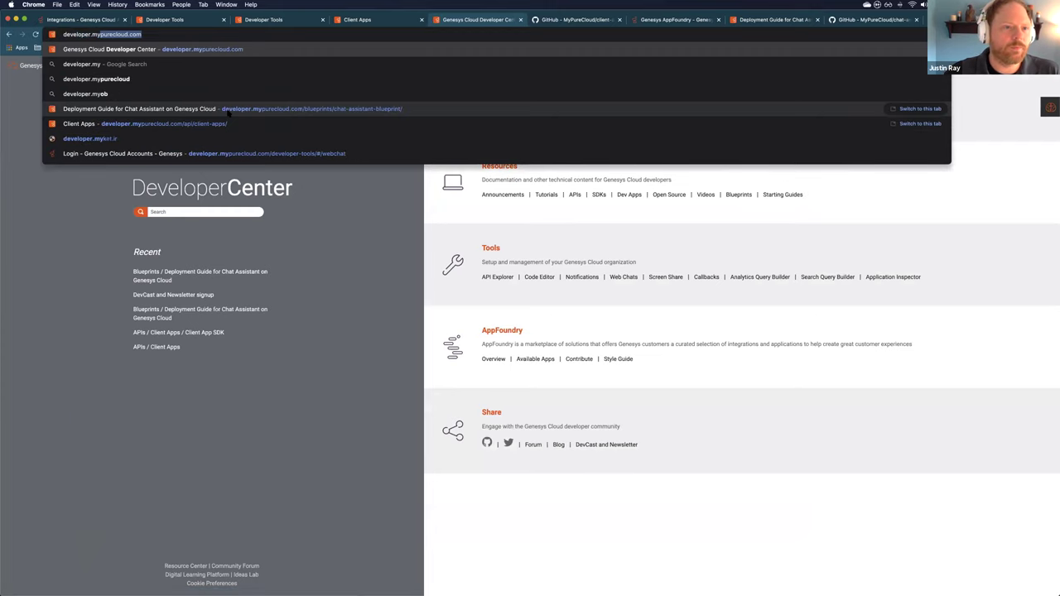
pyautogui.press('Return')
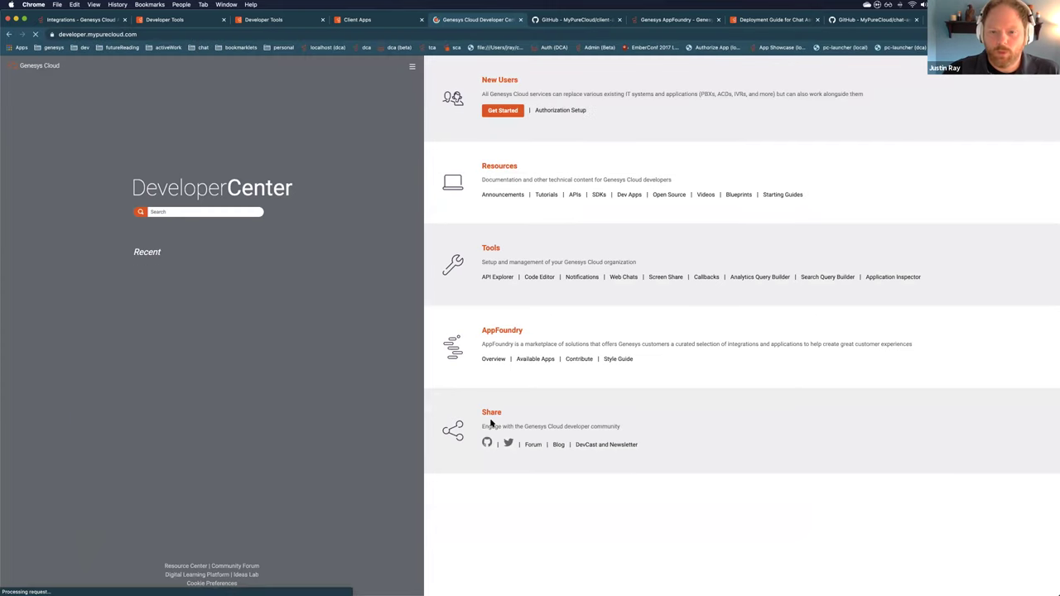
# Open the Authorization Setup documentation and review its authorization types, token and redirect URI sections
pyautogui.click(580, 112)
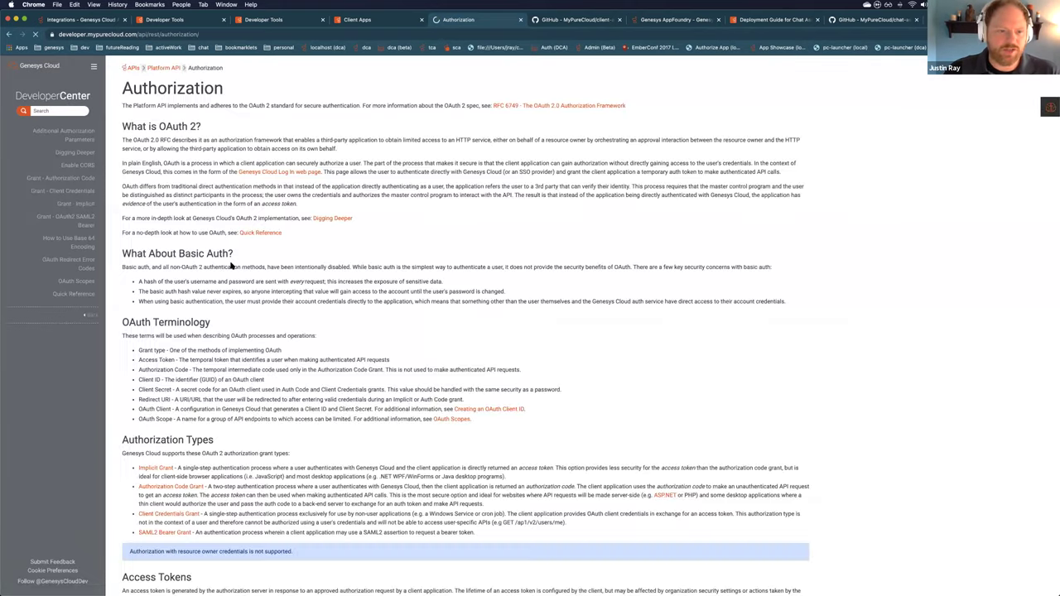
pyautogui.scroll(-4, 231, 265)
pyautogui.scroll(-5, 231, 265)
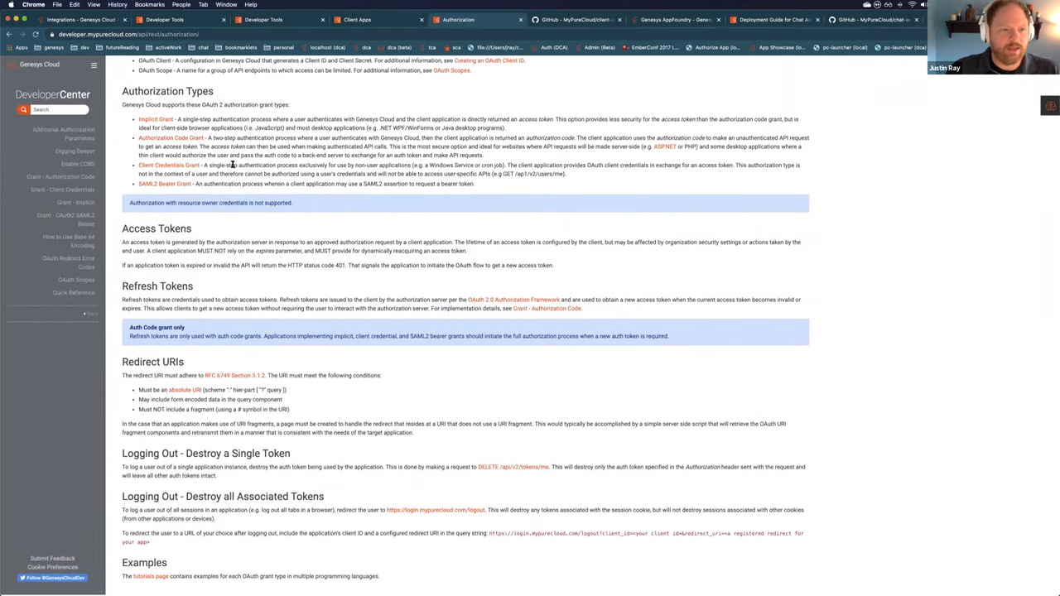
pyautogui.scroll(2, 197, 234)
pyautogui.scroll(8, 196, 234)
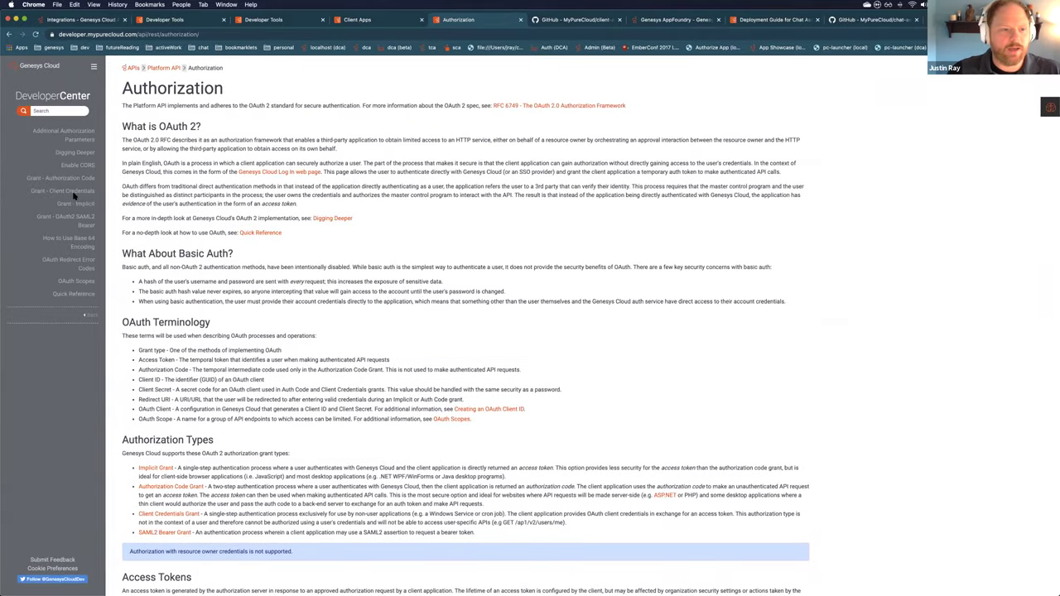
# Open the "Grant - Client Credentials" documentation and examine the grant flow diagram and access token requests
pyautogui.click(73, 192)
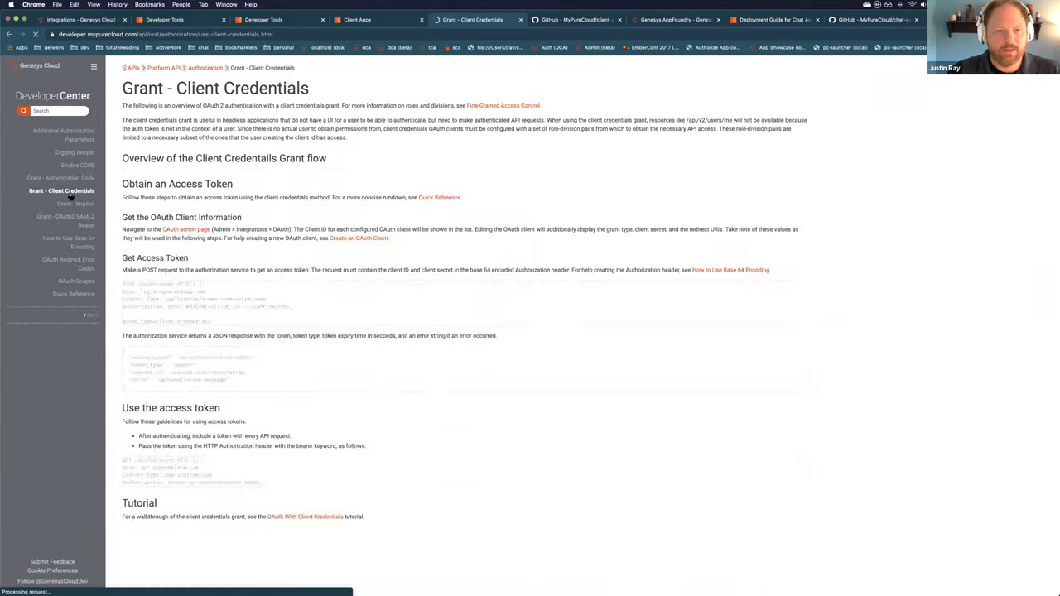
pyautogui.scroll(-5, 313, 318)
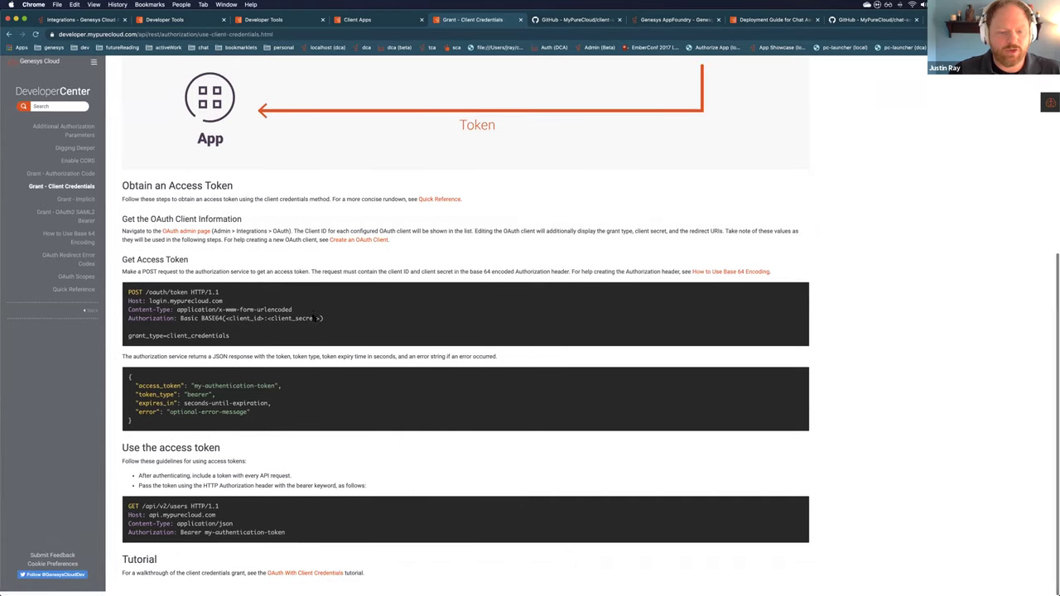
pyautogui.scroll(4, 254, 510)
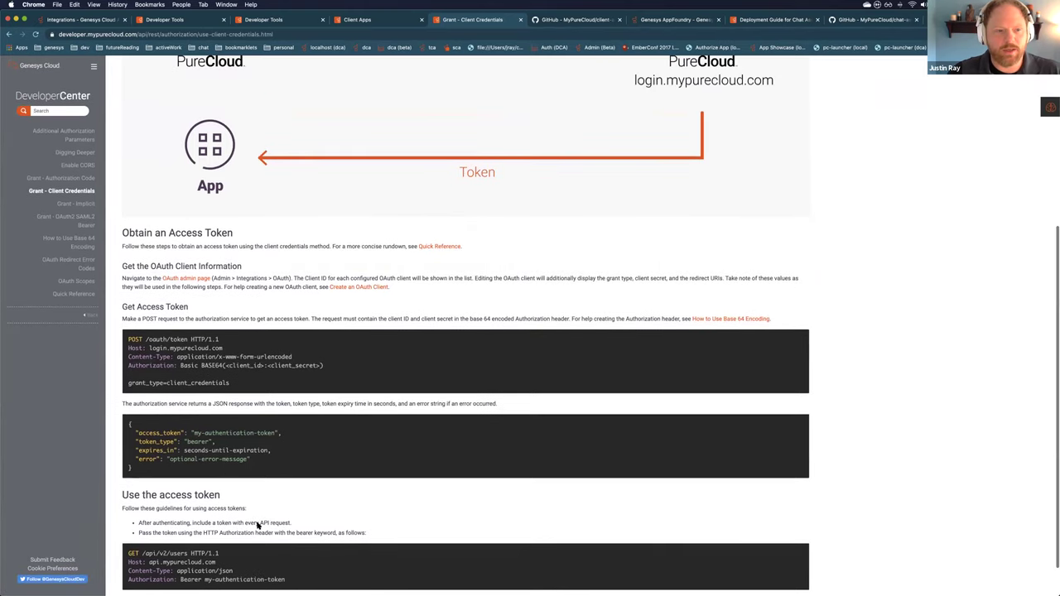
pyautogui.scroll(1, 257, 523)
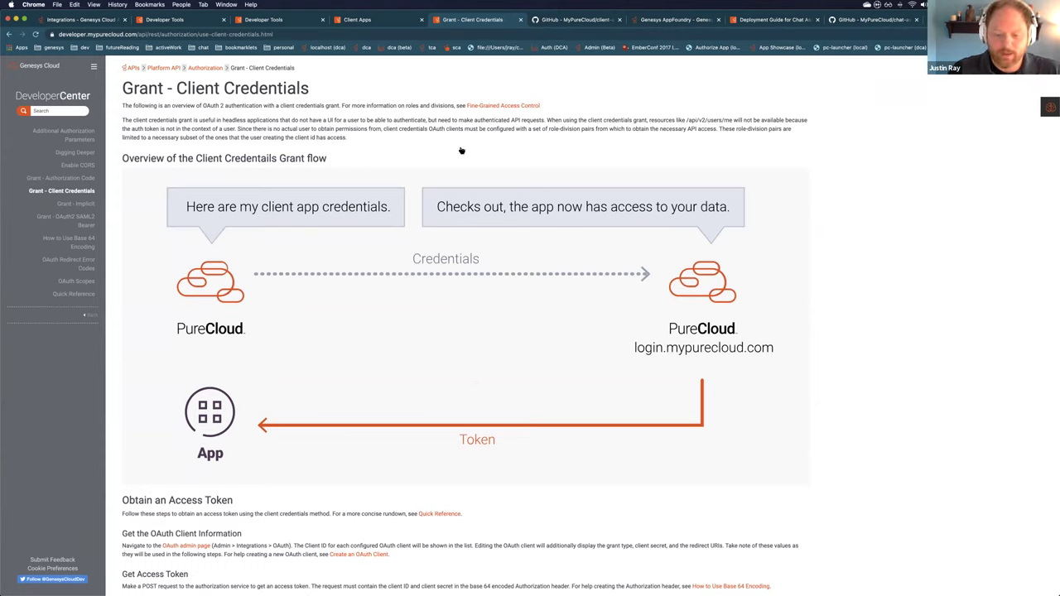
# Switch to Visual Studio Code and show the environment and platformClient setup code in profile.html
pyautogui.press('super+Tab')
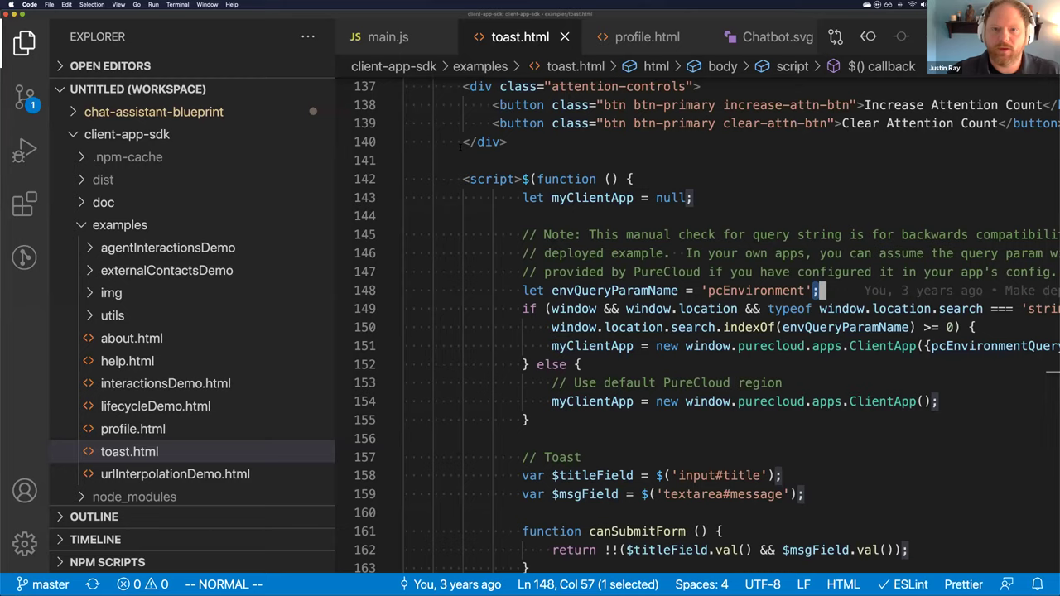
pyautogui.hotkey('ctrl', 'Tab')
pyautogui.scroll(2, 606, 217)
pyautogui.scroll(2, 606, 217)
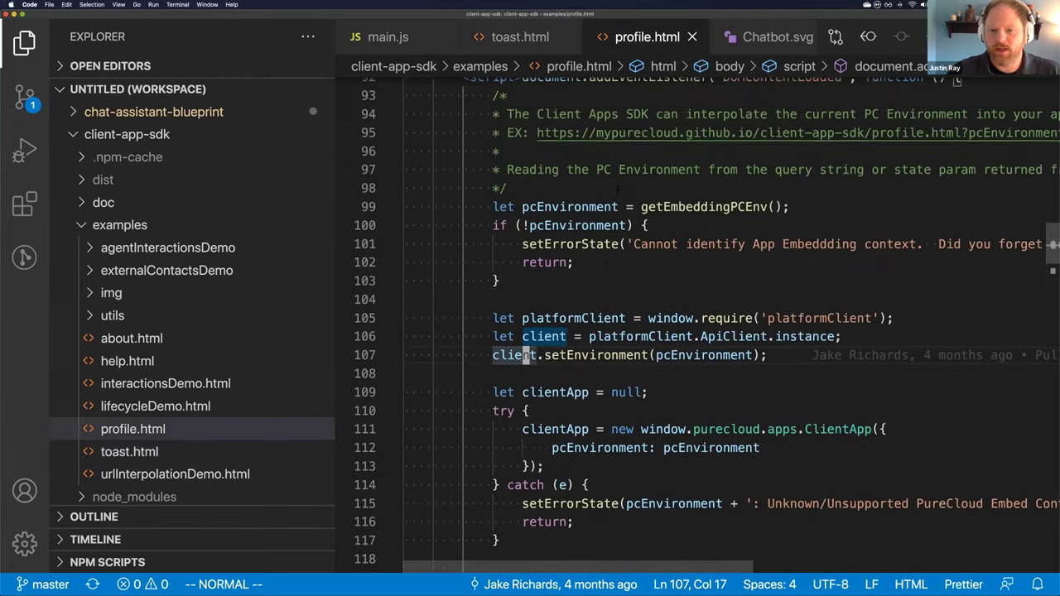
pyautogui.click(599, 265)
pyautogui.scroll(-2, 707, 334)
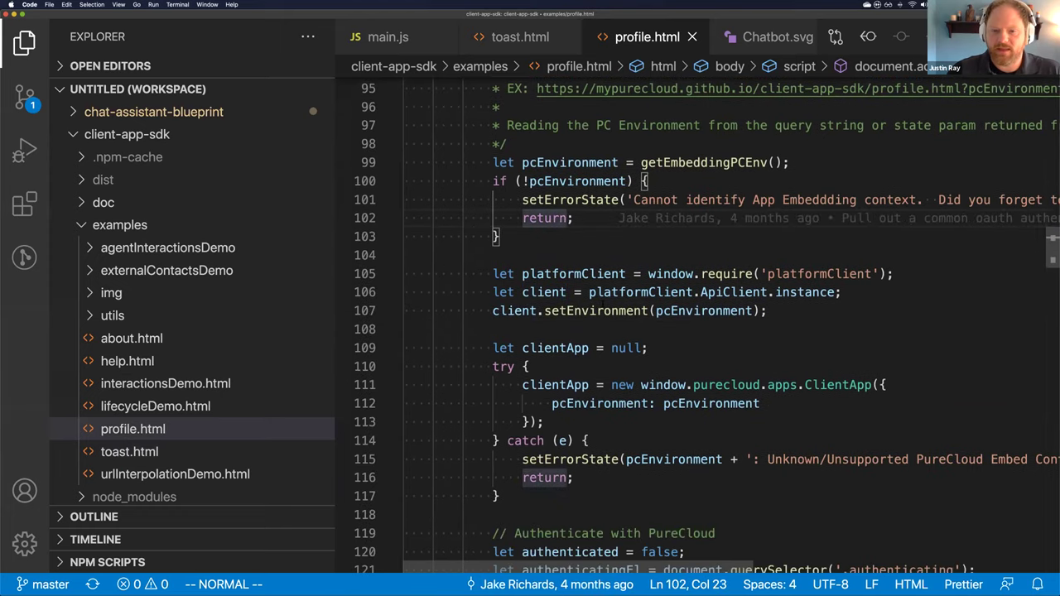
pyautogui.click(614, 277)
pyautogui.press('e')
pyautogui.scroll(-5, 707, 326)
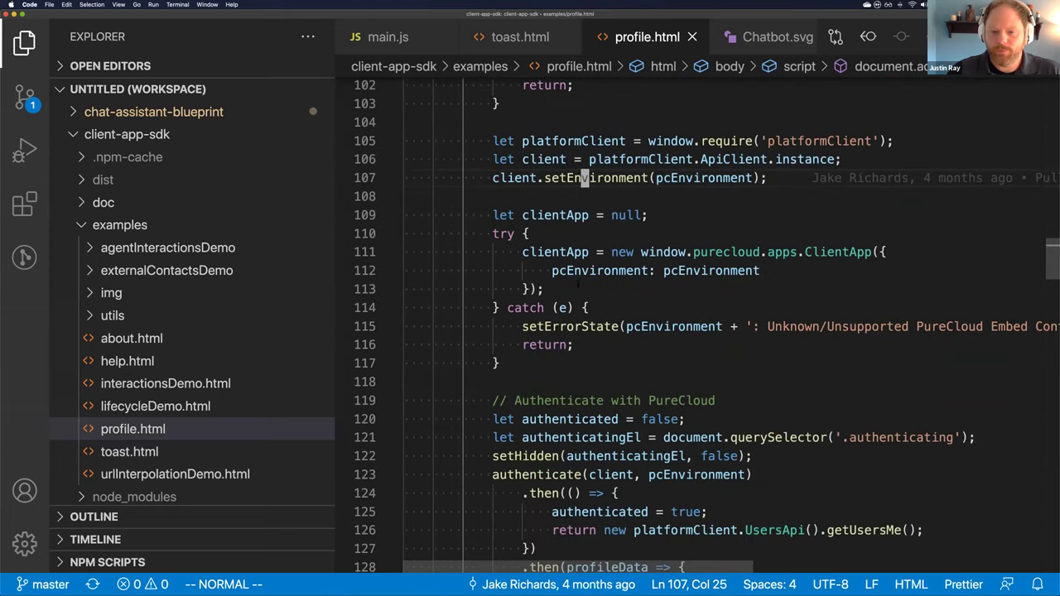
# Examine the "Authenticate with PureCloud" block in profile.html, pointing out the platformClient.UsersApi().getUsersMe() call
pyautogui.click(495, 239)
pyautogui.scroll(-2, 496, 239)
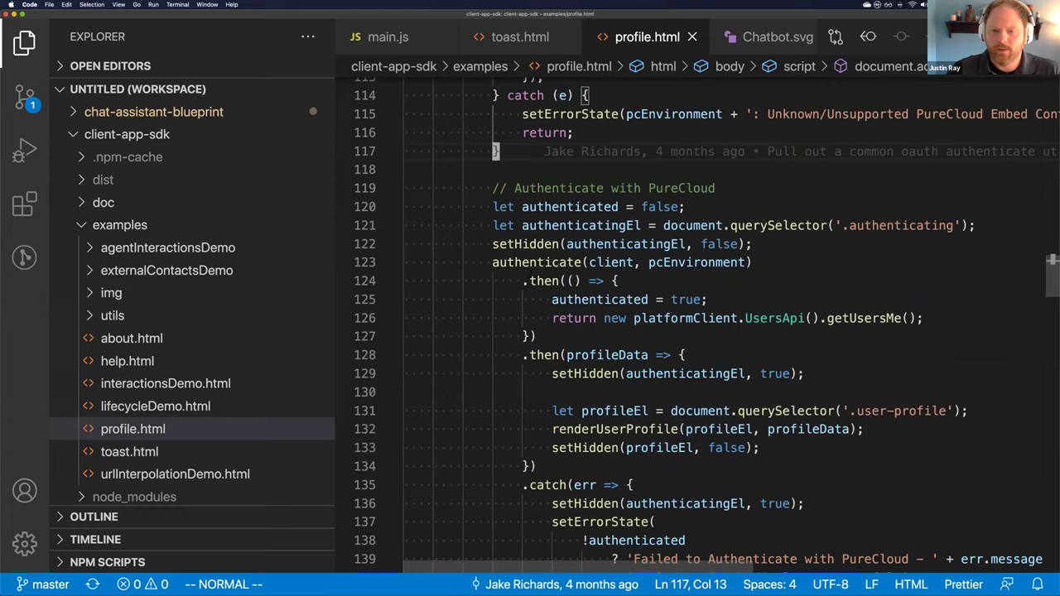
pyautogui.click(495, 261)
pyautogui.click(709, 558)
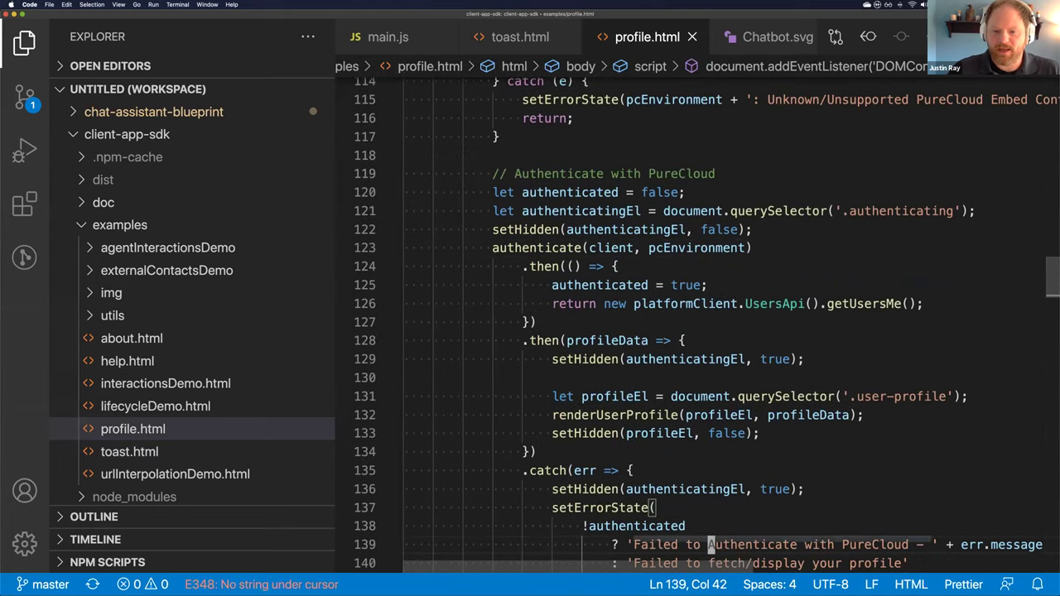
pyautogui.scroll(-1, 707, 323)
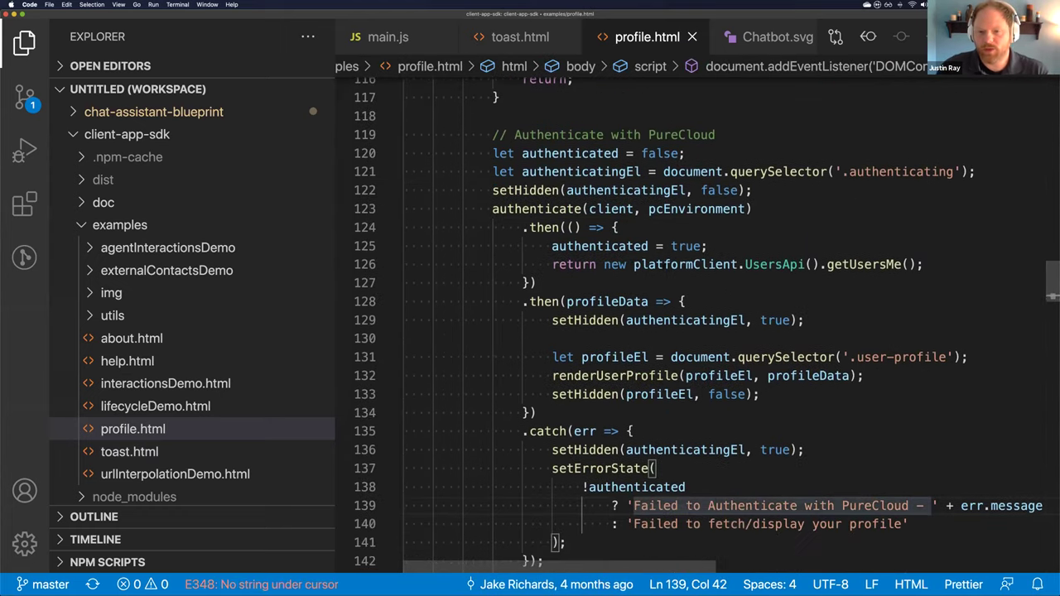
pyautogui.doubleClick(687, 264)
pyautogui.doubleClick(861, 264)
pyautogui.click(689, 264)
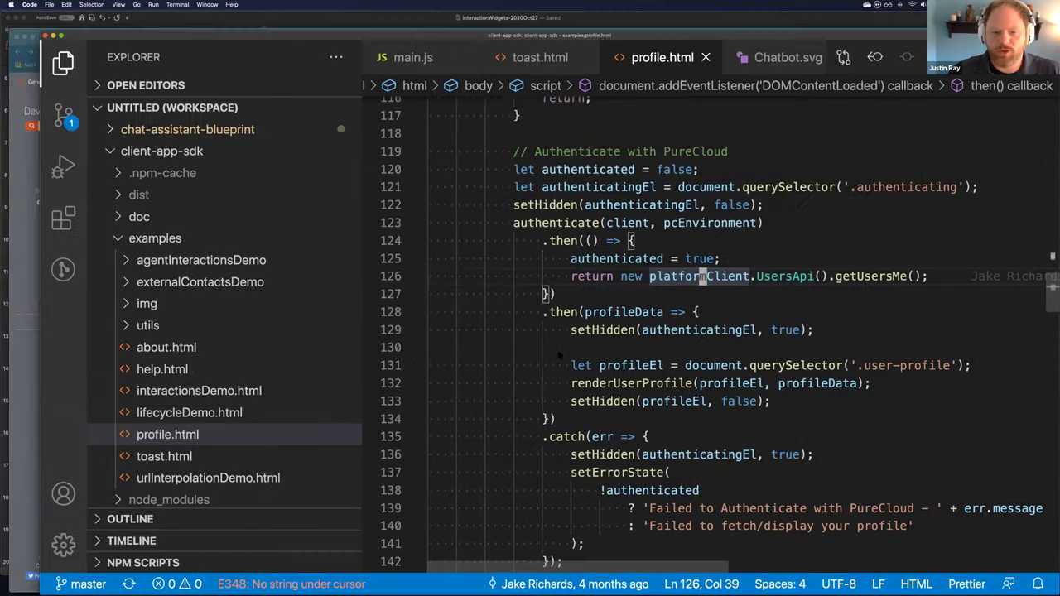
# Switch to PowerPoint and point out the context, conversation details, realtime events and lifecycle events bullets on the "Building an App" slide
pyautogui.hotkey('ctrl', 'Up')
pyautogui.click(538, 230)
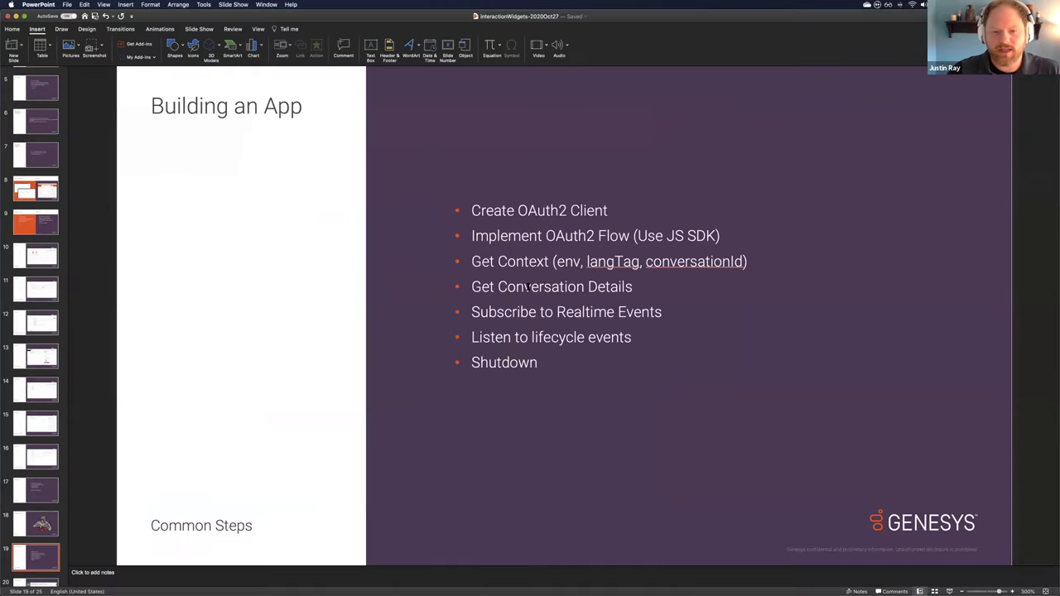
pyautogui.click(538, 230)
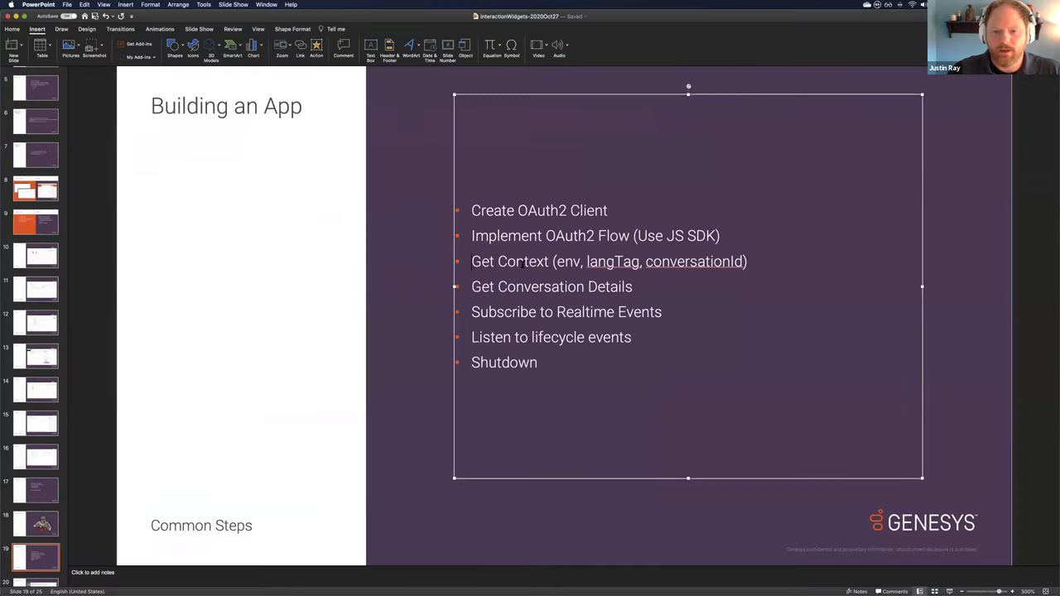
pyautogui.moveTo(473, 263); pyautogui.dragTo(553, 262)
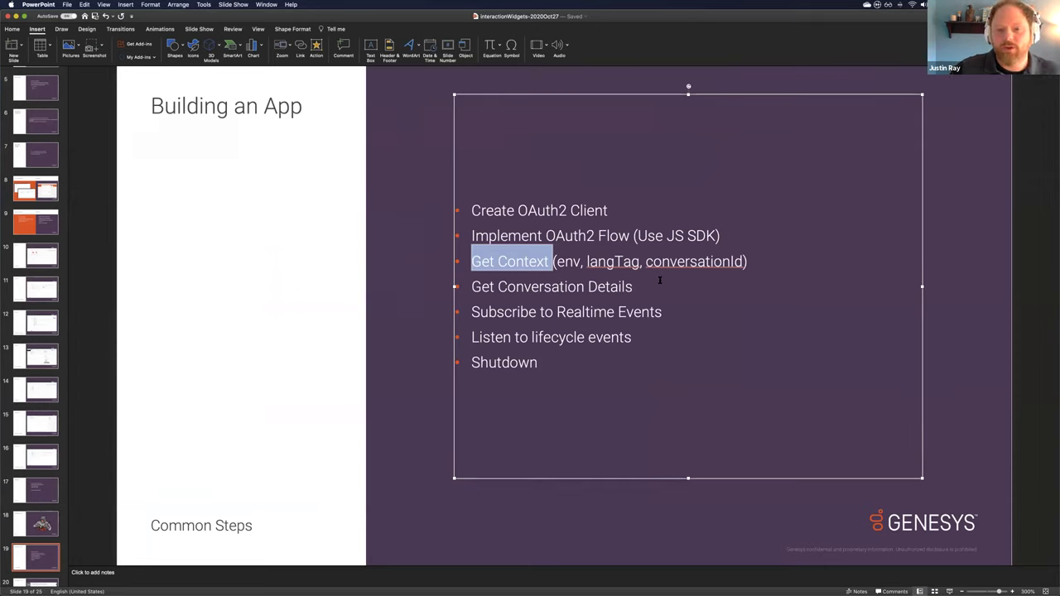
pyautogui.click(513, 284)
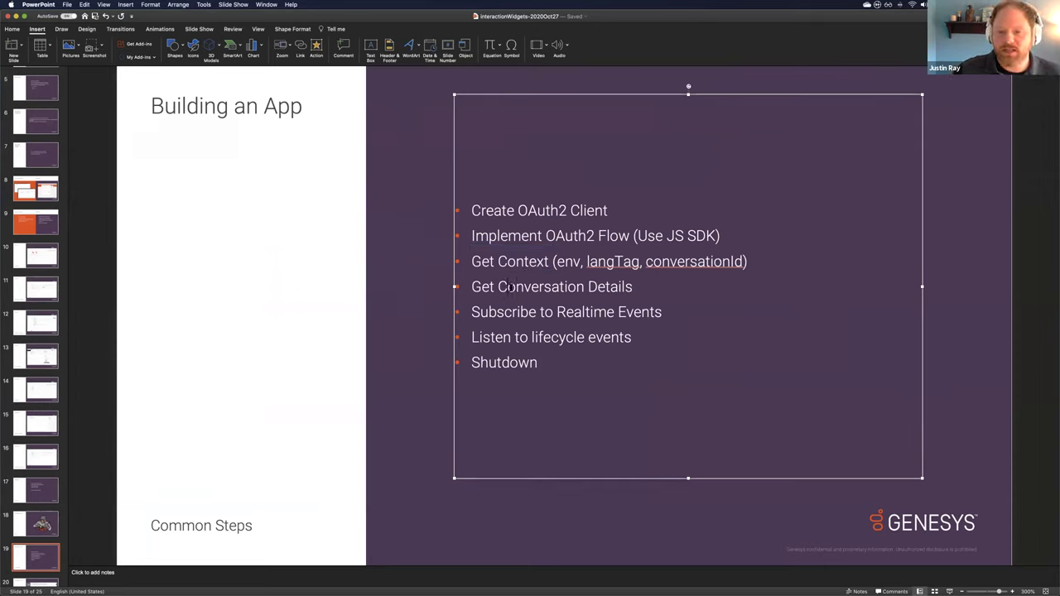
pyautogui.doubleClick(511, 287)
pyautogui.click(473, 312)
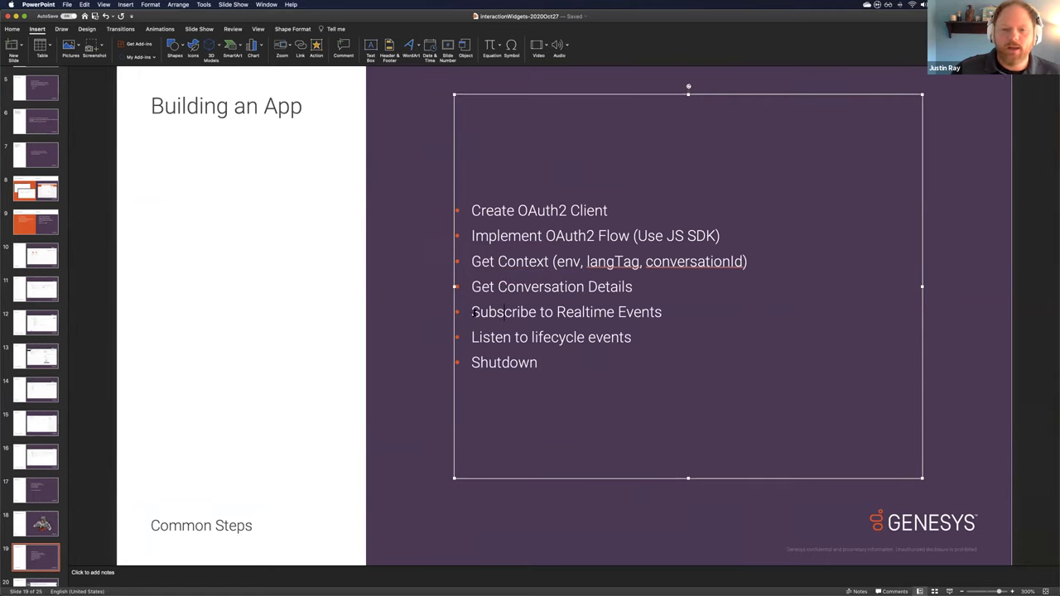
pyautogui.moveTo(472, 312); pyautogui.dragTo(645, 312)
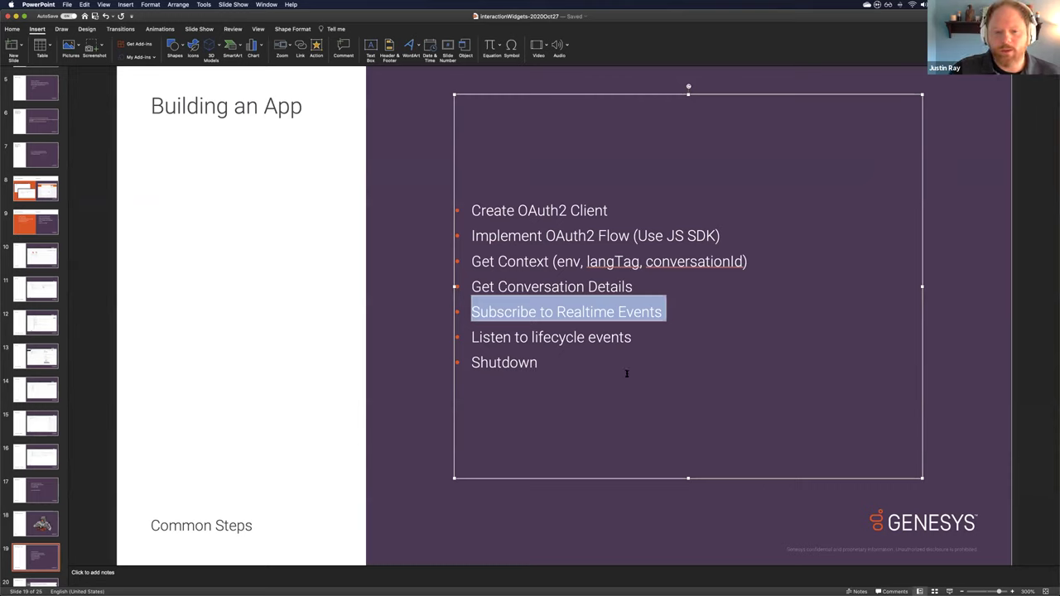
pyautogui.click(536, 338)
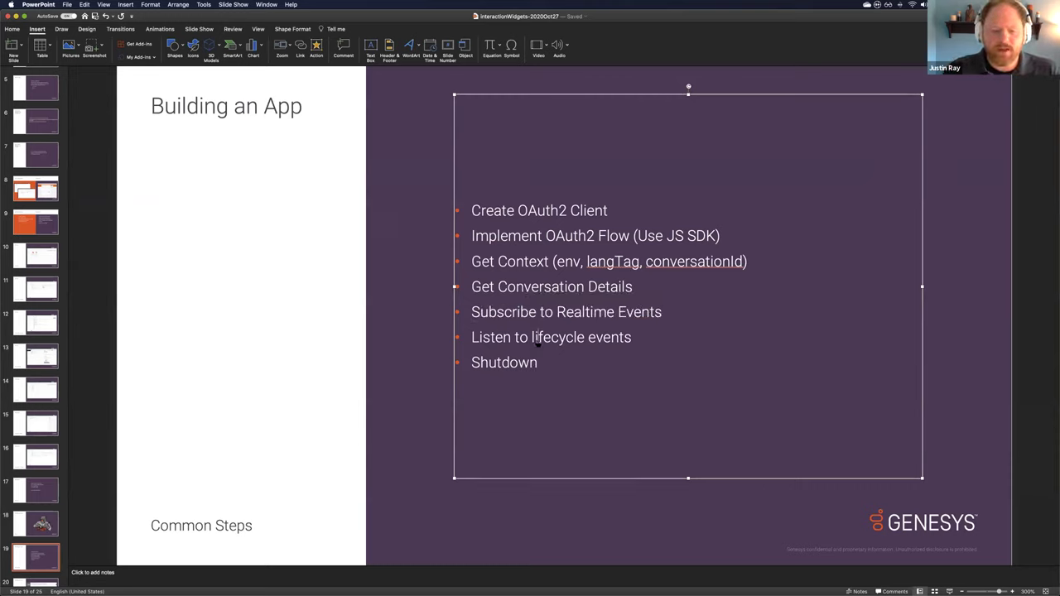
# Switch to Chrome and open the LifecycleApi page within the Client App SDK documentation
pyautogui.press('super+Tab')
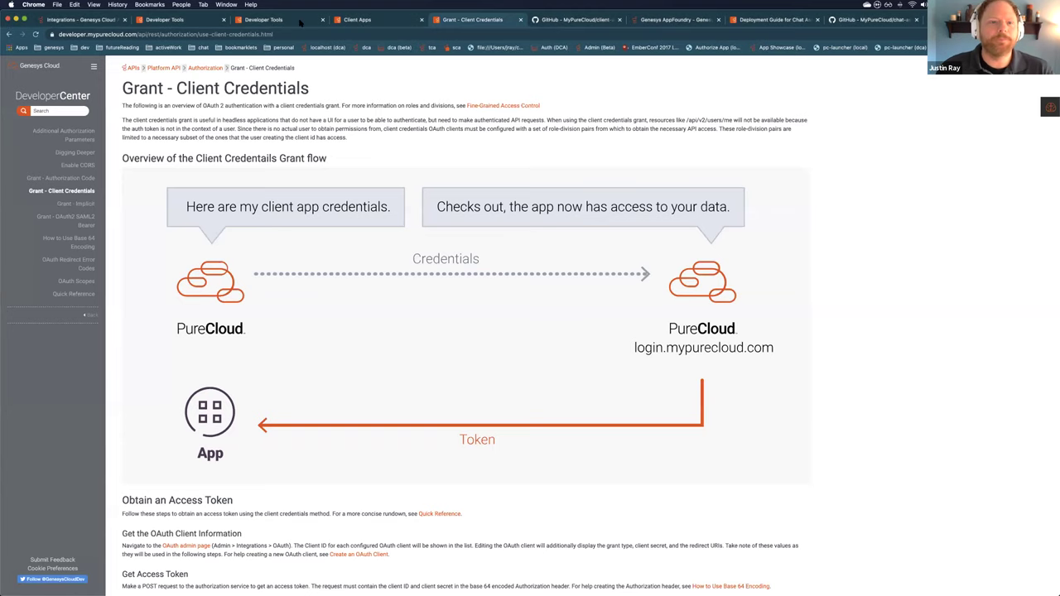
pyautogui.click(361, 21)
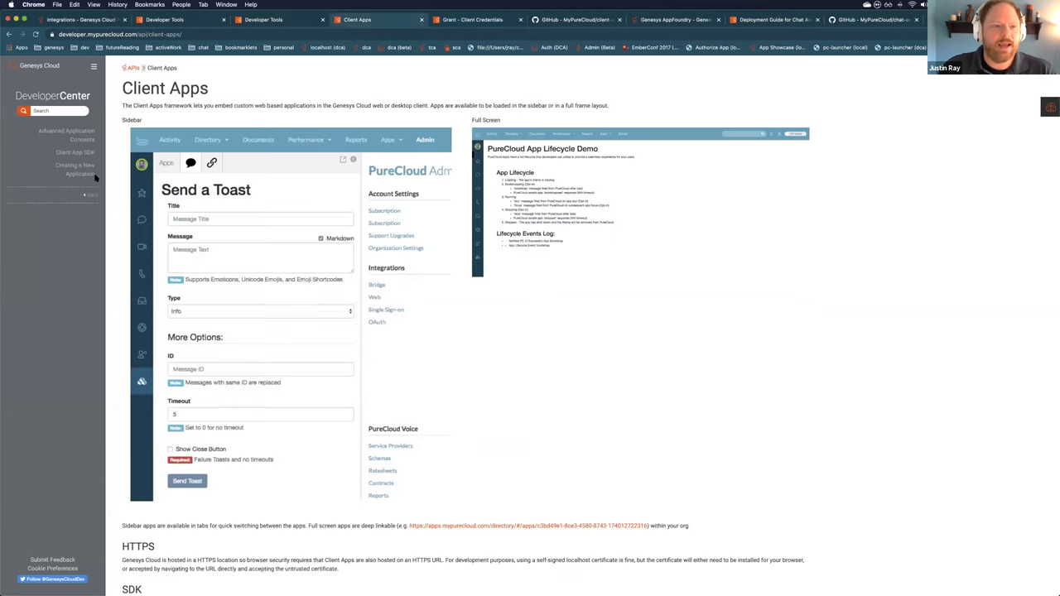
pyautogui.click(79, 154)
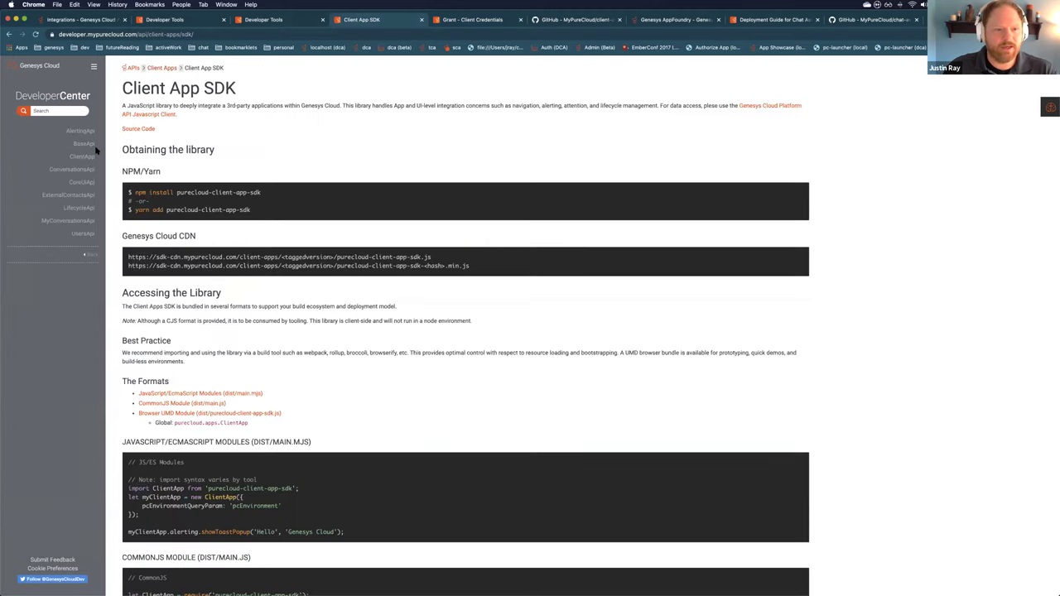
pyautogui.click(82, 208)
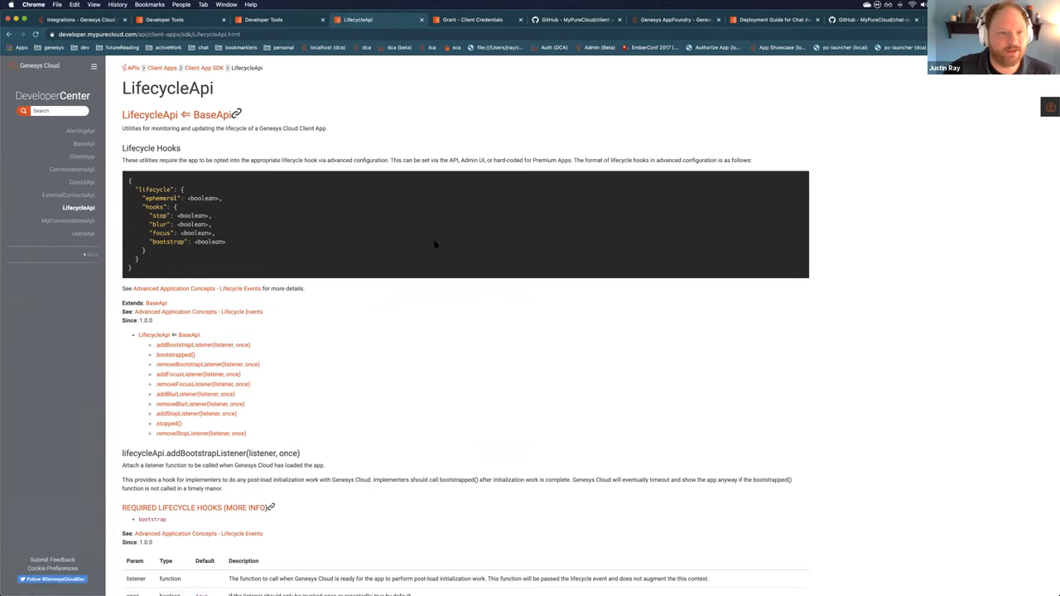
# Highlight the hooks block in the Lifecycle Hooks sample, singling out the focus, bootstrap and stop hooks
pyautogui.scroll(-1, 435, 243)
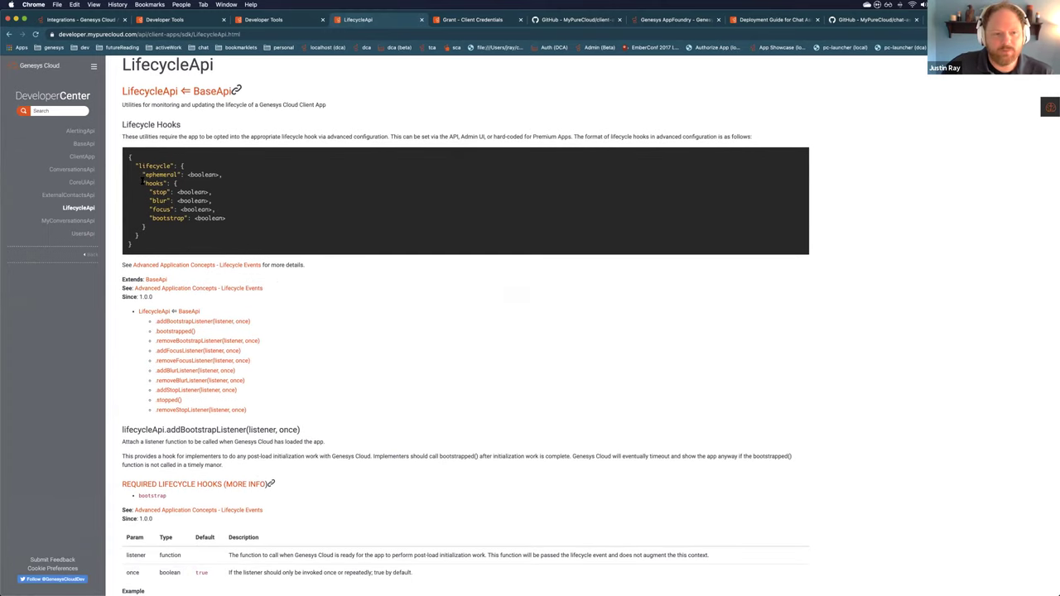
pyautogui.moveTo(143, 183); pyautogui.dragTo(166, 226)
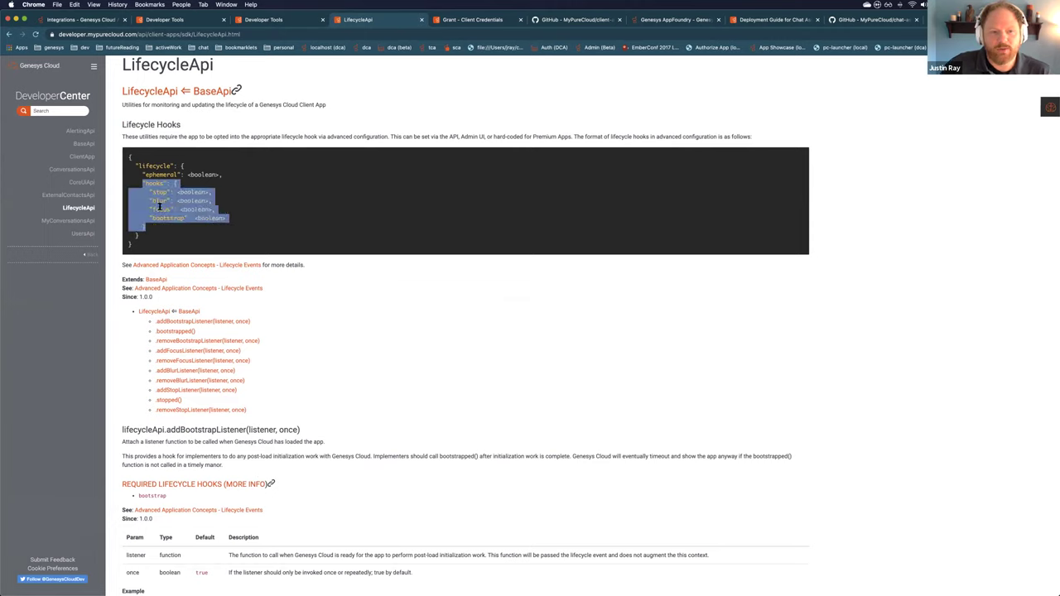
pyautogui.doubleClick(159, 209)
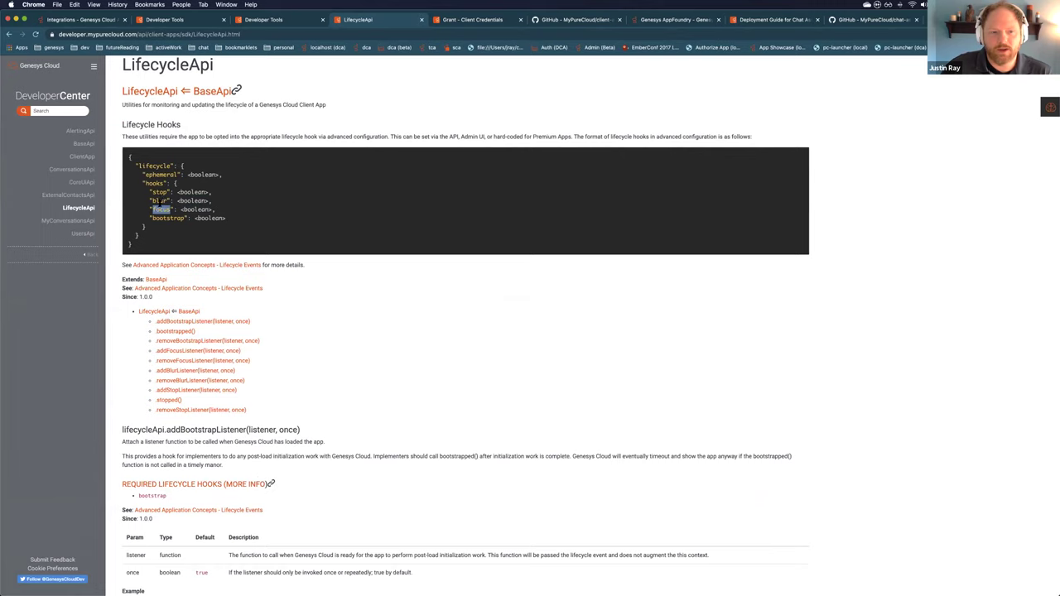
pyautogui.doubleClick(158, 217)
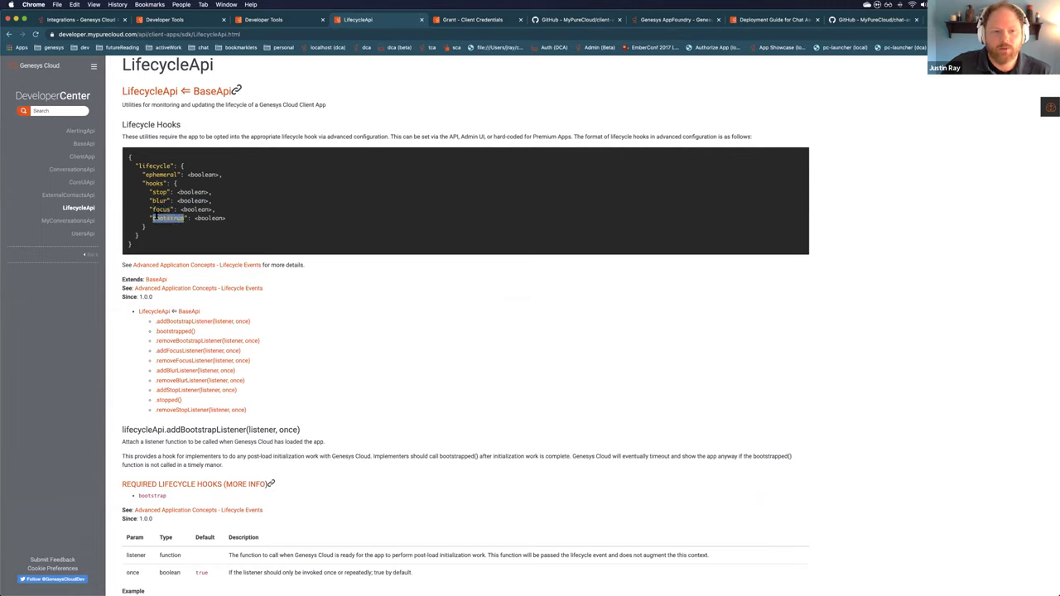
pyautogui.doubleClick(157, 192)
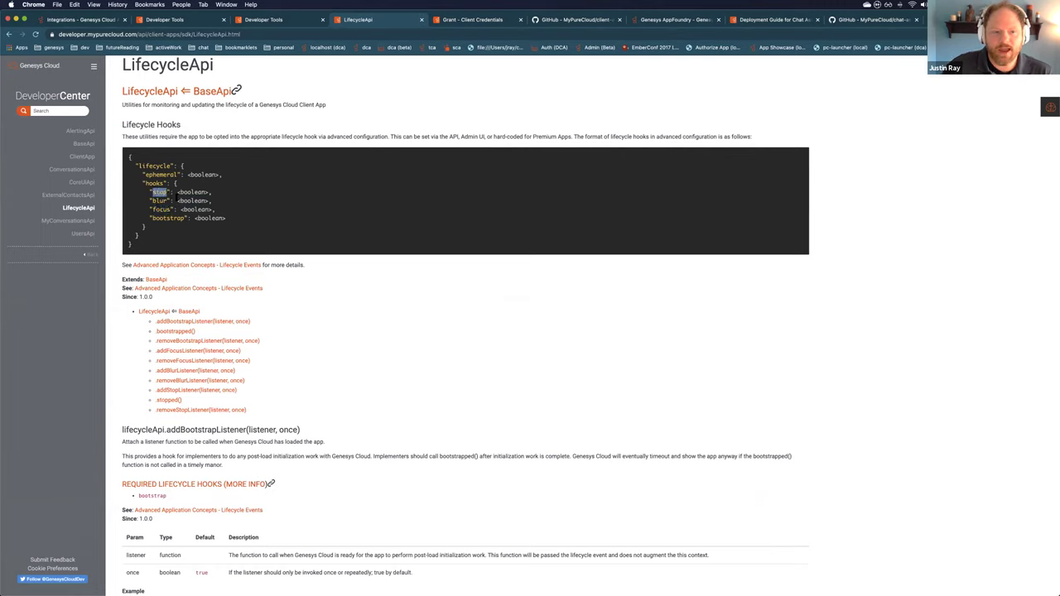
# Enlarge the LifecycleApi page to 125% and examine the addFocusListener section with its example code
pyautogui.scroll(-1, 334, 308)
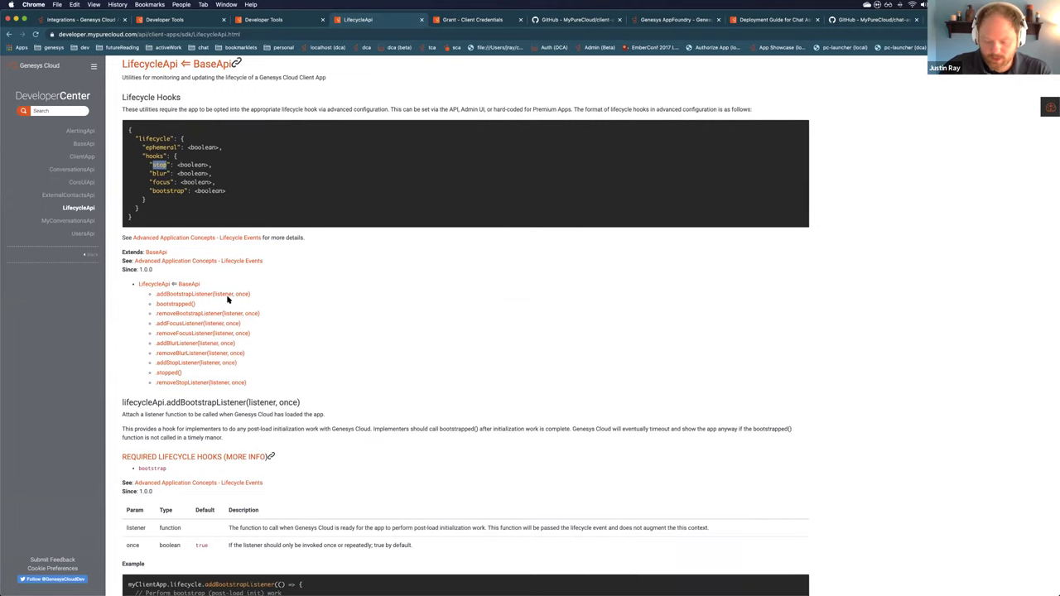
pyautogui.press('super+equal')
pyautogui.press('super+equal')
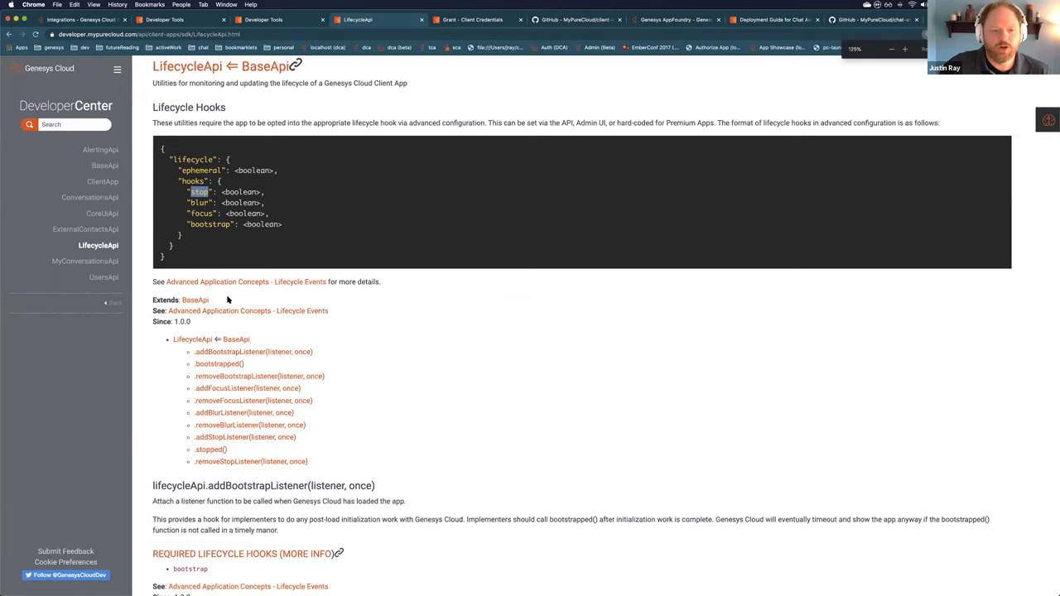
pyautogui.scroll(-3, 228, 300)
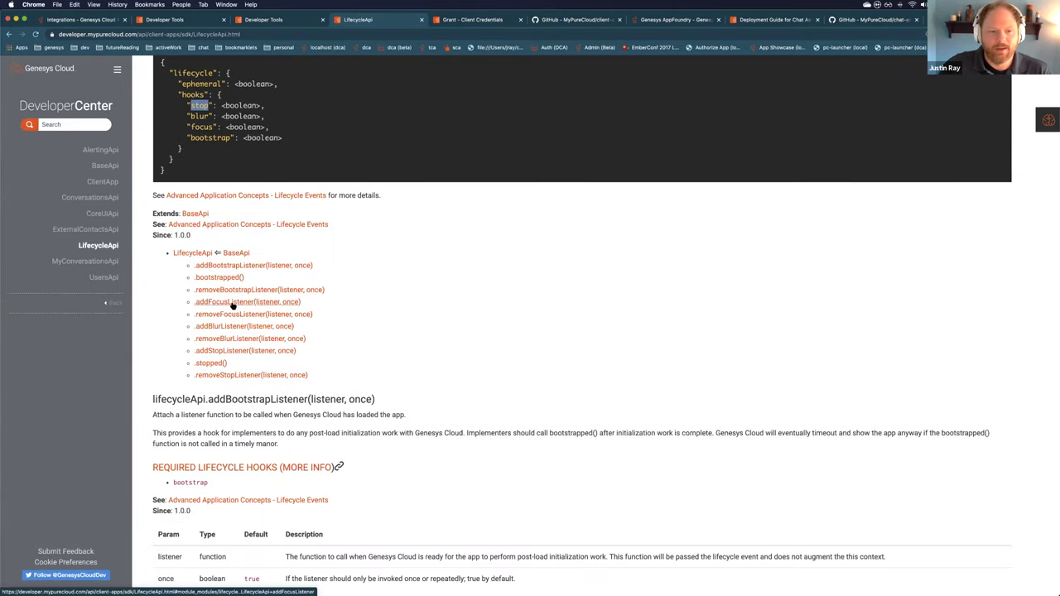
pyautogui.click(232, 302)
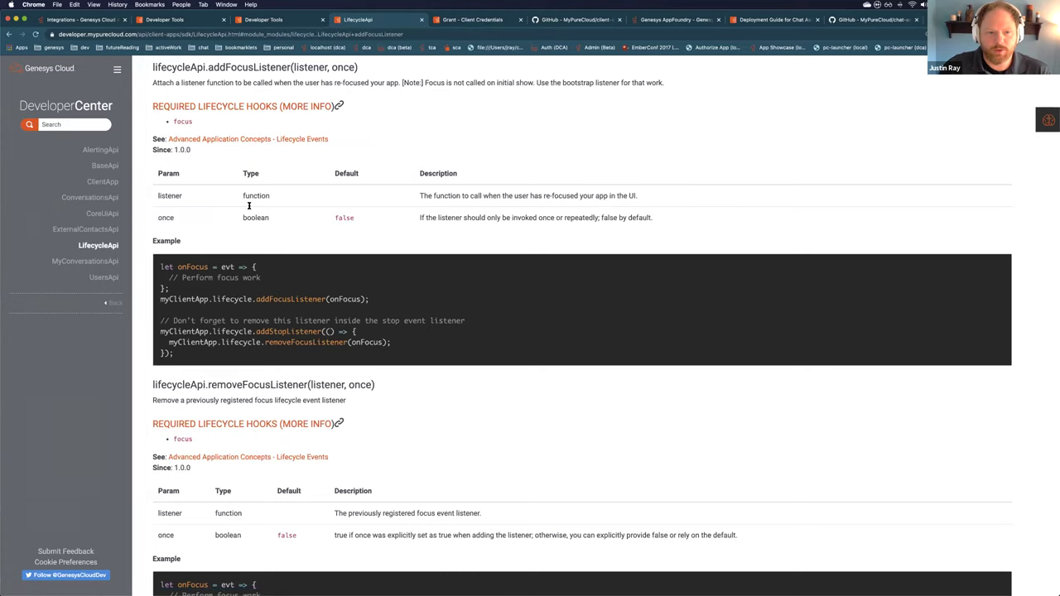
pyautogui.scroll(-2, 295, 196)
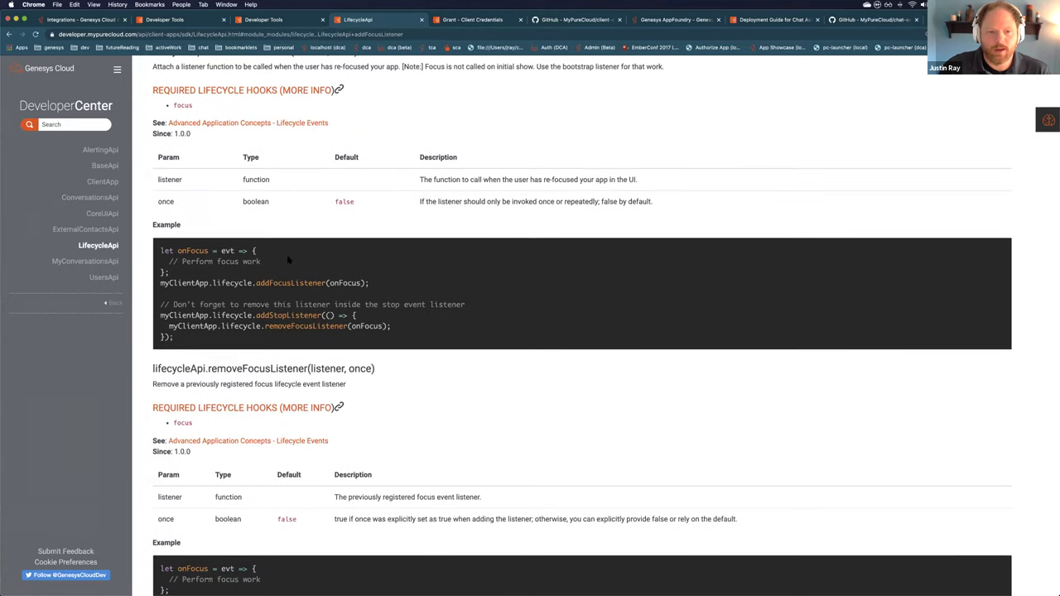
pyautogui.scroll(-1, 254, 284)
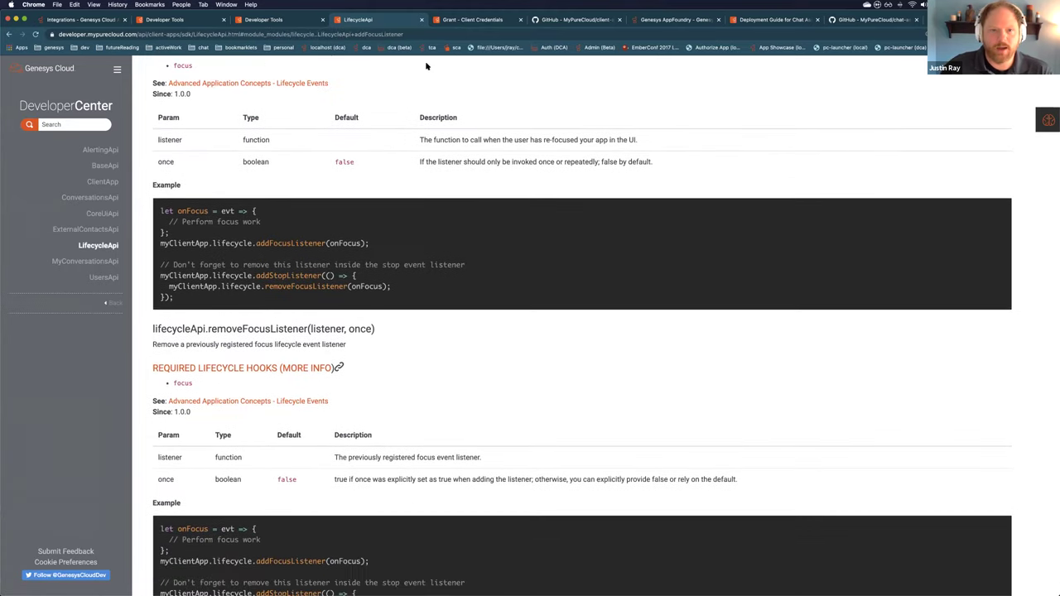
# Show the MyPureCloud/client-app-sdk repository on GitHub and look through its file list and README
pyautogui.click(555, 21)
pyautogui.scroll(-5, 235, 315)
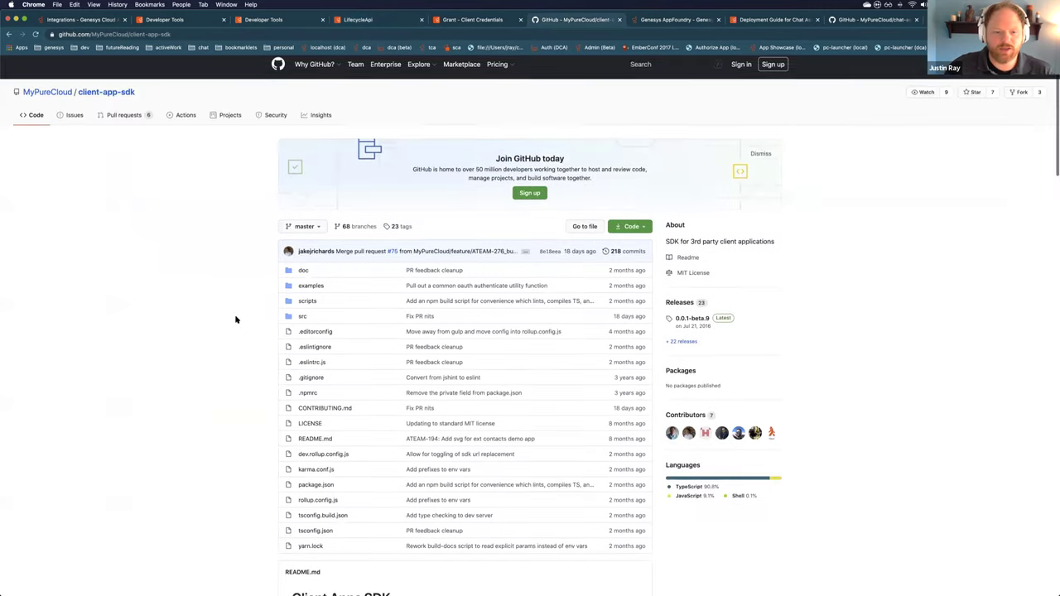
pyautogui.scroll(-2, 235, 318)
pyautogui.scroll(5, 223, 314)
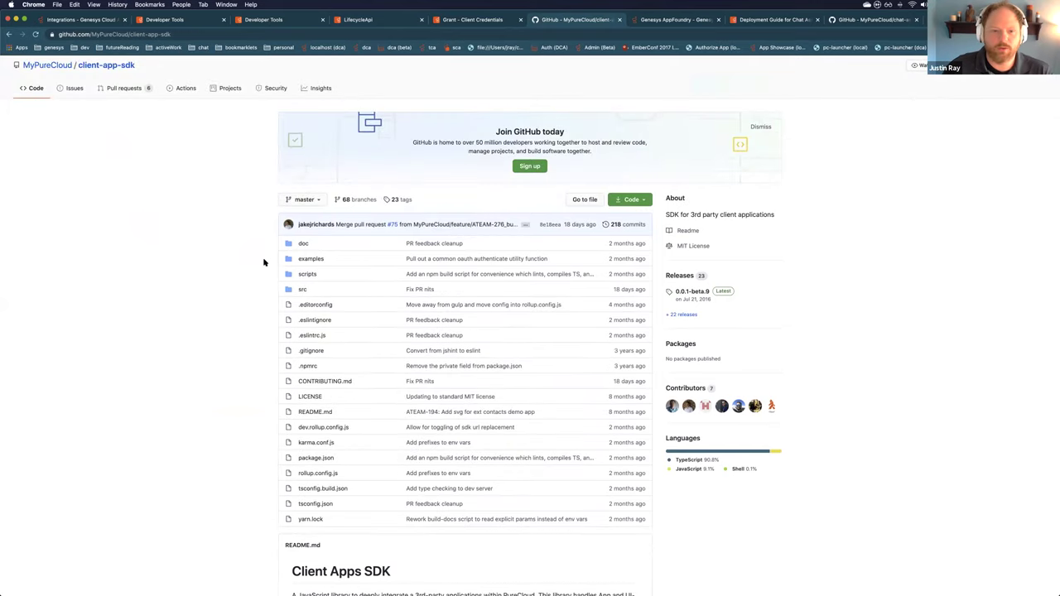
pyautogui.scroll(-1, 231, 275)
pyautogui.scroll(-6, 231, 276)
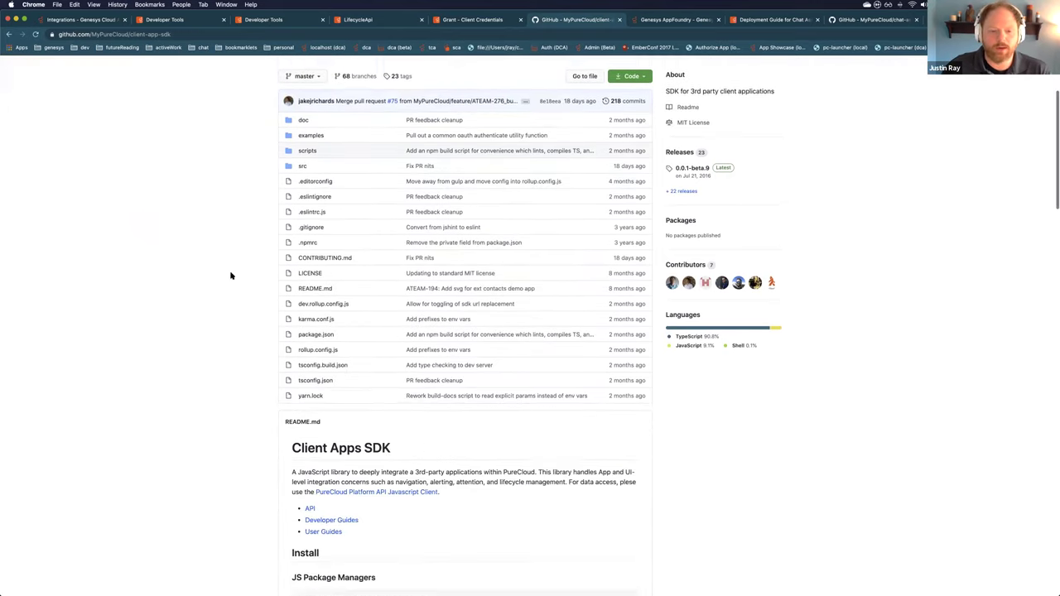
pyautogui.scroll(7, 387, 131)
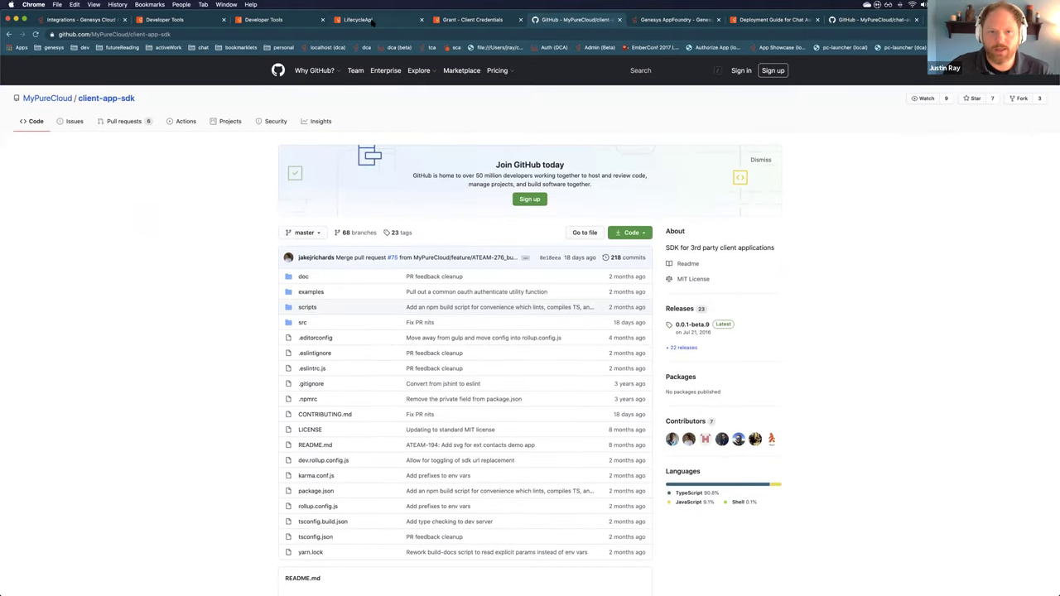
# Return to the Client App SDK documentation and review the AlertingApi, ExternalContactsApi and UsersApi pages
pyautogui.click(336, 22)
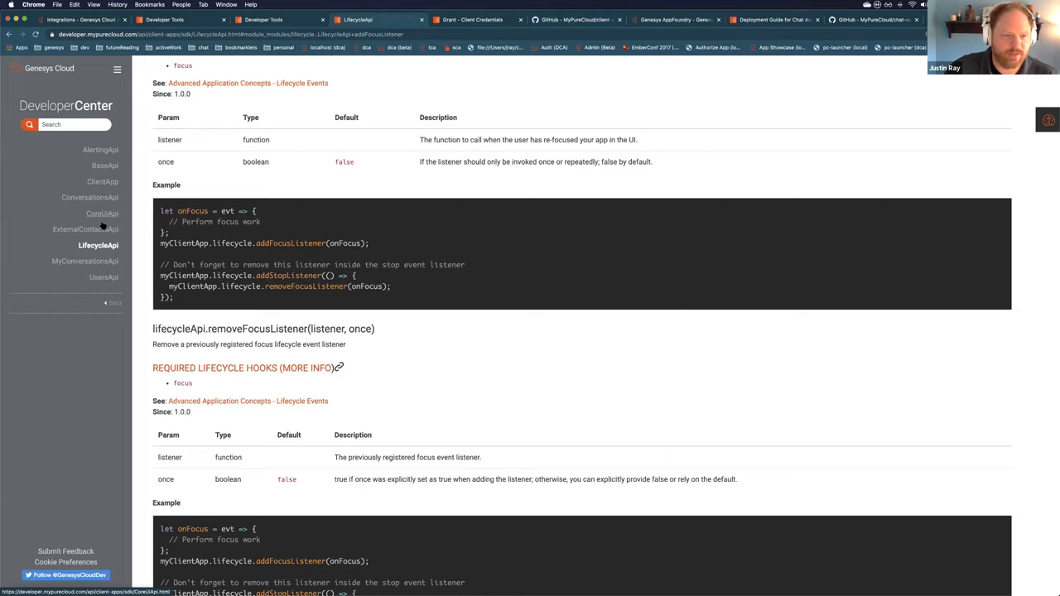
pyautogui.click(100, 150)
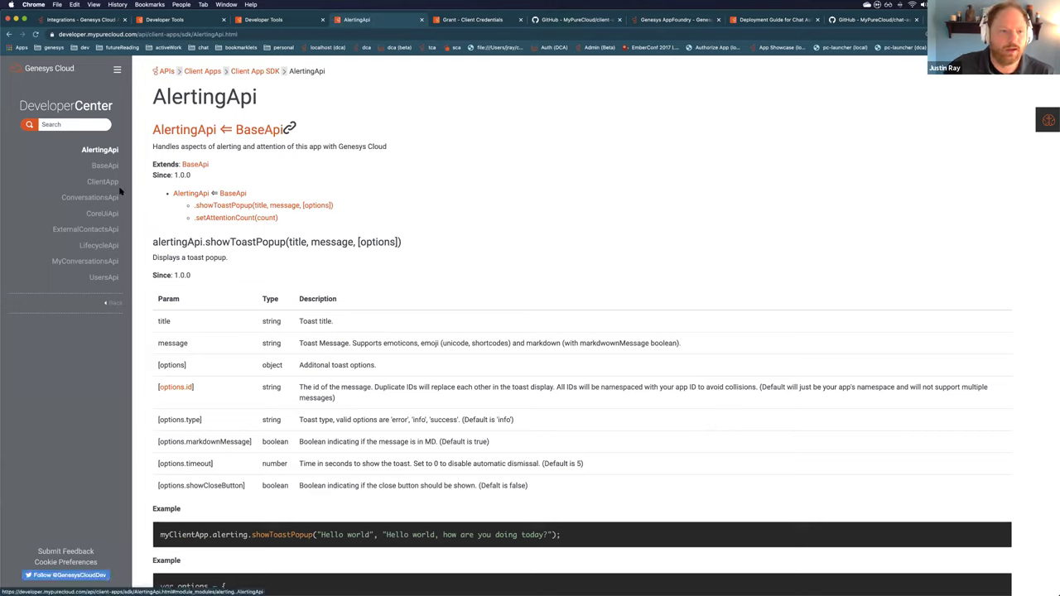
pyautogui.click(101, 233)
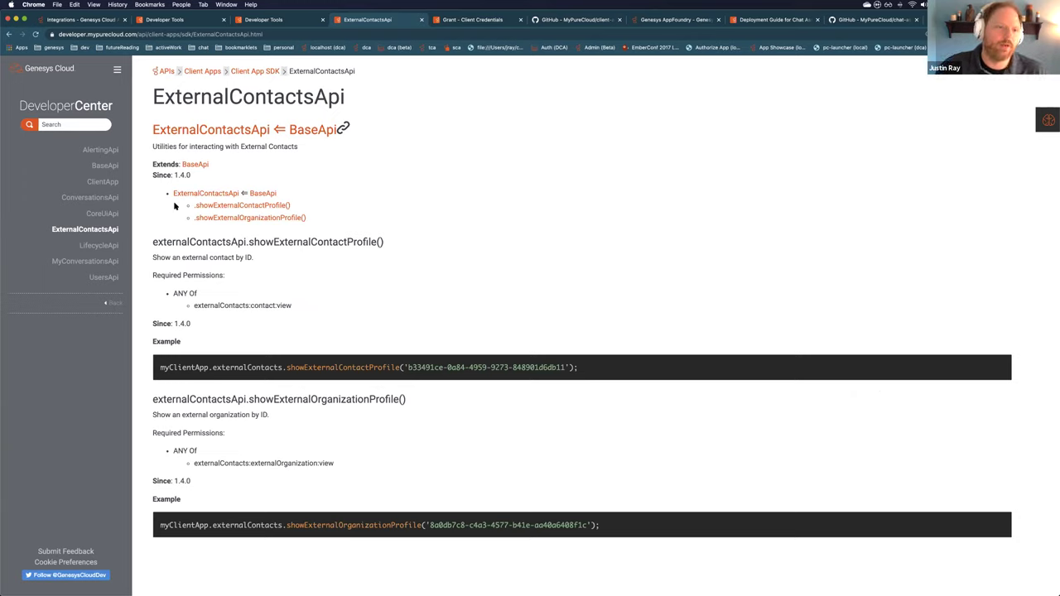
pyautogui.click(104, 276)
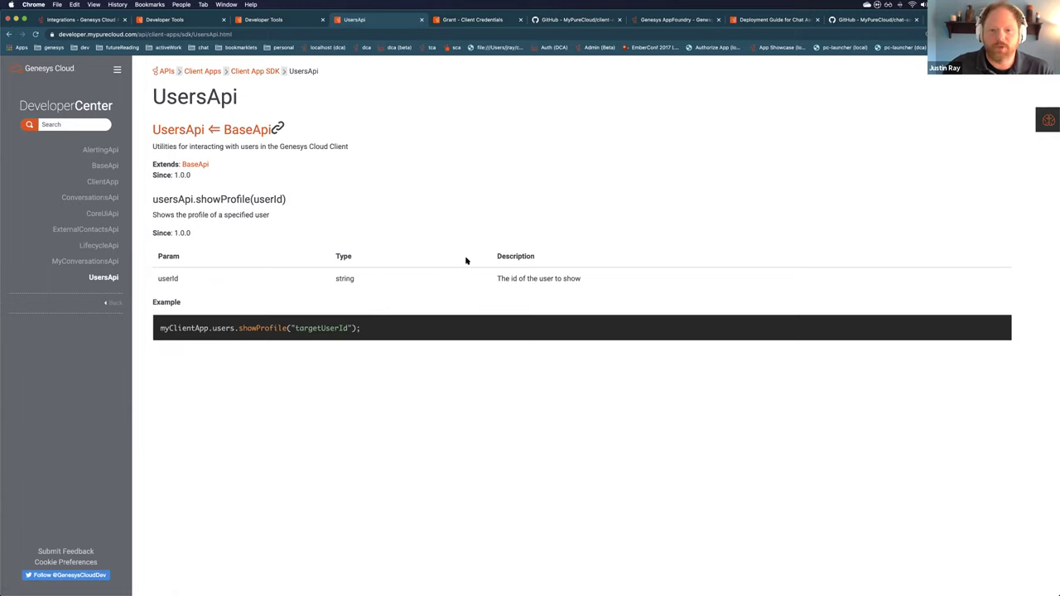
# Switch back to PowerPoint and highlight the "Listen to lifecycle events" bullet on the "Building an App" slide
pyautogui.hotkey('ctrl', 'Up')
pyautogui.click(465, 379)
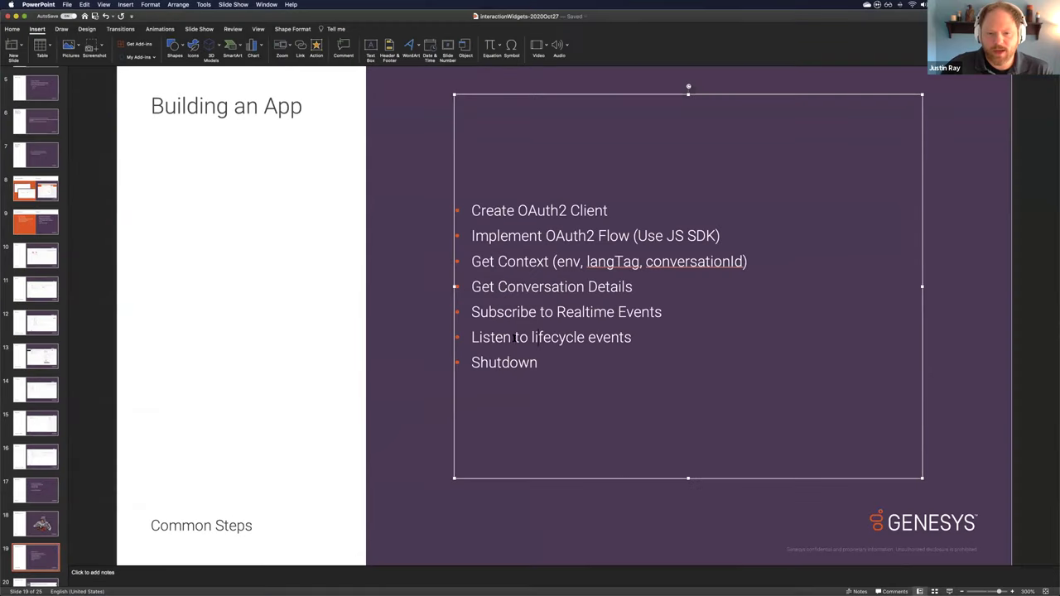
pyautogui.moveTo(484, 337); pyautogui.dragTo(598, 337)
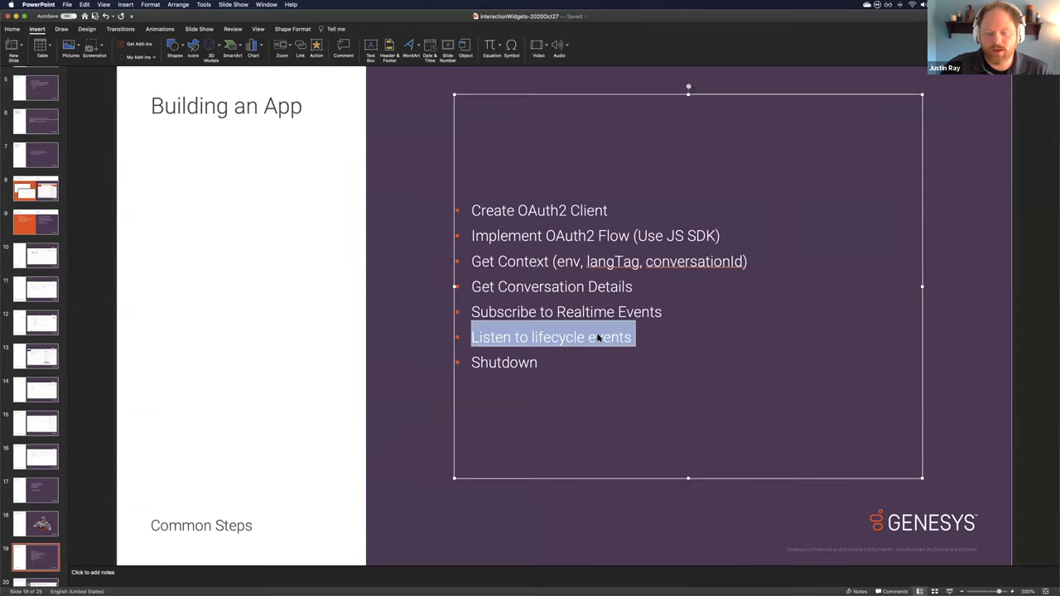
# Switch back to Chrome and reopen the LifecycleApi documentation to review the lifecycle hooks configuration and listener methods
pyautogui.hotkey('ctrl', 'Up')
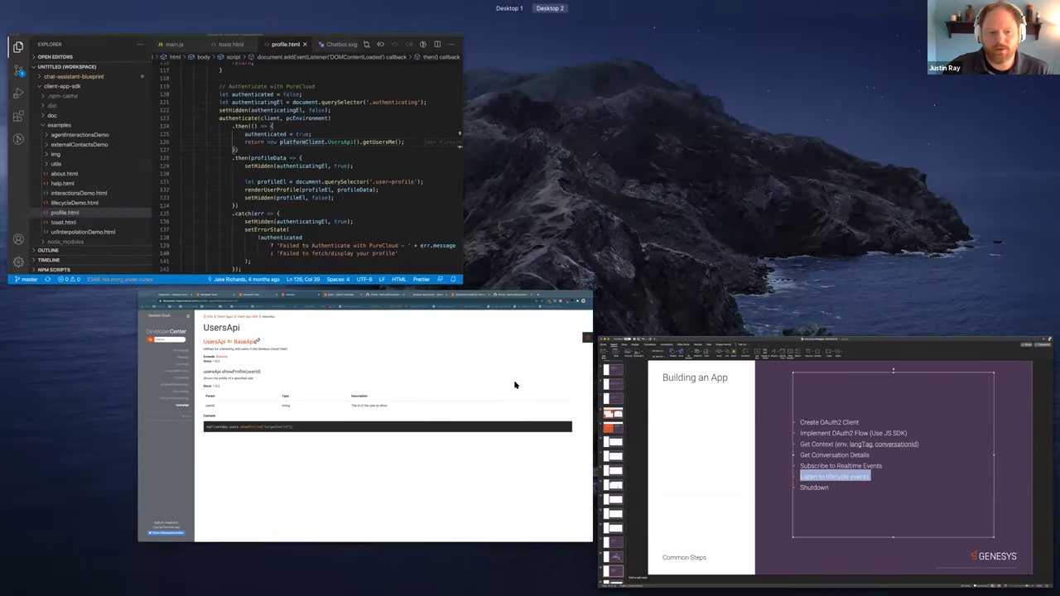
pyautogui.click(414, 343)
pyautogui.click(97, 245)
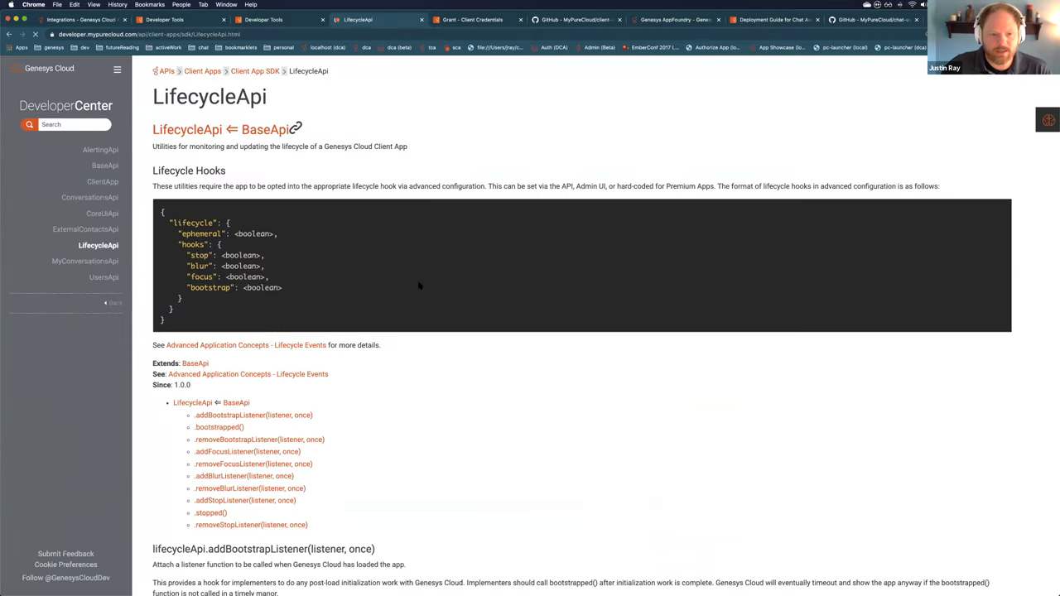
pyautogui.scroll(-1, 420, 286)
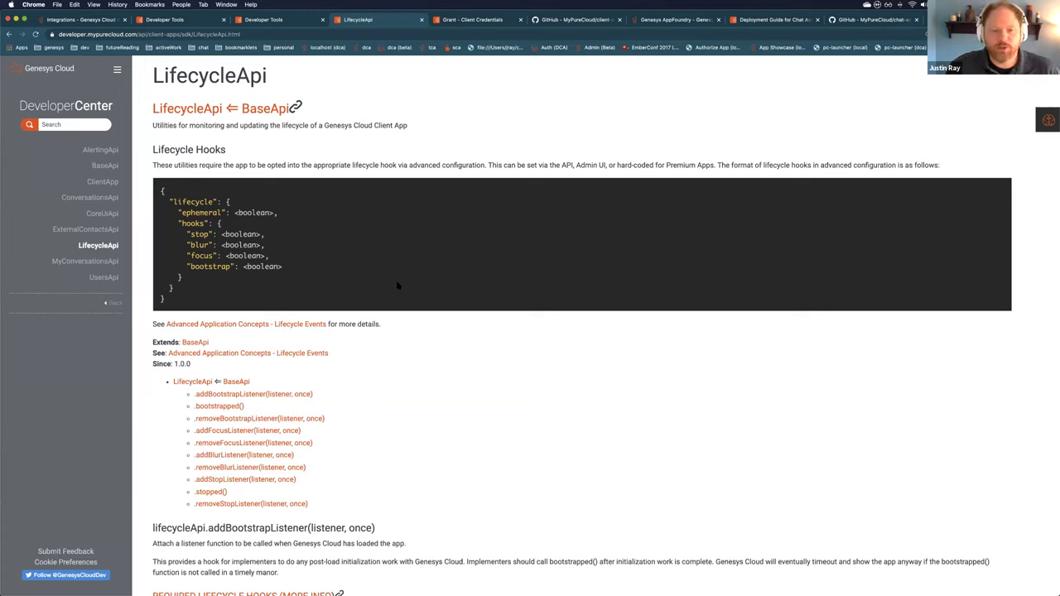
# Highlight the "stop" hook in the lifecycle hooks configuration sample
pyautogui.doubleClick(197, 234)
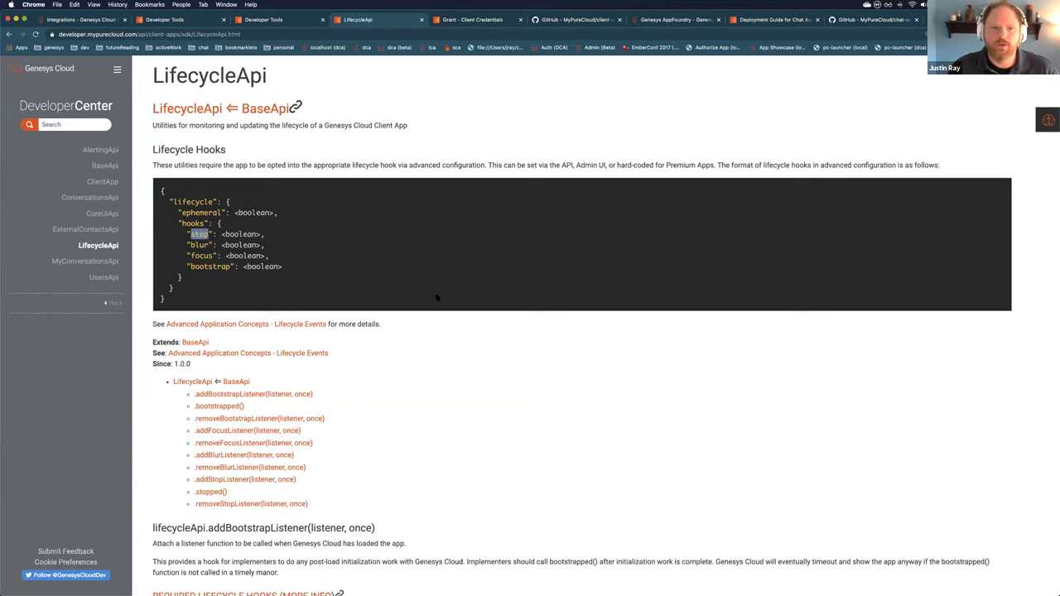
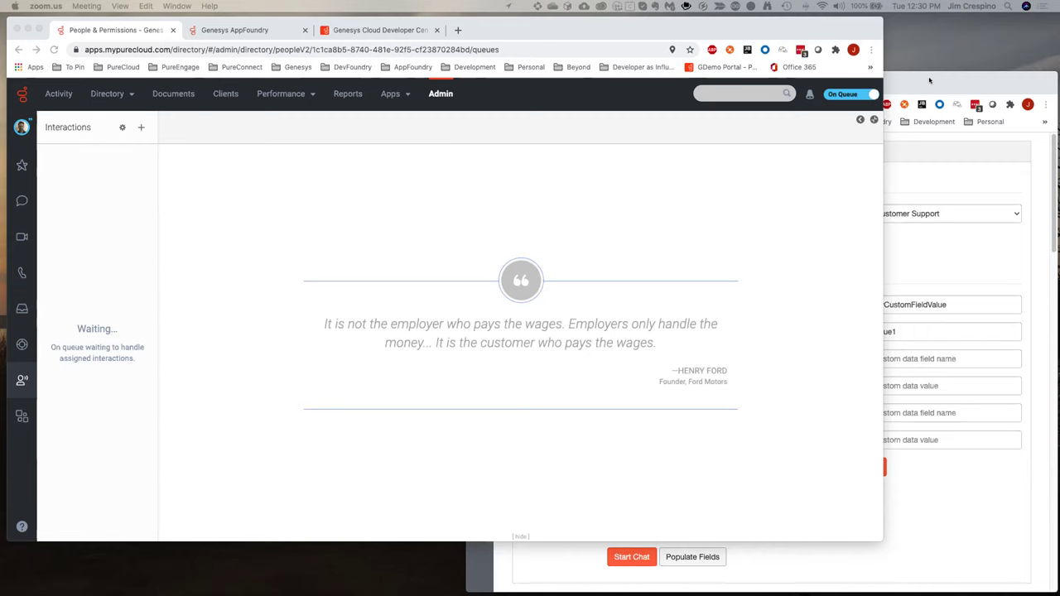
# Start a test web chat as the customer from Developer Tools, using the DevCast Chat deployment, the Customer Support queue and the prefilled details
pyautogui.click(617, 569)
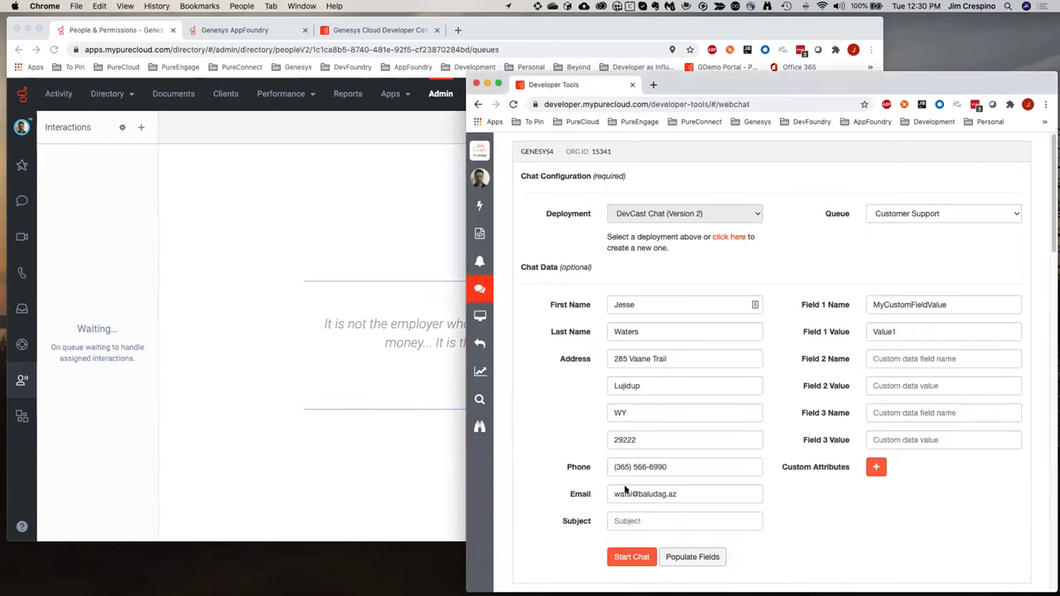
pyautogui.click(485, 239)
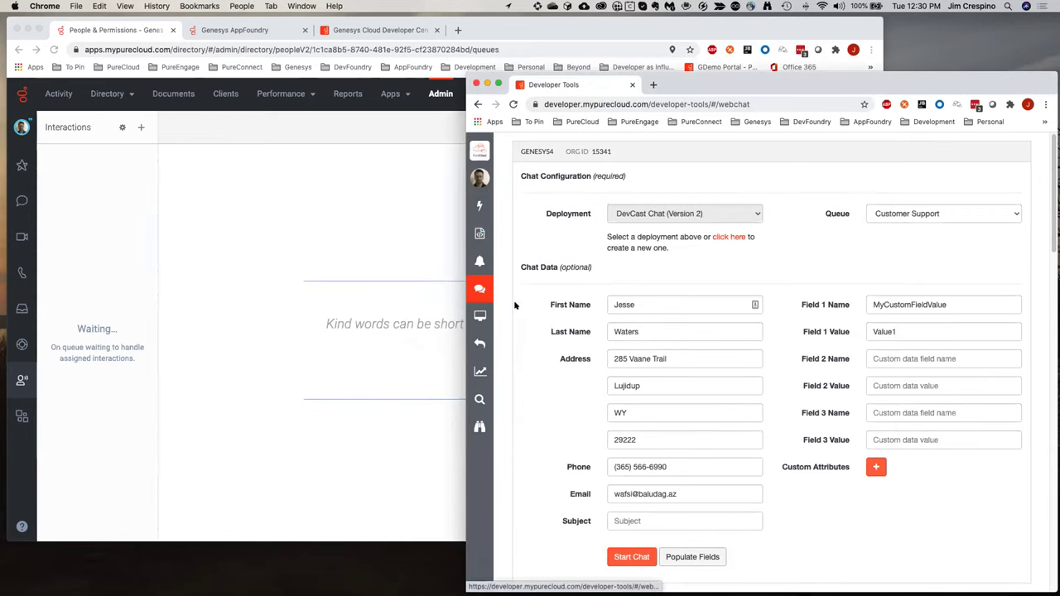
pyautogui.click(631, 556)
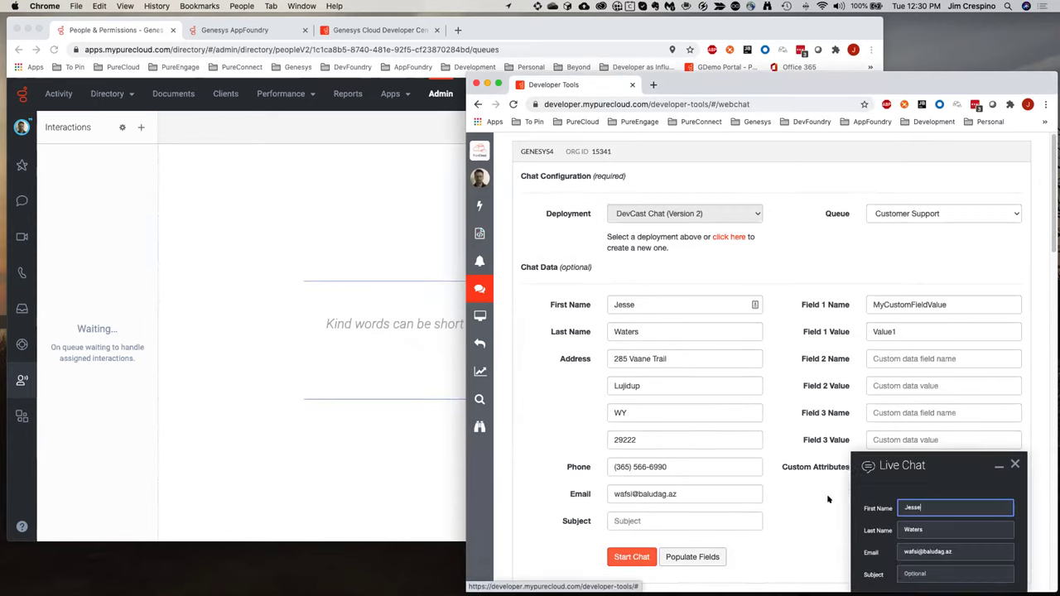
pyautogui.click(995, 557)
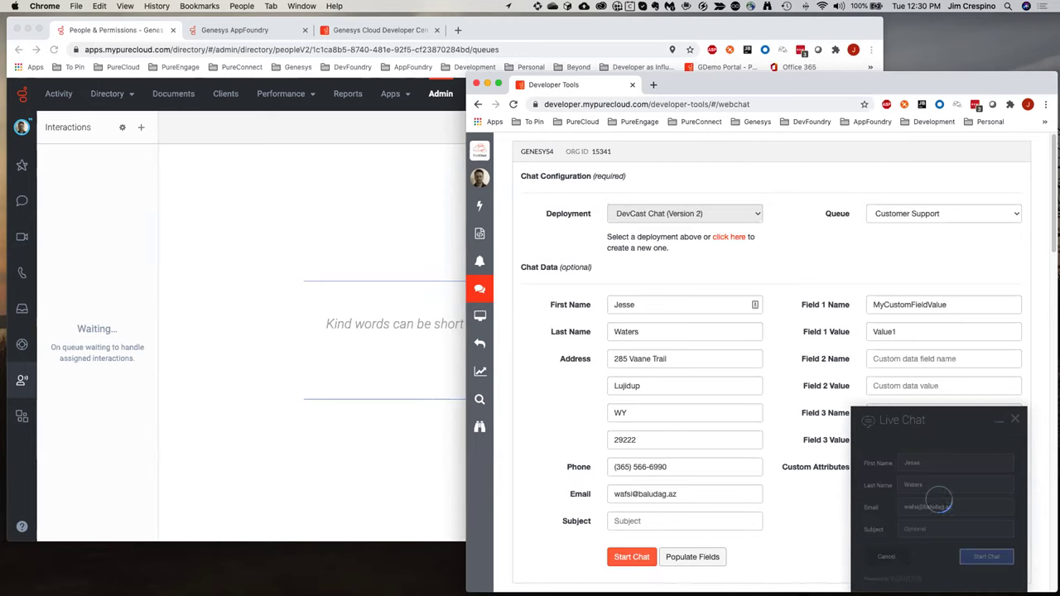
# Answer the incoming chat in the Genesys Cloud agent window and open its Agent Assistant Interaction Widget
pyautogui.click(271, 174)
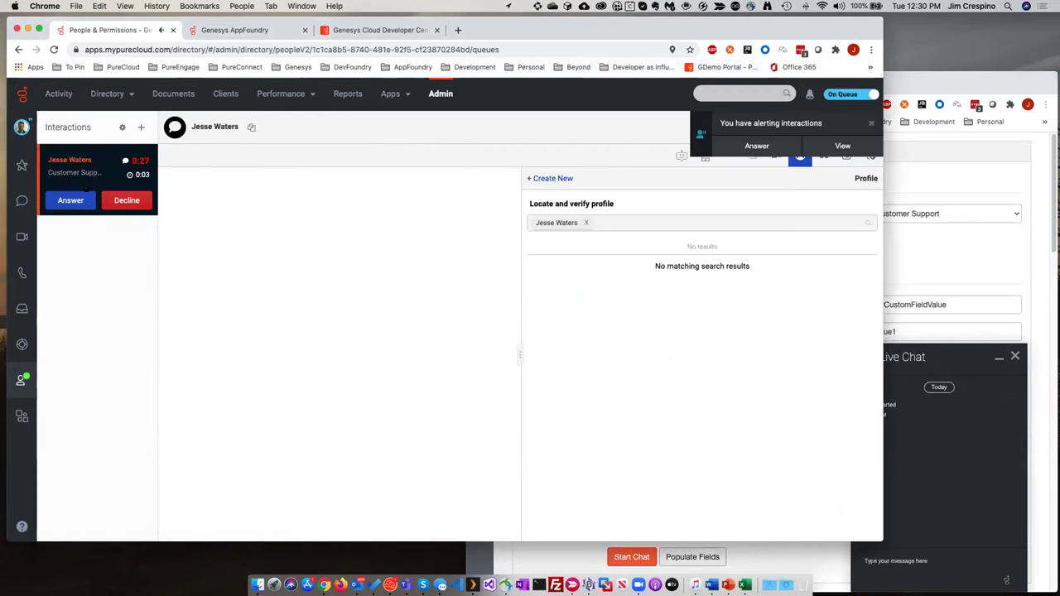
pyautogui.click(64, 201)
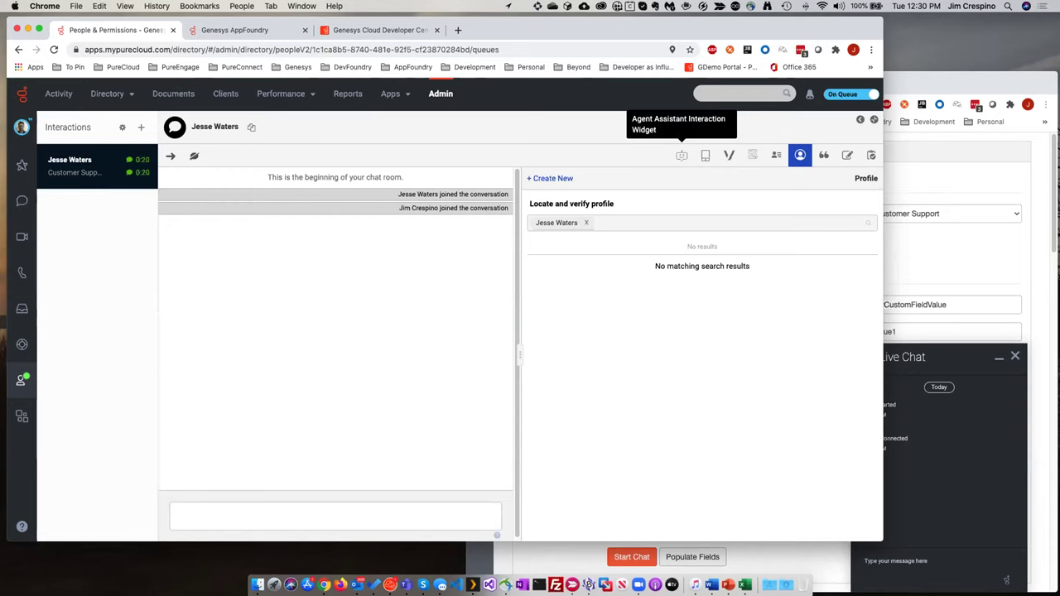
pyautogui.click(681, 156)
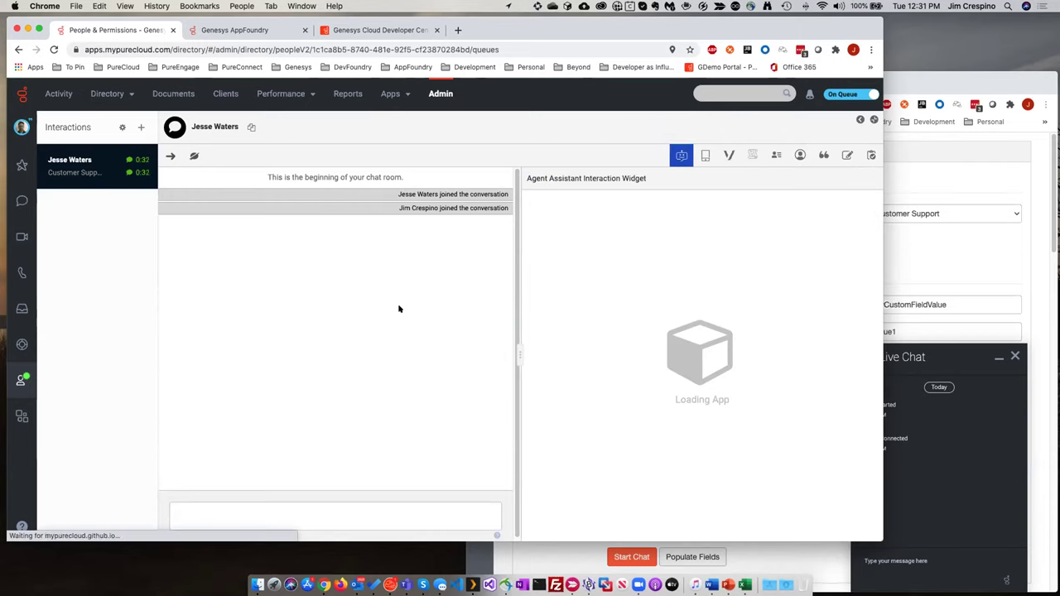
# Send the customer the message "Hi customer how can I help you today." from the agent chat
pyautogui.click(287, 507)
pyautogui.write('Hi')
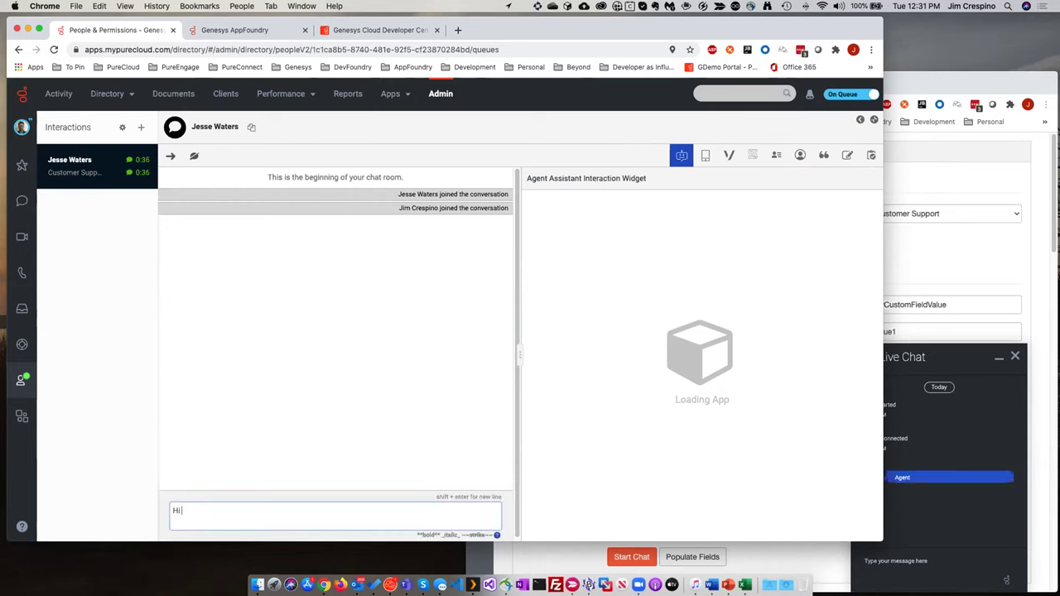
pyautogui.write(' customer how can')
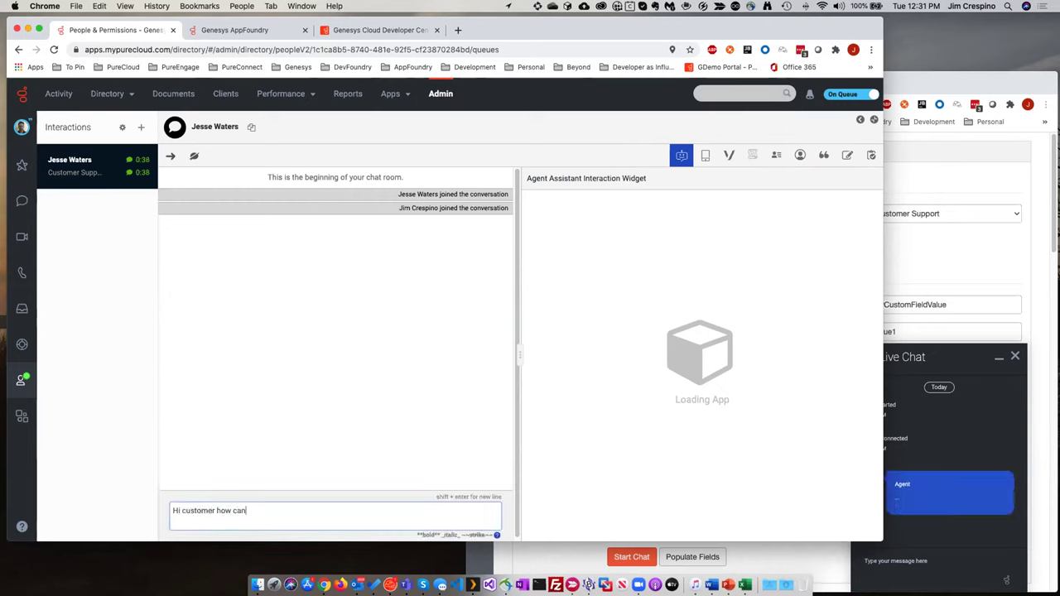
pyautogui.write(' I help you today.')
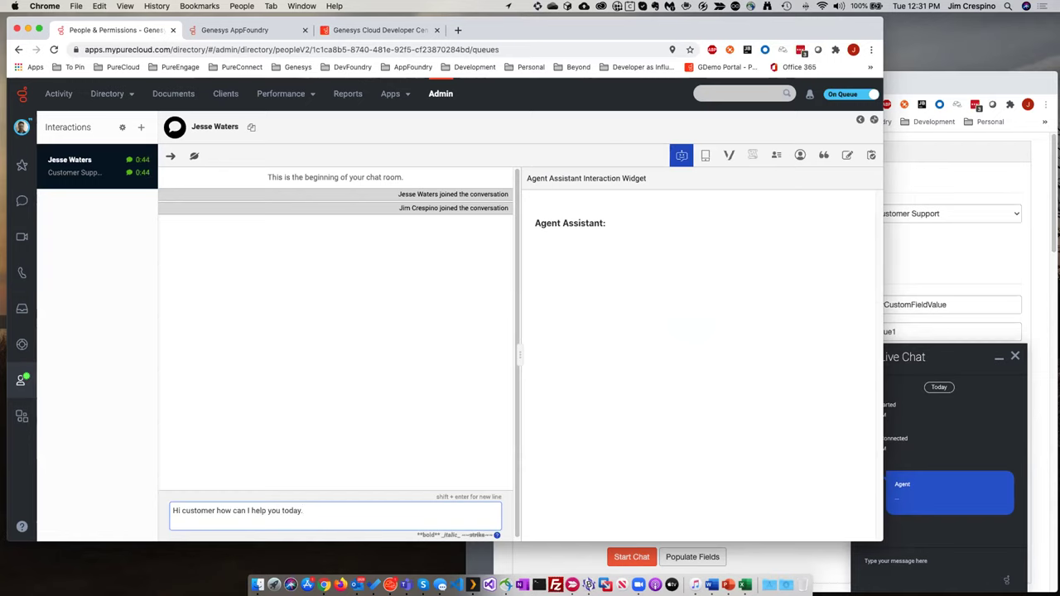
pyautogui.press('Return')
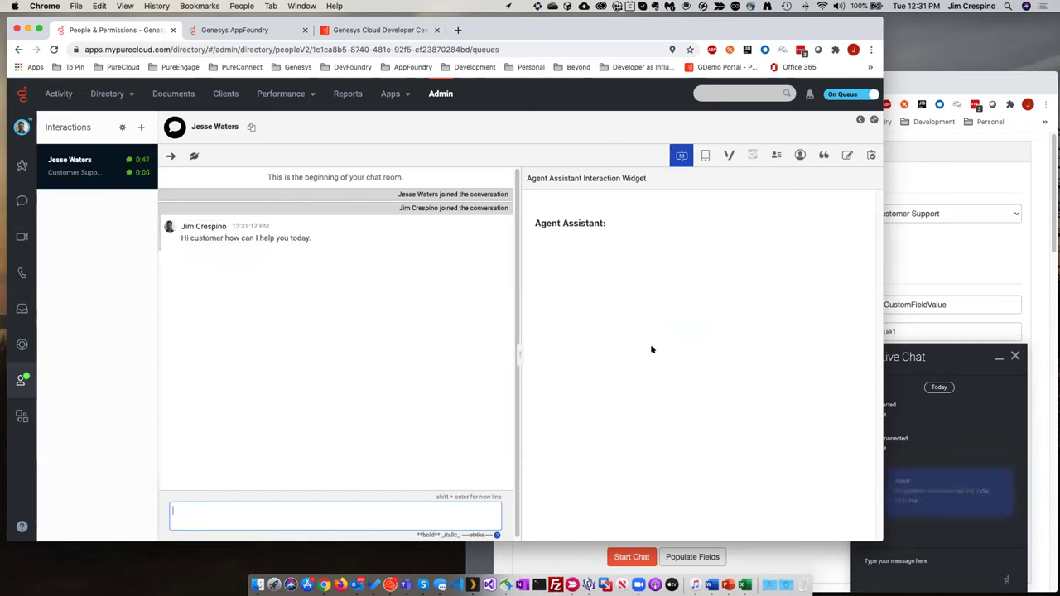
# Reply as the customer in the Live Chat window with "I'm interested in one of your products. But it seems to be pretty expensive."
pyautogui.click(917, 359)
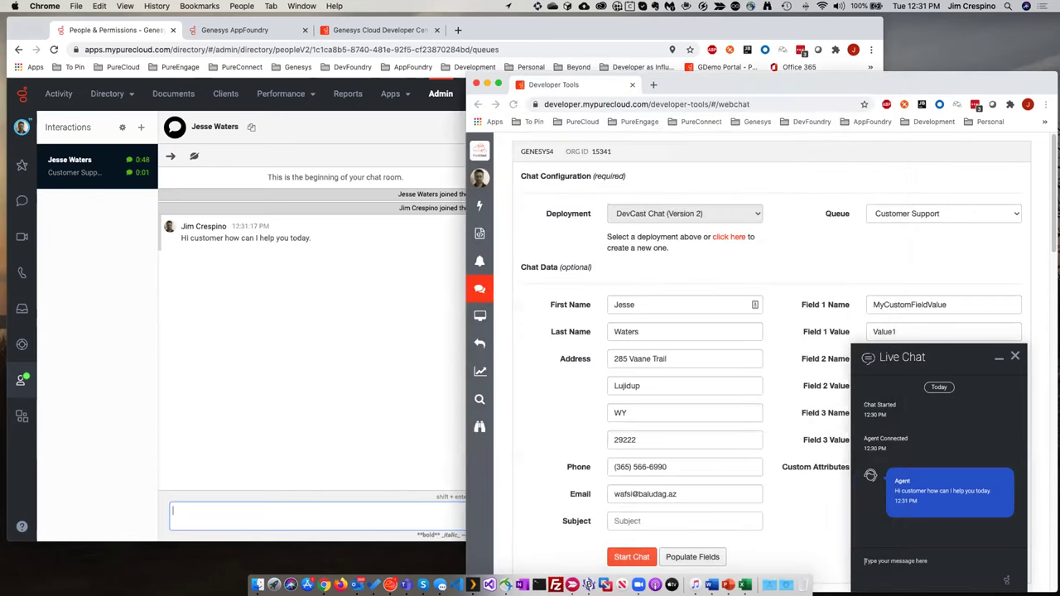
pyautogui.write("I'm int")
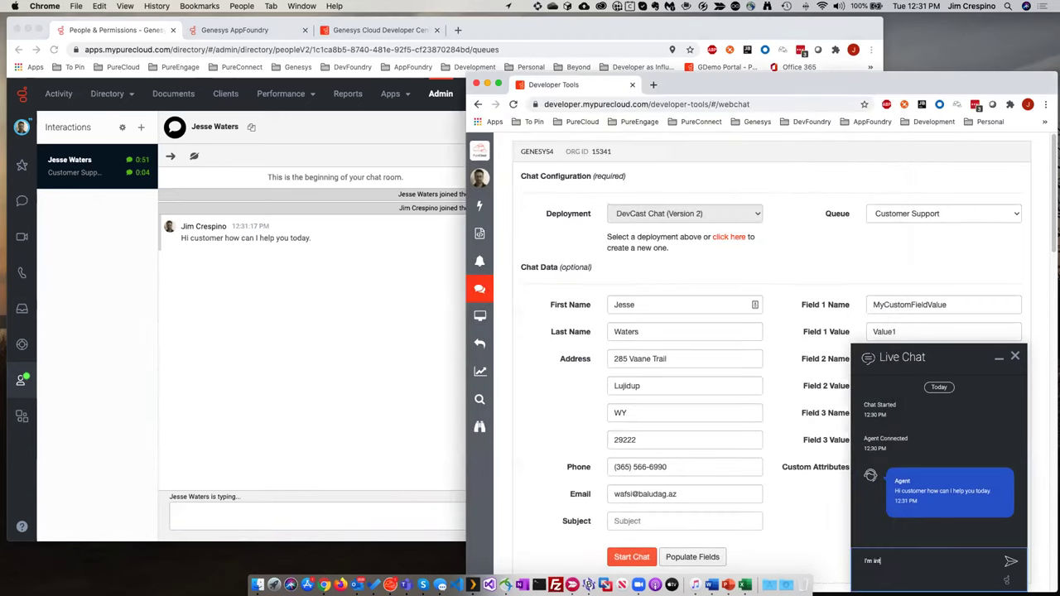
pyautogui.write('erested in one of your products.  But it seem')
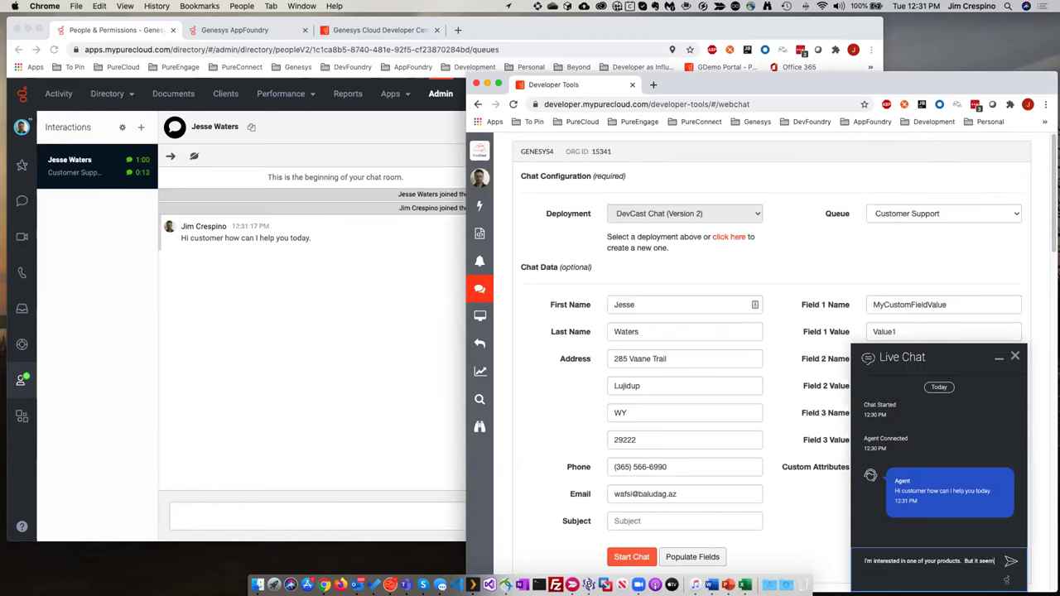
pyautogui.write('s to be pretty e')
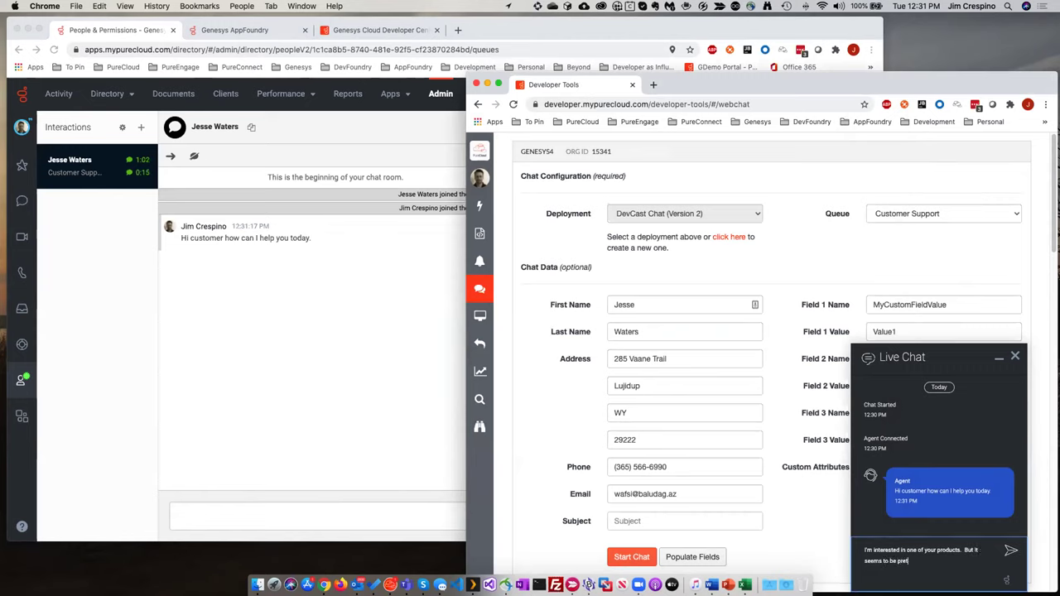
pyautogui.write('xpense')
pyautogui.press('Return')
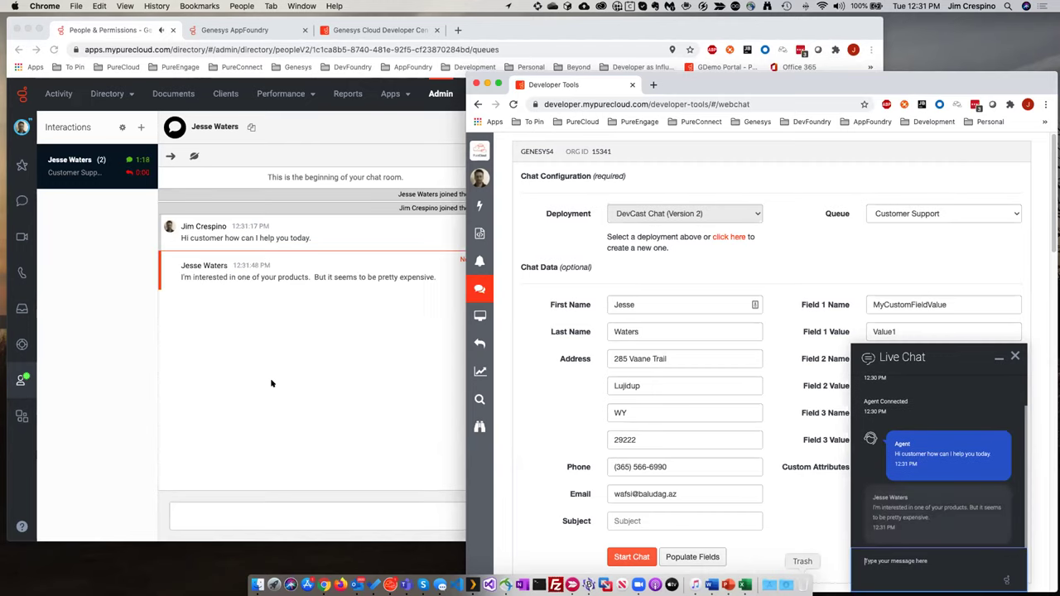
# Send the Agent Assistant's suggested reply "I could provide you a one-time discount" and check it in the customer's chat
pyautogui.click(254, 283)
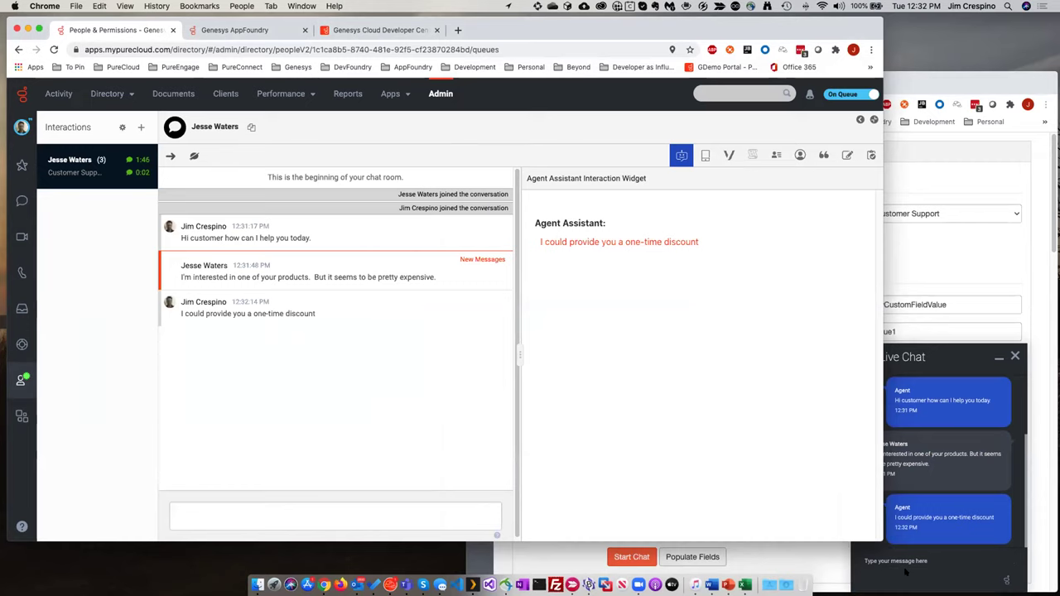
pyautogui.press('super+grave')
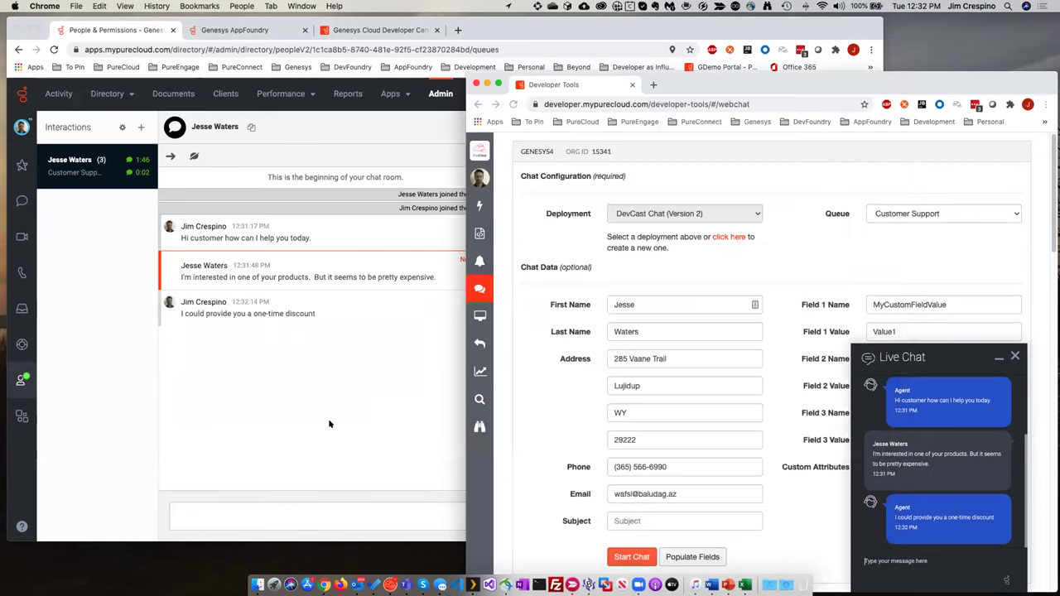
pyautogui.press('super+grave')
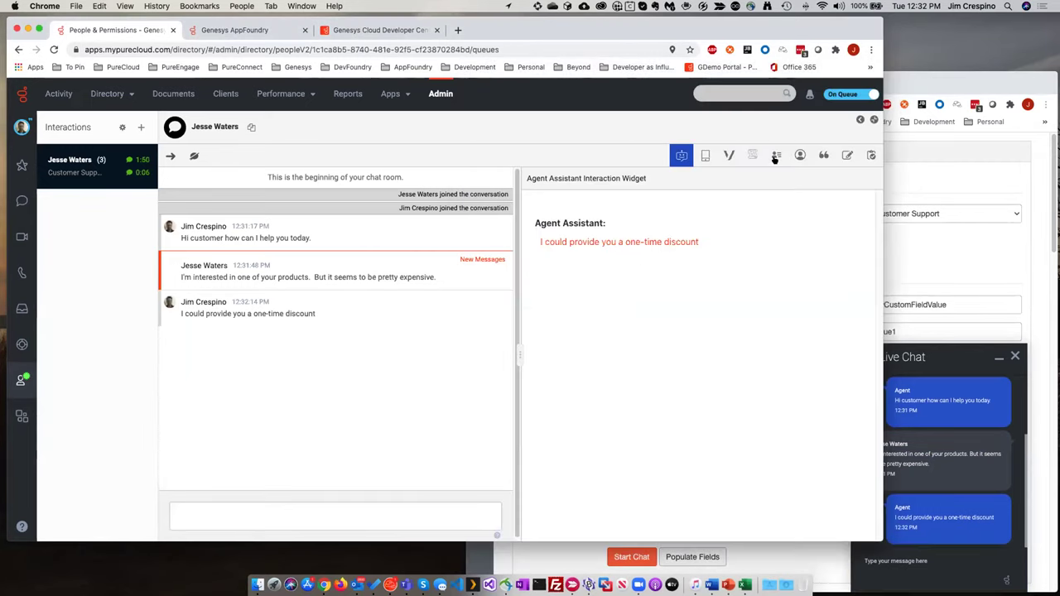
# Look at the Canned Responses libraries for the interaction, then return to the Agent Assistant Interaction Widget
pyautogui.click(822, 157)
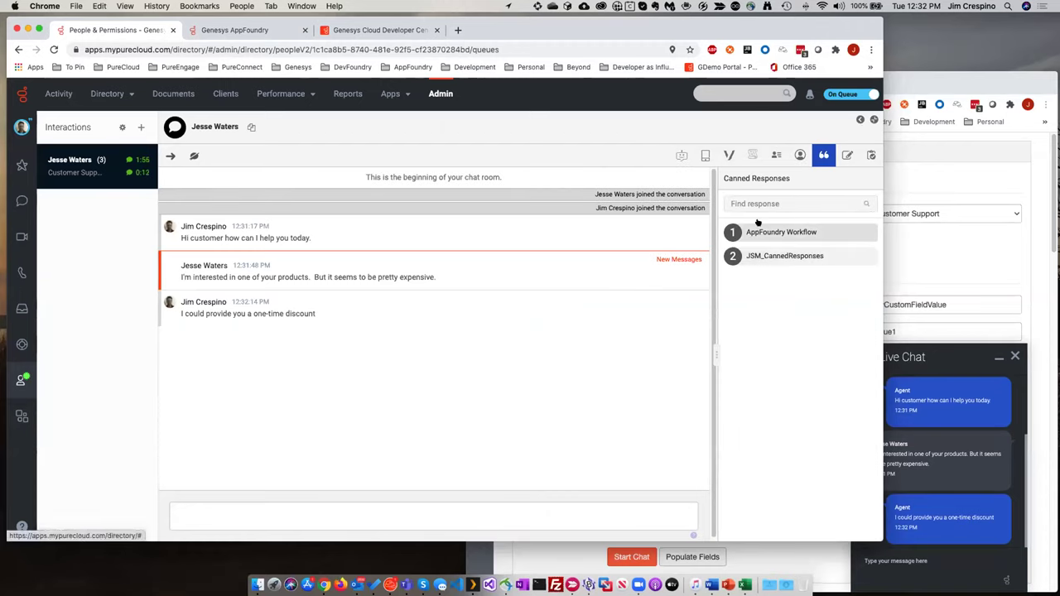
pyautogui.click(760, 202)
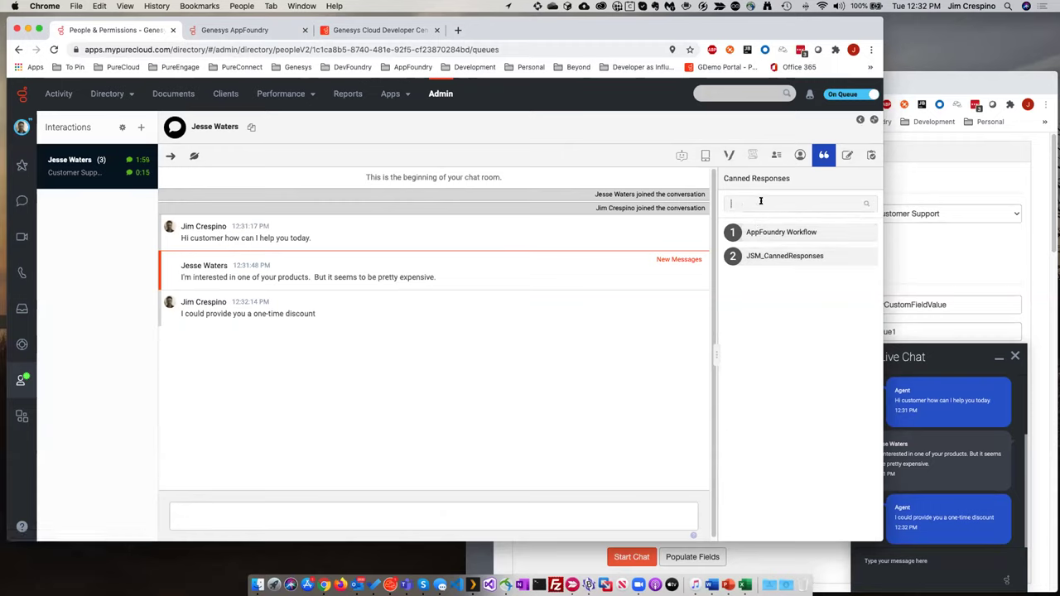
pyautogui.click(680, 155)
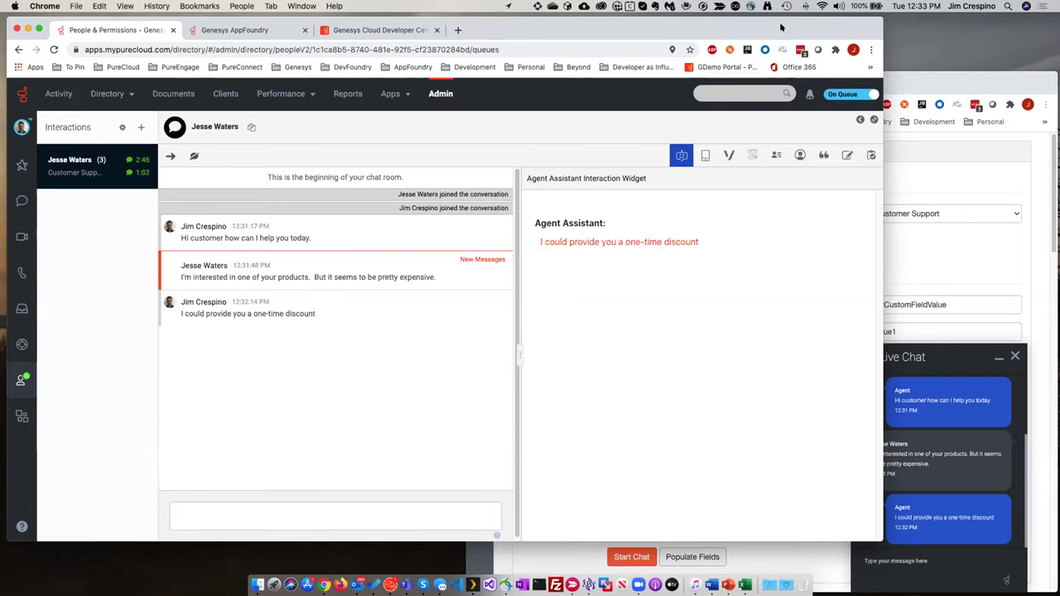
# Search the Genesys AppFoundry catalog for "blueprint"
pyautogui.moveTo(781, 27); pyautogui.dragTo(788, 55)
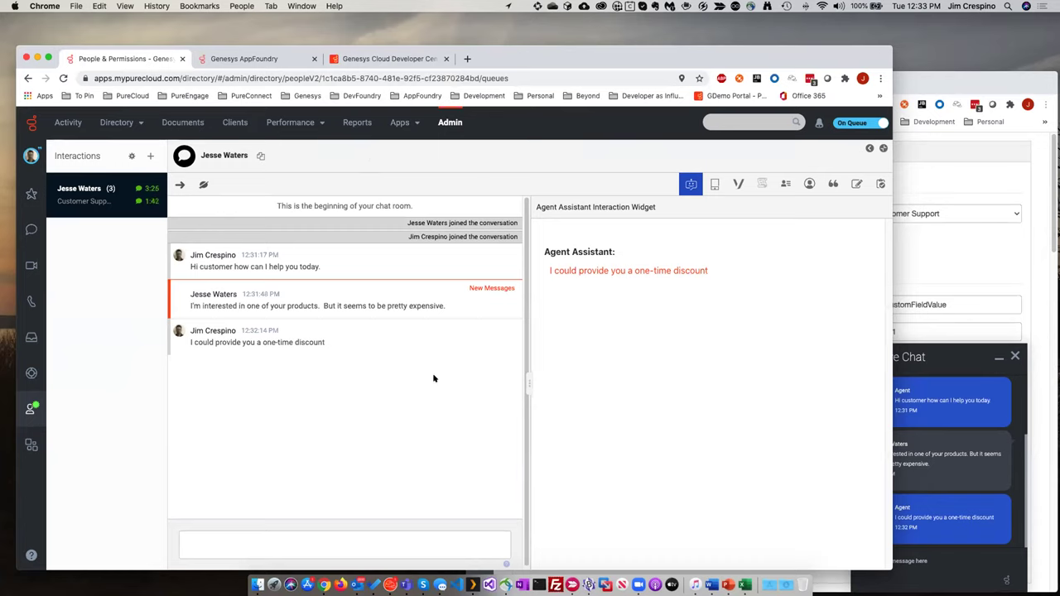
pyautogui.click(272, 58)
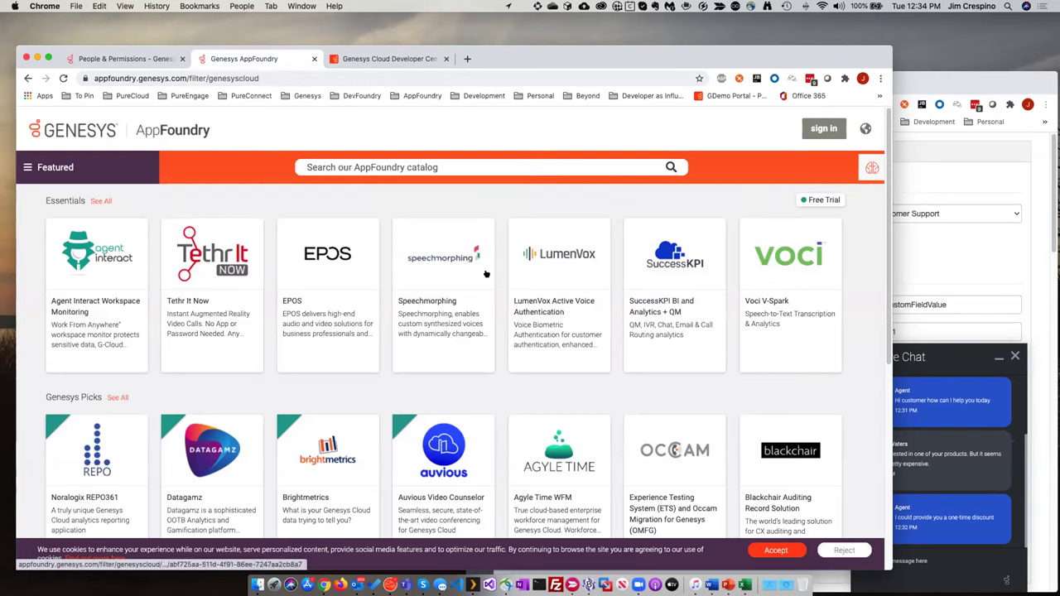
pyautogui.click(425, 167)
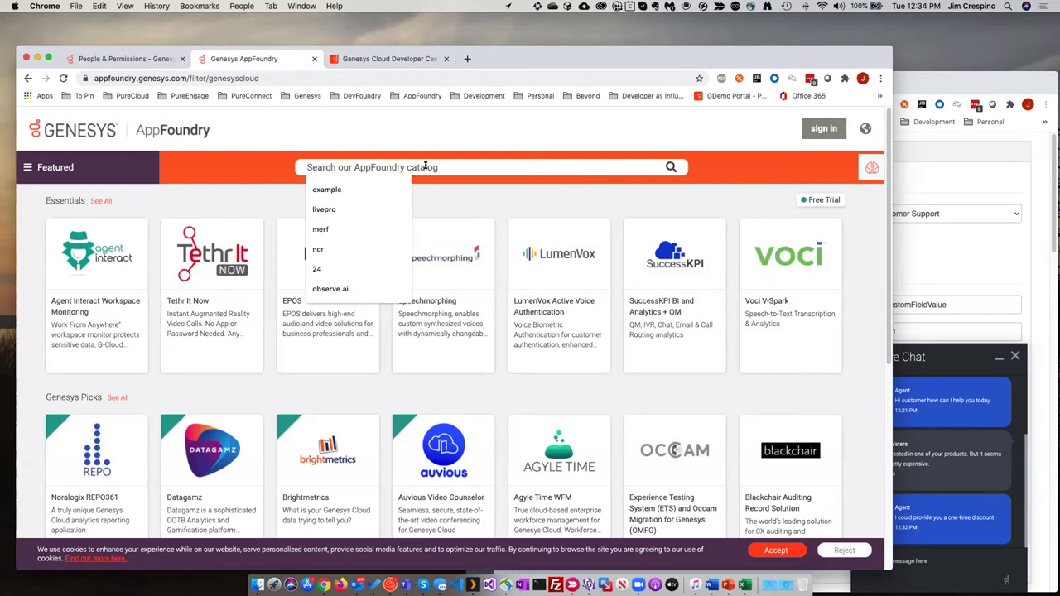
pyautogui.write('blueprint')
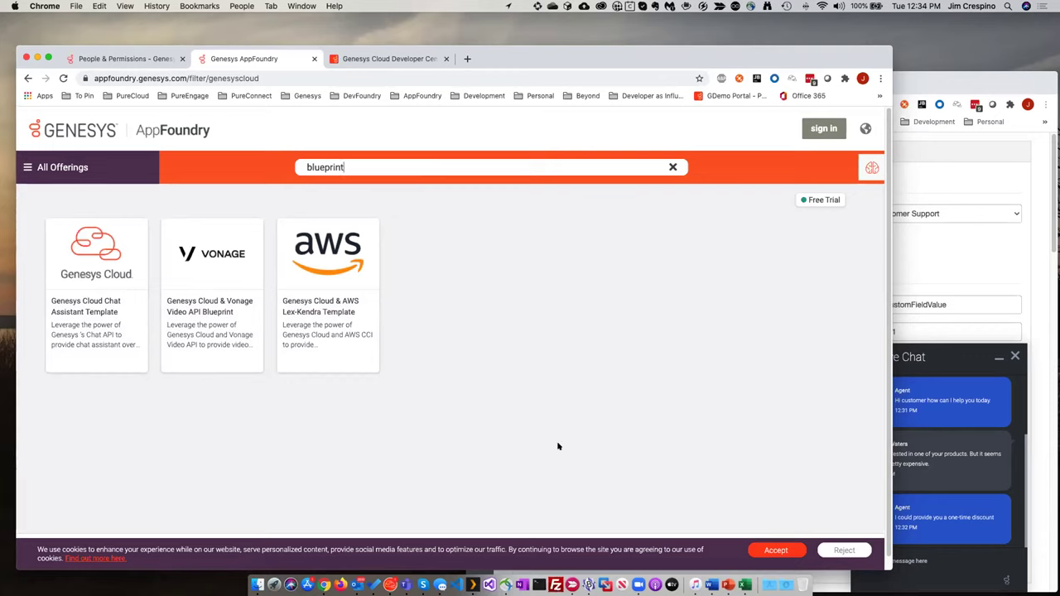
# Open the Genesys Cloud Chat Assistant Template listing and request it, logging in to the Americas (East) region
pyautogui.click(82, 246)
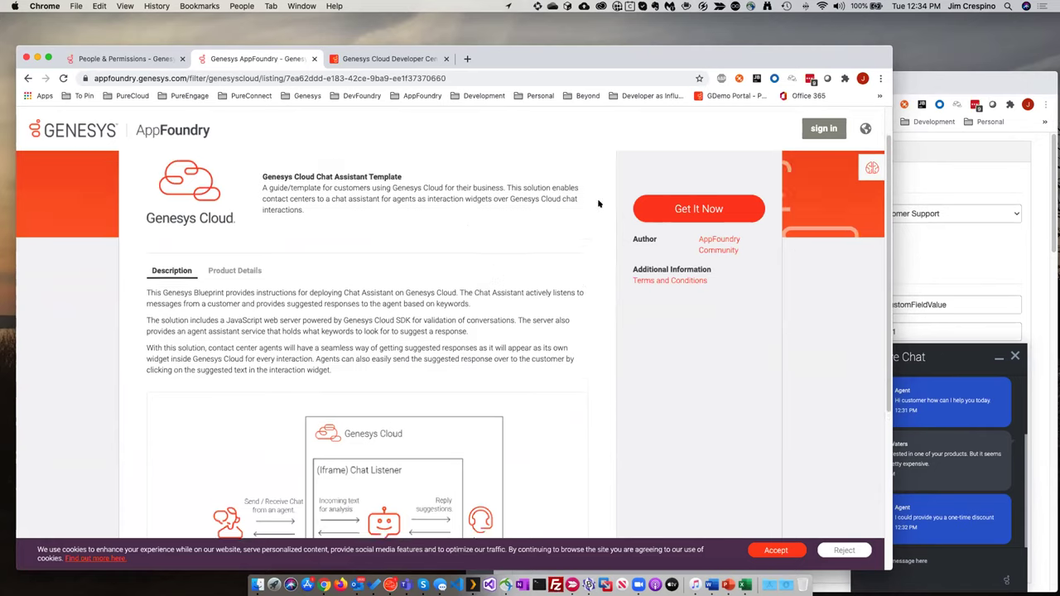
pyautogui.click(690, 210)
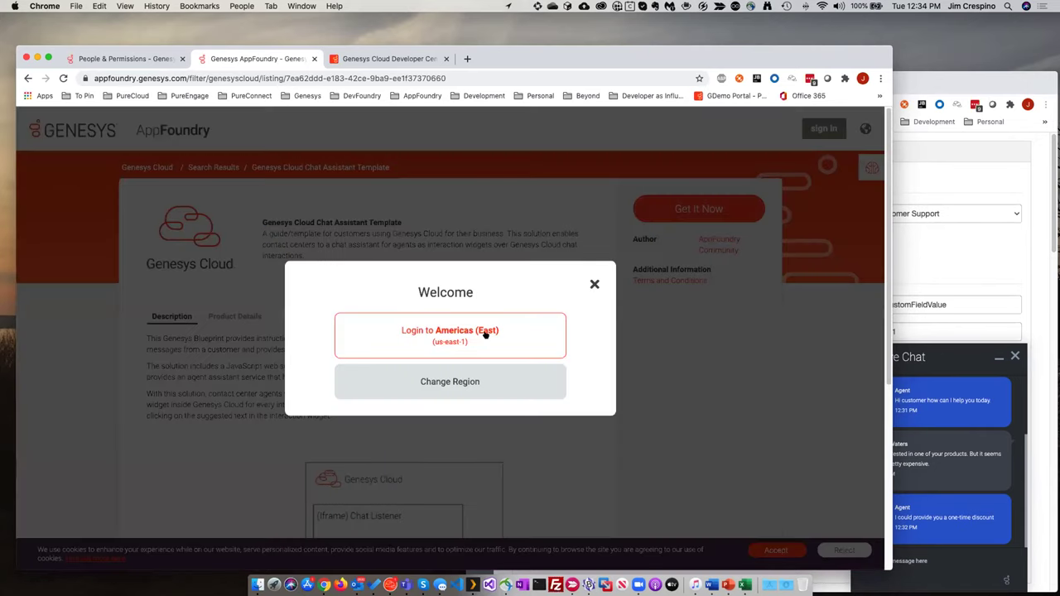
pyautogui.click(444, 356)
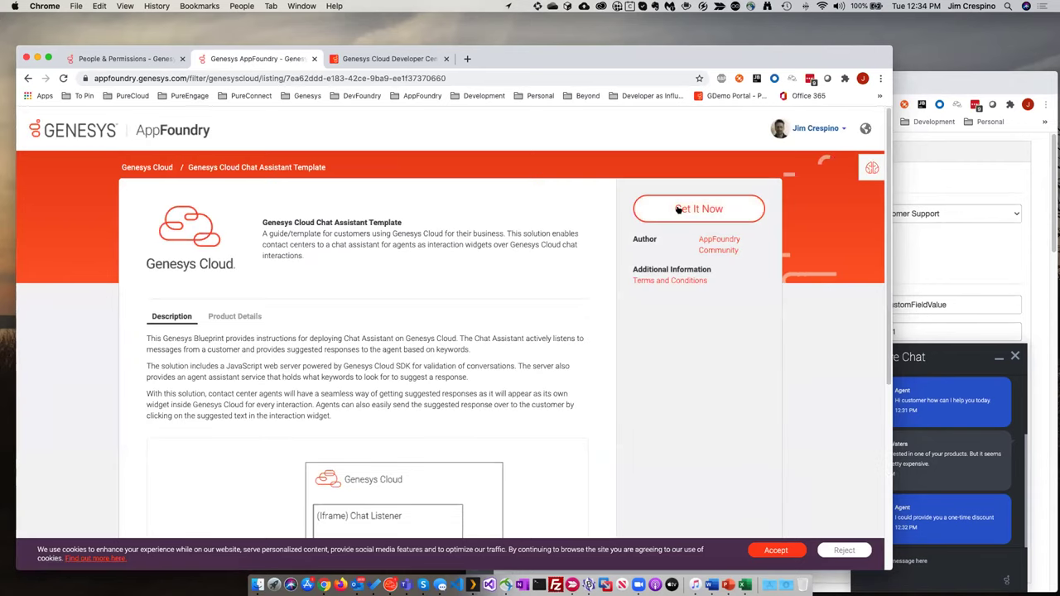
# Go through the template's preinstallation and deployment steps and open its chat-assistant-blueprint repository on GitHub
pyautogui.click(677, 209)
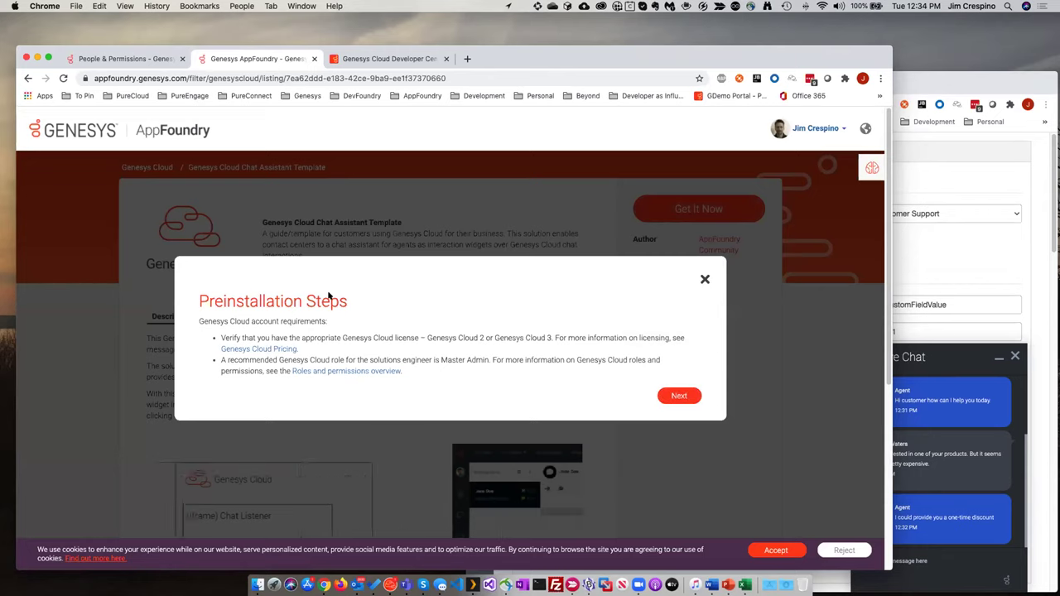
pyautogui.click(675, 396)
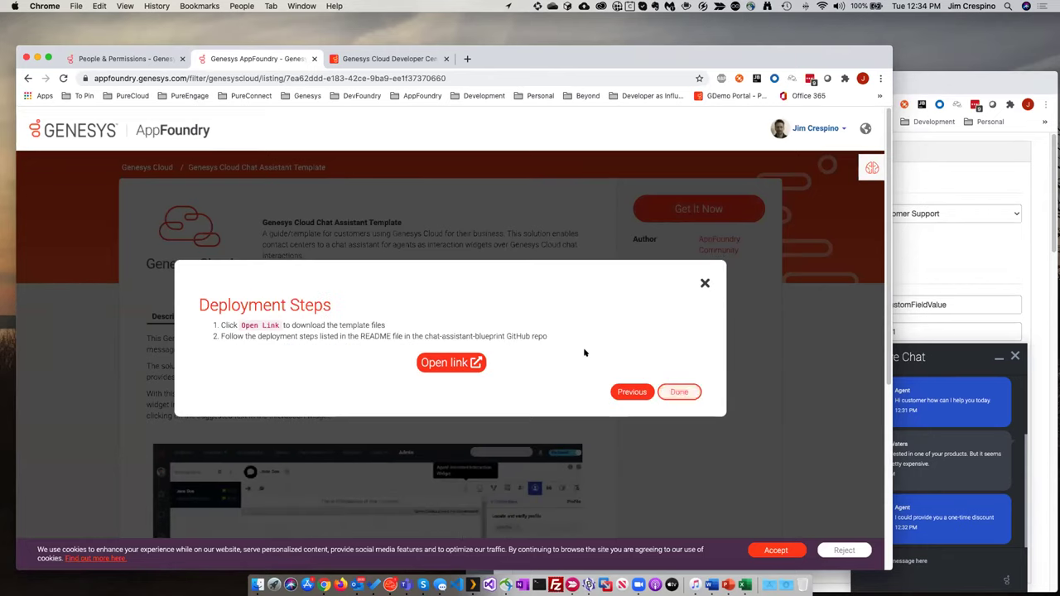
pyautogui.click(442, 361)
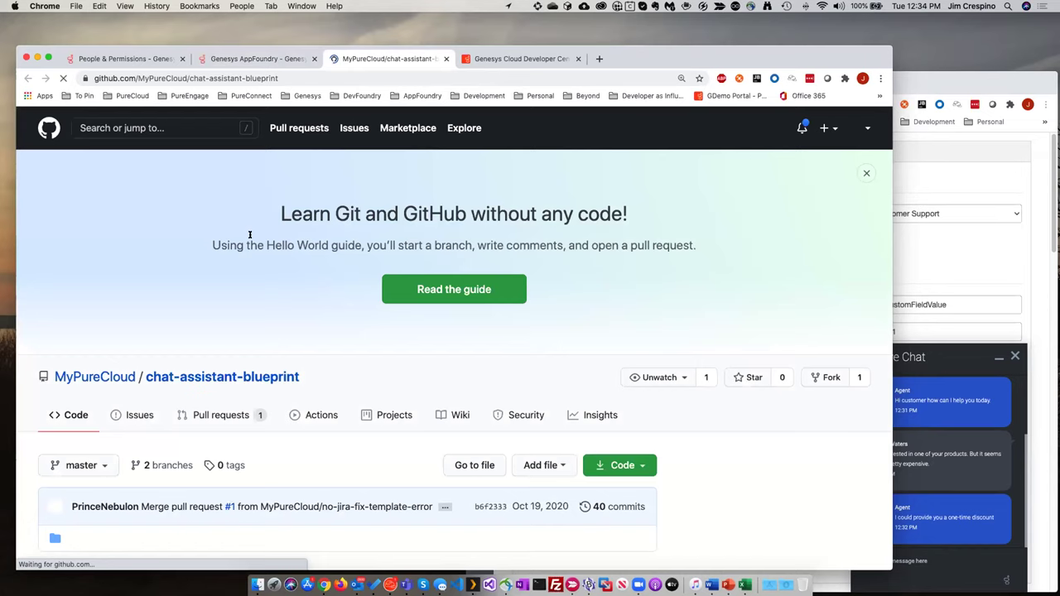
pyautogui.scroll(-1, 192, 256)
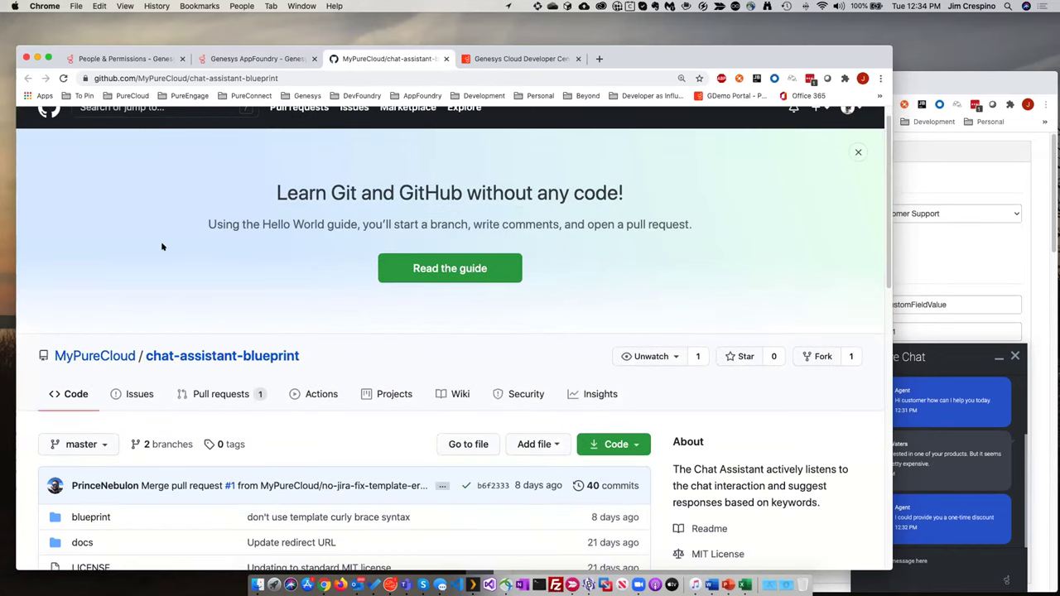
# Look through the chat-assistant-blueprint repository's file list and README, including the chat listener diagram
pyautogui.scroll(-5, 345, 350)
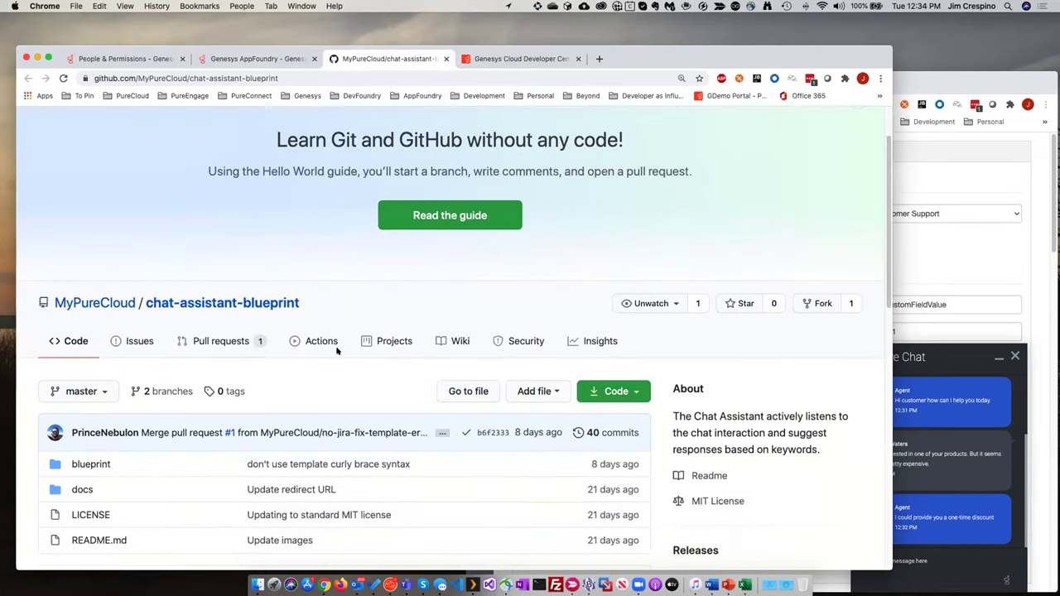
pyautogui.scroll(-1, 299, 369)
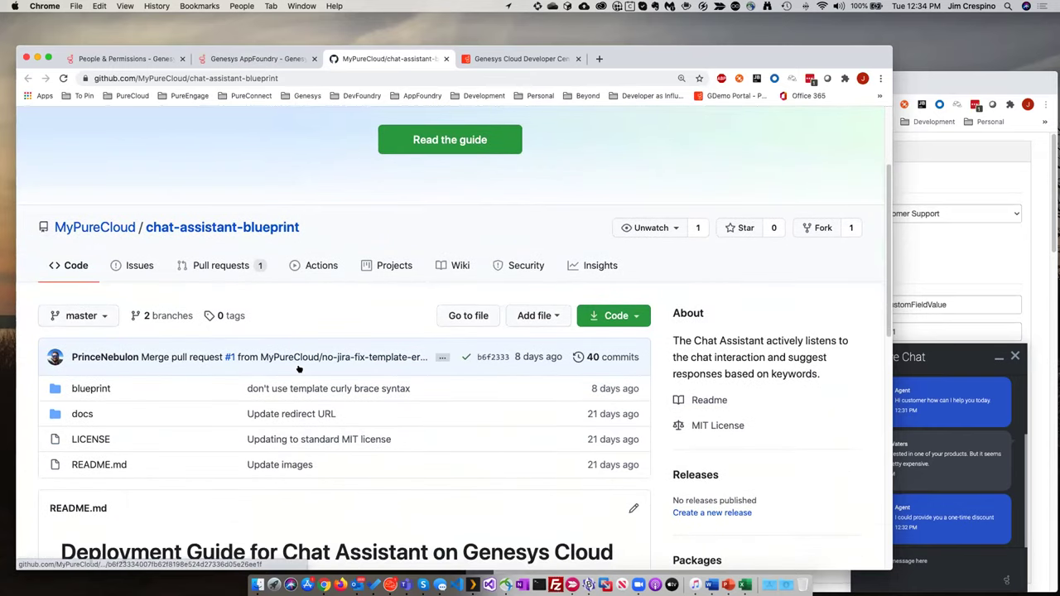
pyautogui.scroll(-6, 299, 370)
pyautogui.scroll(-5, 301, 365)
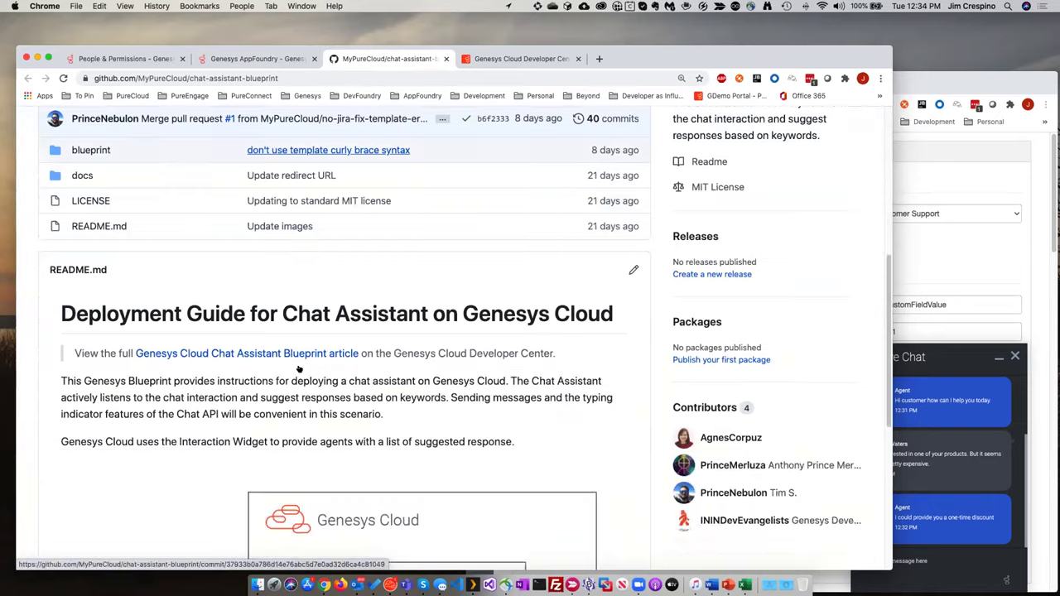
pyautogui.scroll(-5, 299, 369)
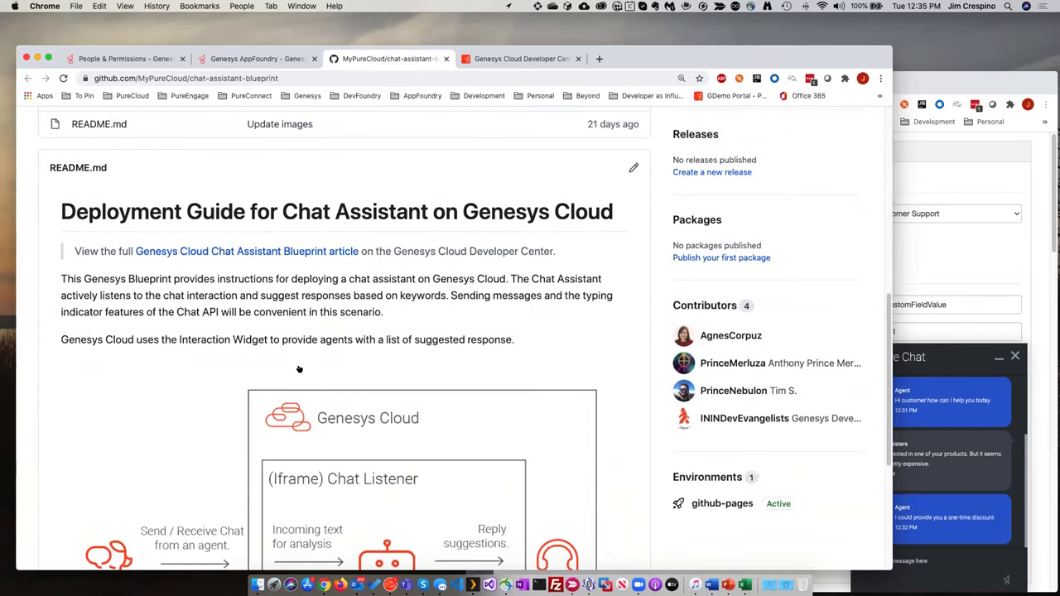
pyautogui.scroll(-12, 299, 370)
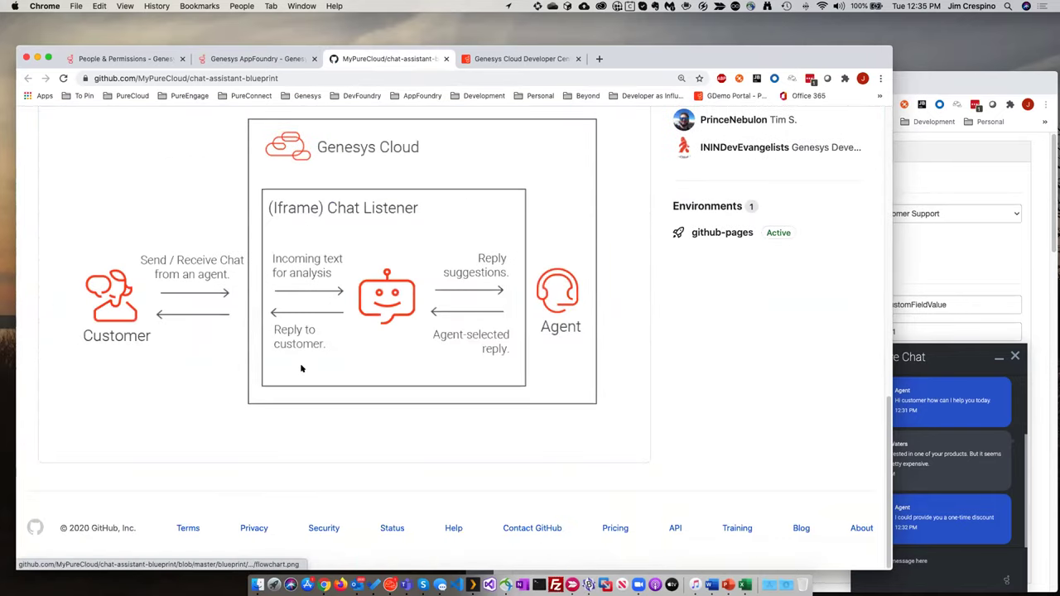
pyautogui.scroll(20, 300, 369)
pyautogui.scroll(17, 302, 380)
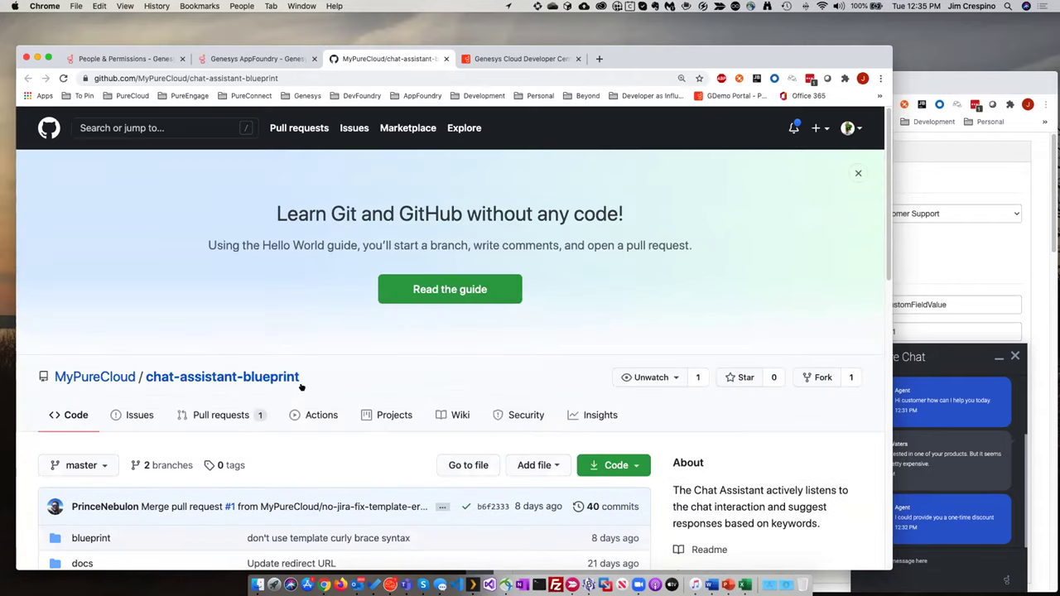
# Open the Genesys Cloud Chat Assistant Blueprint article linked in the README in a new browser tab
pyautogui.scroll(-20, 230, 316)
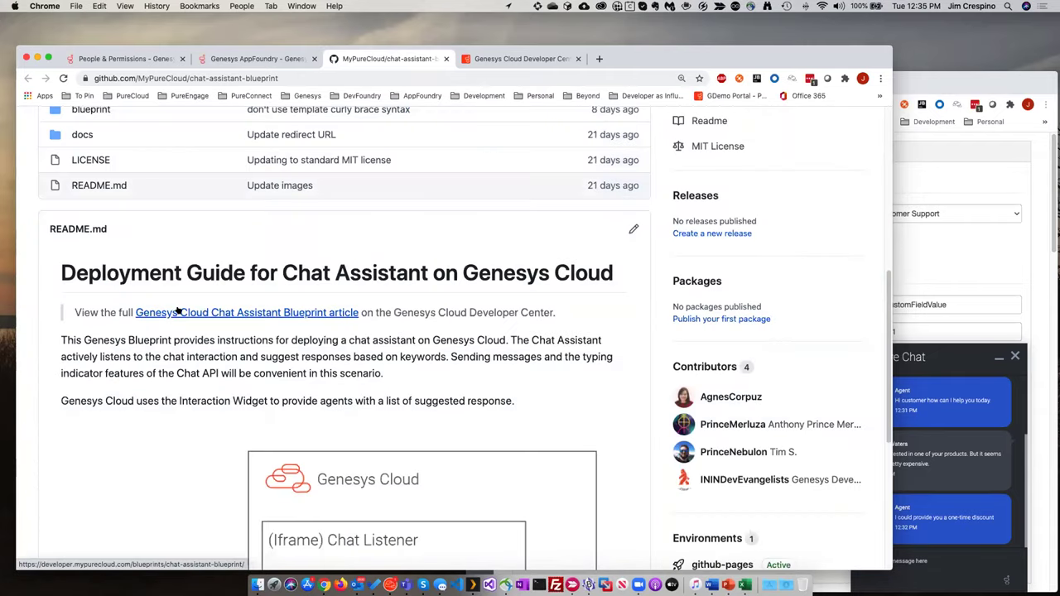
pyautogui.rightClick(263, 311)
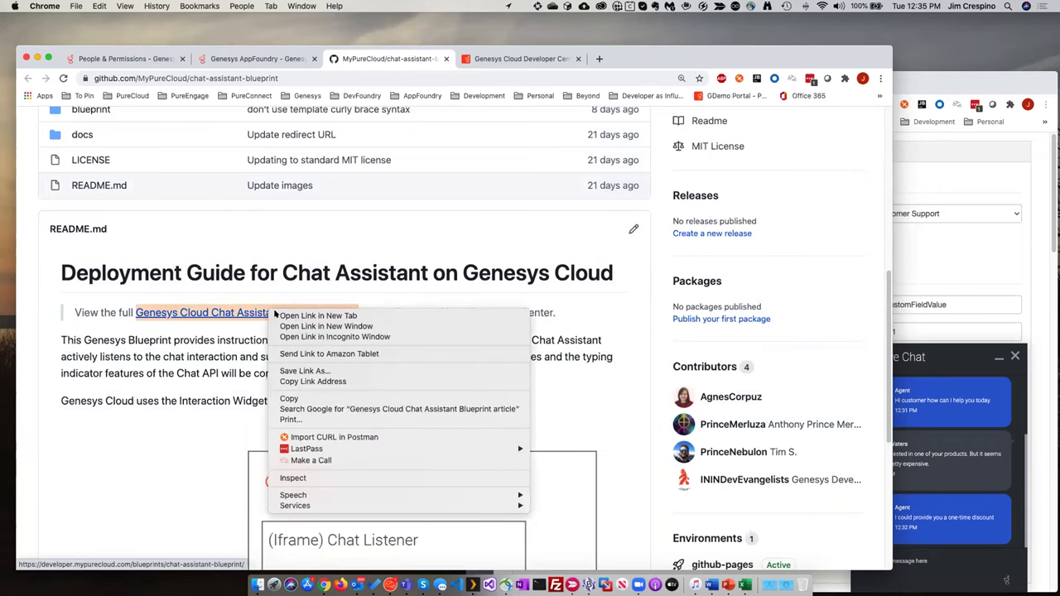
pyautogui.click(331, 315)
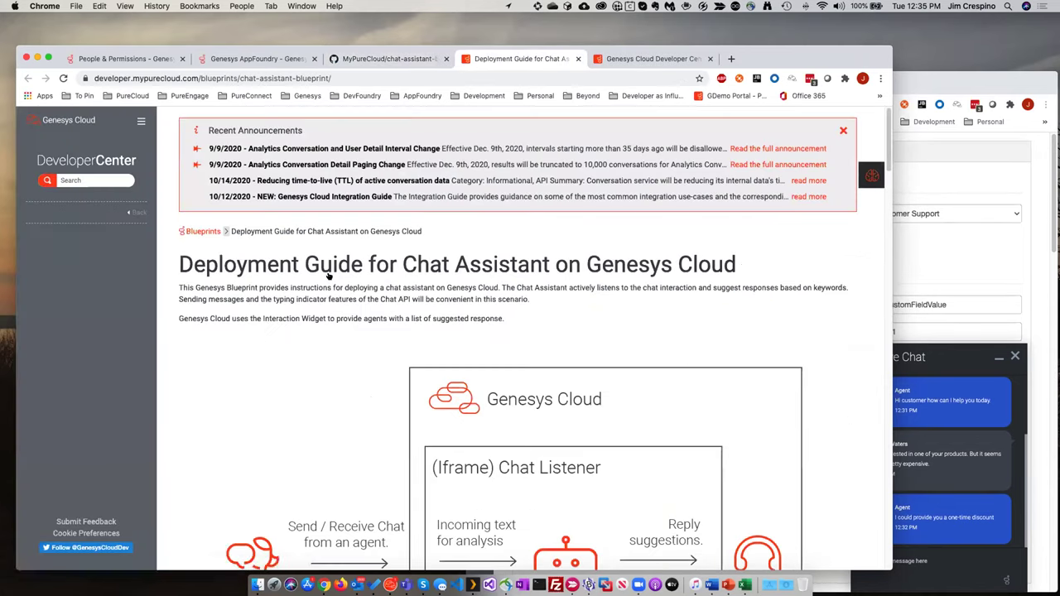
# Read the Chat Assistant deployment guide from the solution diagram through the deployment steps to the Interaction Widget's Application URL configuration
pyautogui.scroll(-4, 331, 278)
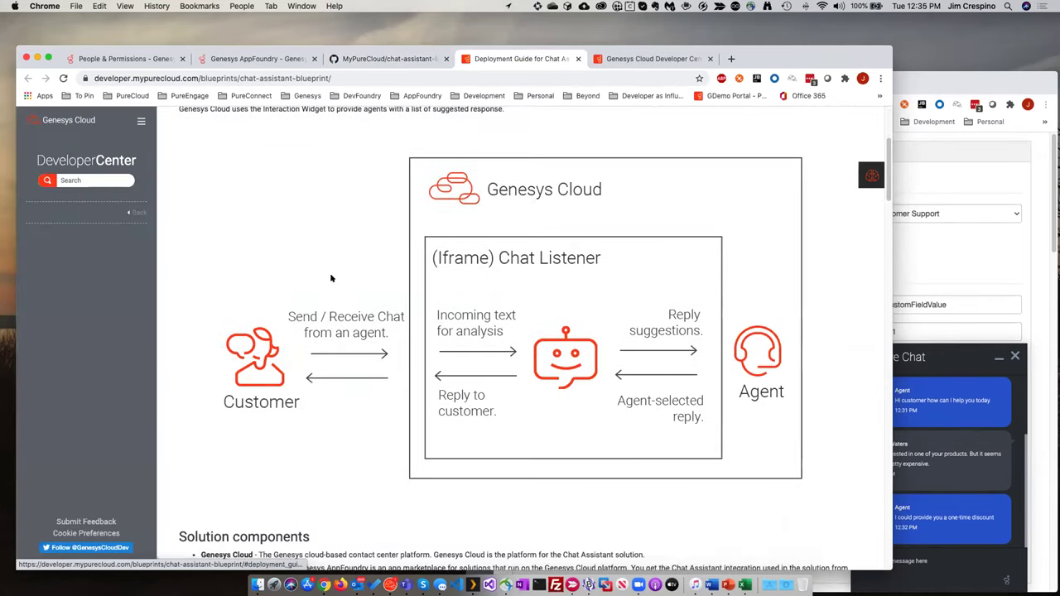
pyautogui.scroll(-6, 331, 278)
pyautogui.scroll(-6, 331, 278)
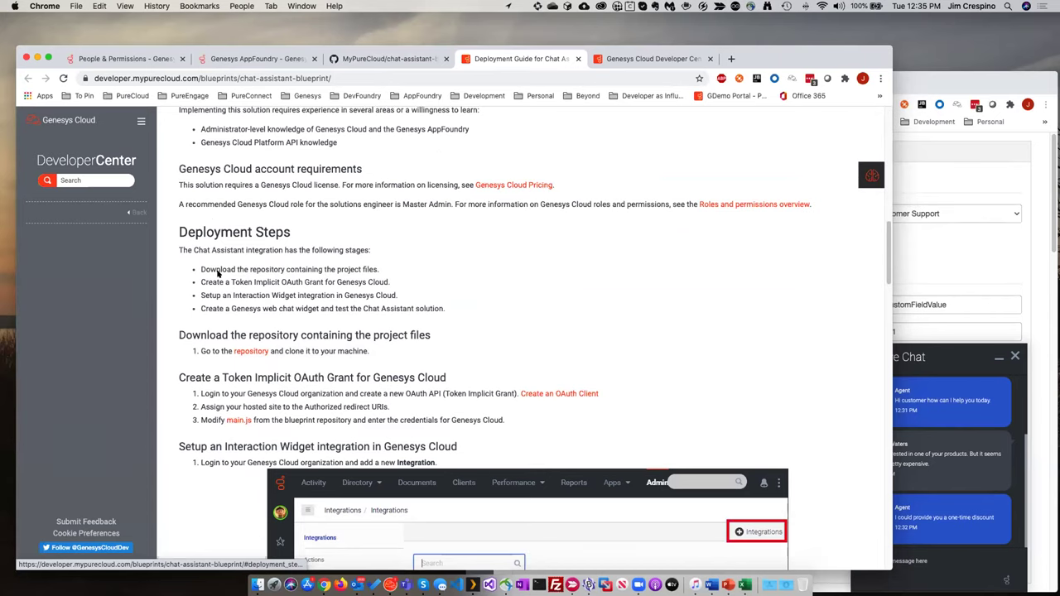
pyautogui.scroll(-4, 187, 313)
pyautogui.scroll(-4, 186, 313)
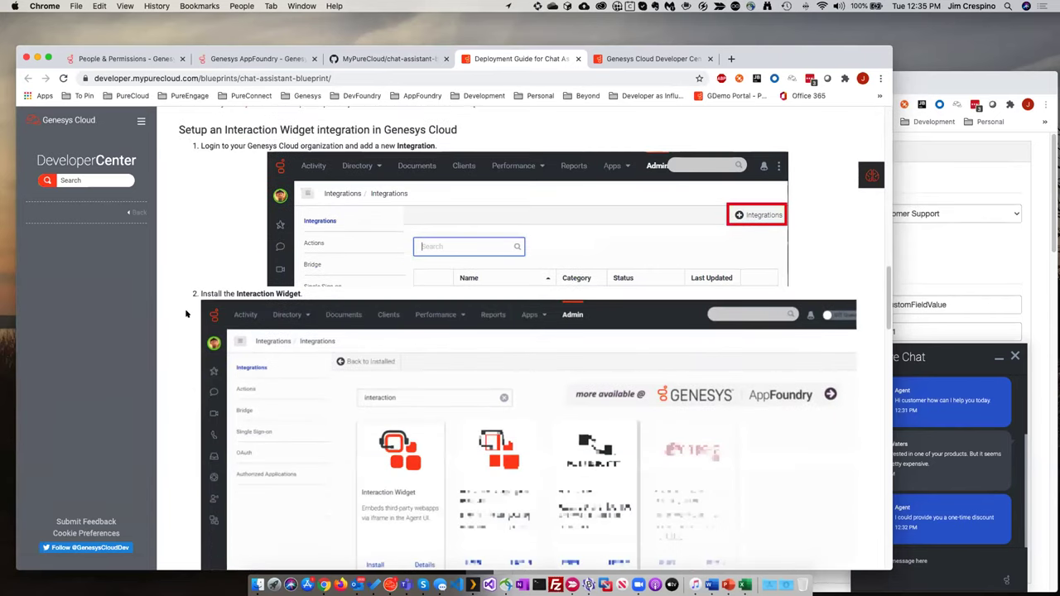
pyautogui.scroll(-2, 186, 313)
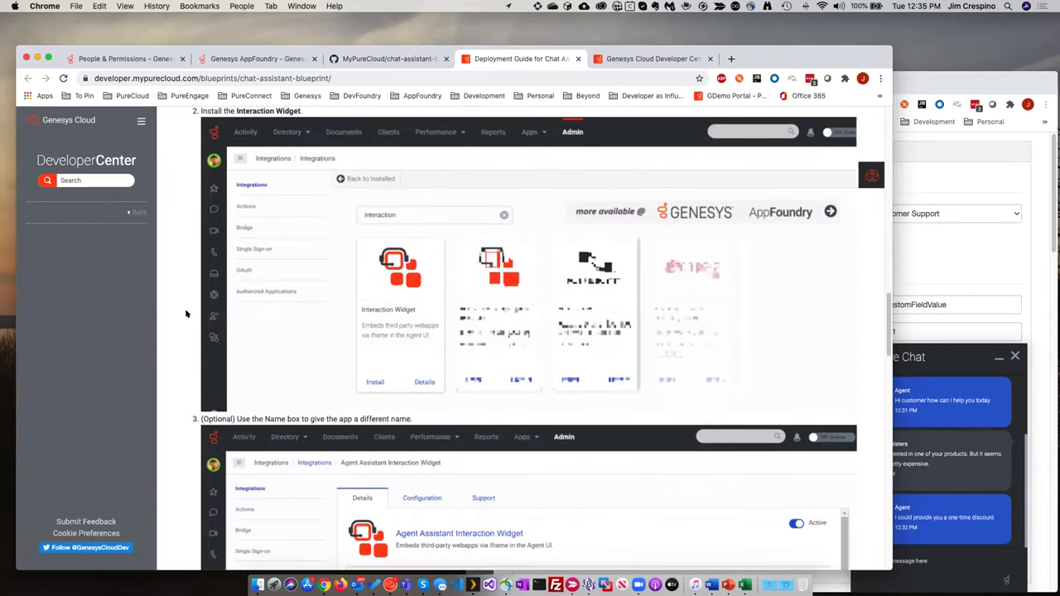
pyautogui.scroll(-2, 186, 313)
pyautogui.scroll(-4, 186, 313)
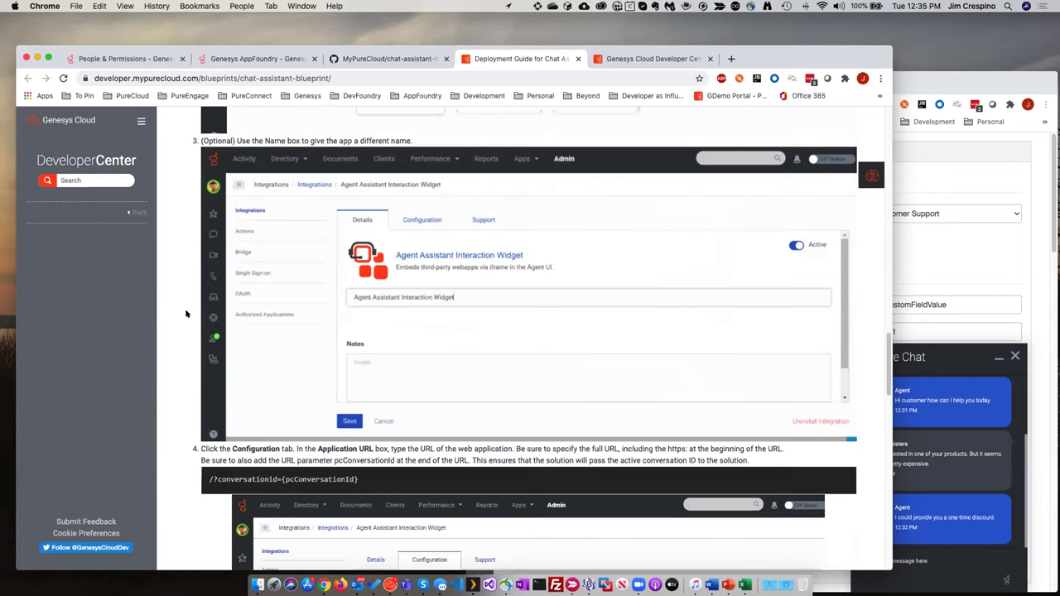
pyautogui.scroll(-3, 188, 314)
pyautogui.scroll(-3, 340, 246)
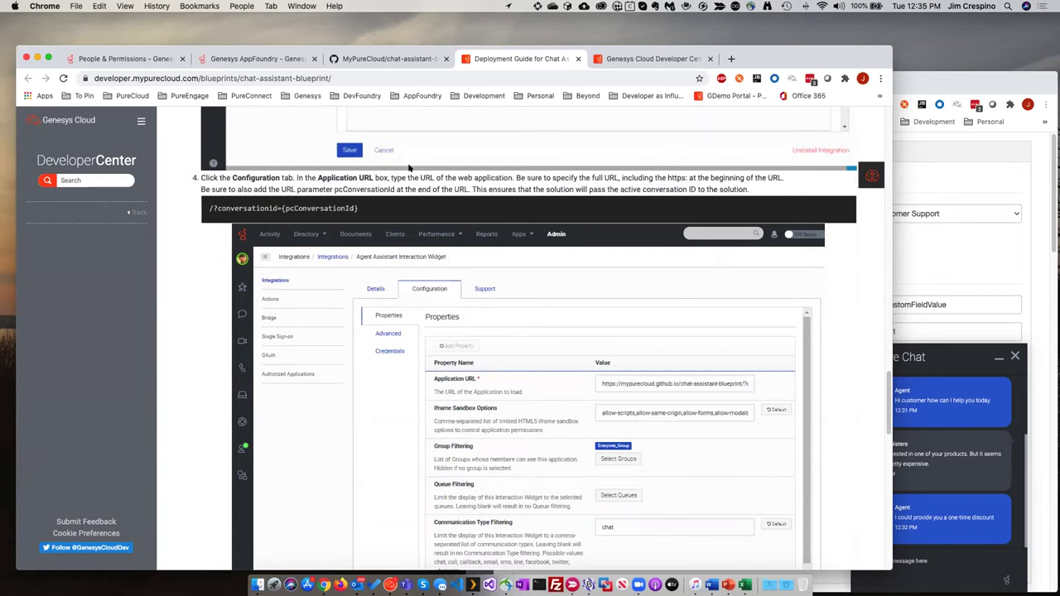
# Browse the Blueprints list on the Genesys Cloud Developer Center, then return to the live chat with the Agent Assistant Interaction Widget
pyautogui.click(621, 58)
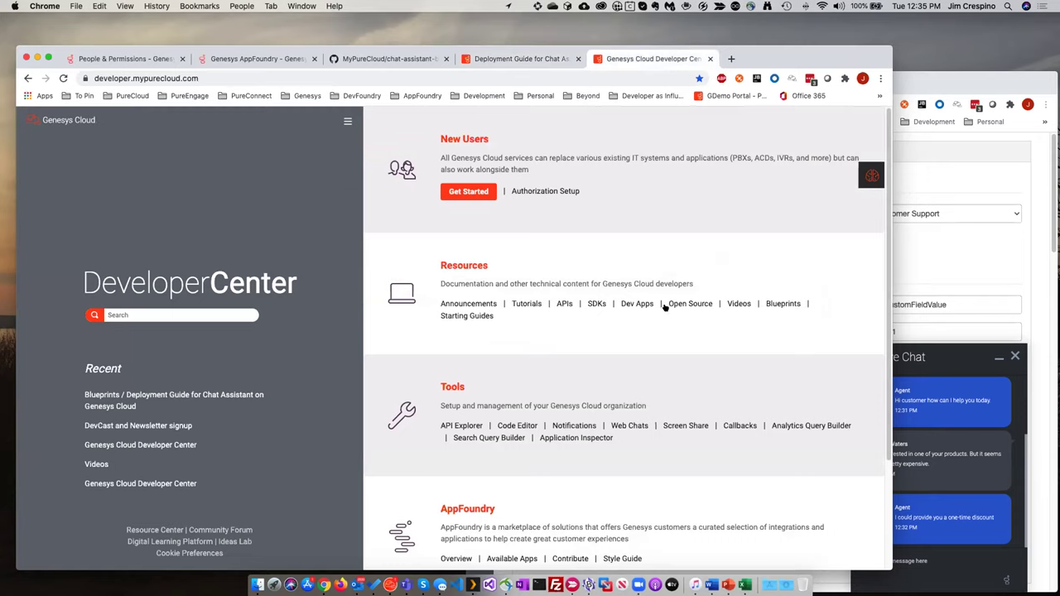
pyautogui.click(784, 304)
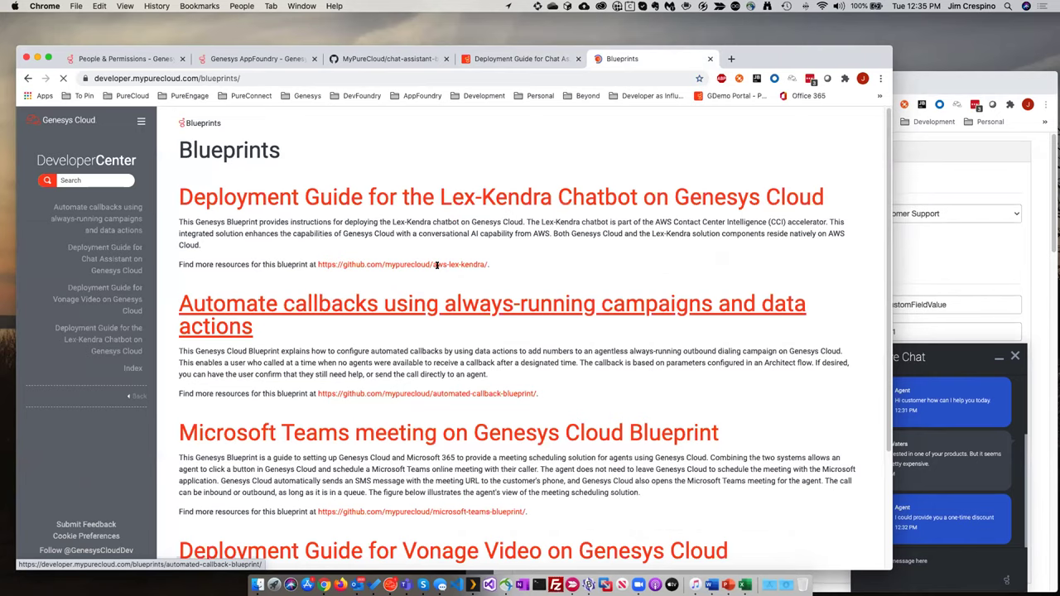
pyautogui.scroll(-1, 438, 267)
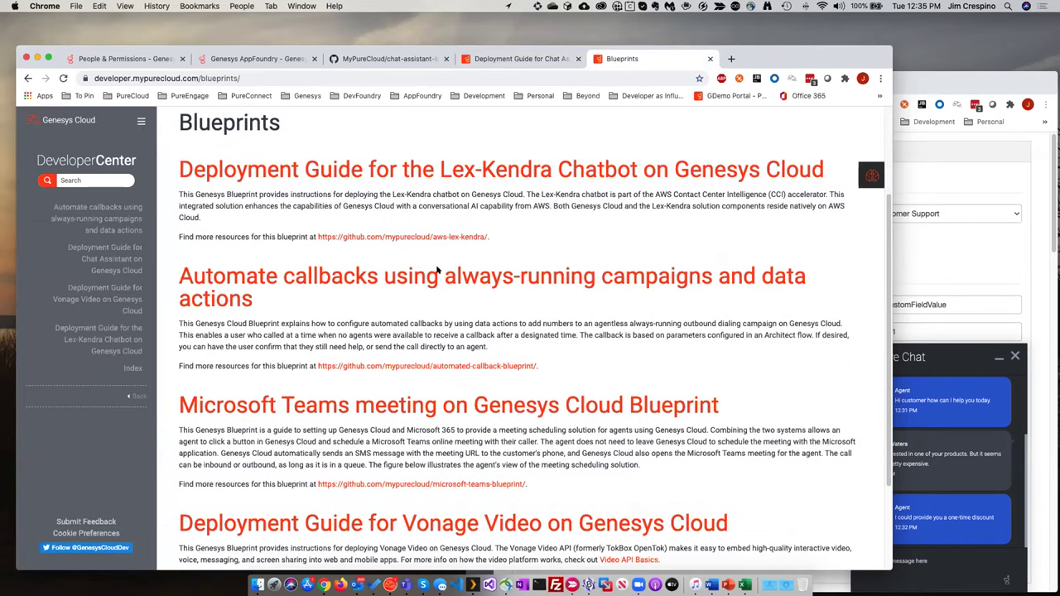
pyautogui.scroll(-5, 438, 270)
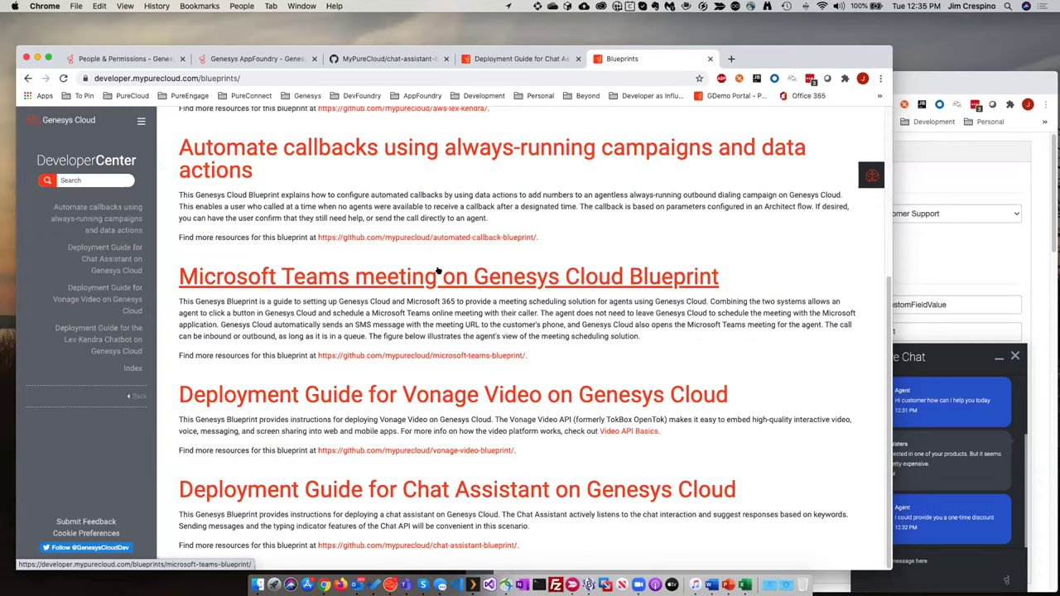
pyautogui.scroll(3, 438, 271)
pyautogui.scroll(5, 438, 269)
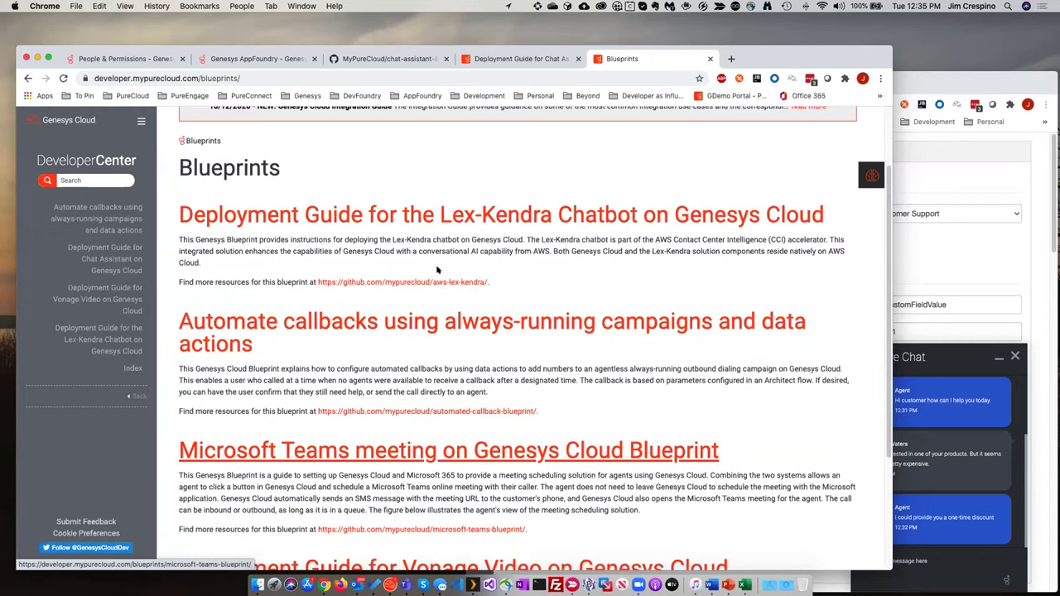
pyautogui.scroll(3, 438, 270)
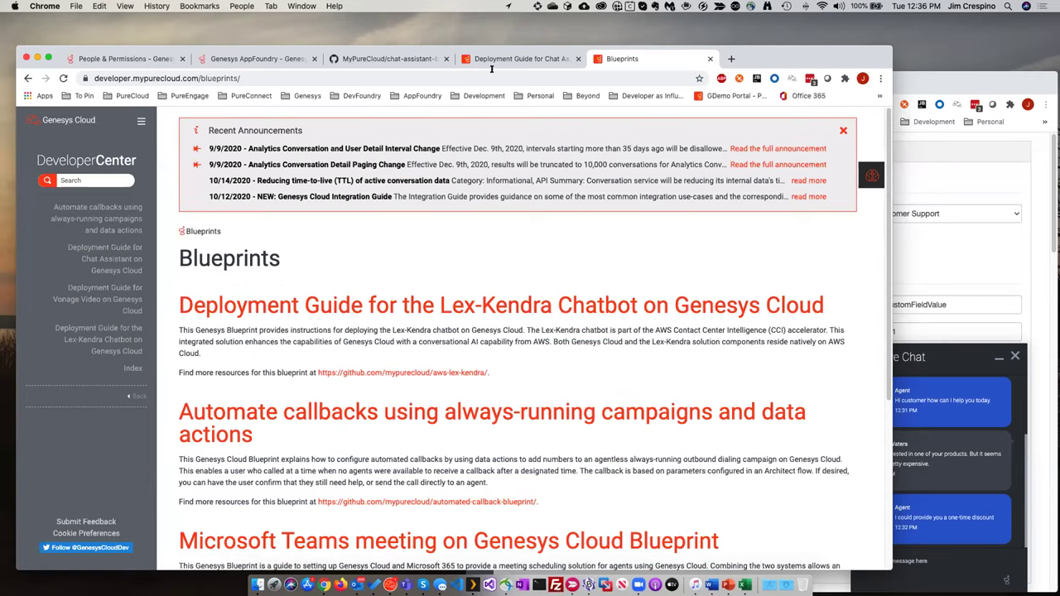
pyautogui.click(139, 59)
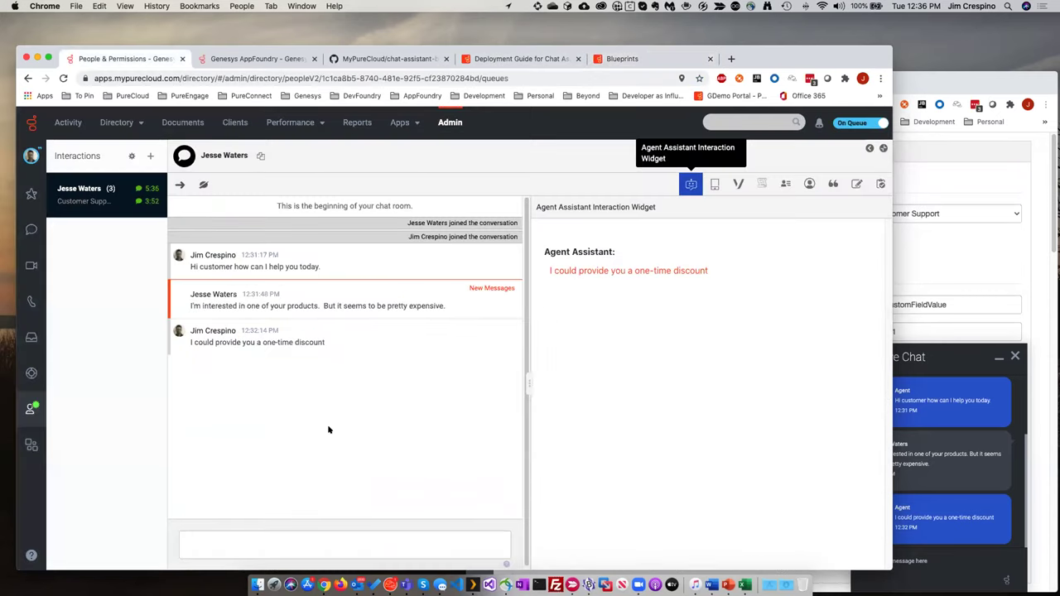
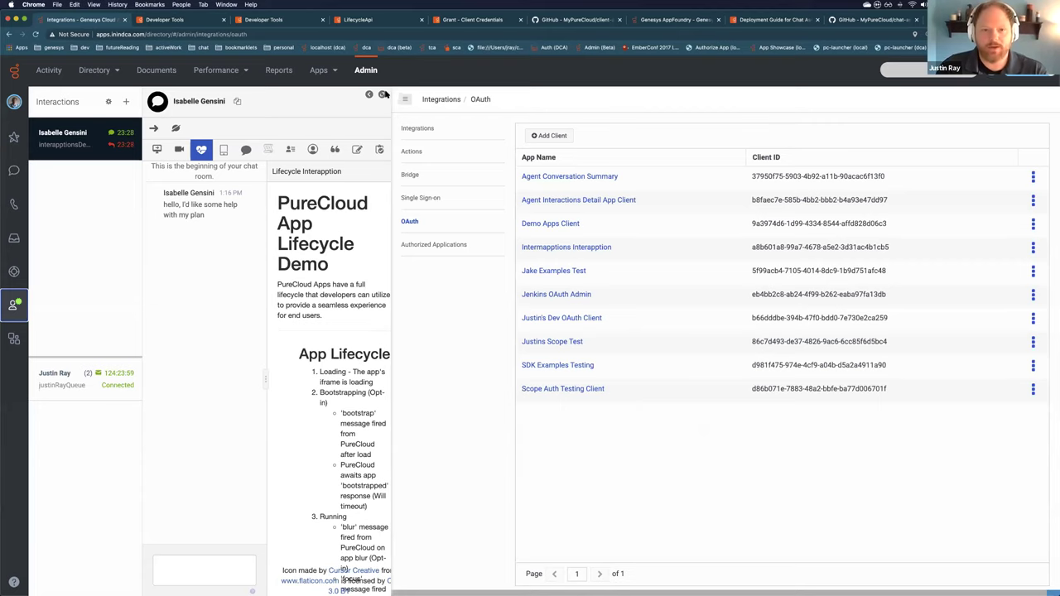
# Expand the interaction panel, view the email interaction's contact profile and return to the chat's Lifecycle Interapption, dismissing the lifecycle notifications
pyautogui.click(382, 95)
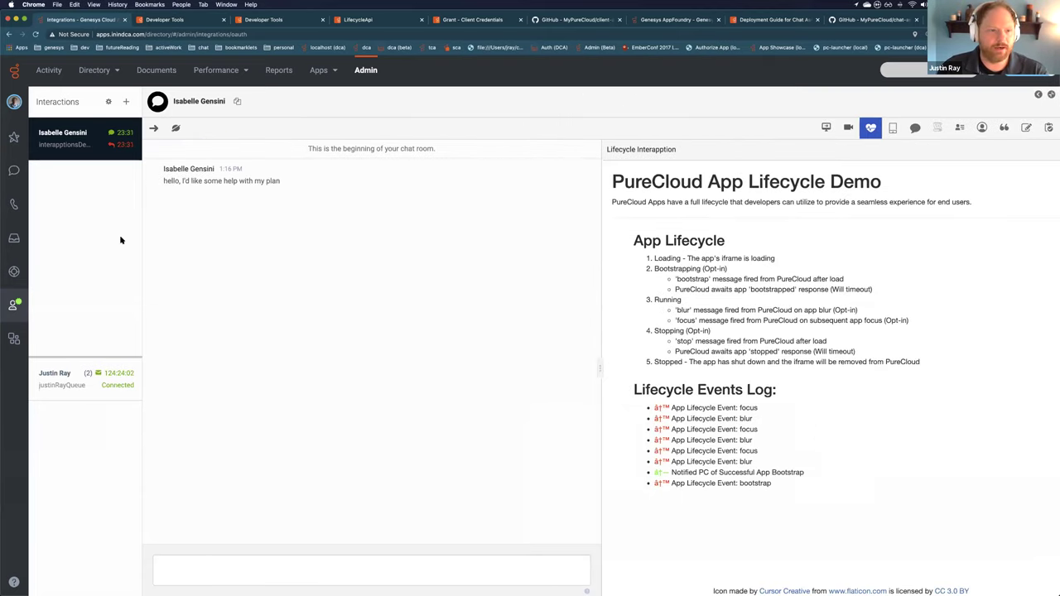
pyautogui.click(65, 374)
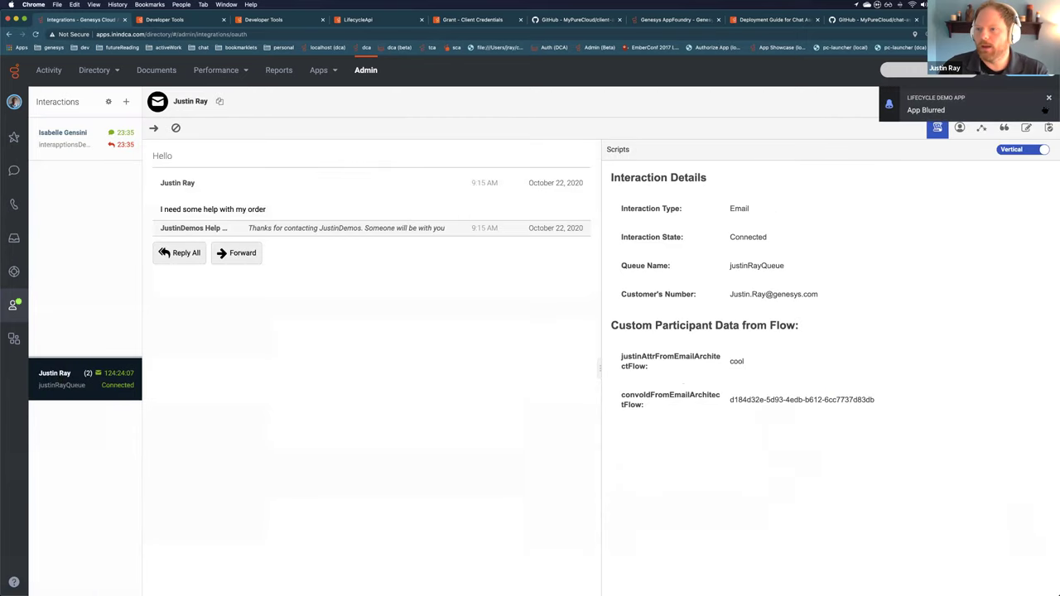
pyautogui.click(1048, 98)
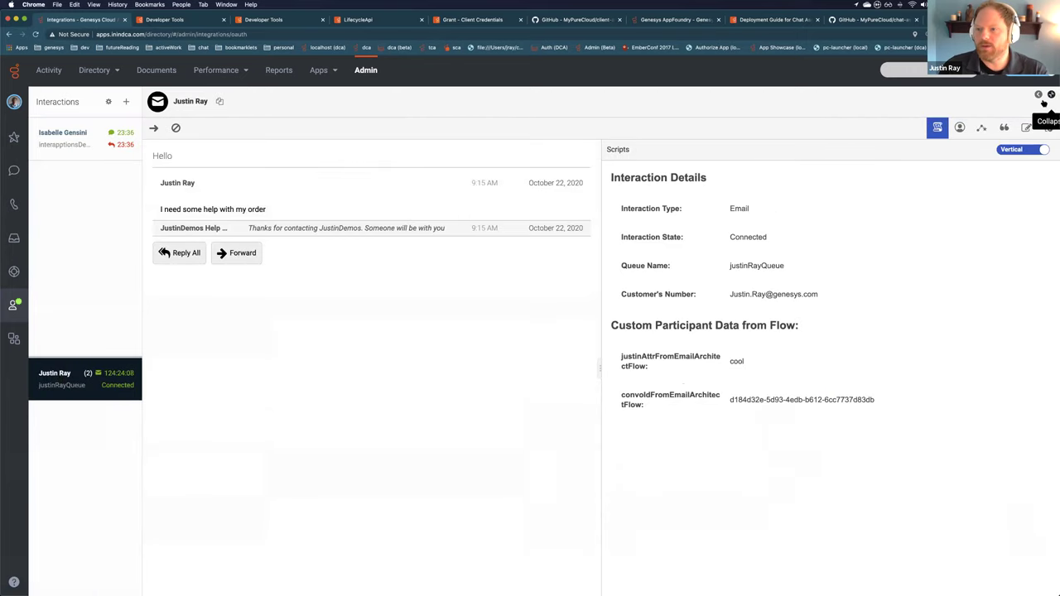
pyautogui.click(960, 128)
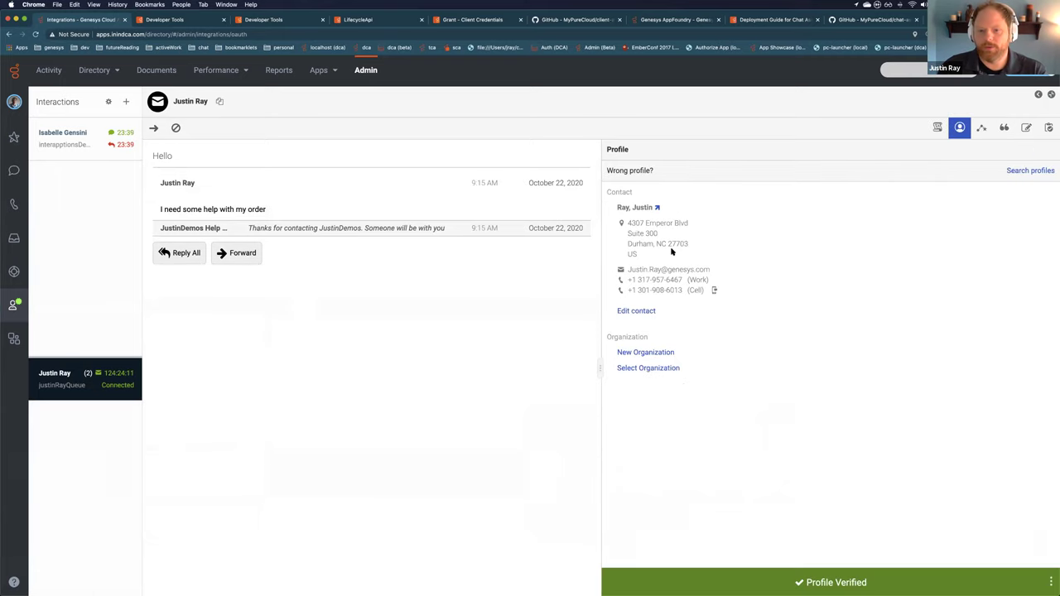
pyautogui.click(72, 146)
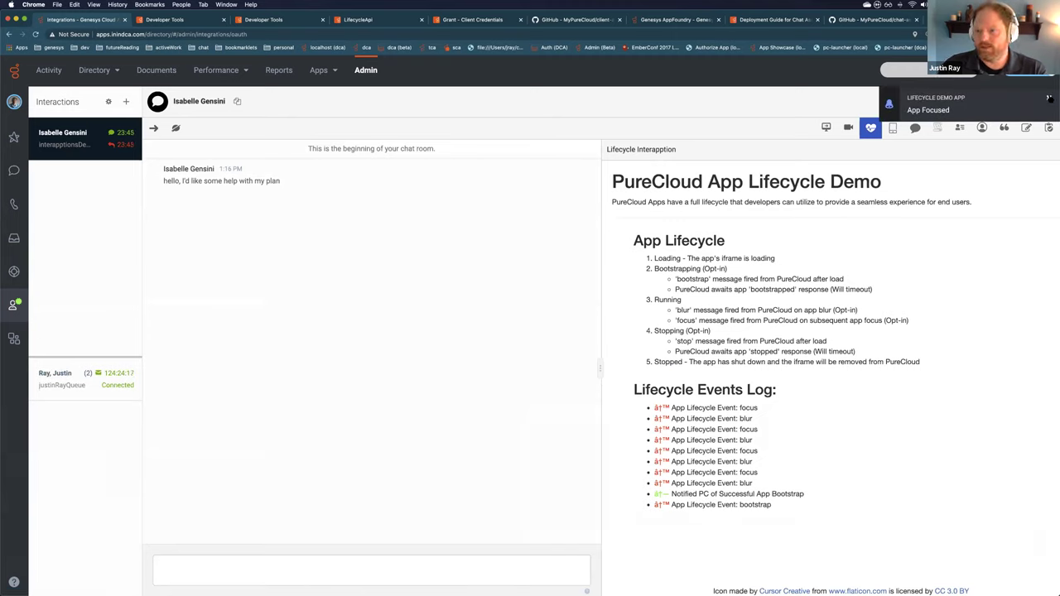
pyautogui.click(1049, 98)
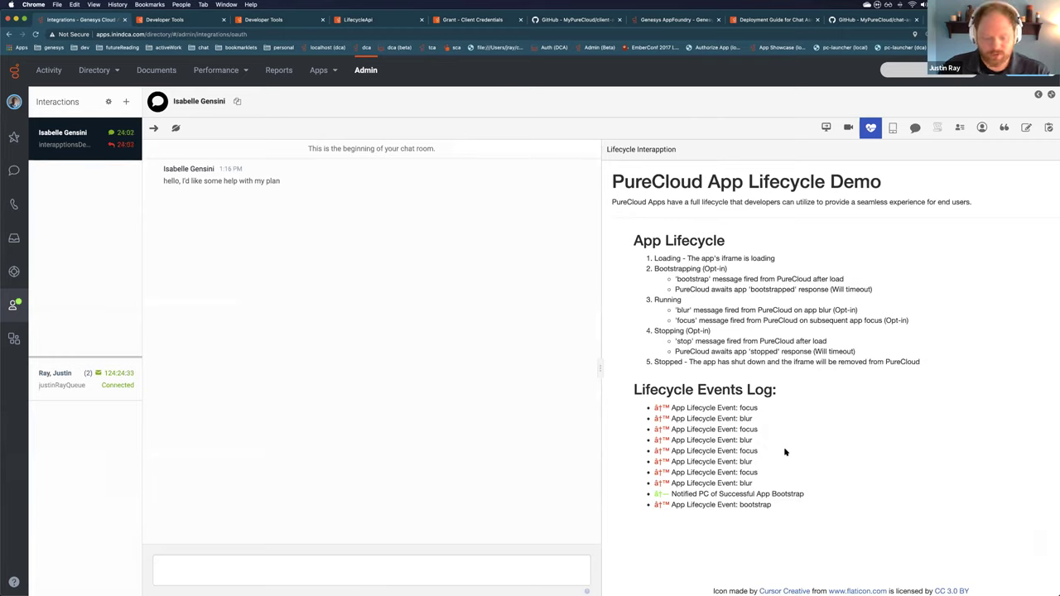
# Show the Toast Interapption for the chat, dismiss the lifecycle notification, and switch to the email interaction and back
pyautogui.click(918, 129)
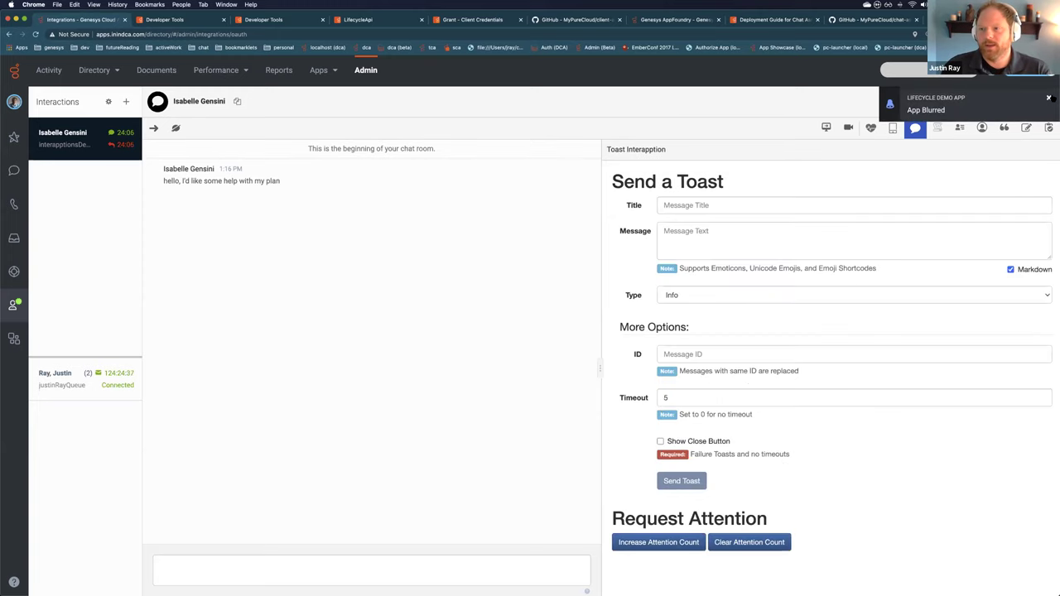
pyautogui.click(1048, 98)
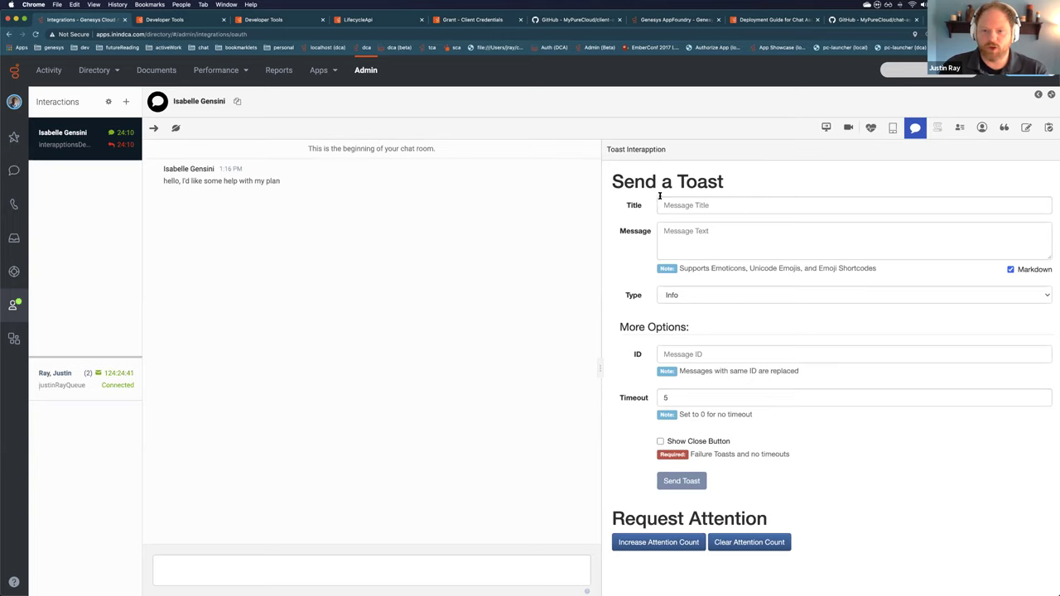
pyautogui.click(132, 381)
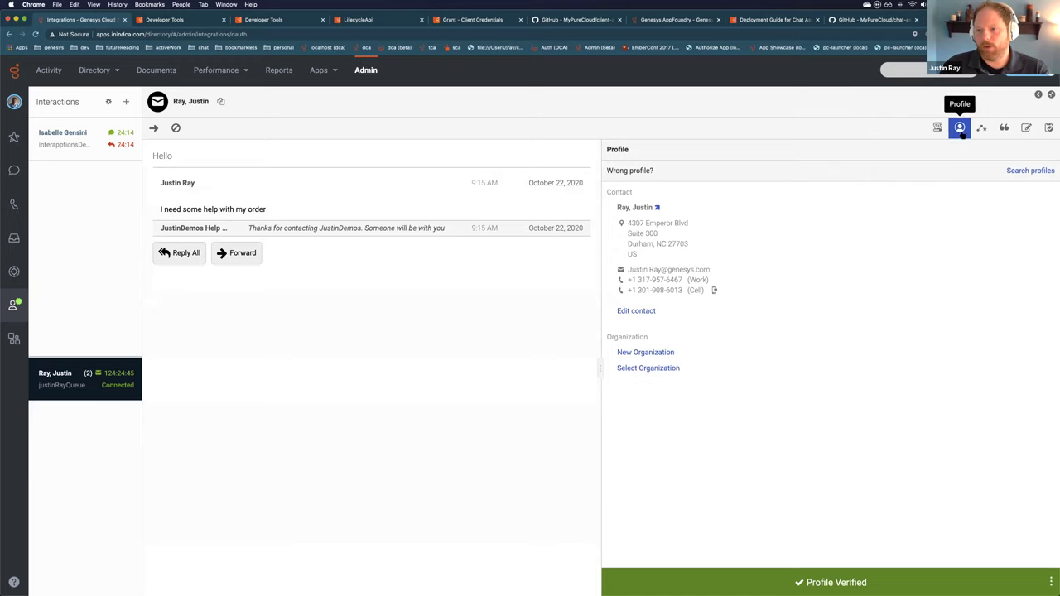
pyautogui.click(114, 134)
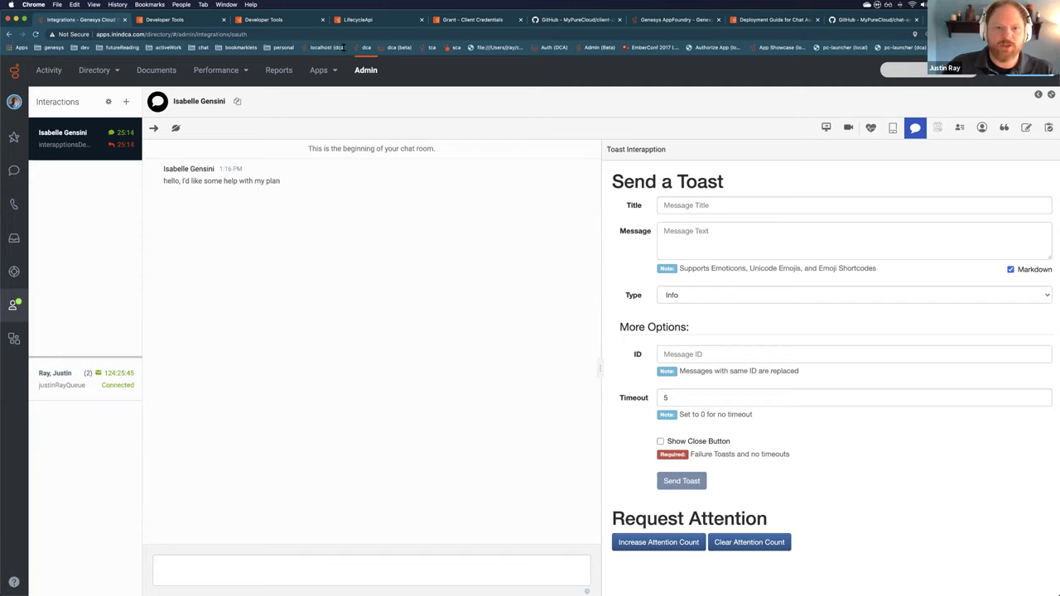
# Open the Integrations list in the Genesys Cloud administration
pyautogui.click(374, 70)
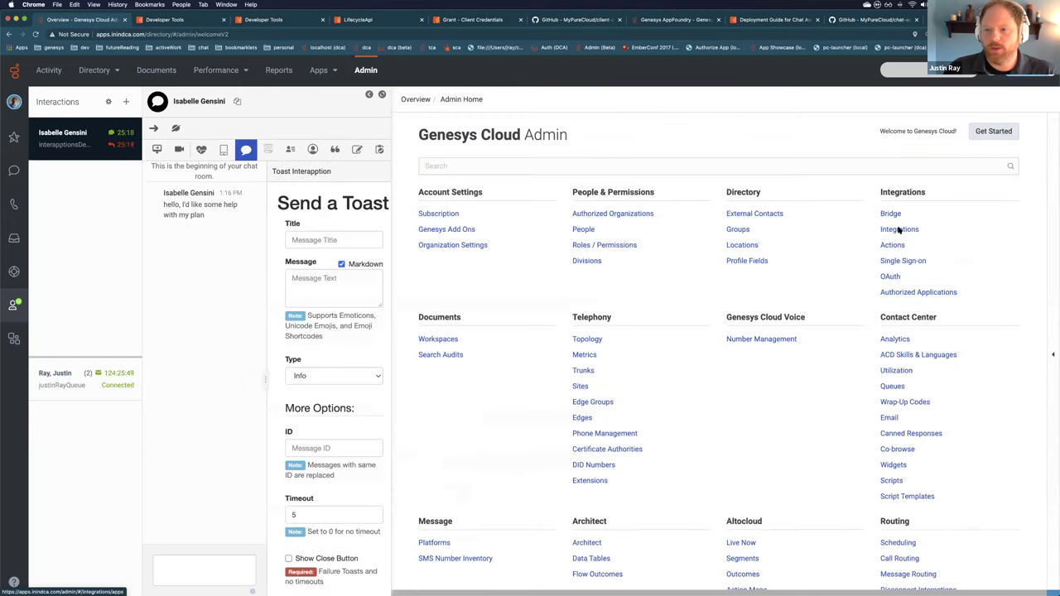
pyautogui.click(899, 229)
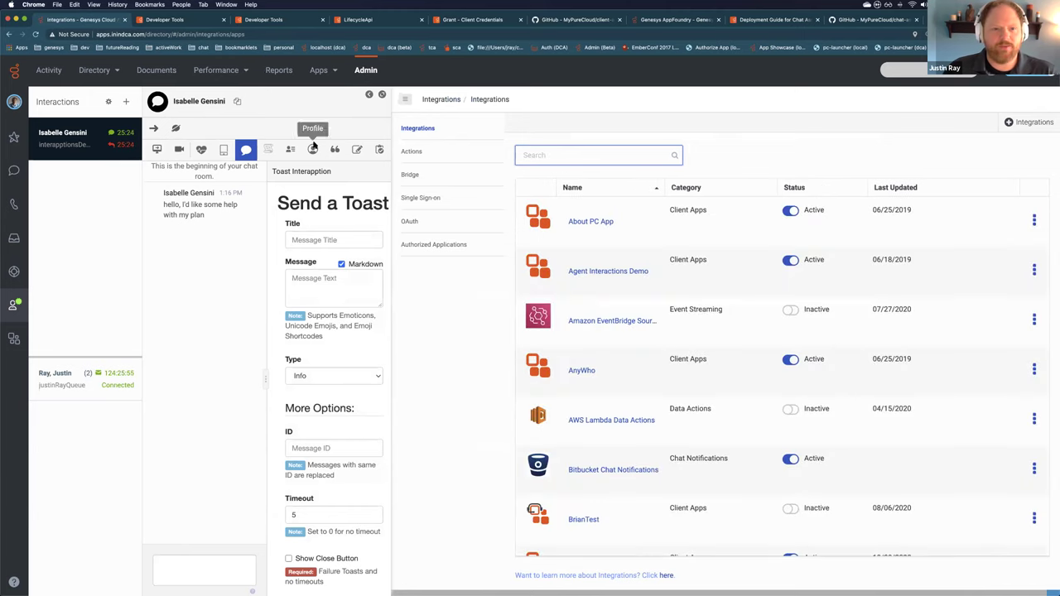
# Search the integrations for "developer", open PureCloud Developer Tools and check its advanced configuration and details
pyautogui.click(319, 70)
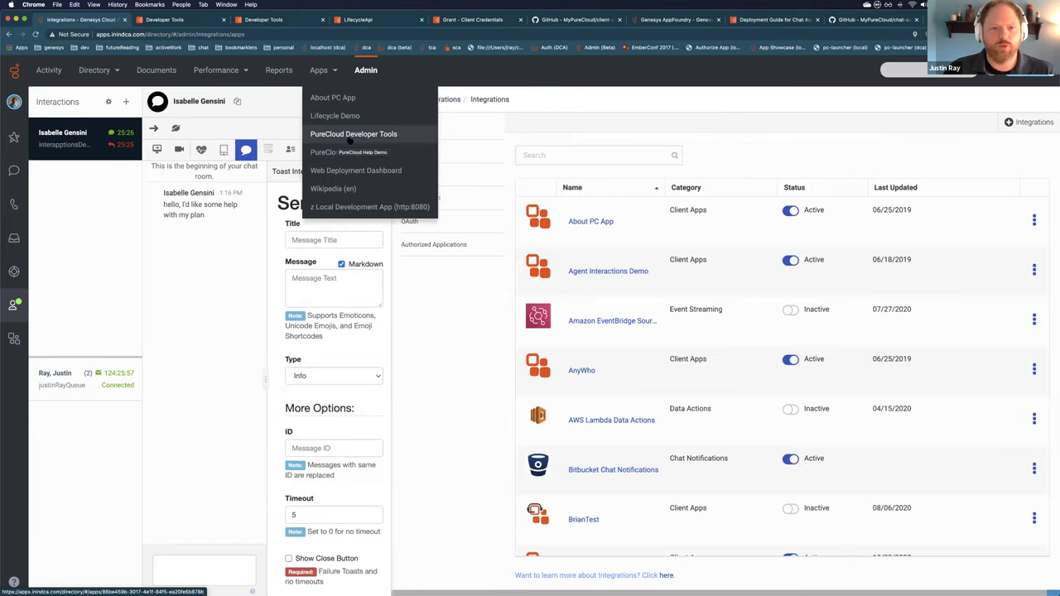
pyautogui.click(529, 154)
pyautogui.write('developer')
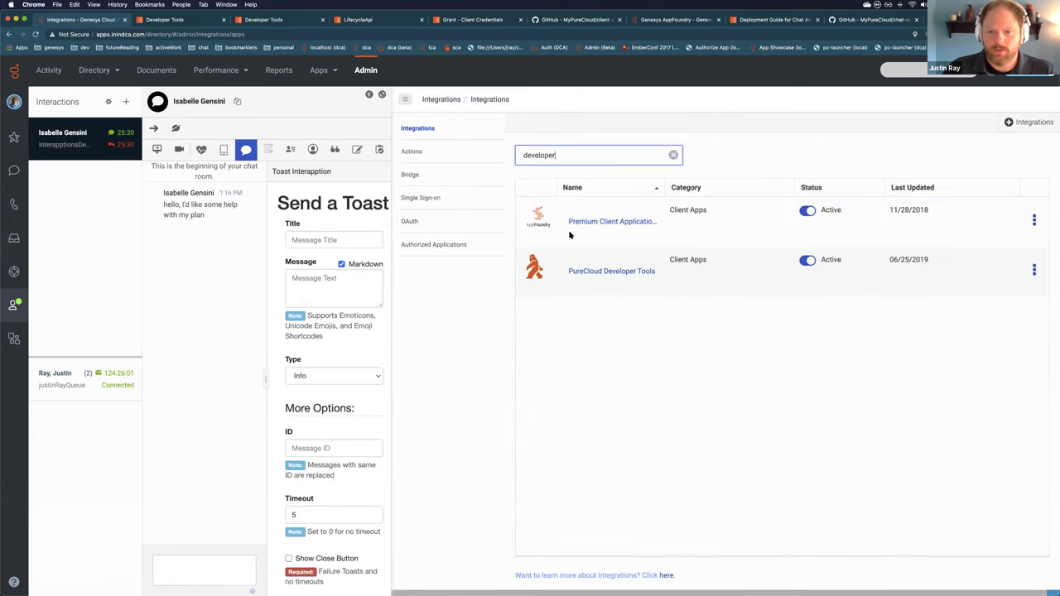
pyautogui.click(601, 272)
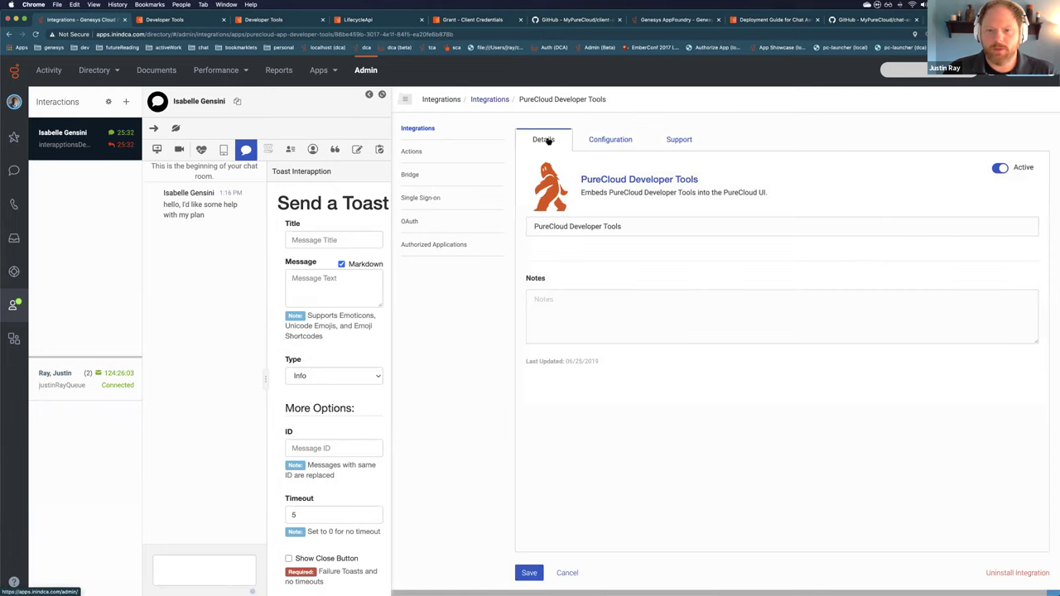
pyautogui.click(588, 140)
pyautogui.click(563, 199)
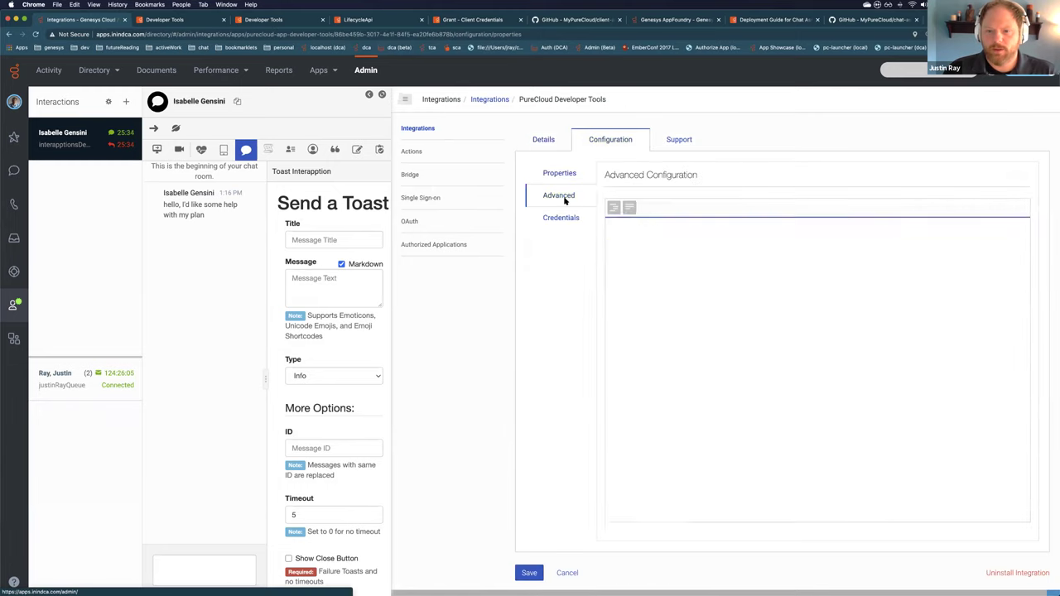
pyautogui.click(549, 139)
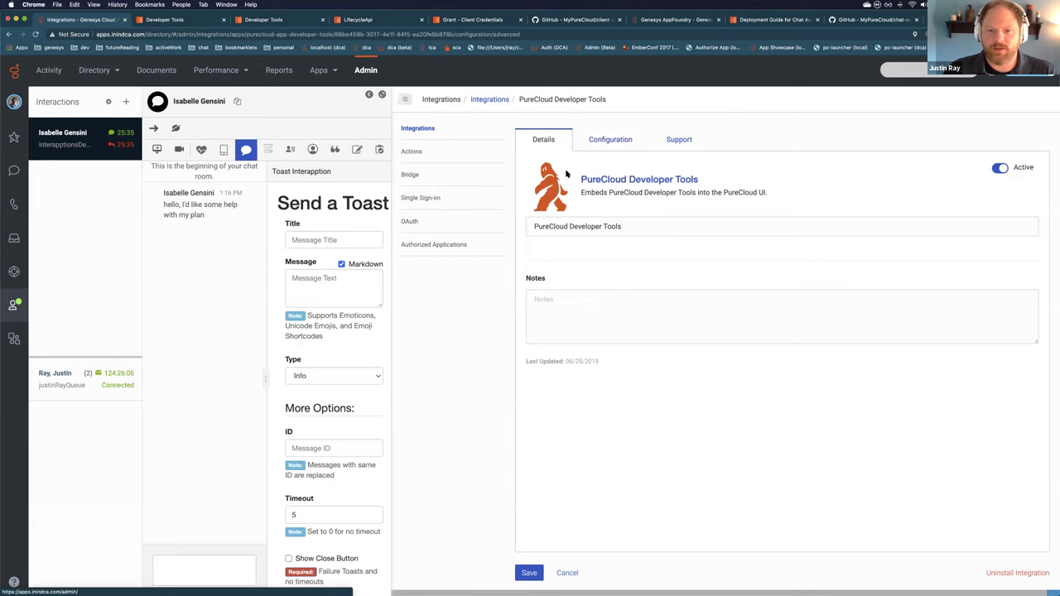
# Return to the Integrations list, search for "toast" and open the advanced configuration of Toast Interapption
pyautogui.click(486, 99)
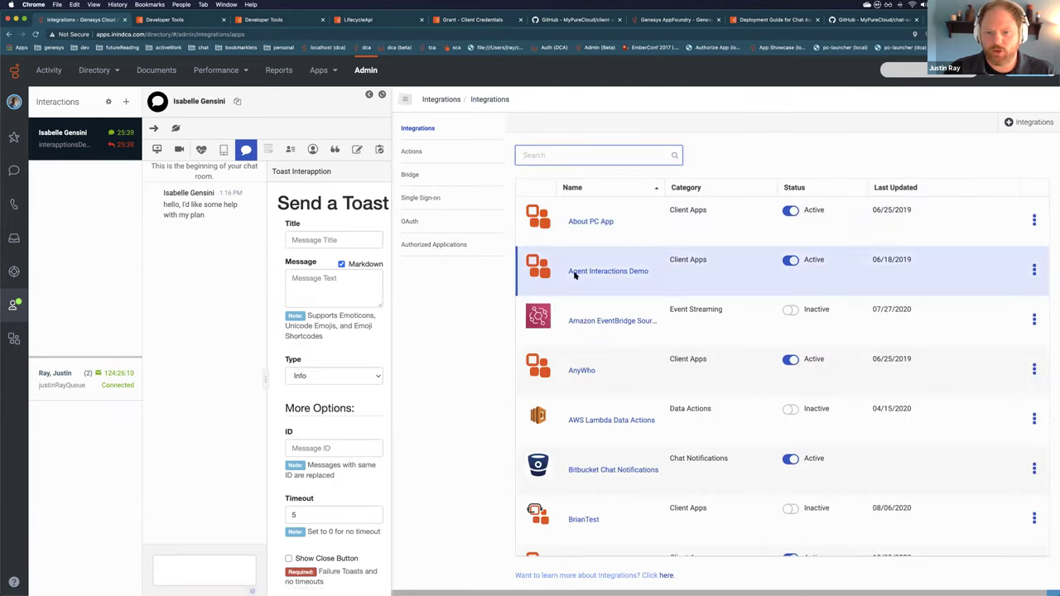
pyautogui.scroll(-2, 575, 298)
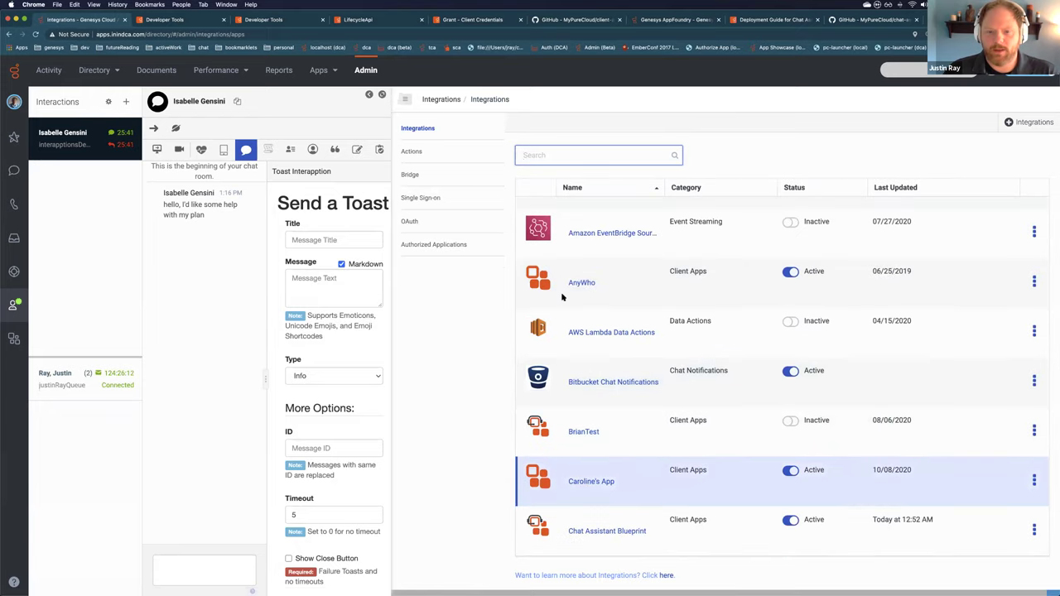
pyautogui.write('toast')
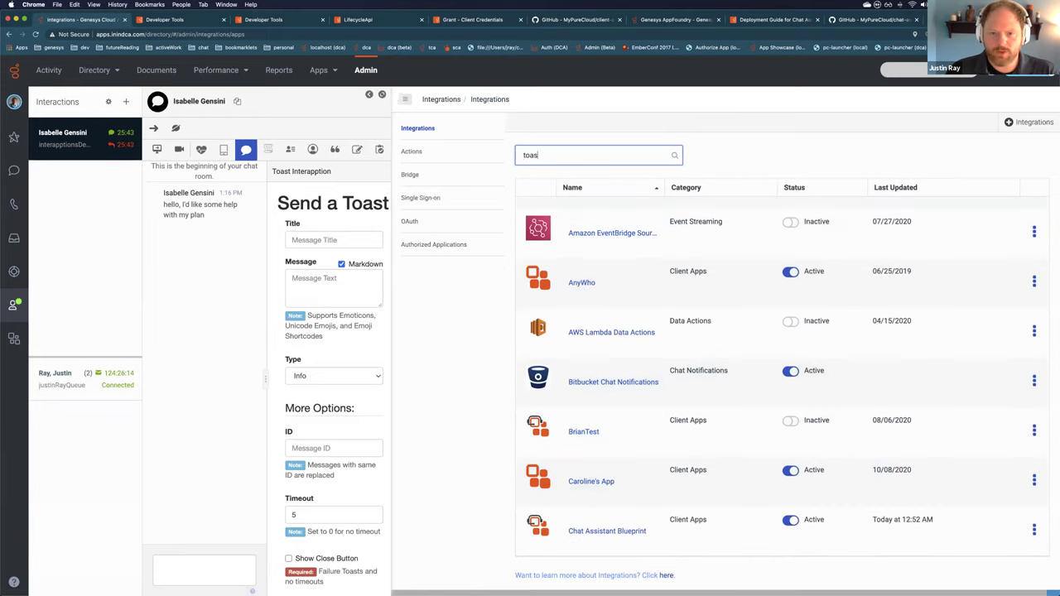
pyautogui.click(591, 270)
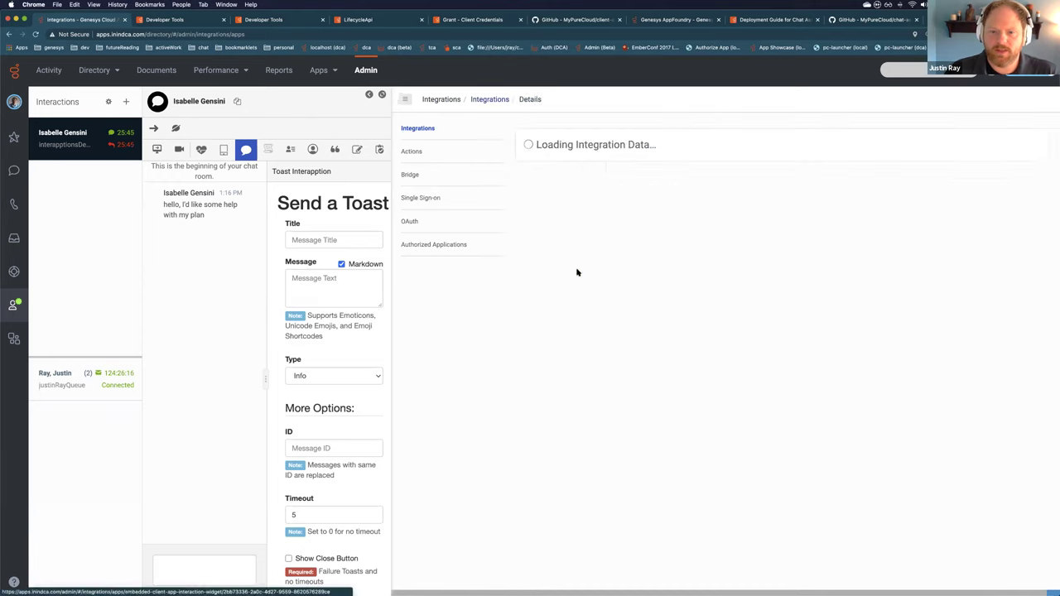
pyautogui.click(614, 139)
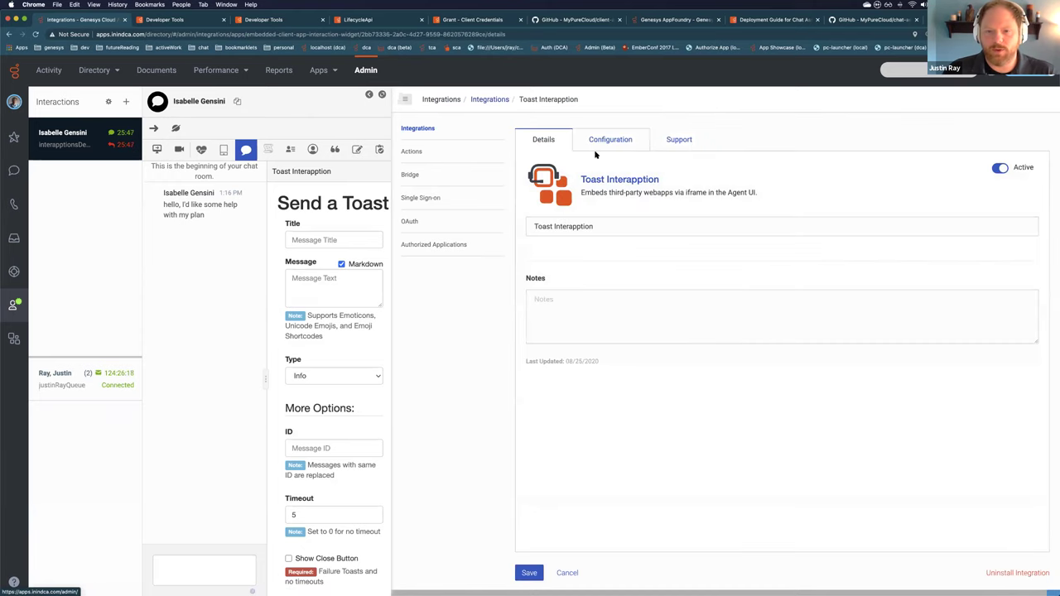
pyautogui.click(568, 196)
# Highlight the icon definitions in the advanced configuration, including the monochromicIcon vector entry and the 48x48 icon key
pyautogui.click(660, 344)
pyautogui.moveTo(636, 325); pyautogui.dragTo(663, 384)
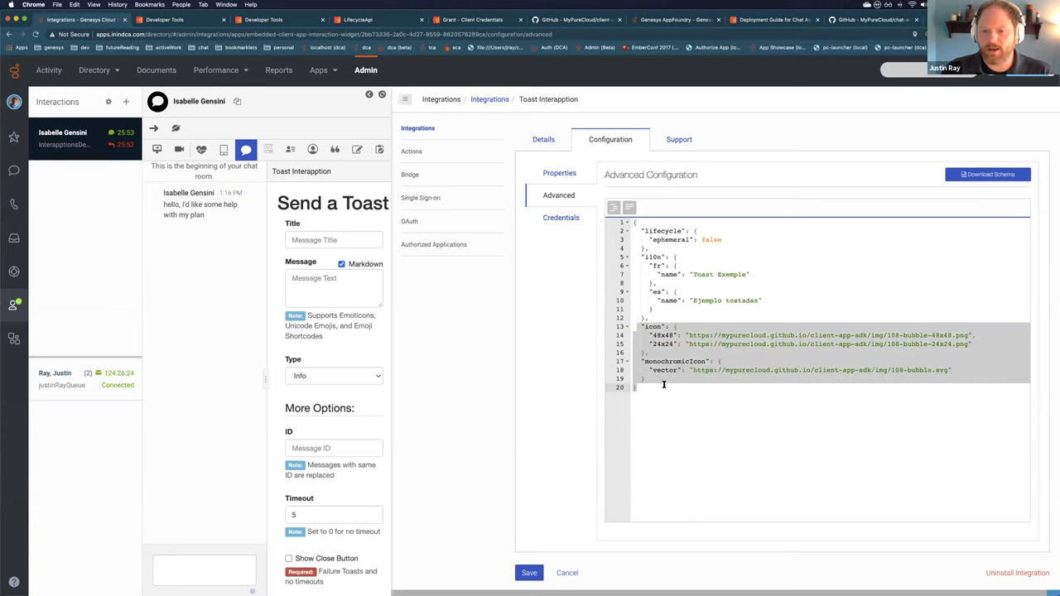
pyautogui.click(658, 363)
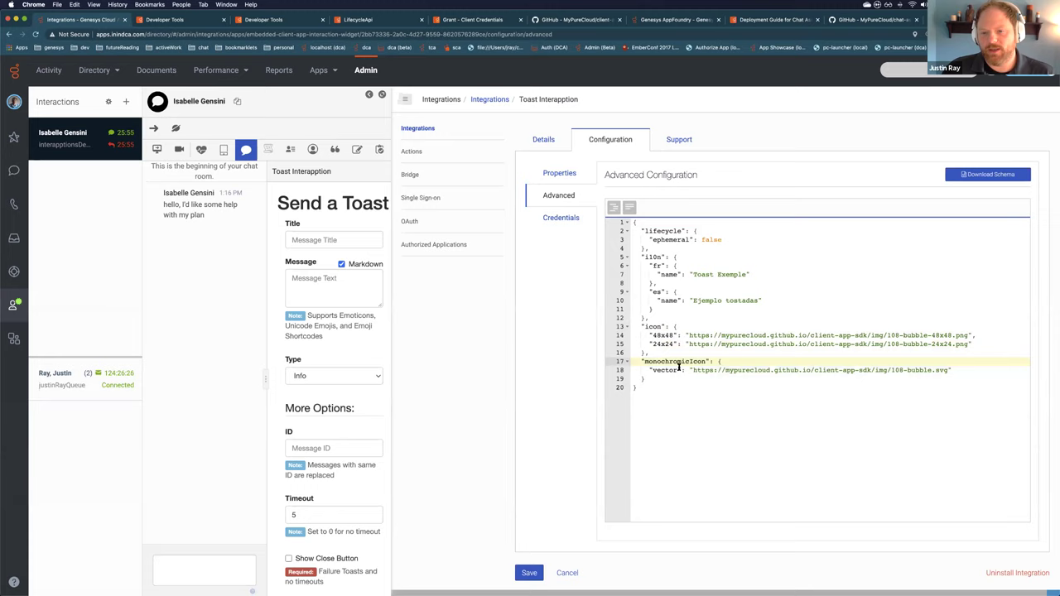
pyautogui.doubleClick(654, 370)
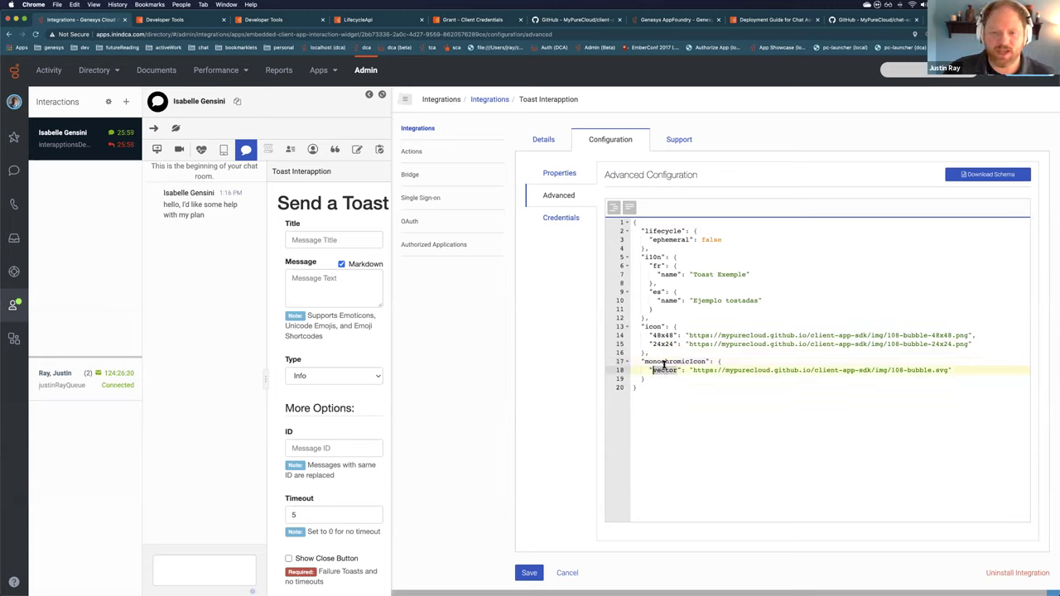
pyautogui.doubleClick(665, 334)
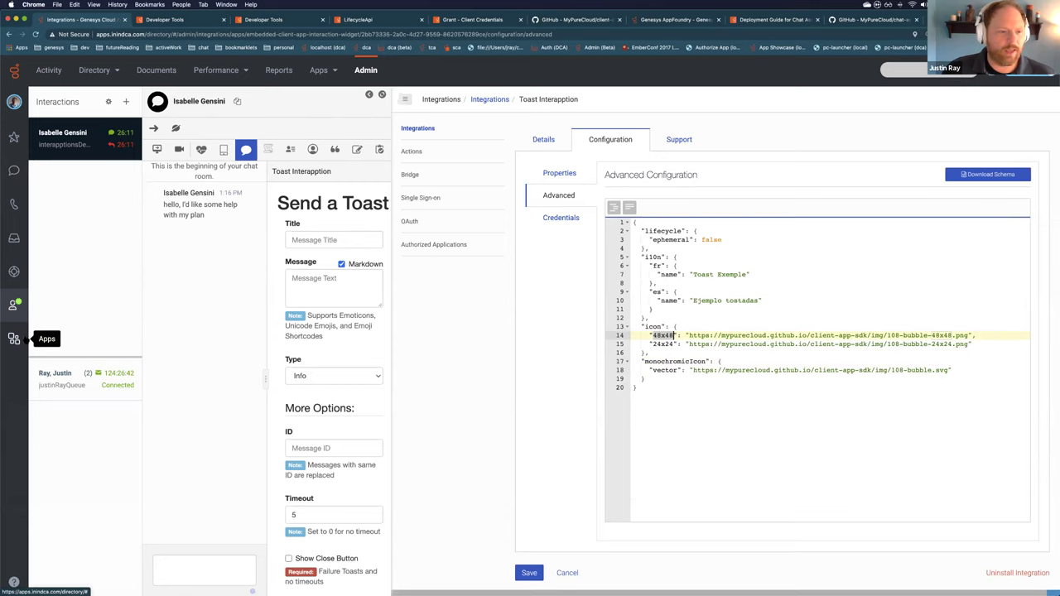
# Show the sidebar apps, switch to External Contacts Demo and back to the toast app, and highlight the "icon" key in the configuration
pyautogui.click(13, 338)
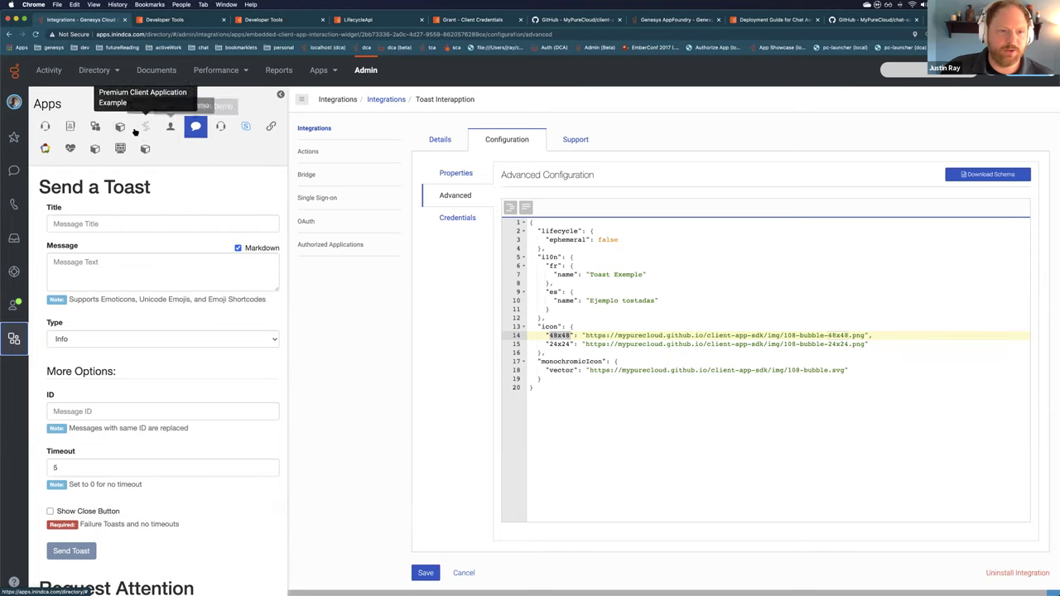
pyautogui.click(80, 131)
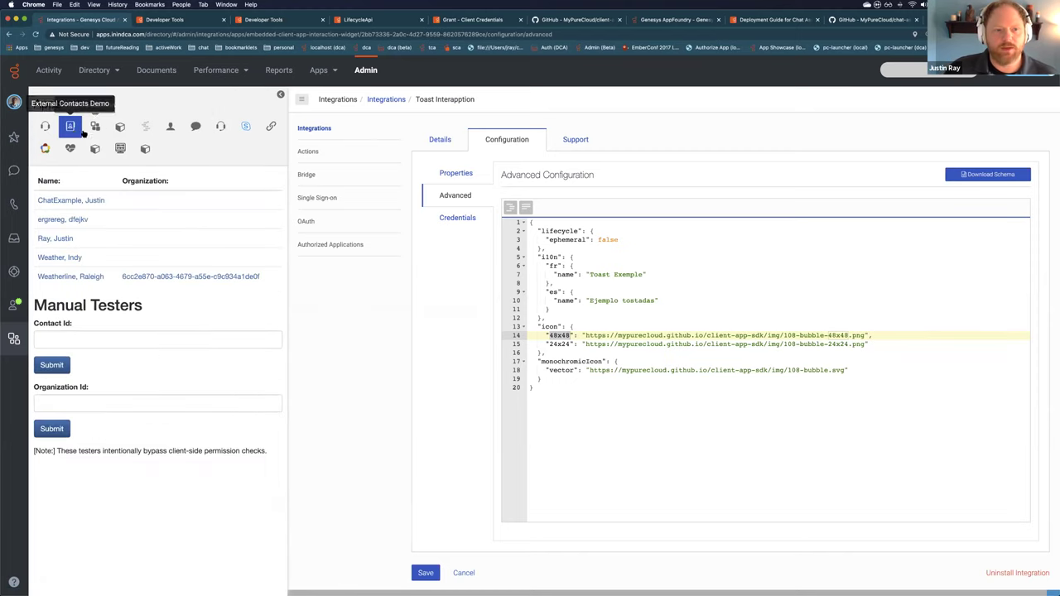
pyautogui.click(195, 128)
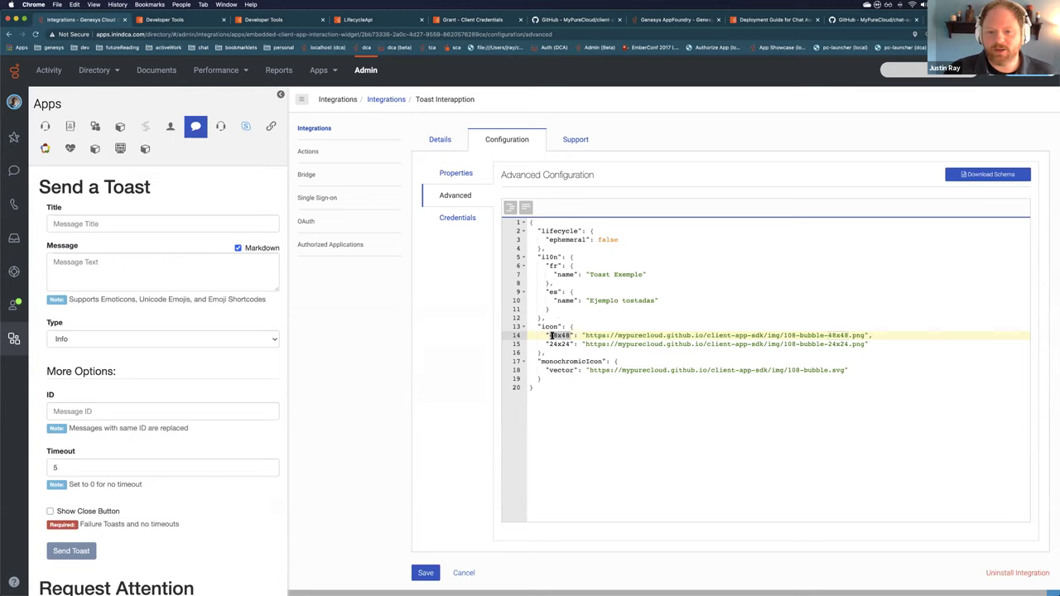
pyautogui.doubleClick(549, 327)
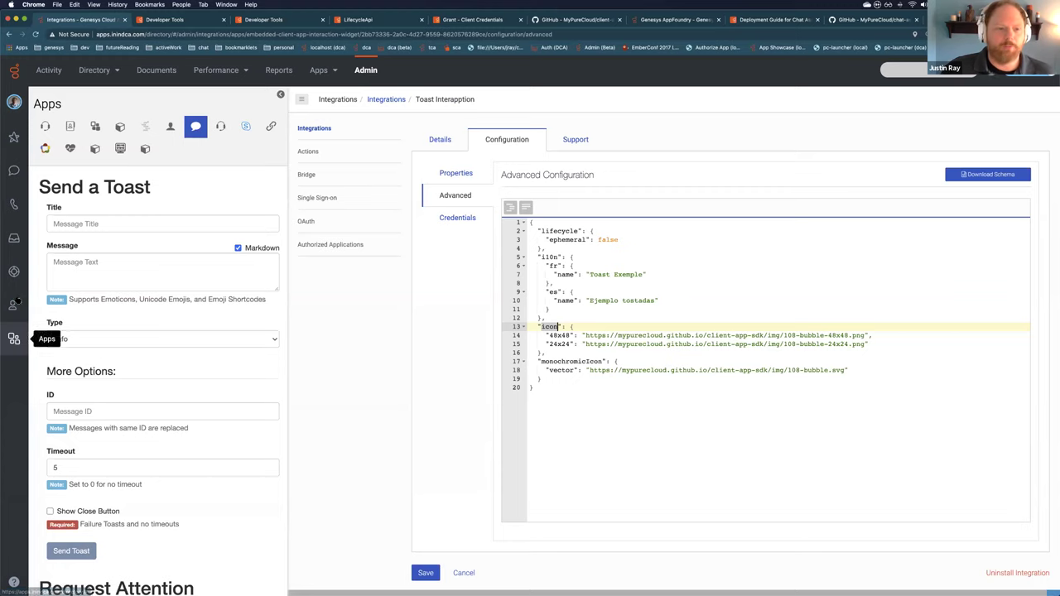
# Show the list of standalone apps and launch PureCloud Developer Tools
pyautogui.click(317, 72)
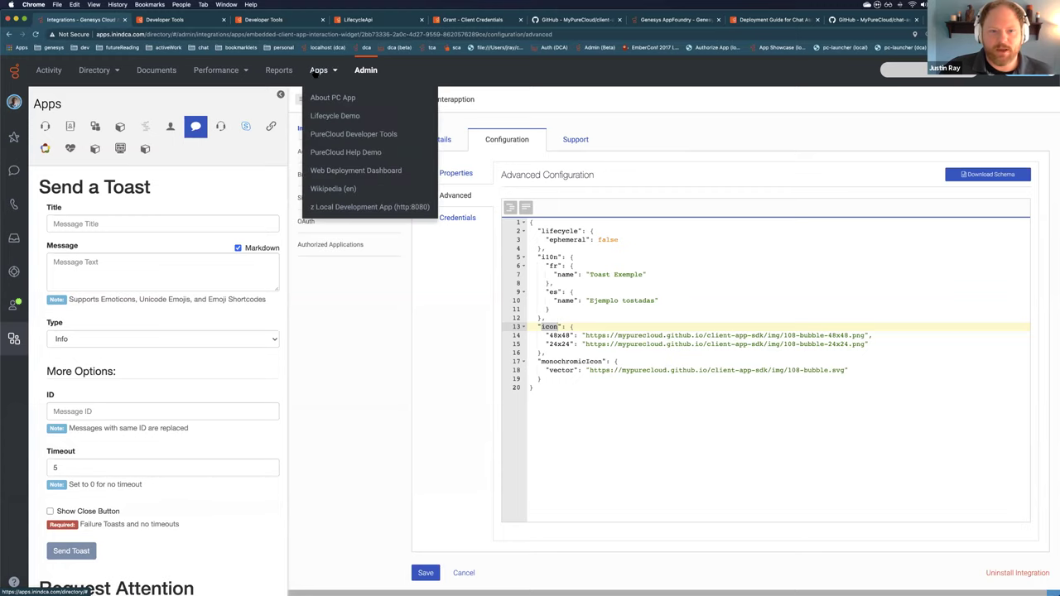
pyautogui.click(316, 72)
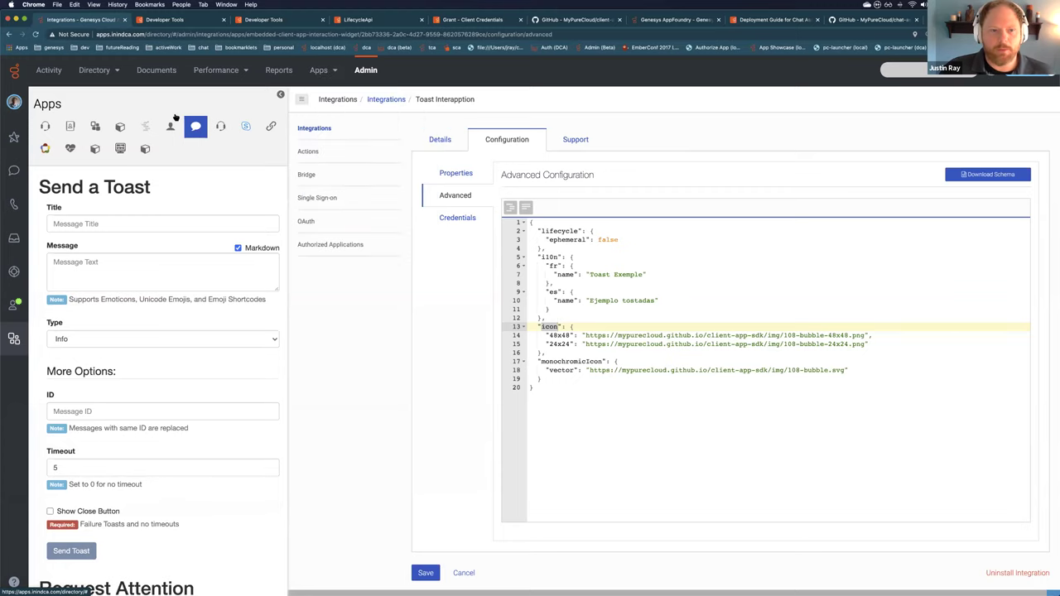
pyautogui.click(330, 76)
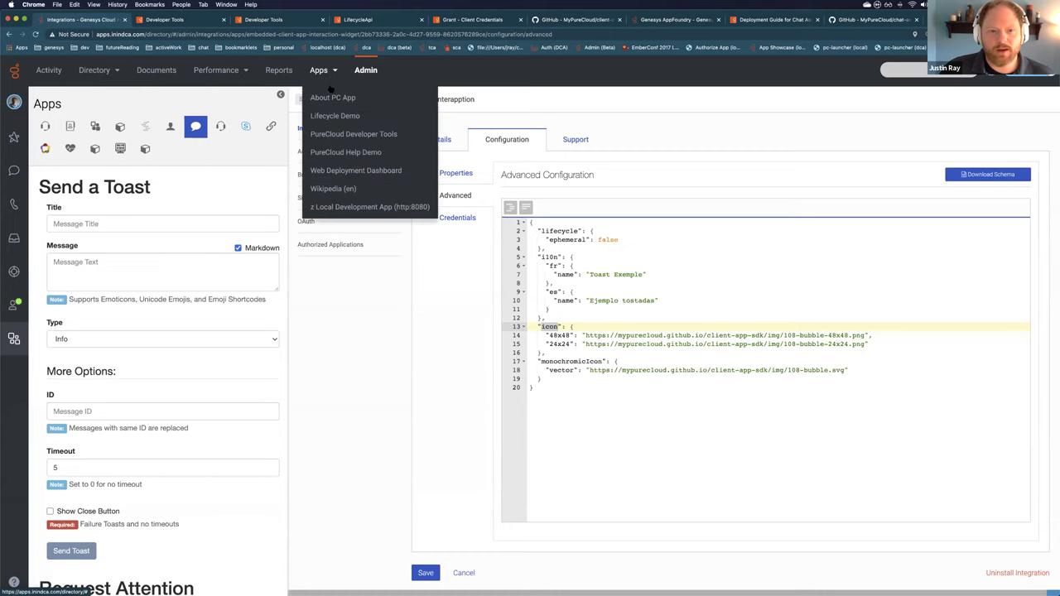
pyautogui.click(342, 134)
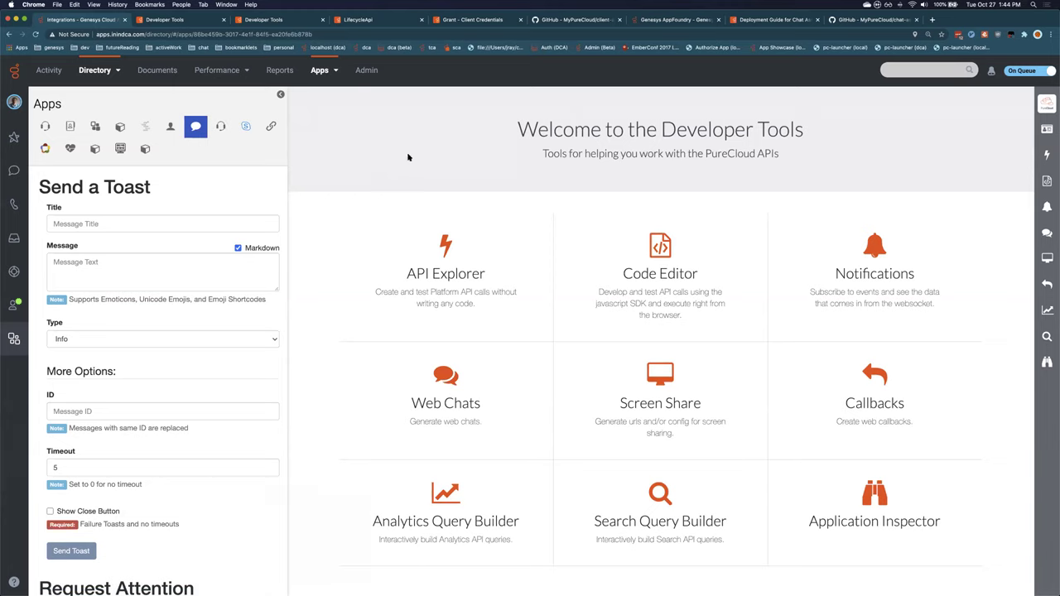
# Return to the Integrations administration, search for "toast" and open the configuration properties of PureCloud Toast Demo
pyautogui.click(366, 70)
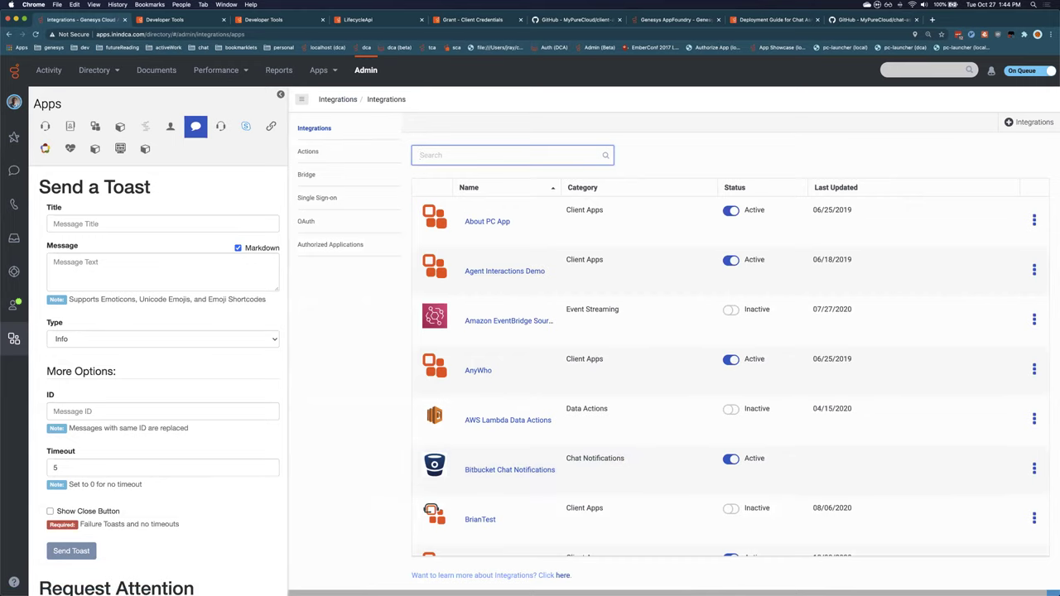
pyautogui.click(692, 163)
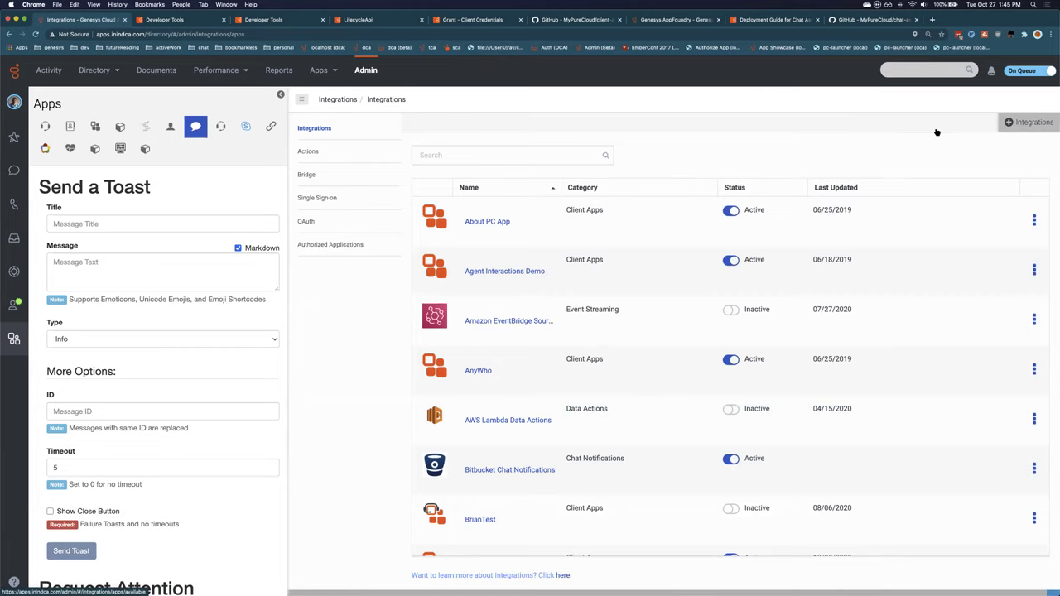
pyautogui.scroll(-3, 936, 131)
pyautogui.scroll(-5, 936, 132)
pyautogui.scroll(10, 936, 131)
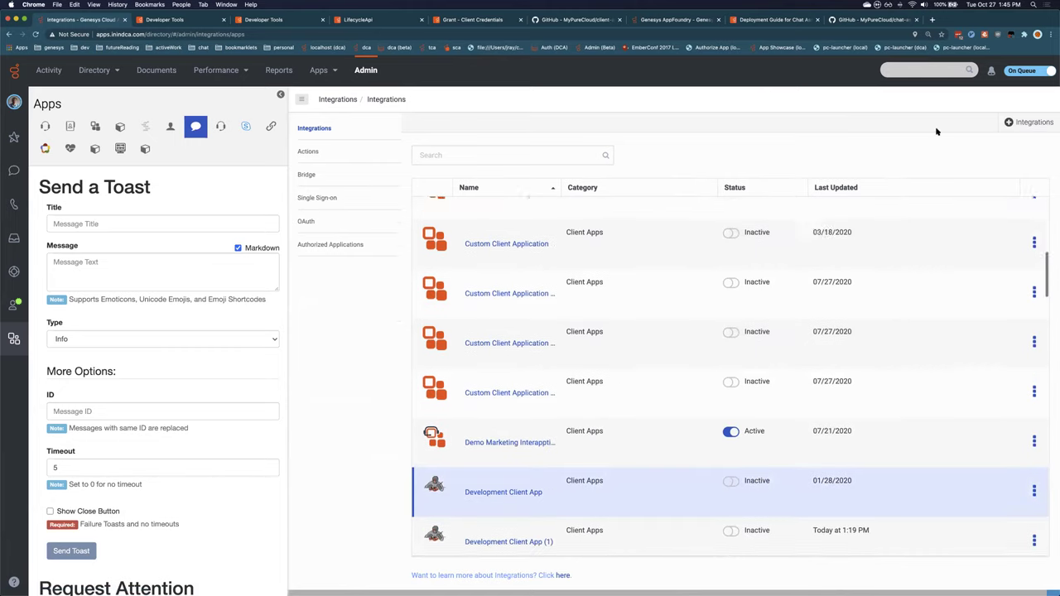
pyautogui.click(472, 154)
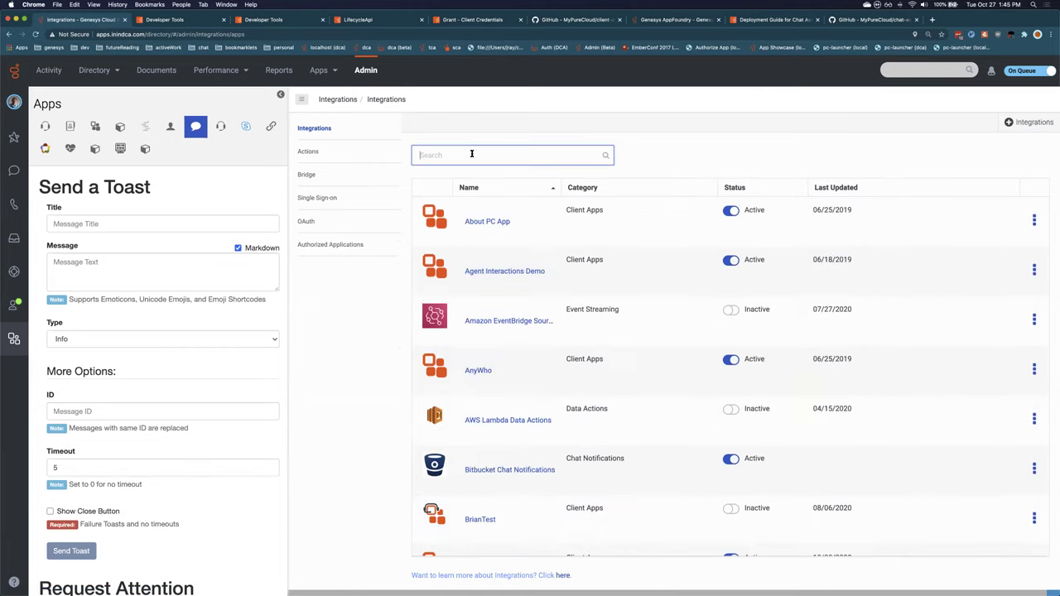
pyautogui.write('toast')
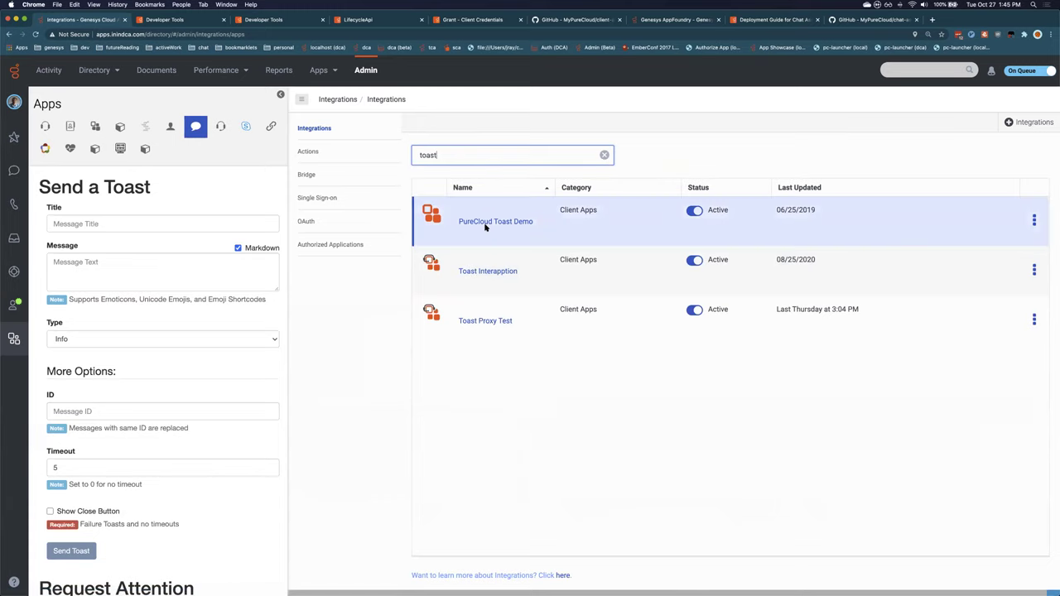
pyautogui.click(489, 222)
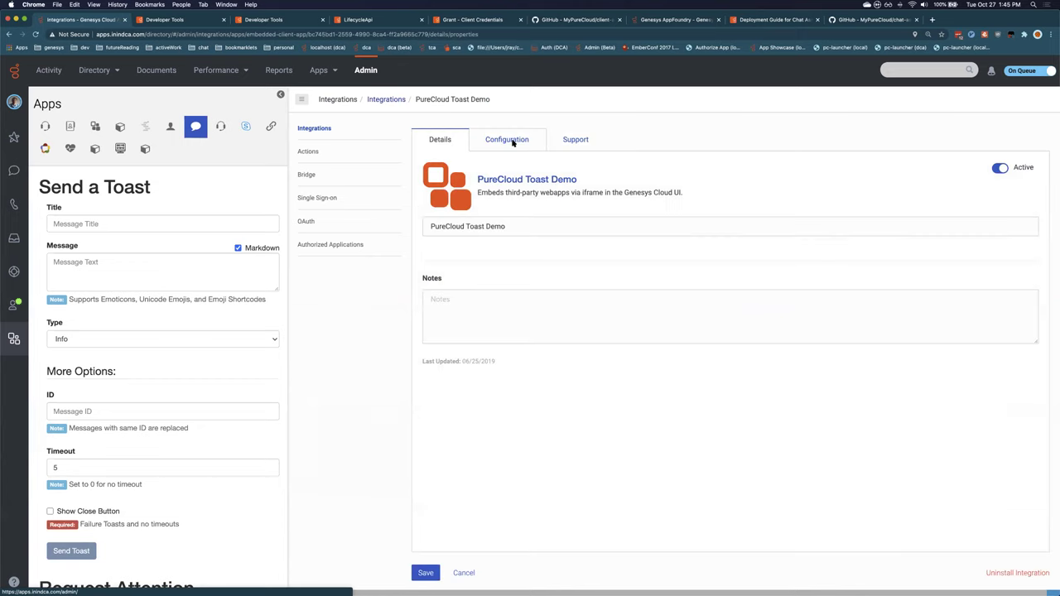
pyautogui.click(507, 140)
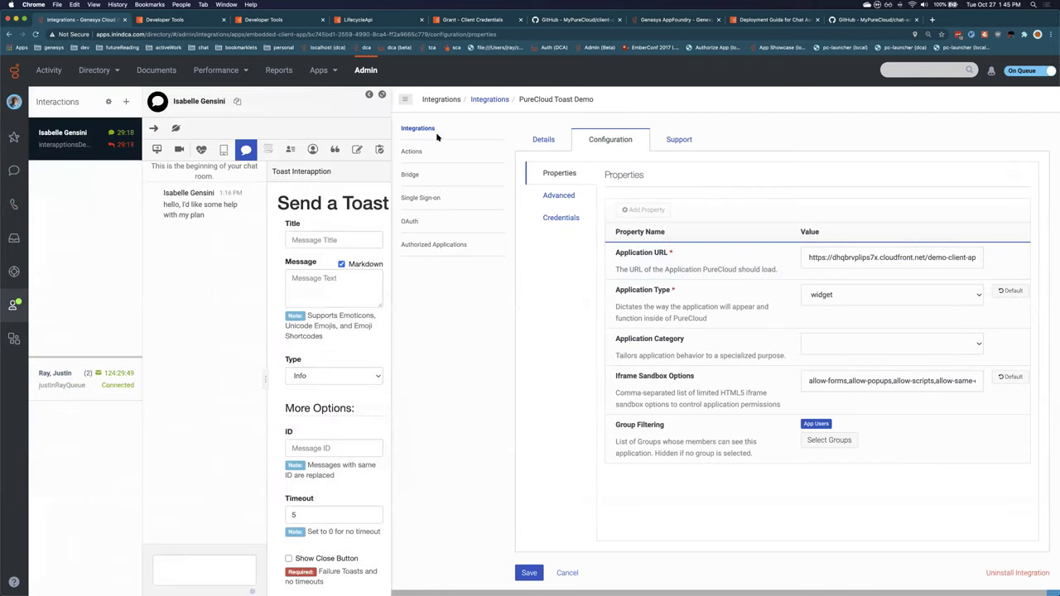
# Collapse the interaction panel, show the standalone and widget choices for Application Type without changing it, and place the cursor in the Application URL
pyautogui.click(369, 95)
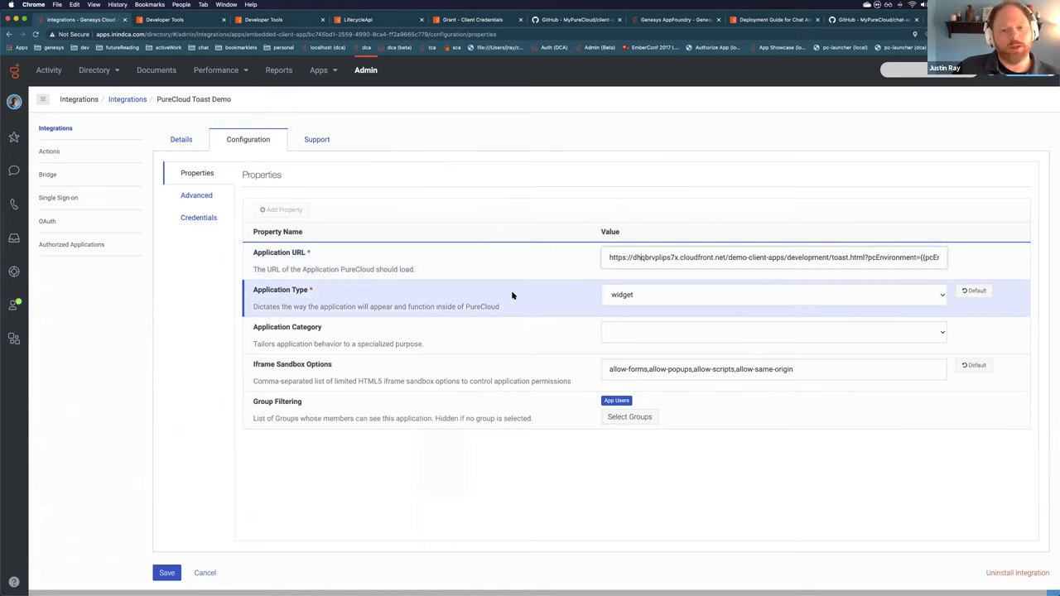
pyautogui.click(619, 294)
pyautogui.click(511, 298)
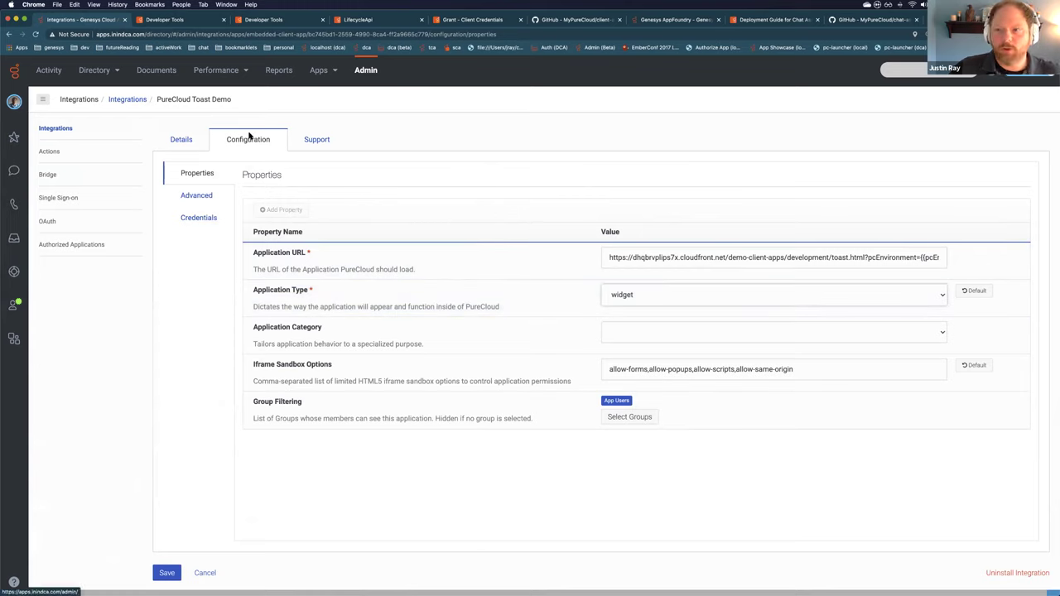
pyautogui.click(637, 301)
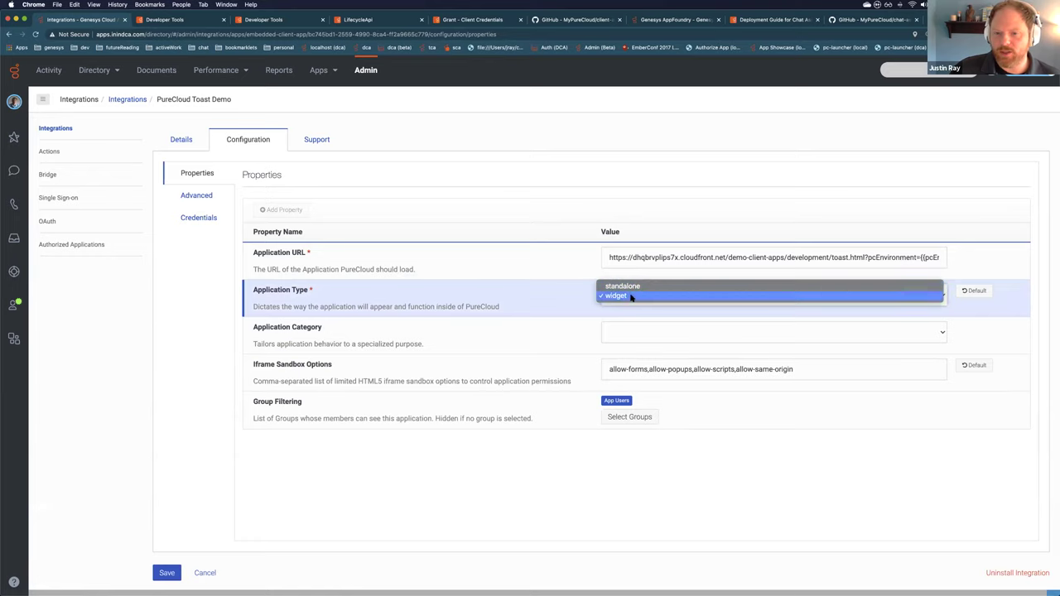
pyautogui.click(566, 307)
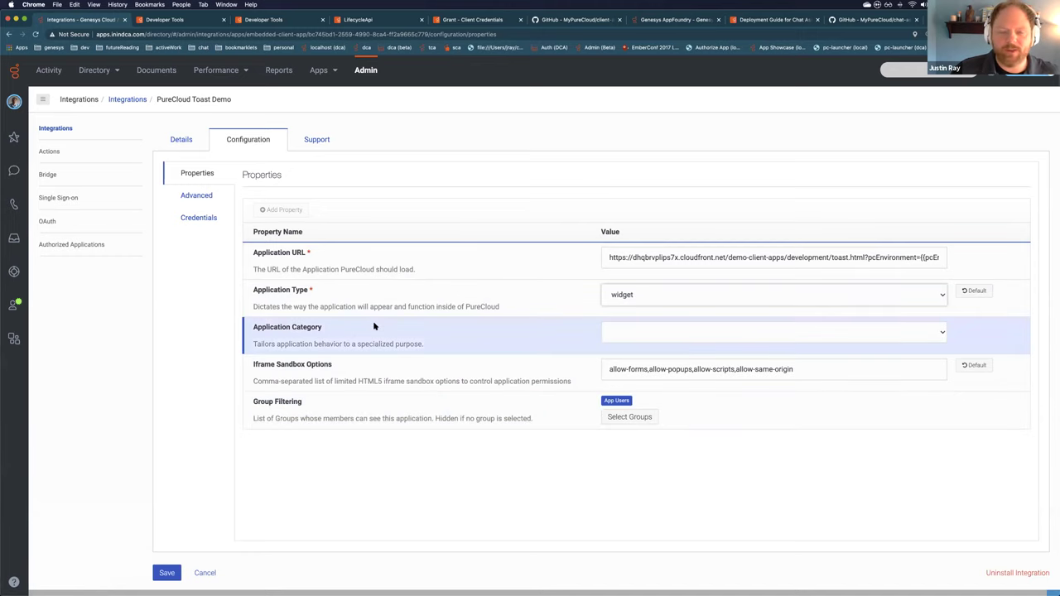
pyautogui.click(638, 302)
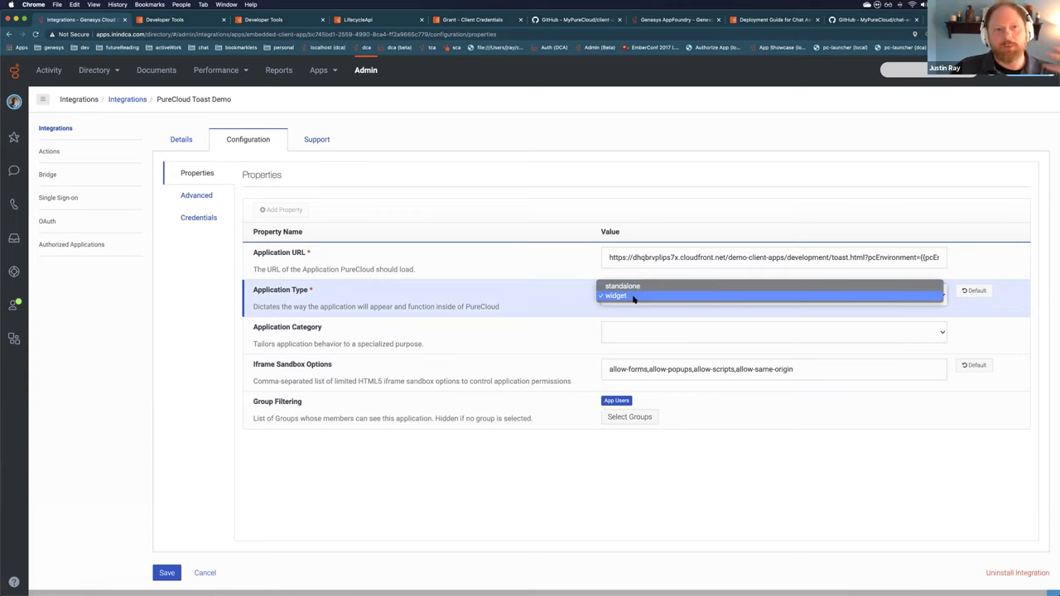
pyautogui.click(556, 265)
pyautogui.click(646, 258)
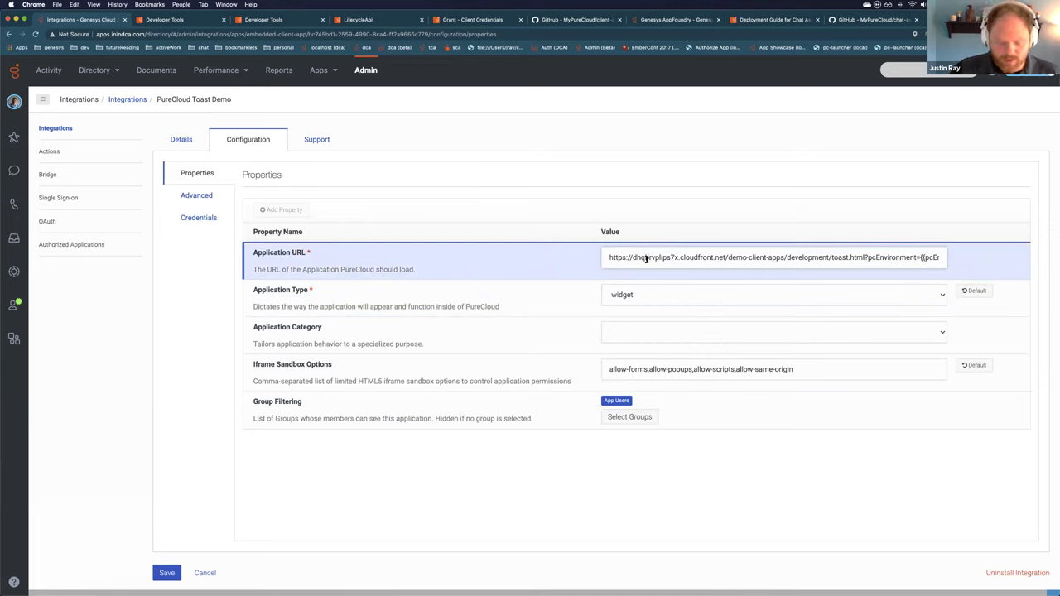
# Show the pcEnvironment parameter at the end of the Application URL, and briefly display the list of standalone apps
pyautogui.press('End')
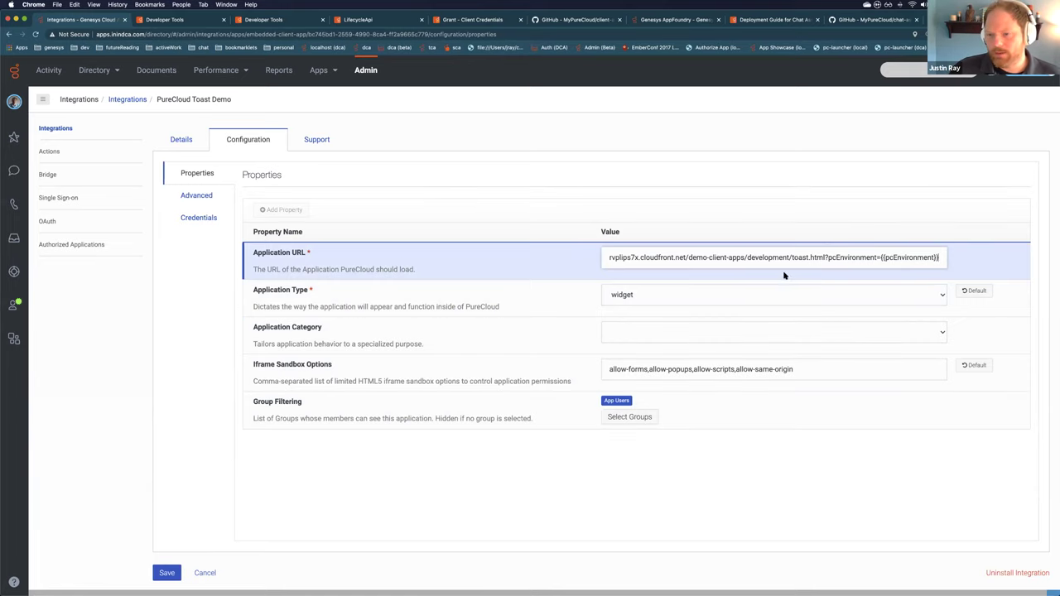
pyautogui.click(809, 258)
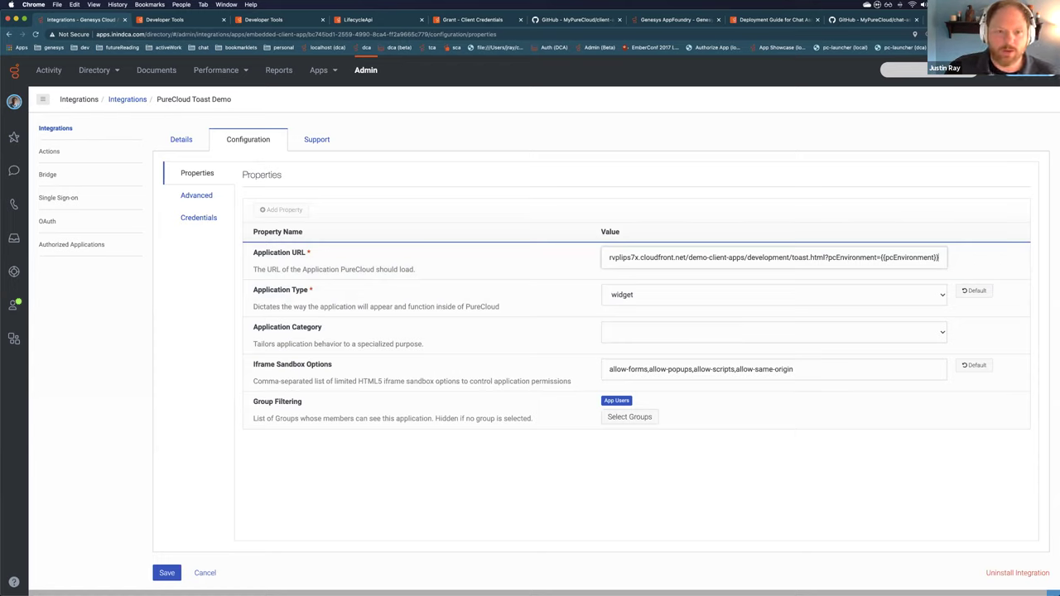
pyautogui.click(319, 69)
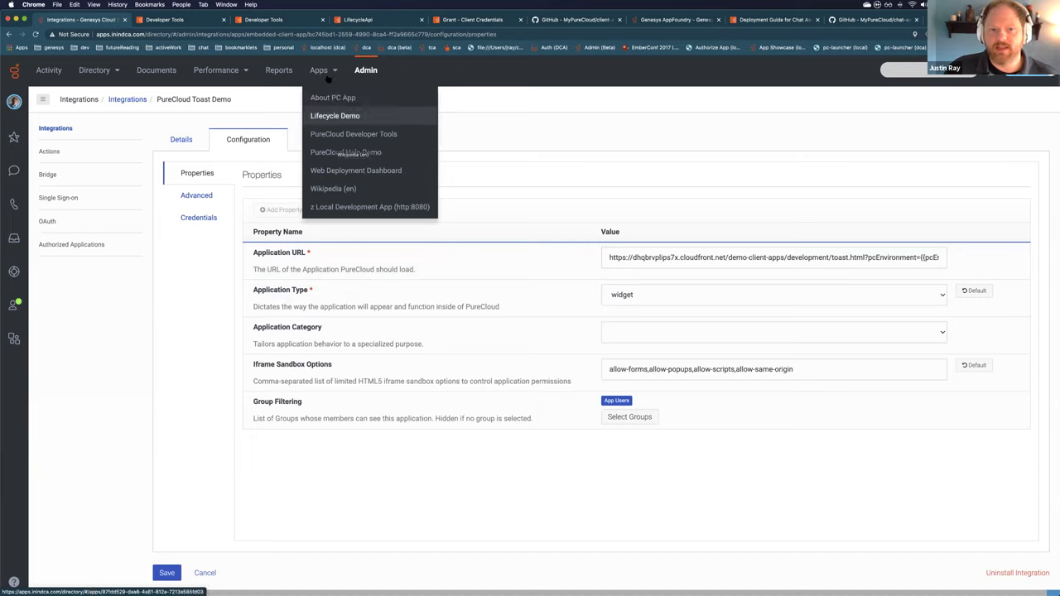
pyautogui.click(330, 73)
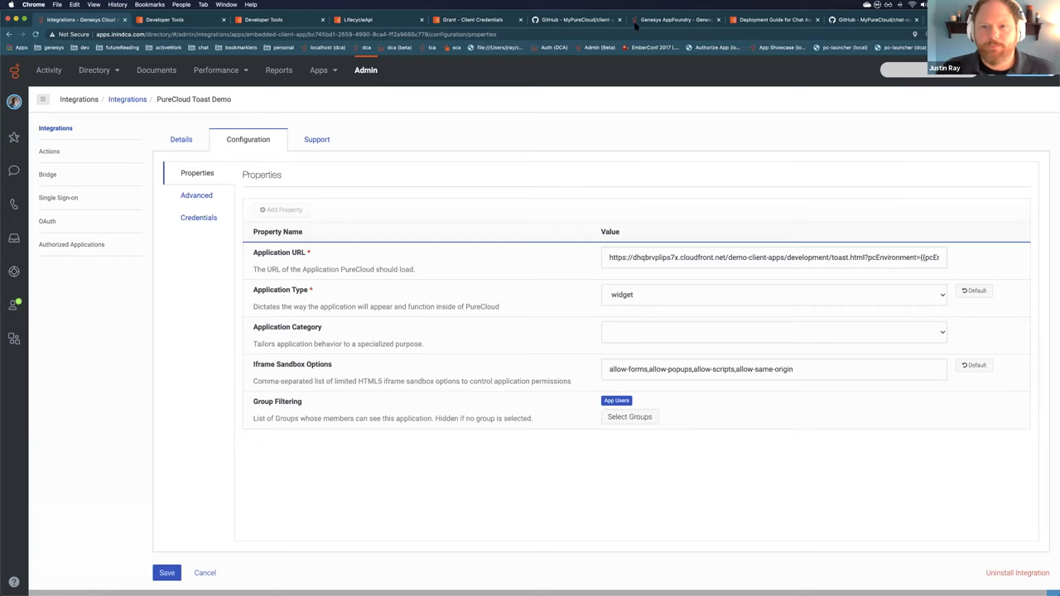
# On GitHub, go from the client-app-sdk repository to the MyPureCloud organization and browse its repositories
pyautogui.click(592, 20)
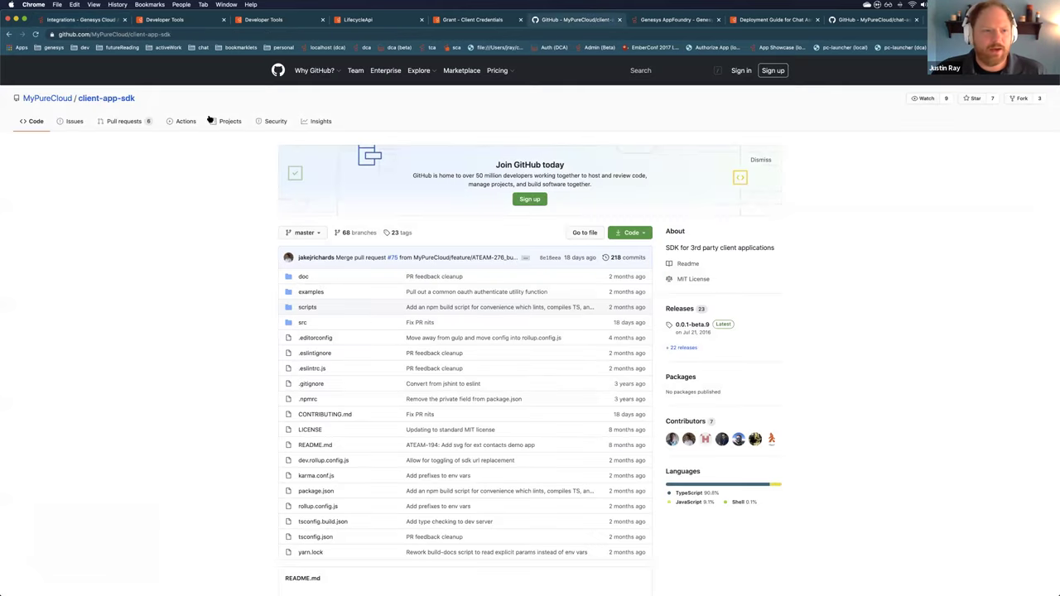
pyautogui.click(55, 101)
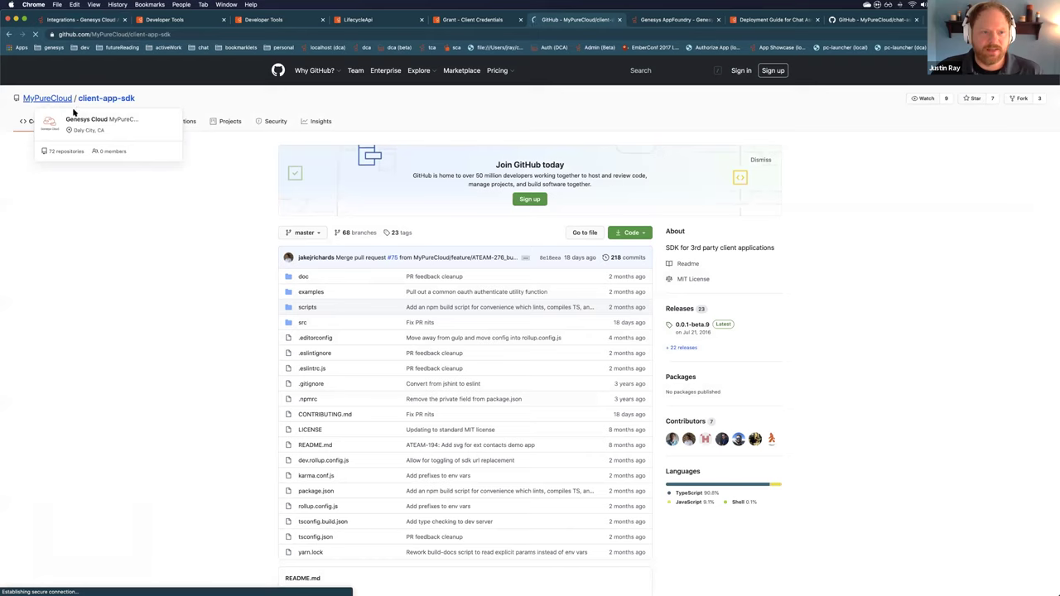
pyautogui.scroll(-4, 215, 364)
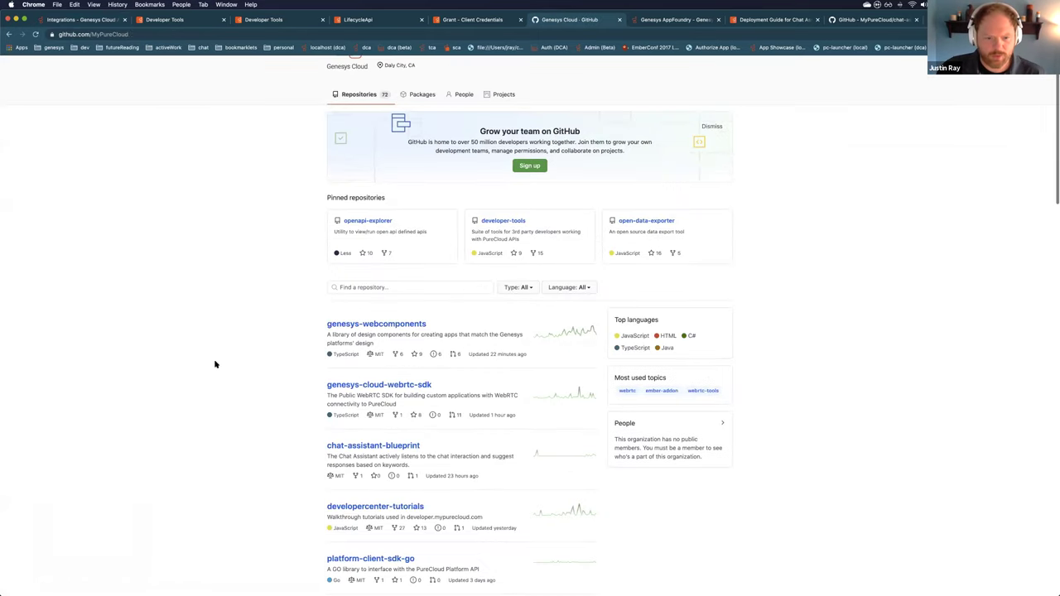
pyautogui.scroll(-3, 215, 364)
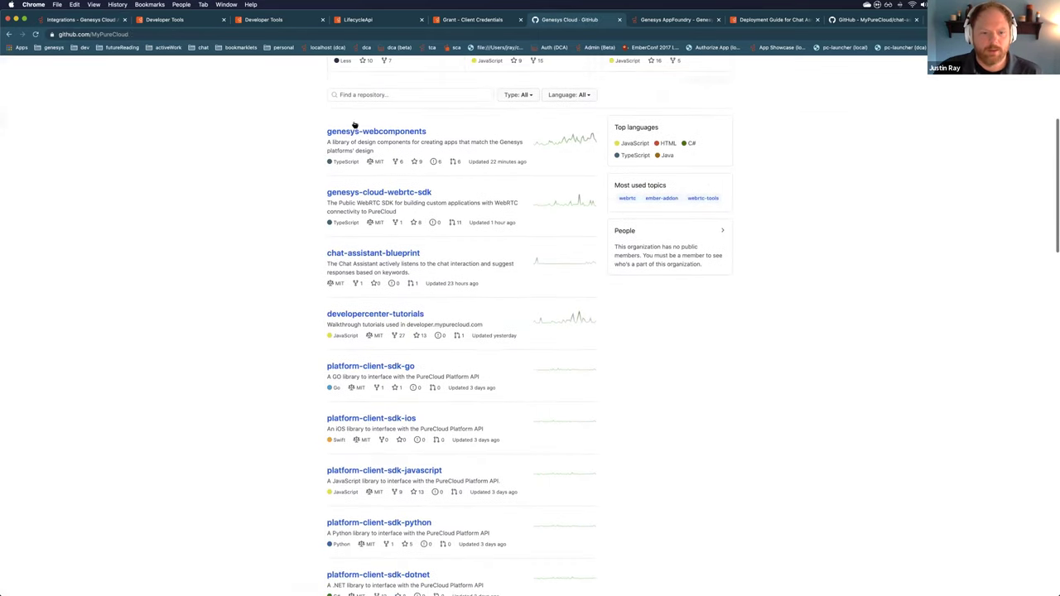
pyautogui.scroll(-7, 319, 172)
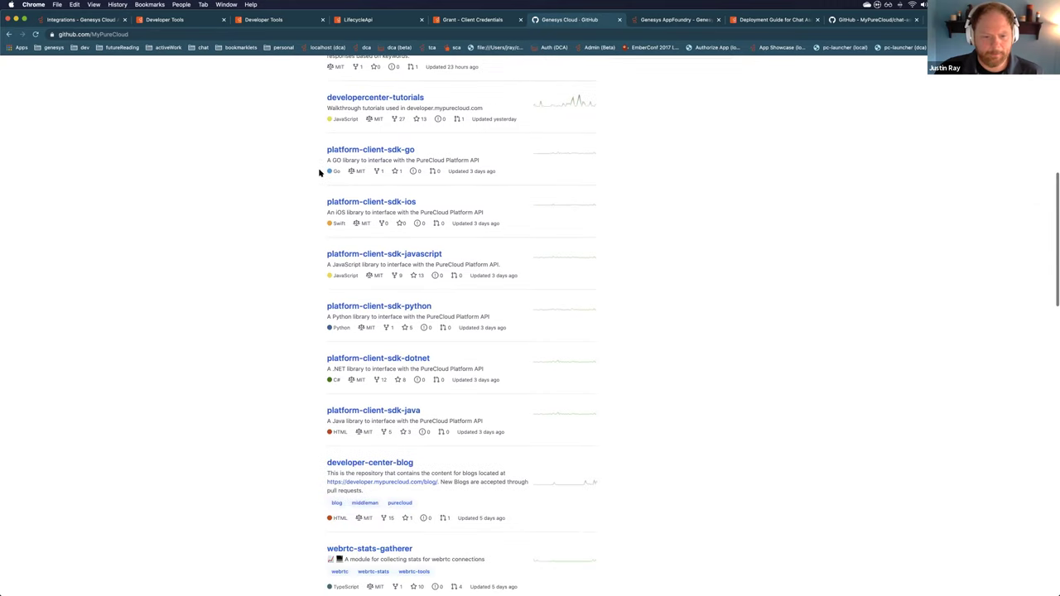
pyautogui.scroll(15, 307, 213)
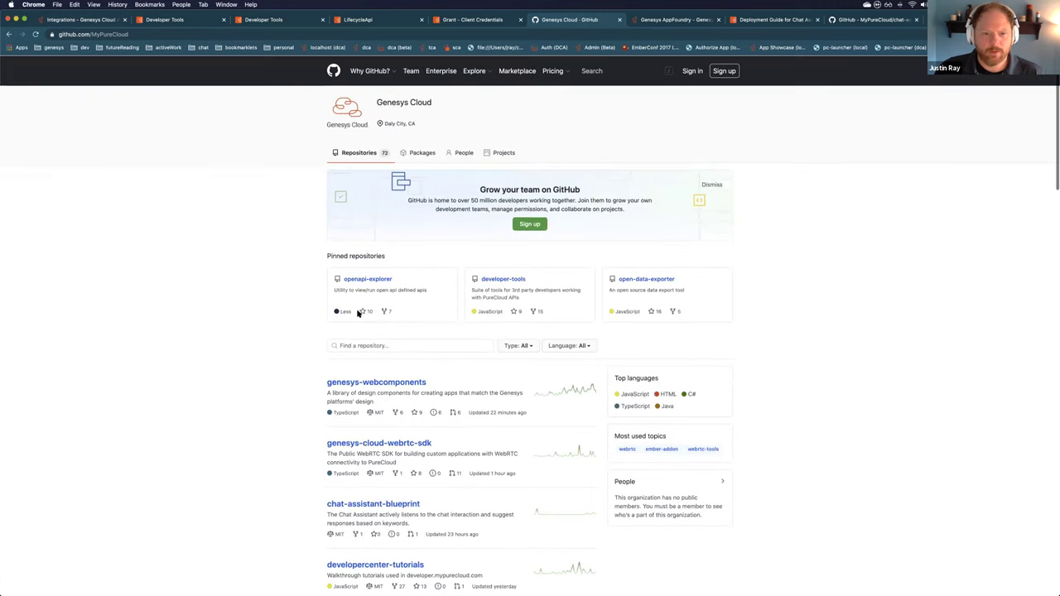
# Search the organization's repositories for "example" and look through the whole result list
pyautogui.click(364, 346)
pyautogui.write('example')
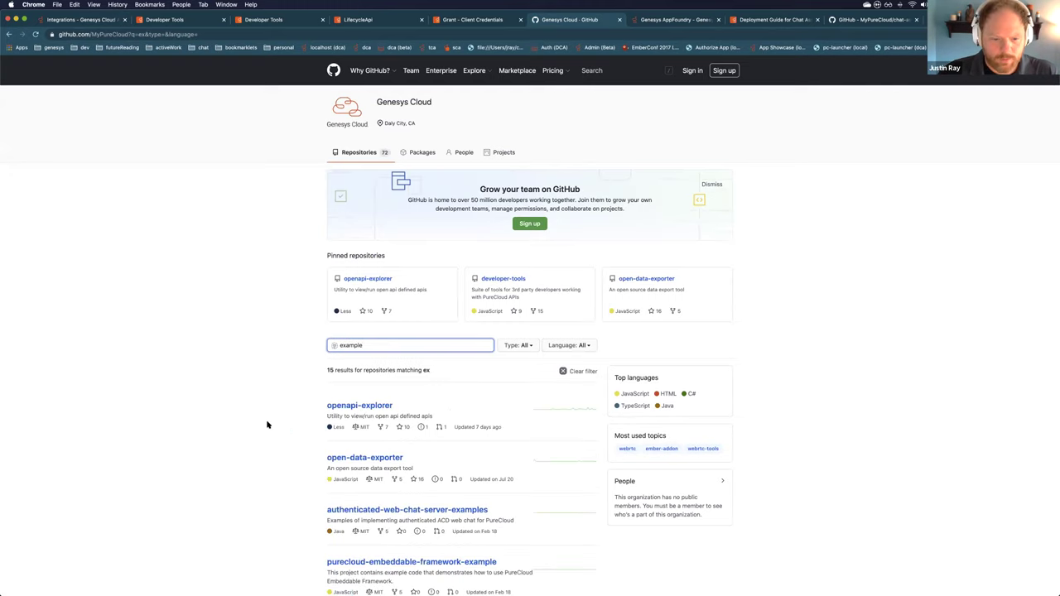
pyautogui.scroll(-3, 267, 425)
pyautogui.scroll(-6, 268, 425)
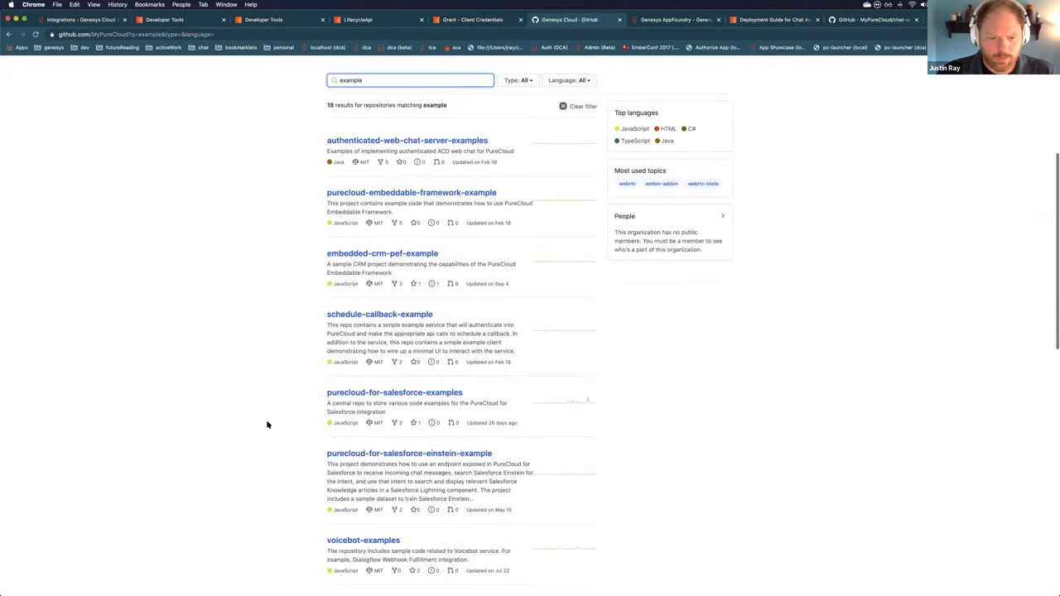
pyautogui.scroll(-10, 267, 425)
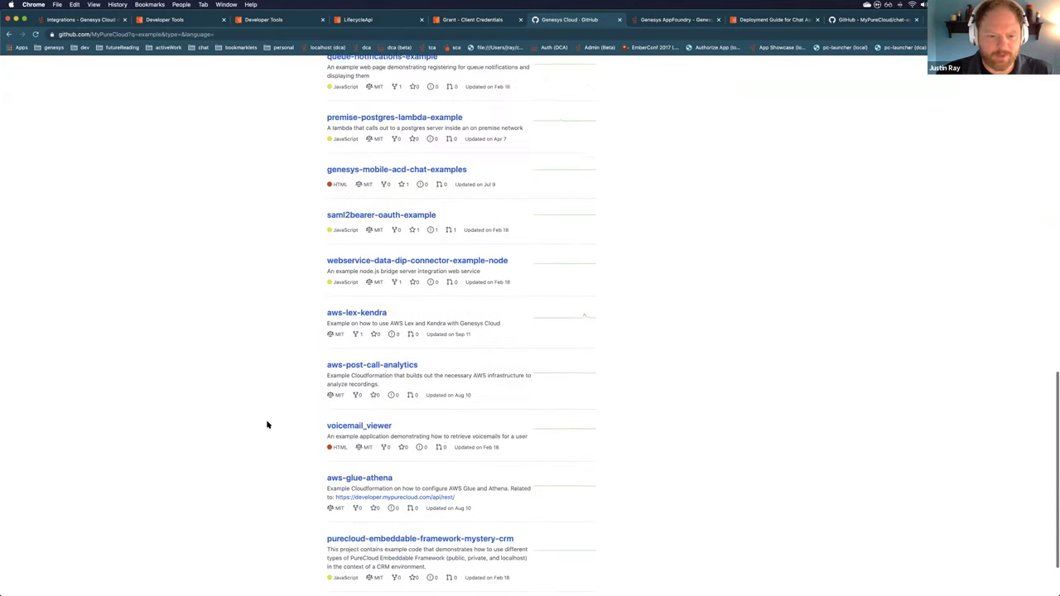
pyautogui.scroll(18, 267, 425)
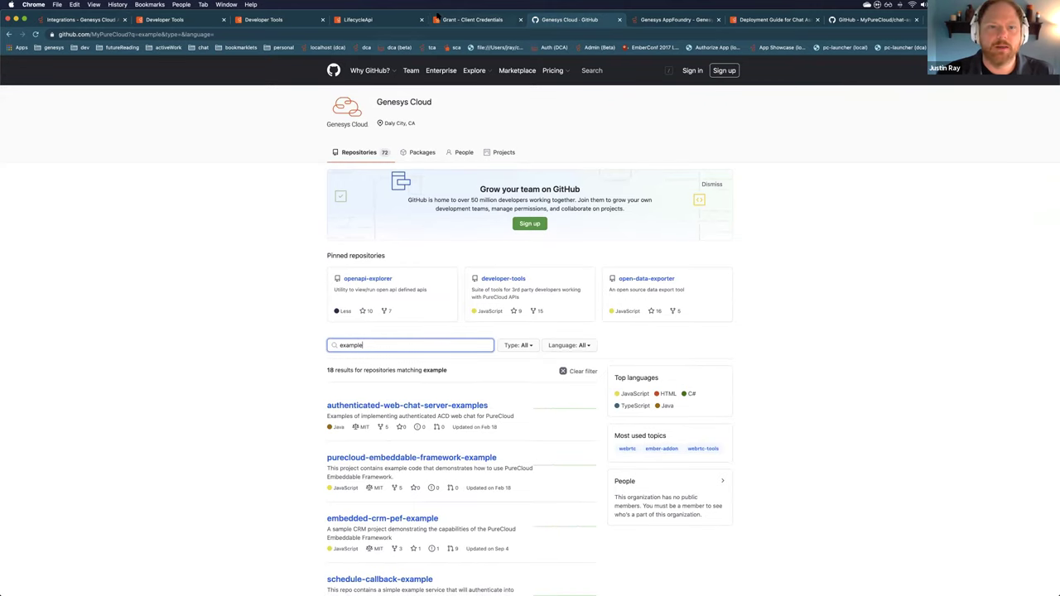
# Show the Genesys Cloud Chat Assistant Template listing on AppFoundry and return to the PureCloud Toast Demo configuration
pyautogui.click(700, 20)
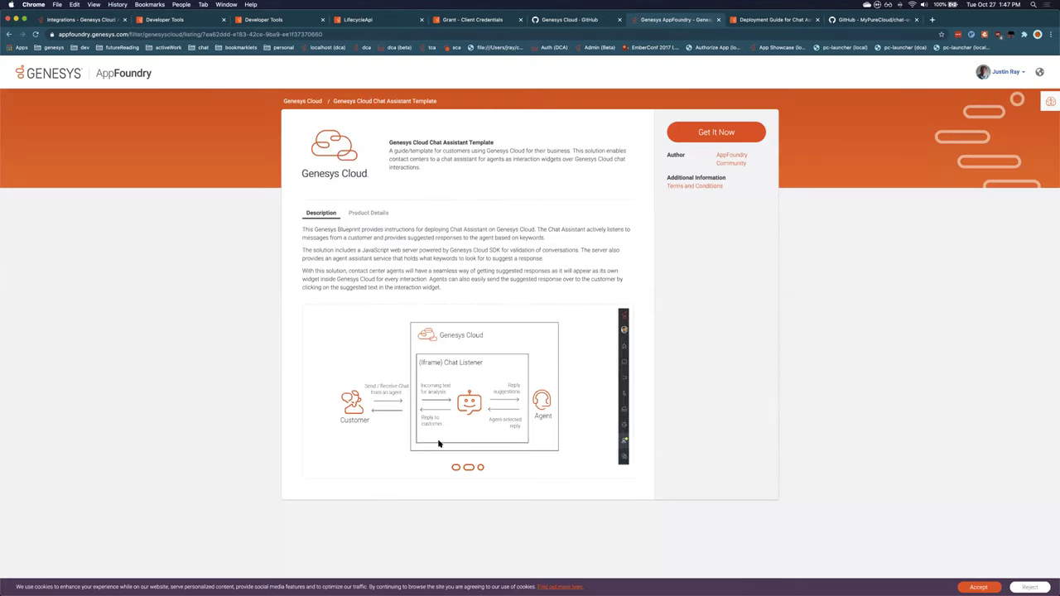
pyautogui.click(99, 22)
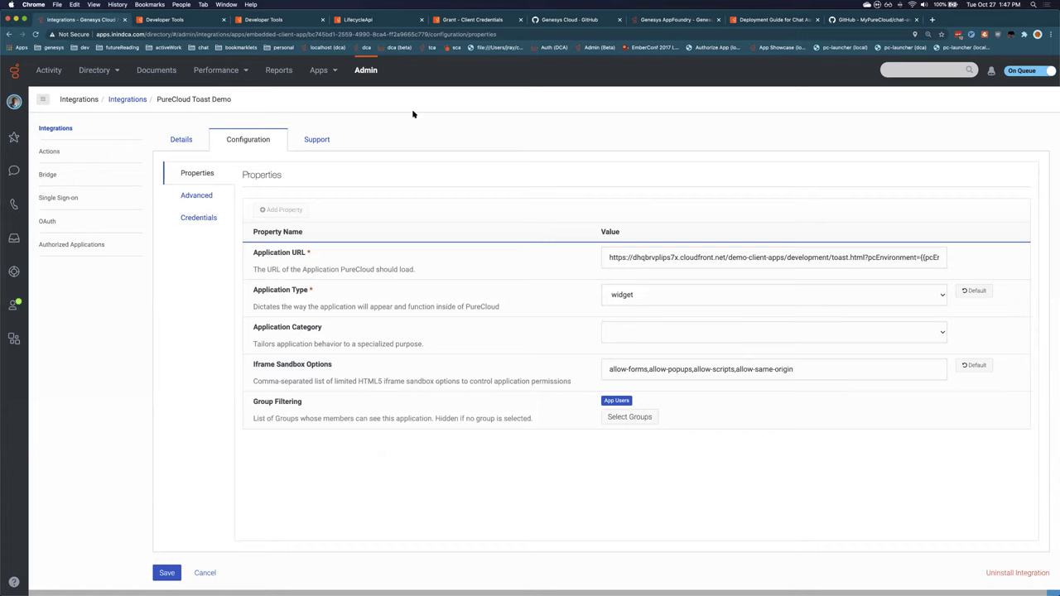
pyautogui.press('super+p')
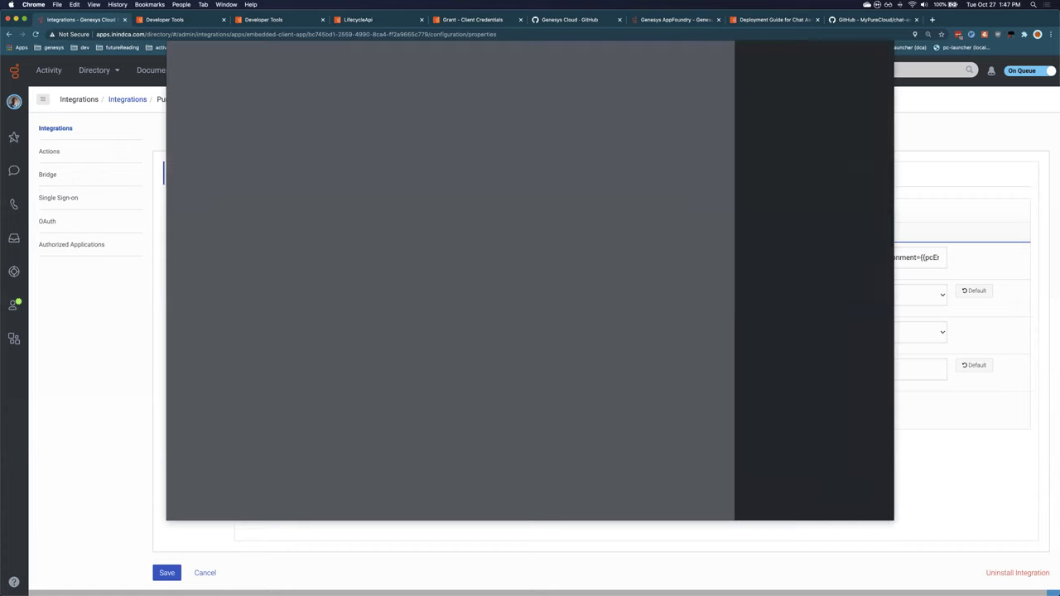
pyautogui.press('Escape')
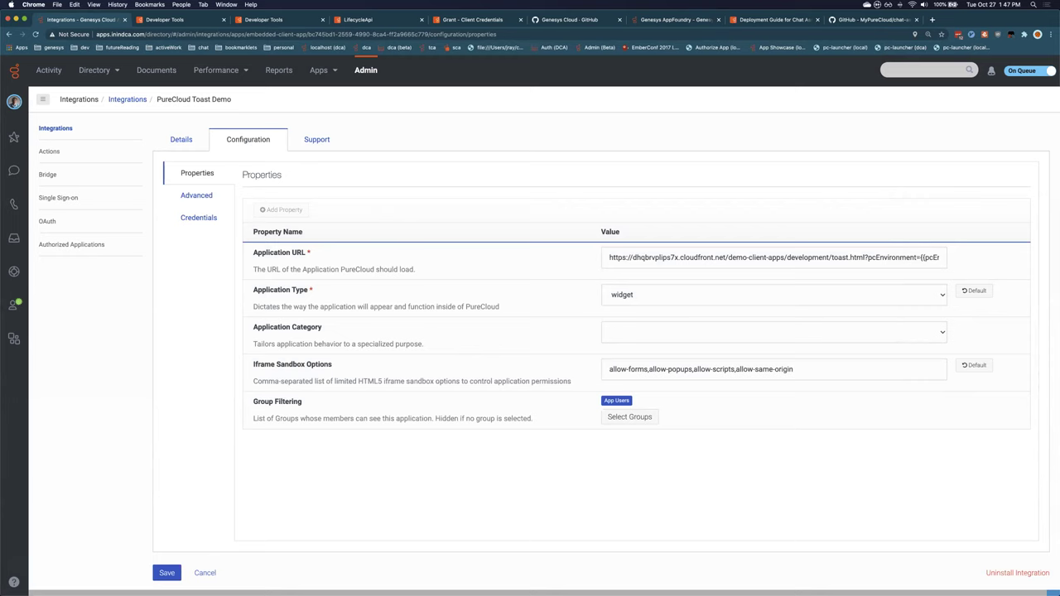
# Switch to Visual Studio Code and close profile.html and toast.html to get back to main.js
pyautogui.press('super+Tab')
pyautogui.press('super+Tab')
pyautogui.press('super+Tab')
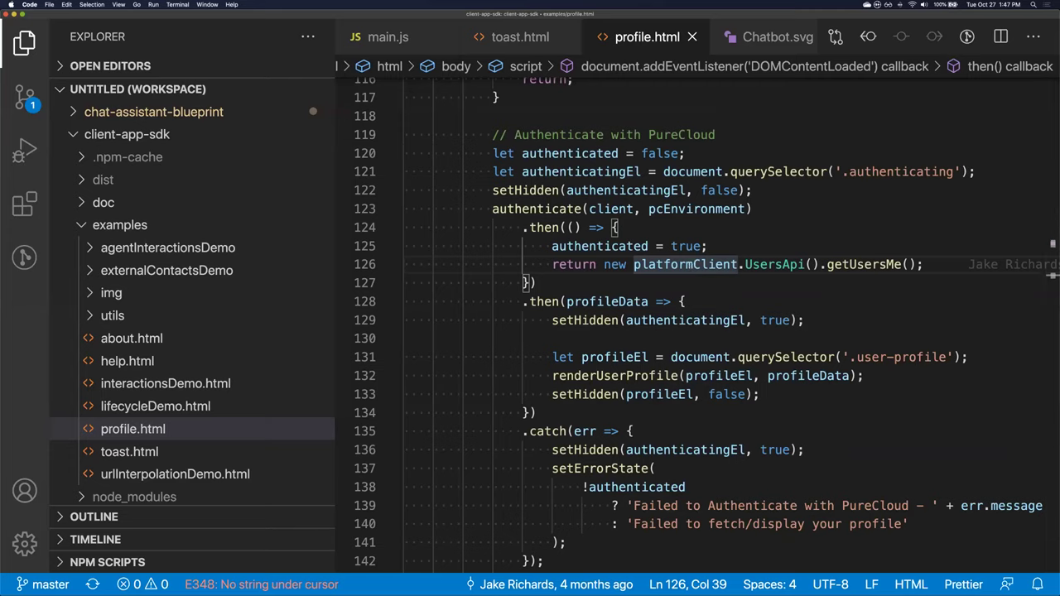
pyautogui.press('g')
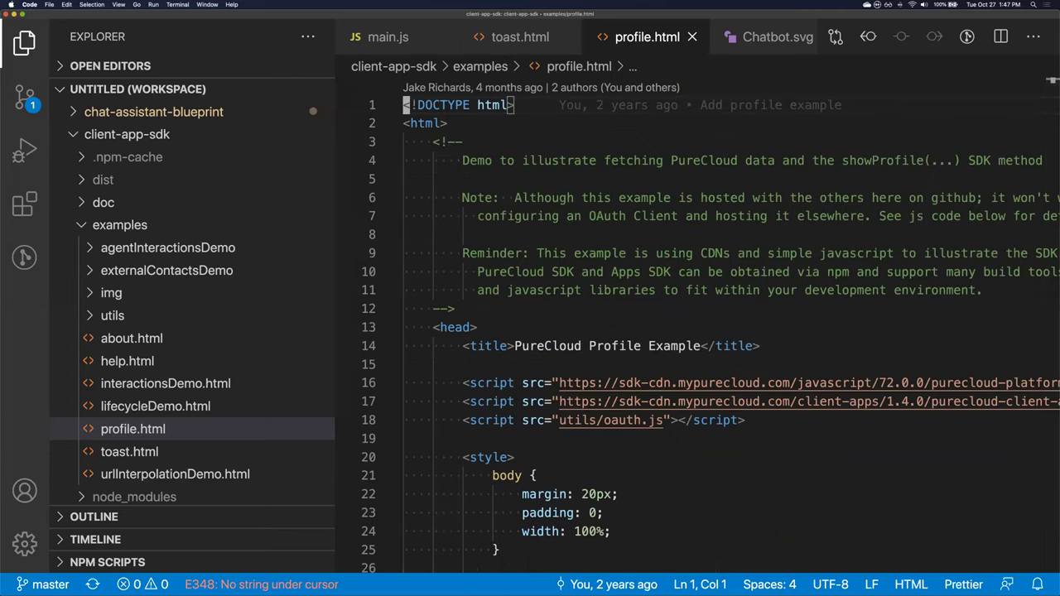
pyautogui.press('super+alt+Left')
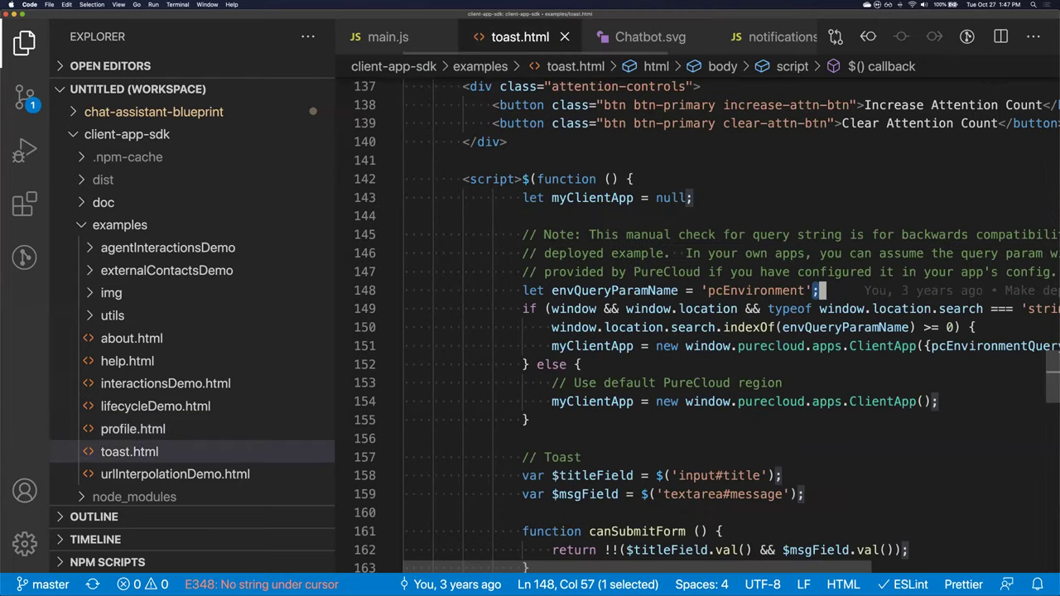
pyautogui.press('super+alt+Left')
# Find files matching "life", open lifecycleDemo.html from the client-app-sdk examples, and hide the file explorer
pyautogui.press('super+p')
pyautogui.write('life')
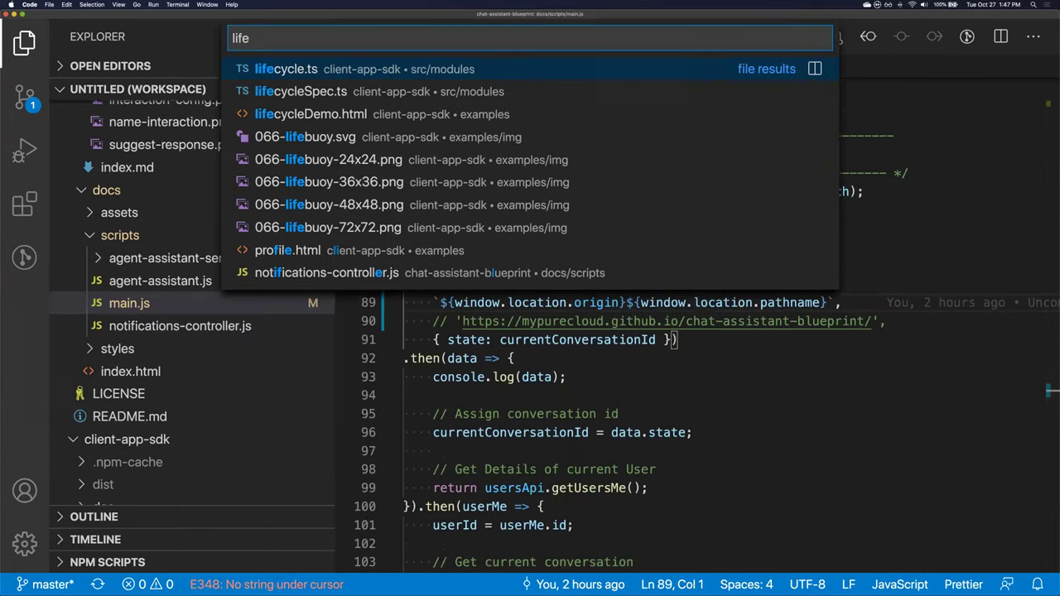
pyautogui.press('Down')
pyautogui.press('Down')
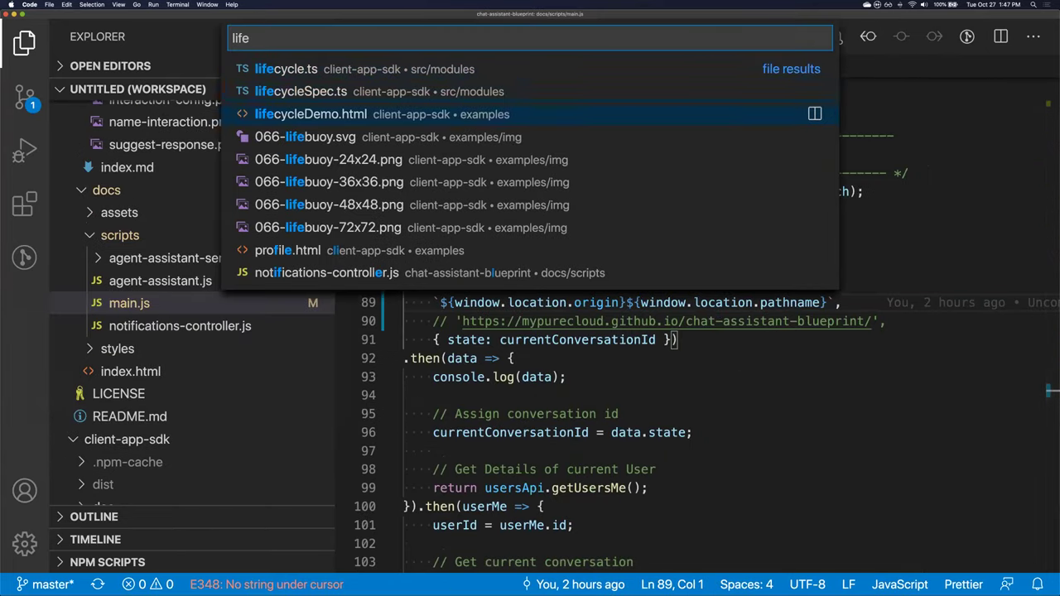
pyautogui.press('Return')
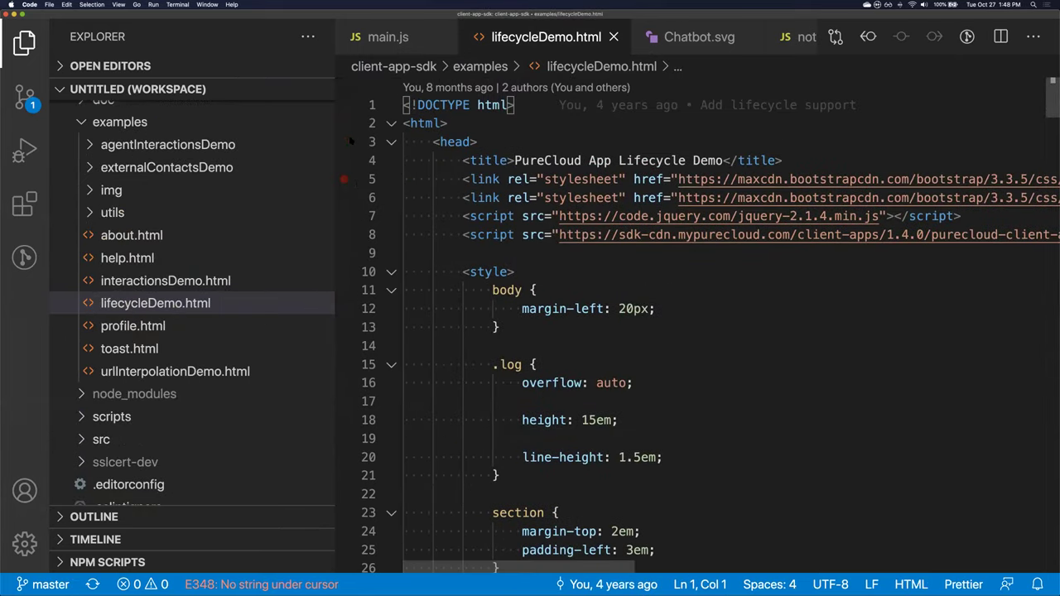
pyautogui.press('super+b')
# Read down lifecycleDemo.html to the addBootstrapListener call on line 176 and place the cursor in "lifecycle"
pyautogui.scroll(-10, 361, 327)
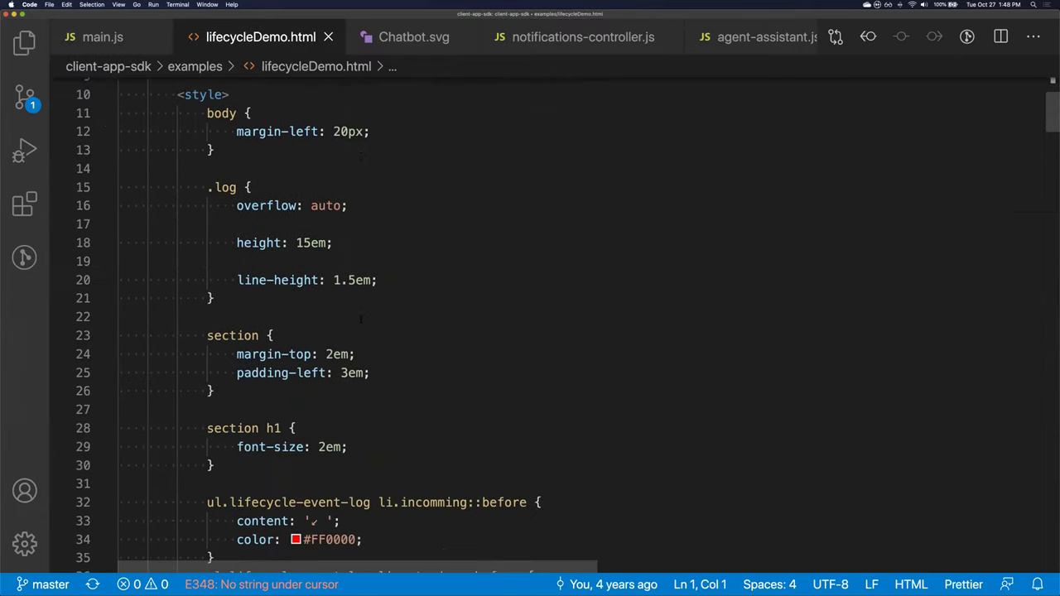
pyautogui.scroll(-15, 361, 320)
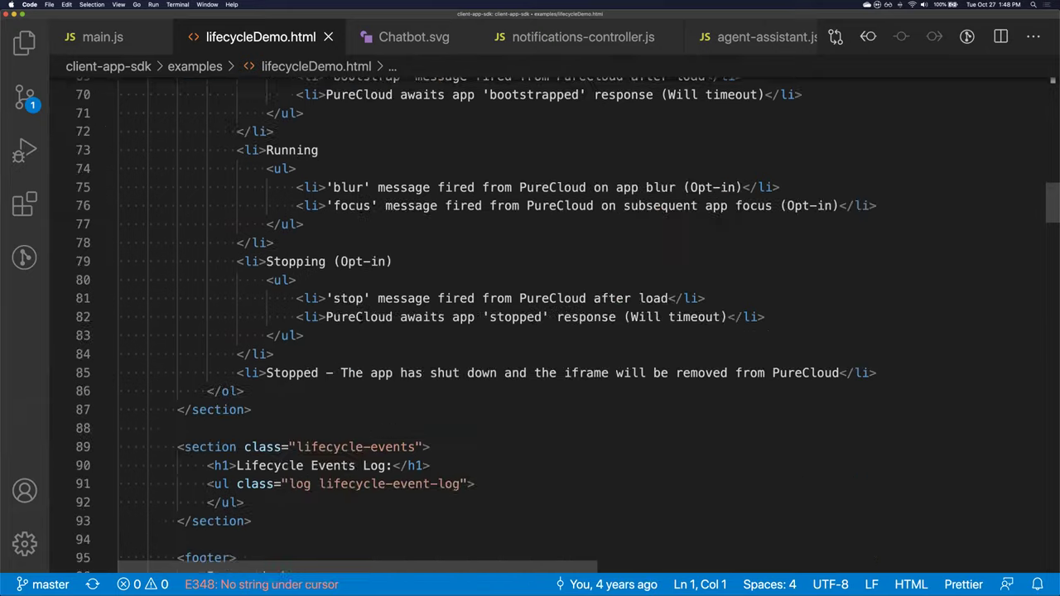
pyautogui.scroll(-8, 361, 319)
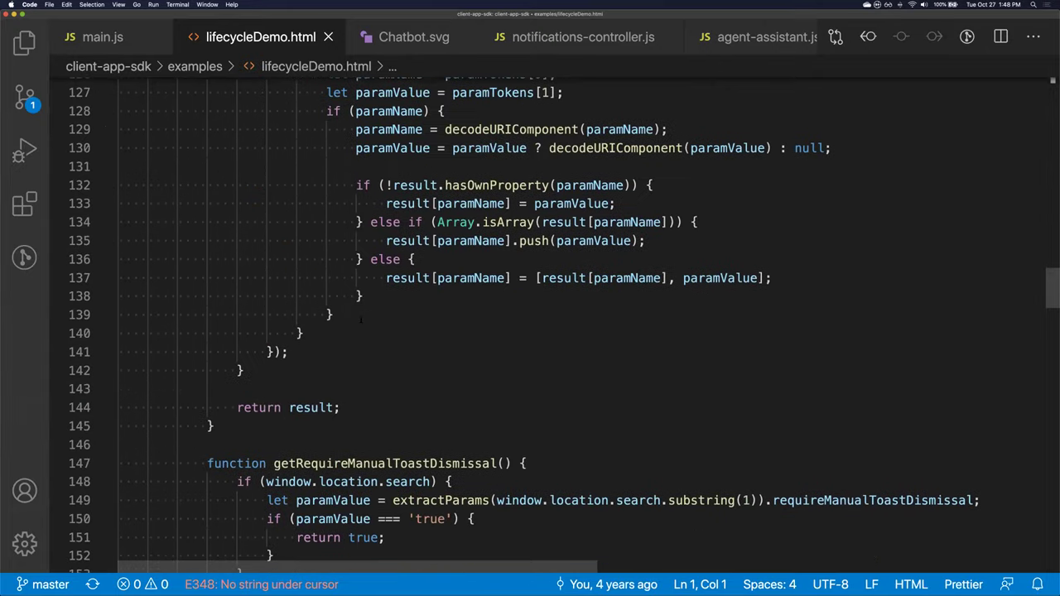
pyautogui.scroll(-5, 361, 319)
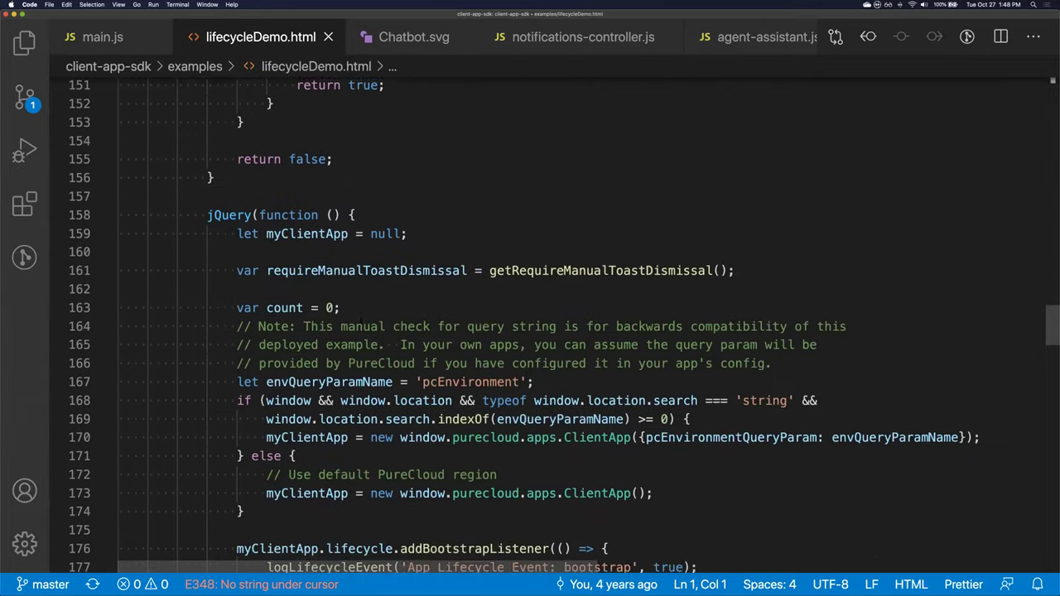
pyautogui.scroll(-3, 331, 404)
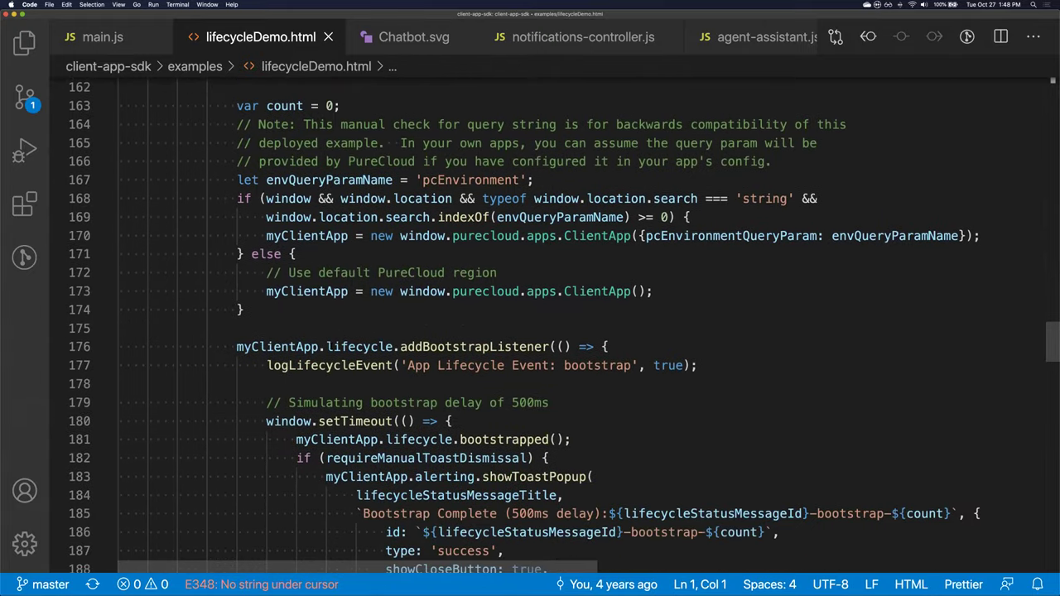
pyautogui.click(332, 348)
# Examine the bootstrap listener with its simulated 500 ms delay and the ClientApp creation using the pcEnvironment query parameter
pyautogui.scroll(-1, 332, 347)
pyautogui.scroll(-3, 303, 336)
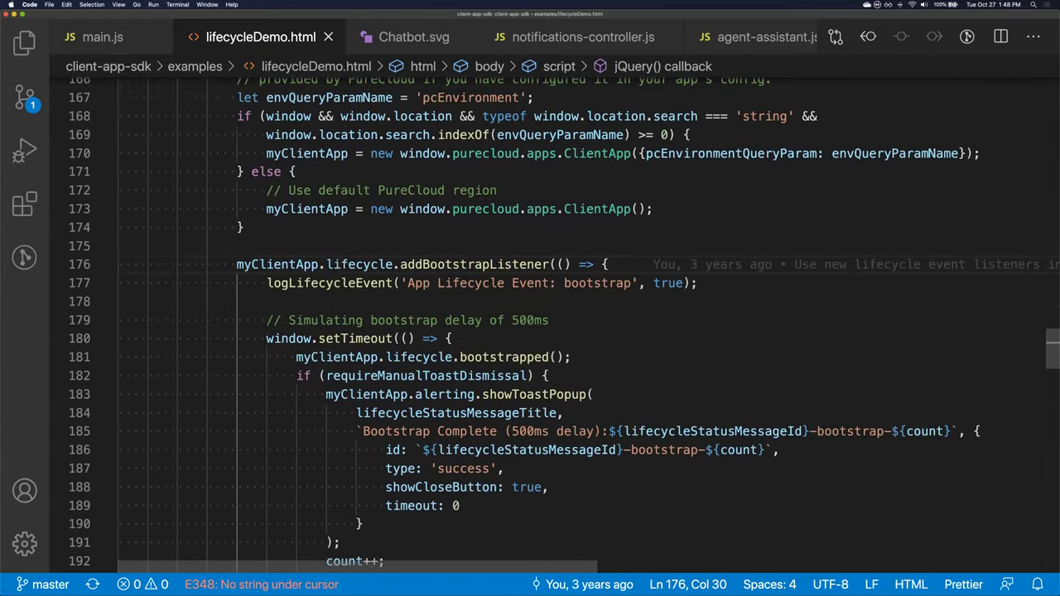
pyautogui.scroll(5, 301, 336)
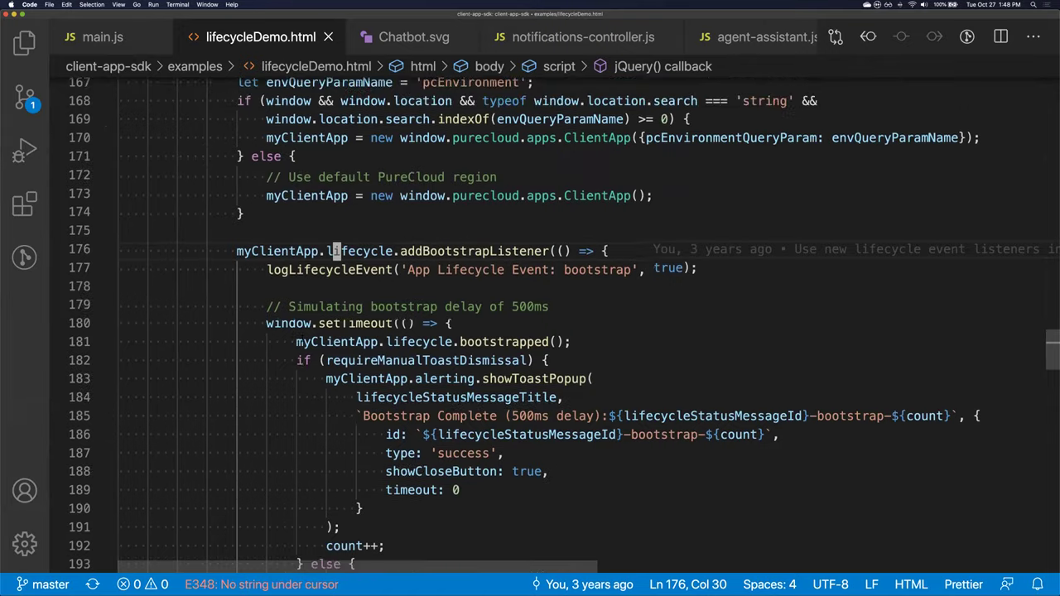
pyautogui.scroll(1, 302, 335)
pyautogui.scroll(1, 301, 336)
pyautogui.scroll(-1, 302, 337)
pyautogui.scroll(-2, 303, 336)
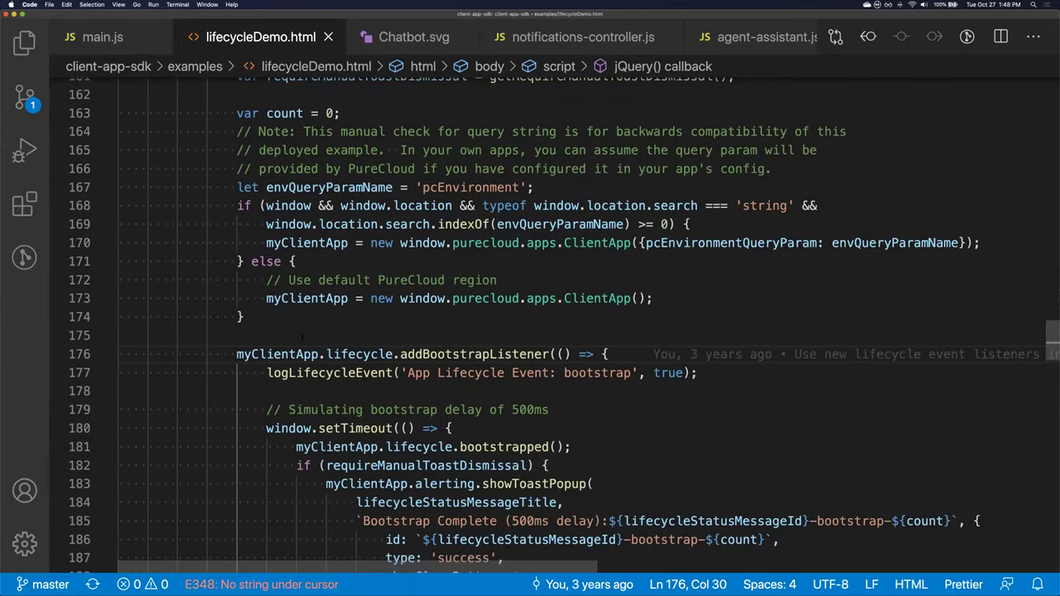
pyautogui.scroll(-5, 302, 337)
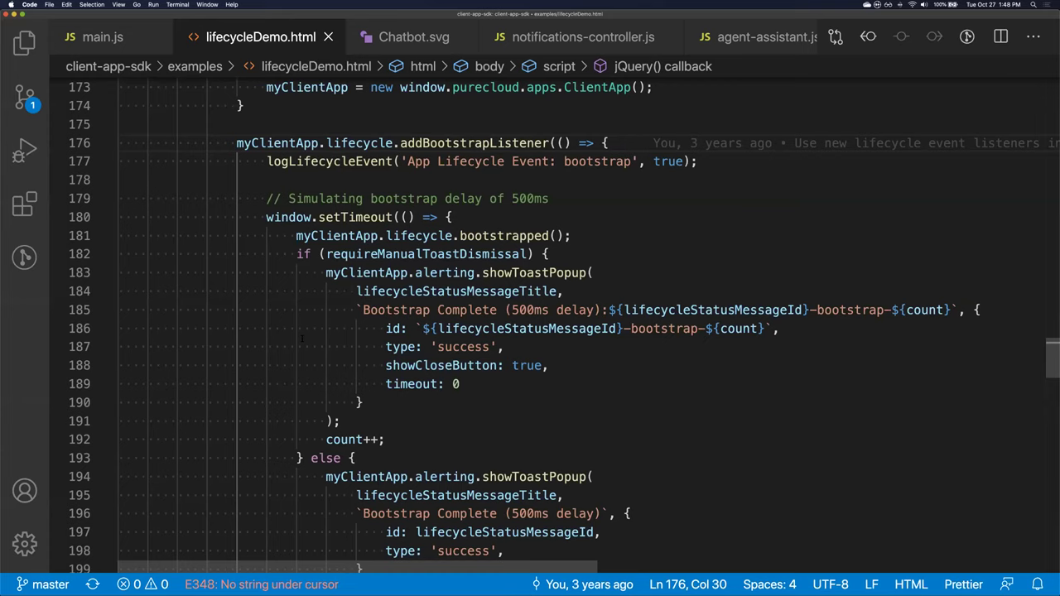
pyautogui.scroll(6, 303, 338)
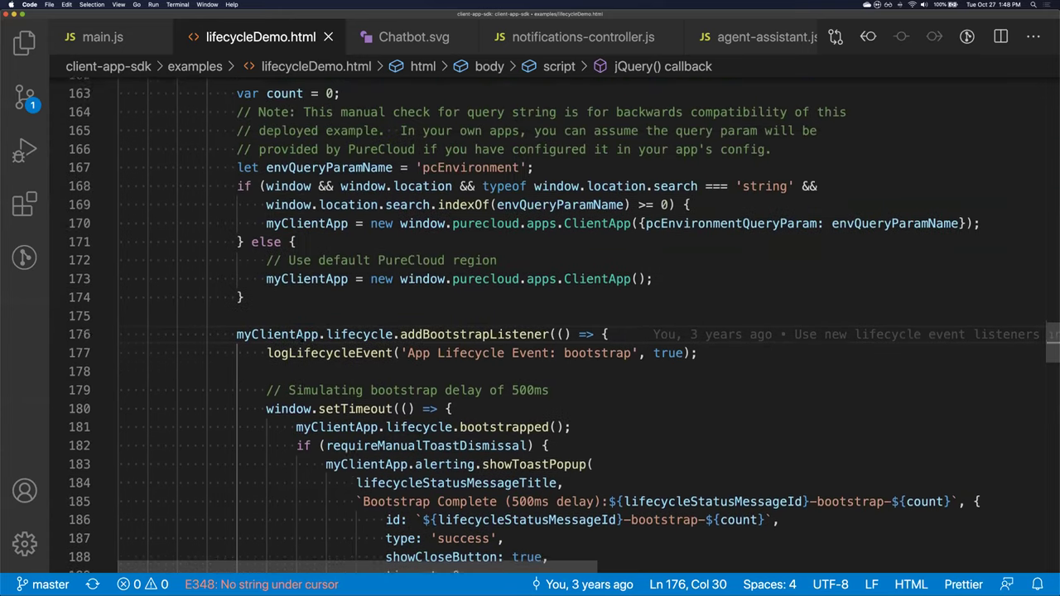
pyautogui.scroll(4, 295, 262)
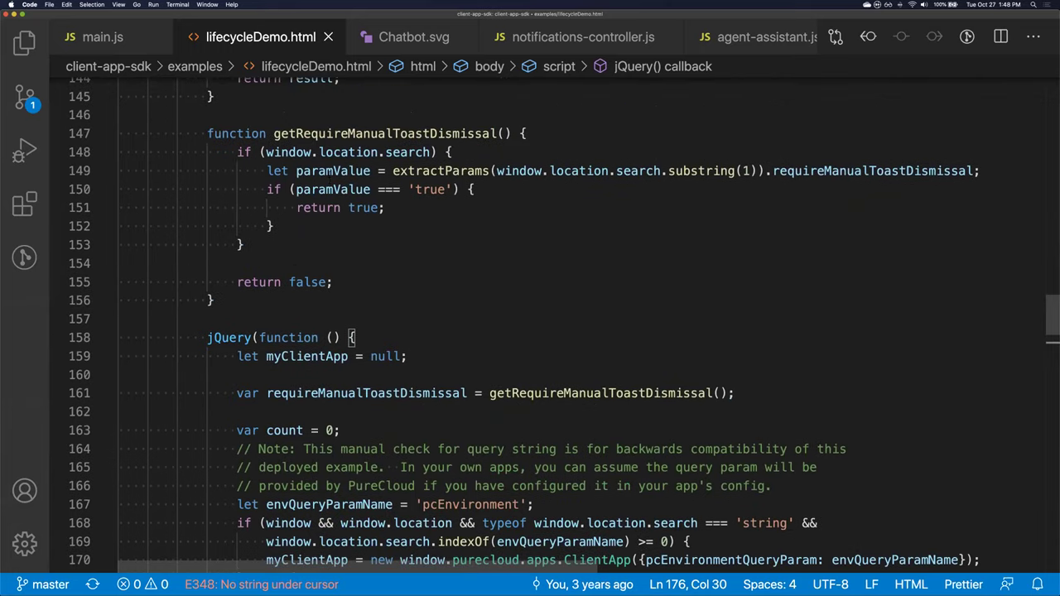
# Open main.js from the chat-assistant-blueprint scripts and place the cursor on line 107, above the setupChatChannel call
pyautogui.click(533, 244)
pyautogui.press('super+p')
pyautogui.write('main')
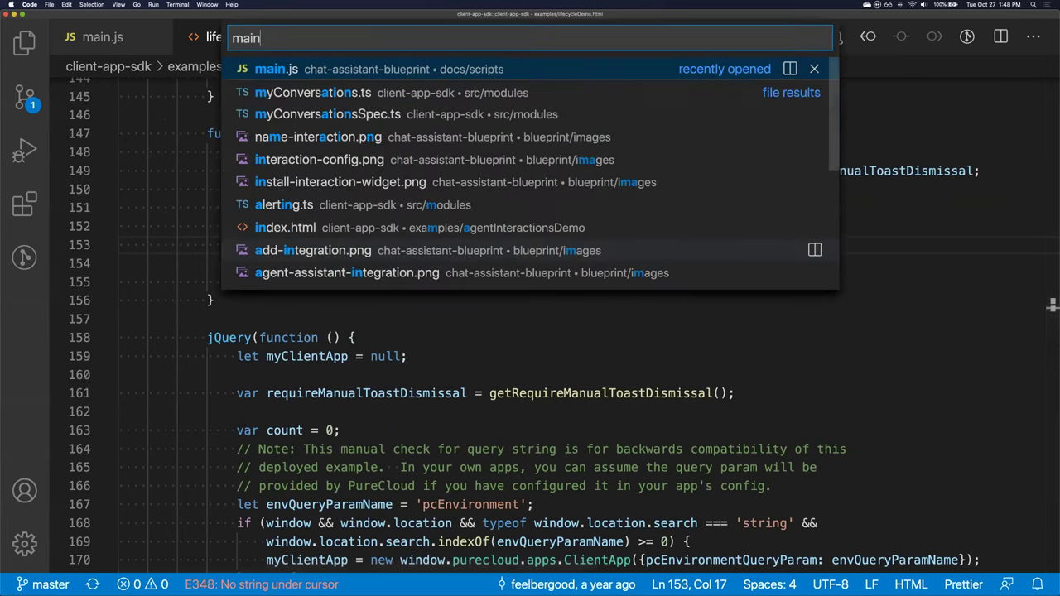
pyautogui.write('.j')
pyautogui.press('Return')
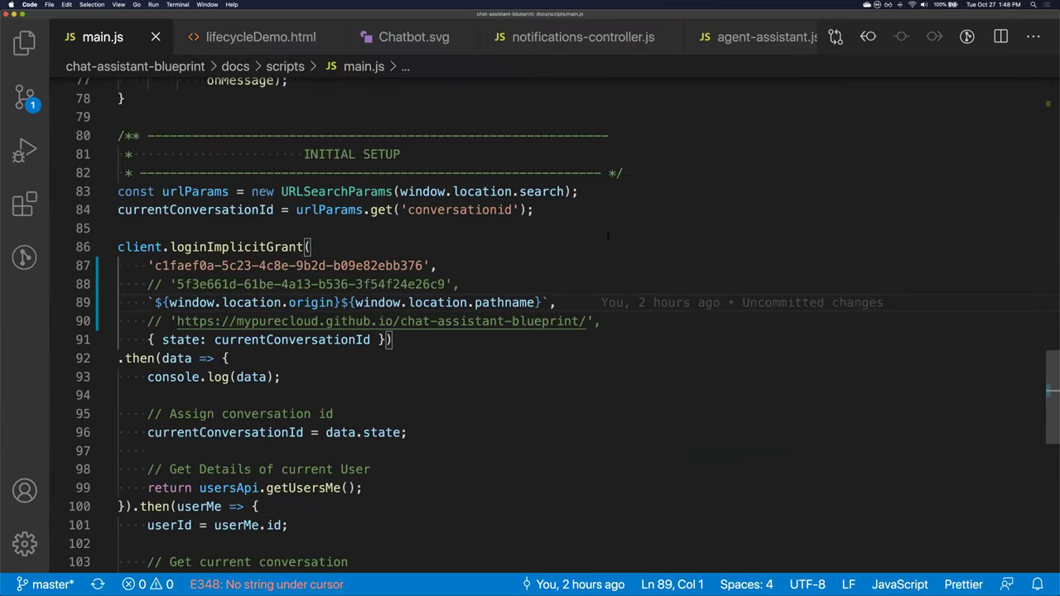
pyautogui.scroll(-8, 607, 236)
pyautogui.scroll(1, 468, 101)
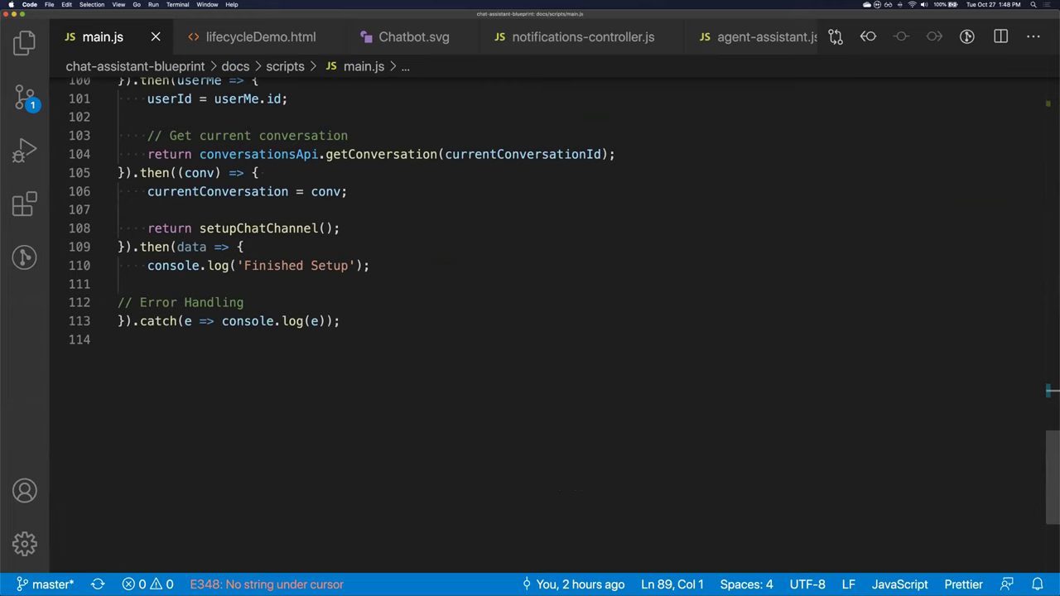
pyautogui.click(121, 209)
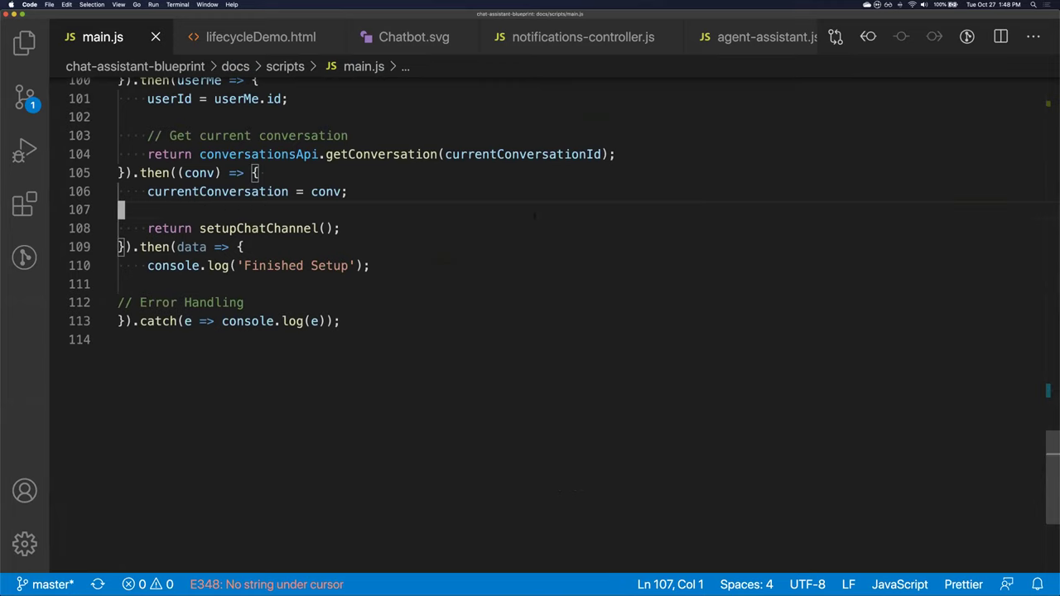
# Return to lifecycleDemo.html and examine the getRequireManualToastDismissal and extractParams functions that parse the query string
pyautogui.click(248, 40)
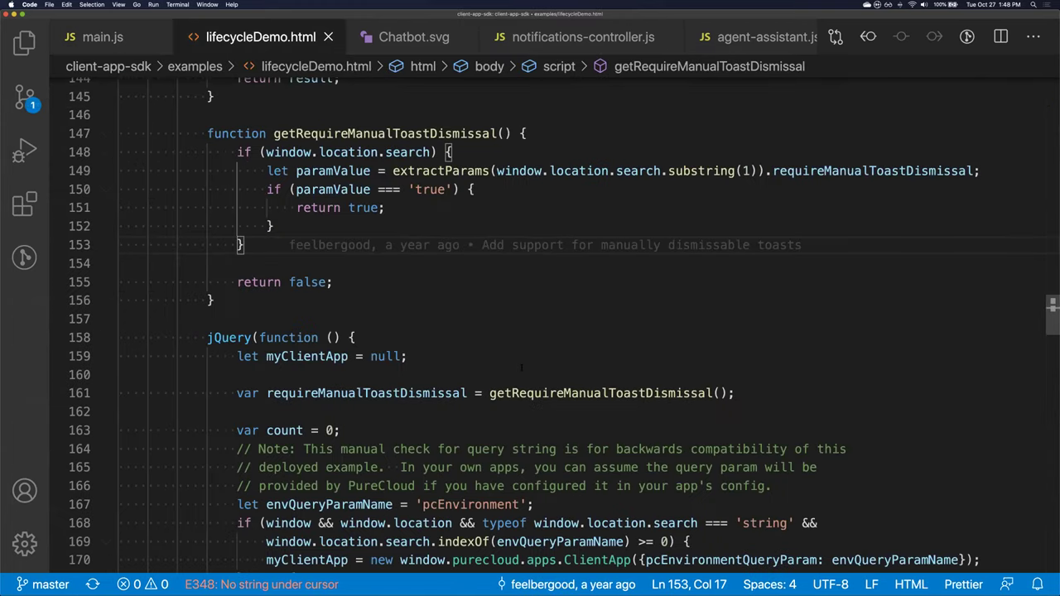
pyautogui.scroll(-2, 522, 367)
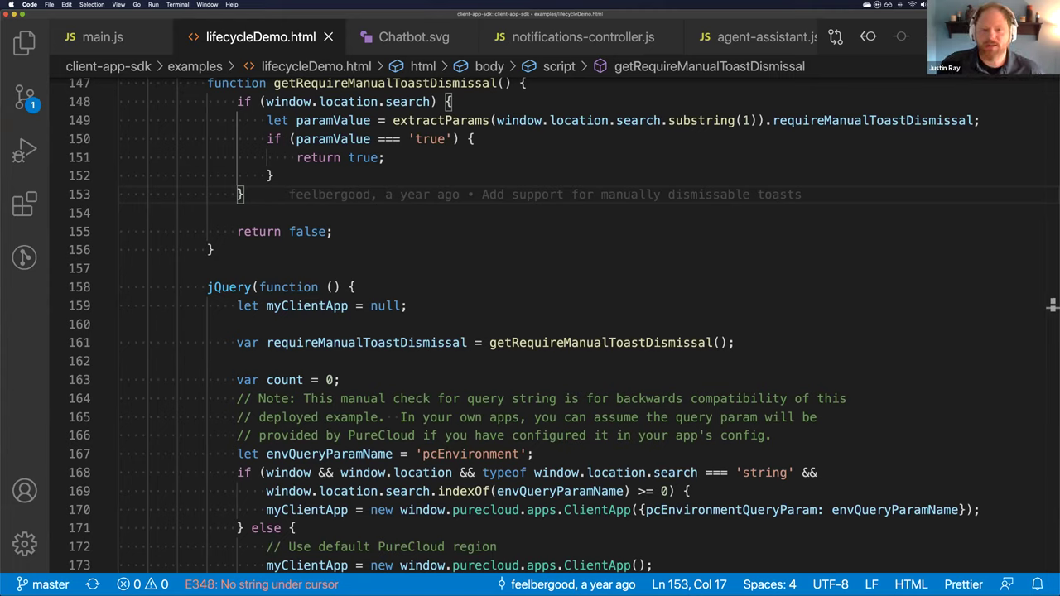
pyautogui.click(477, 342)
pyautogui.scroll(-3, 476, 348)
pyautogui.scroll(5, 477, 352)
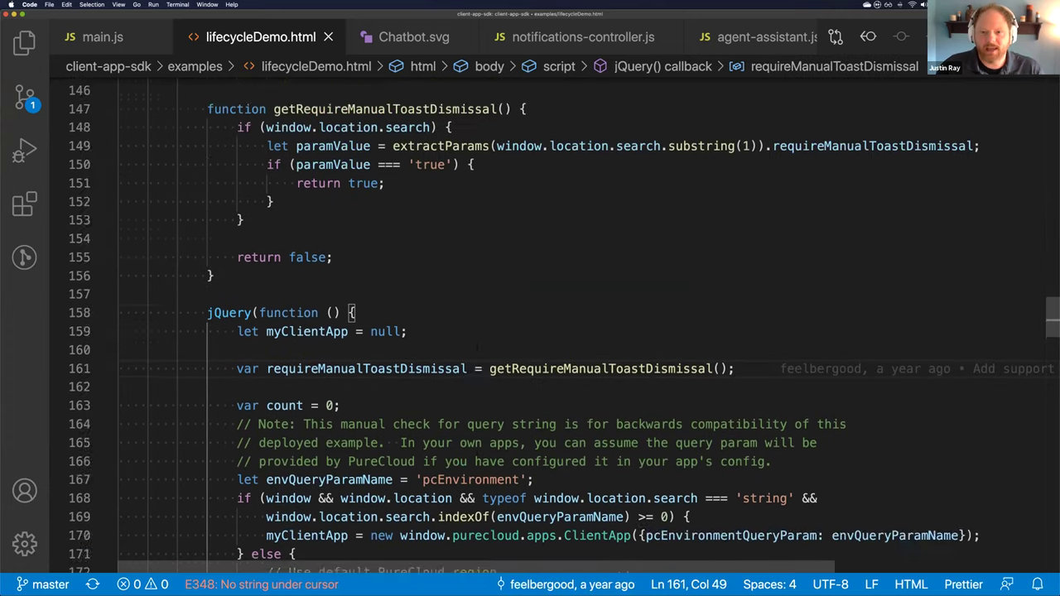
pyautogui.scroll(3, 520, 320)
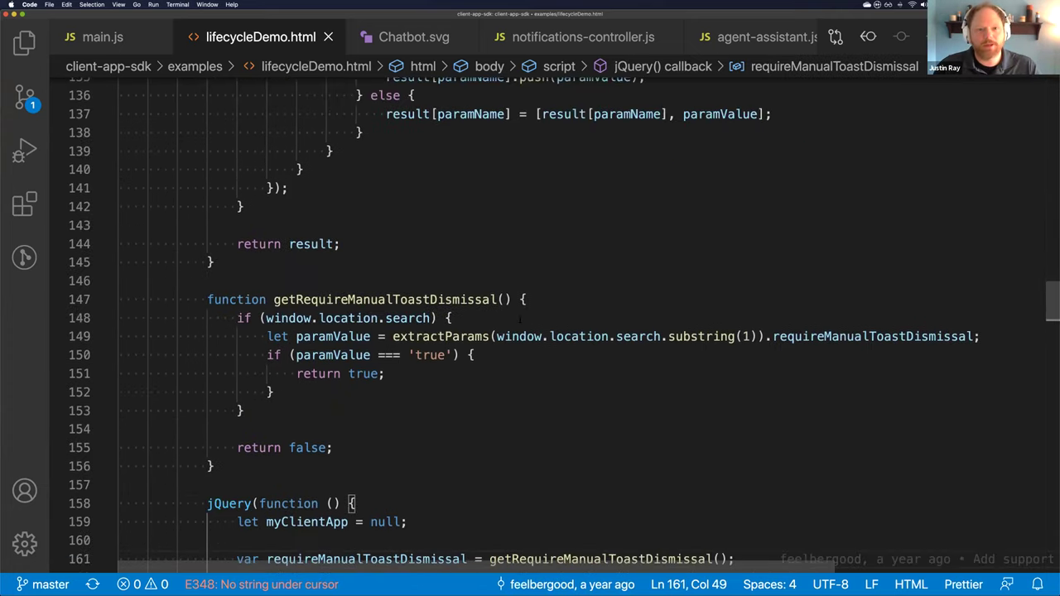
pyautogui.scroll(5, 539, 291)
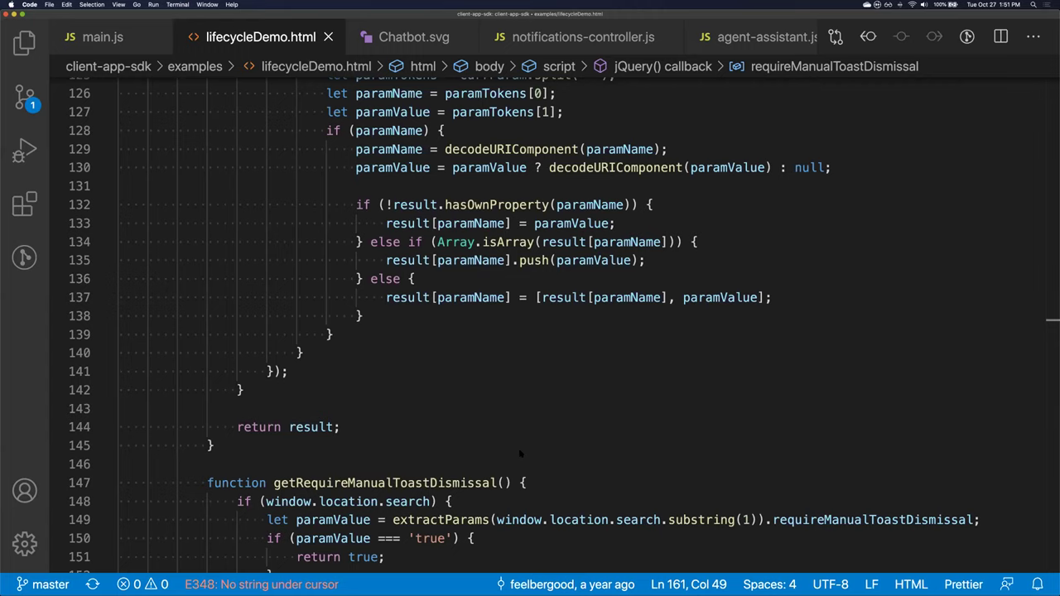
pyautogui.click(299, 353)
pyautogui.scroll(5, 300, 353)
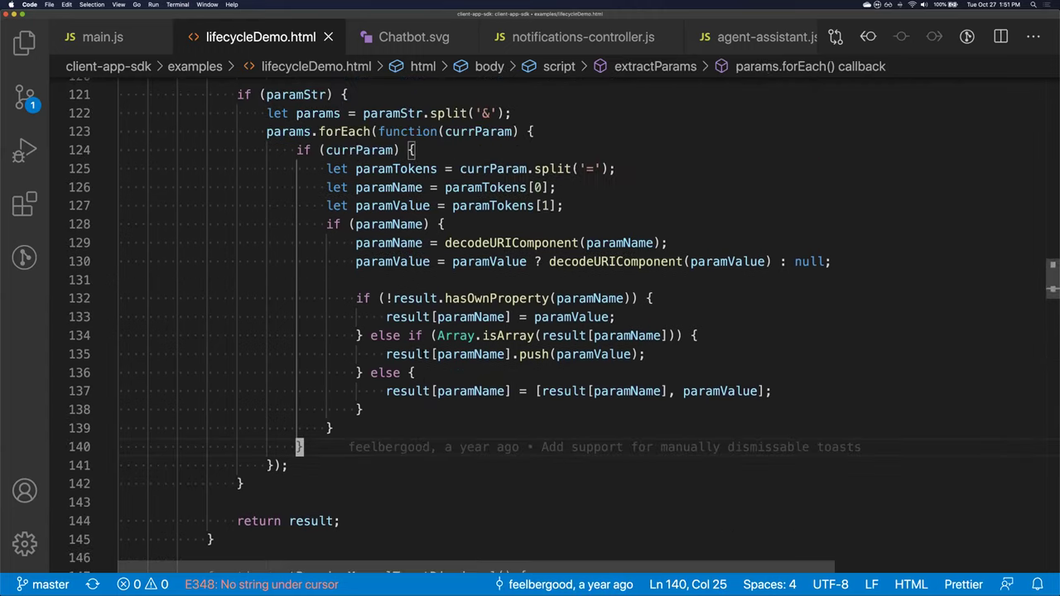
pyautogui.scroll(-1, 564, 325)
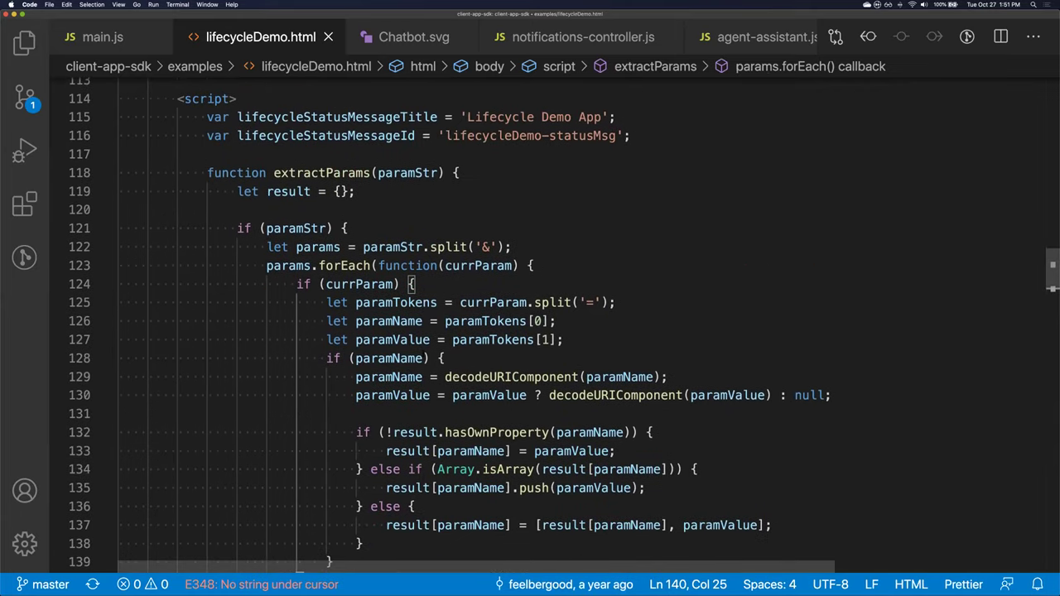
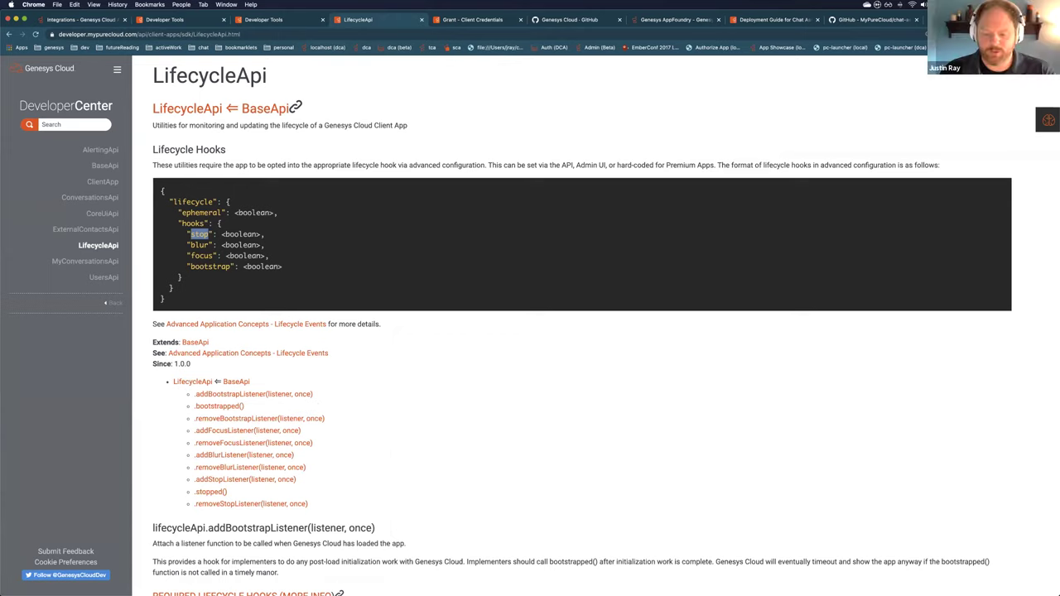
# Switch to Chrome, skim the LifecycleApi page, and go from the Developer Center home page to Client Apps under APIs
pyautogui.scroll(-1, 381, 372)
pyautogui.scroll(-2, 381, 372)
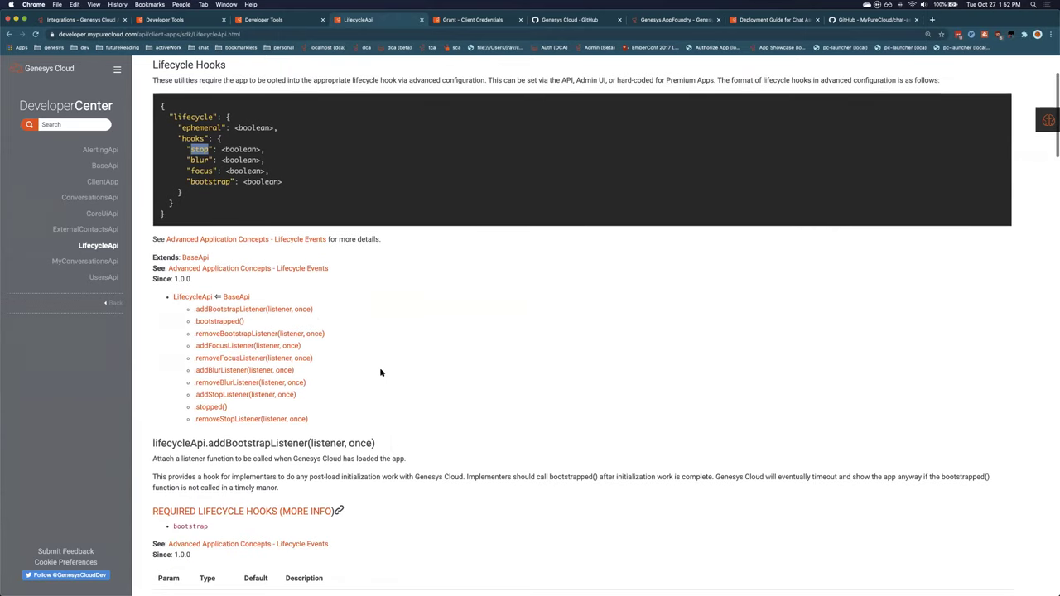
pyautogui.scroll(3, 381, 372)
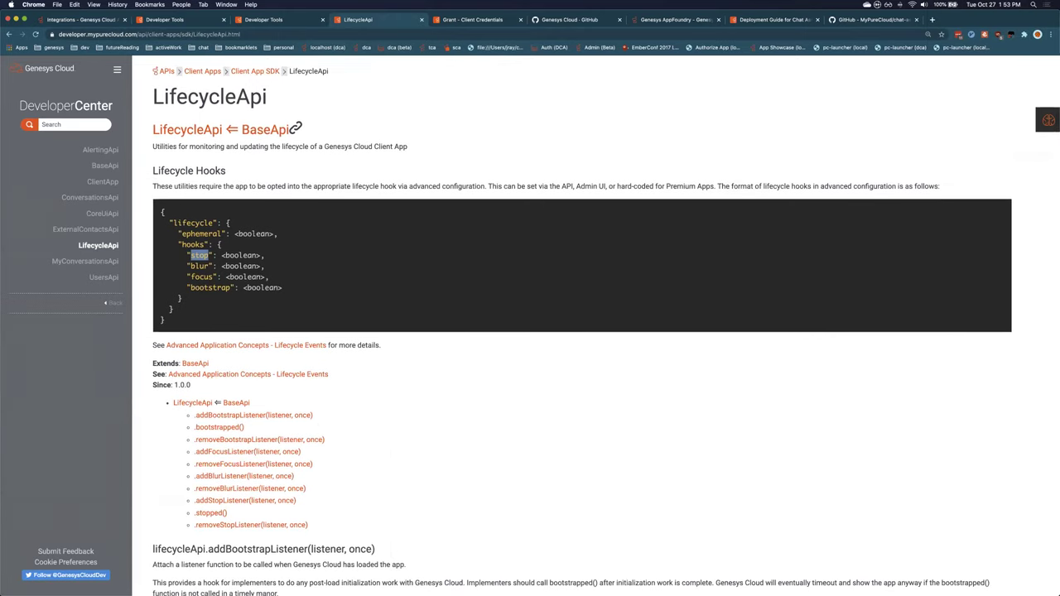
pyautogui.click(499, 374)
pyautogui.click(58, 69)
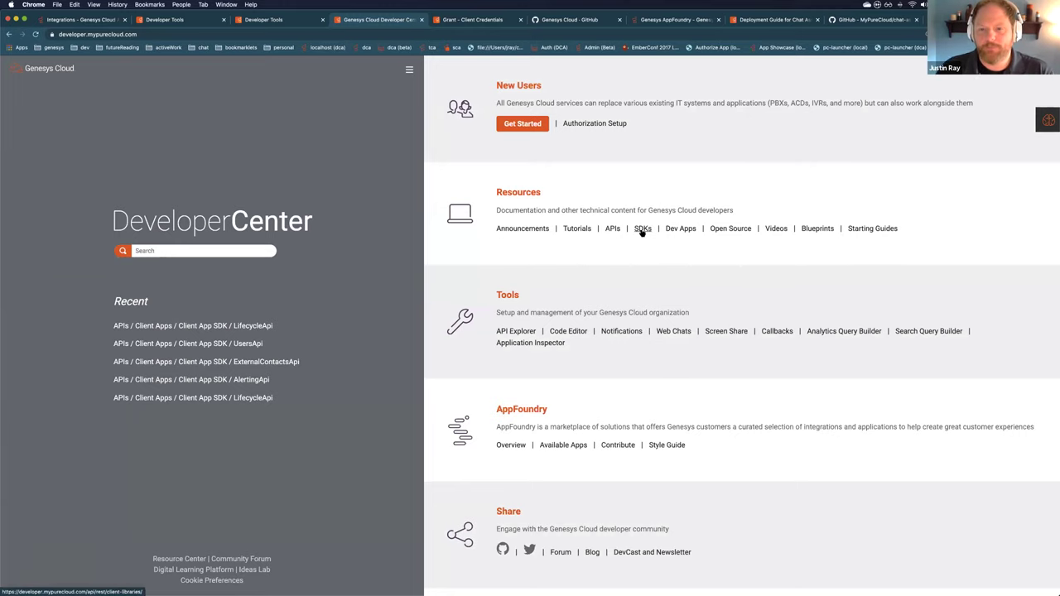
pyautogui.click(613, 228)
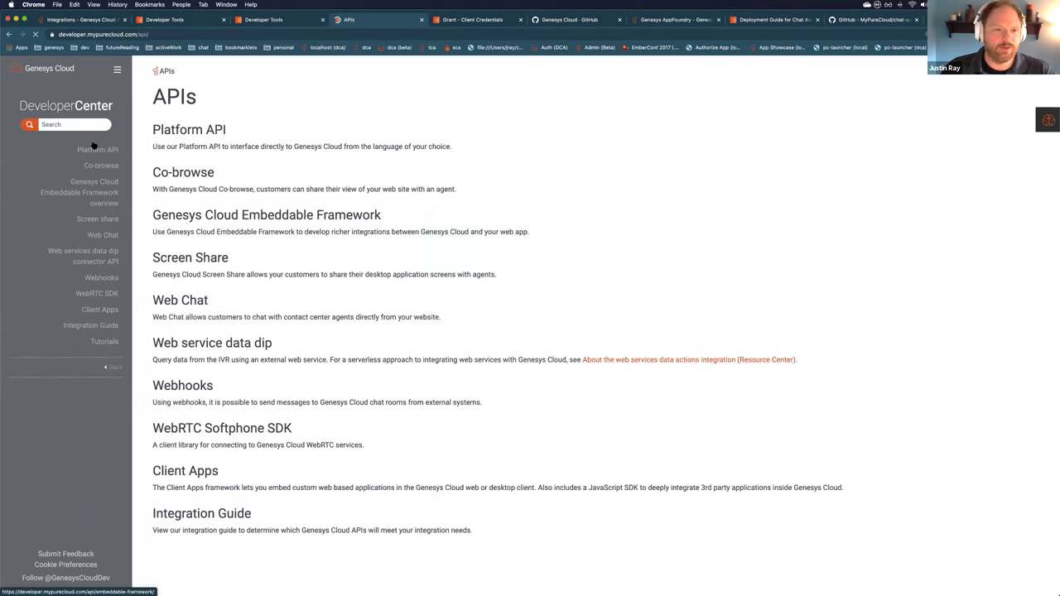
pyautogui.click(100, 308)
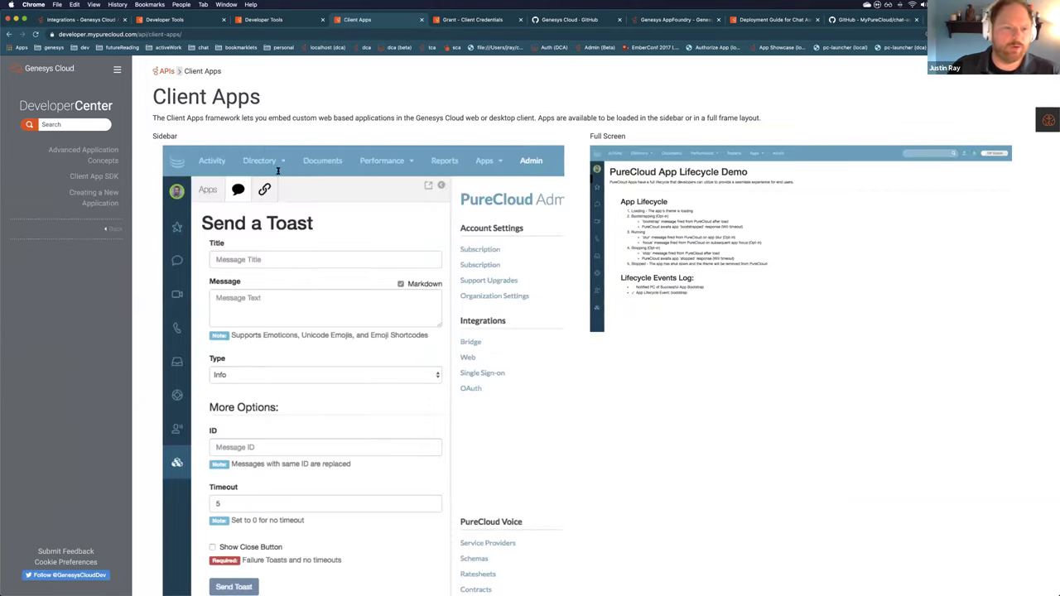
# Examine the Client Apps page, highlighting the pcLangTag and pcEnvironment macros under URL Interpolation and reading through Application Icons
pyautogui.scroll(-5, 305, 352)
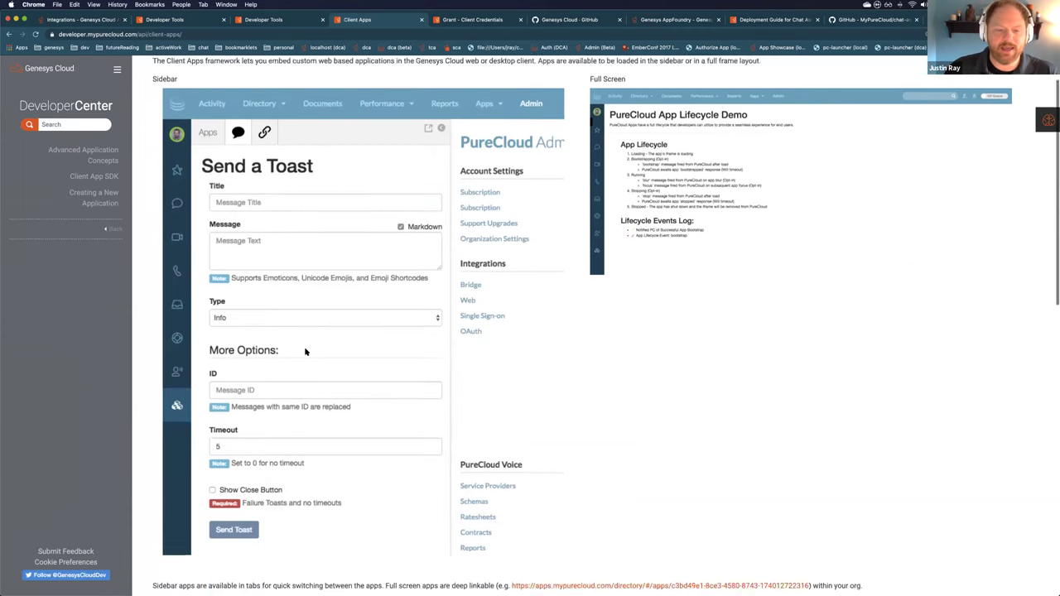
pyautogui.scroll(-2, 304, 352)
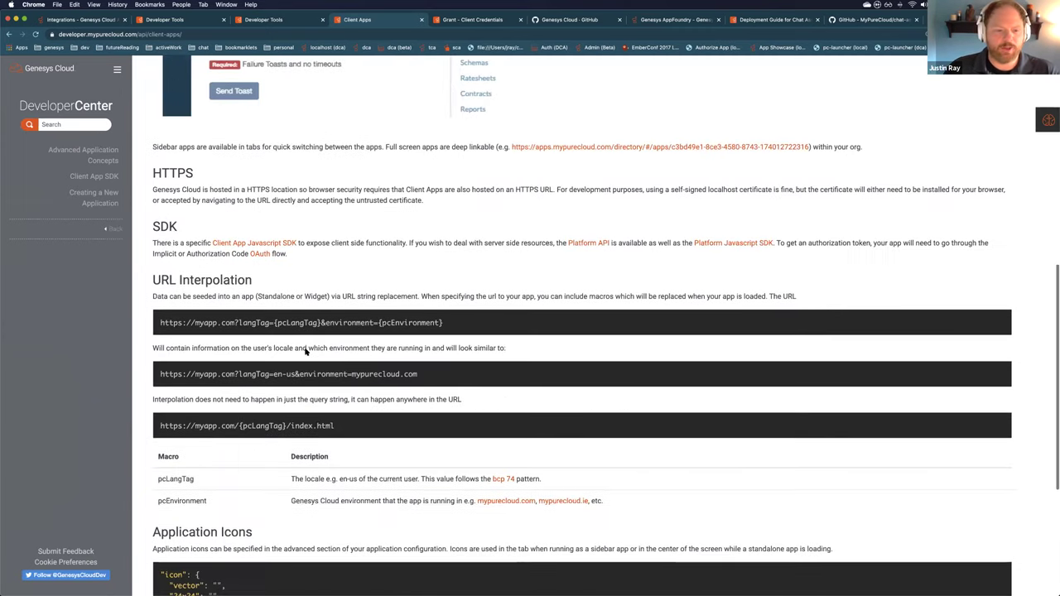
pyautogui.moveTo(157, 416); pyautogui.dragTo(345, 436)
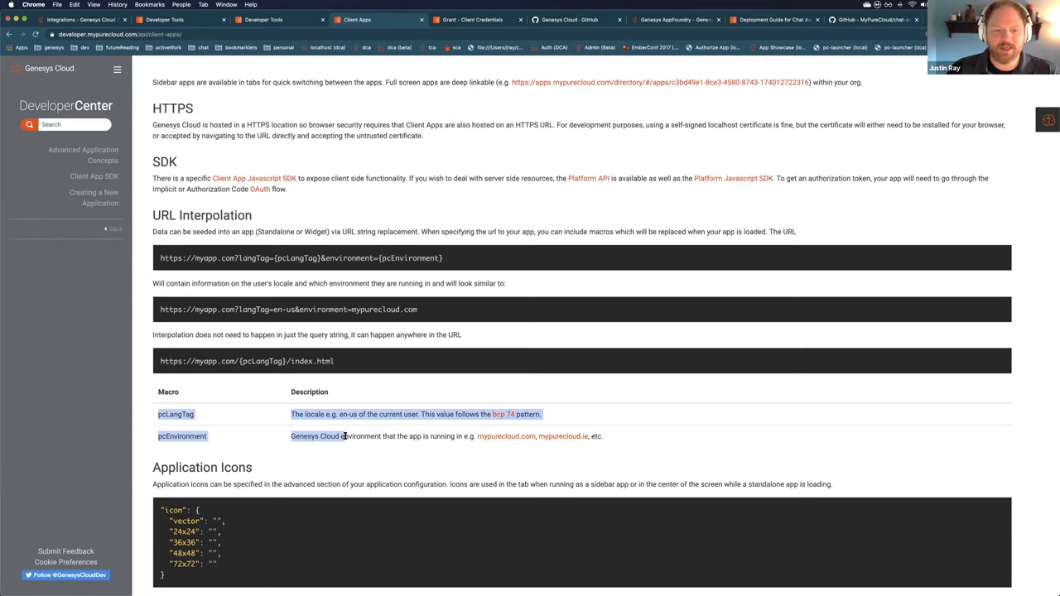
pyautogui.click(344, 437)
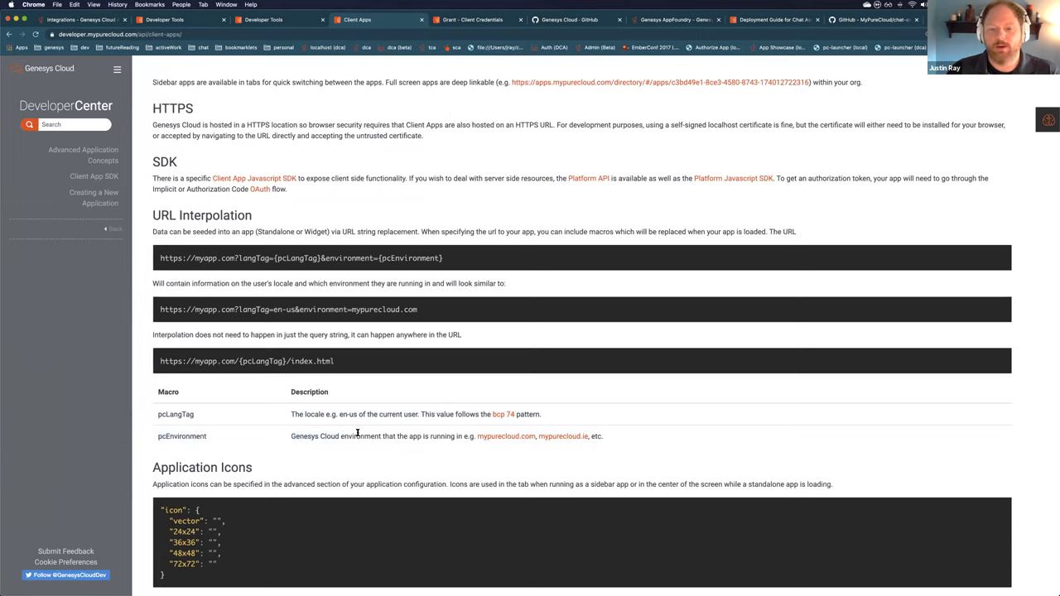
pyautogui.scroll(-1, 358, 433)
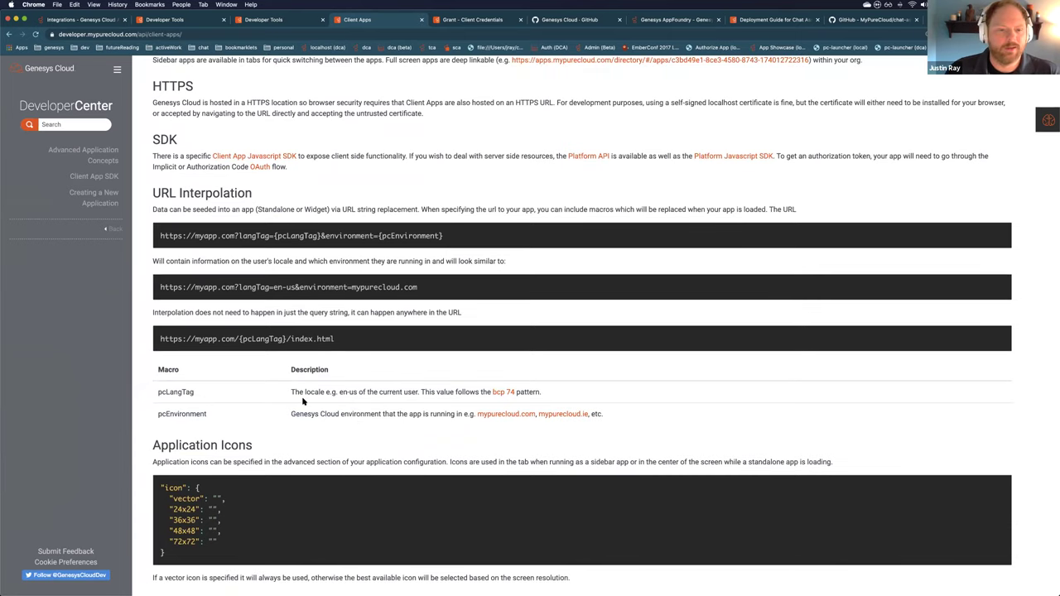
pyautogui.scroll(-5, 323, 429)
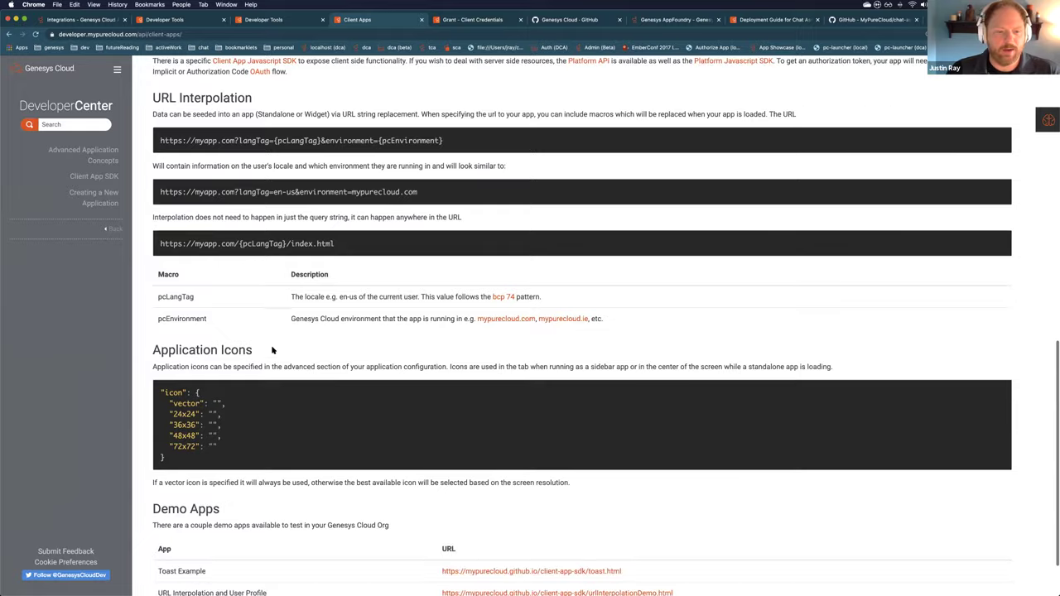
pyautogui.scroll(5, 273, 350)
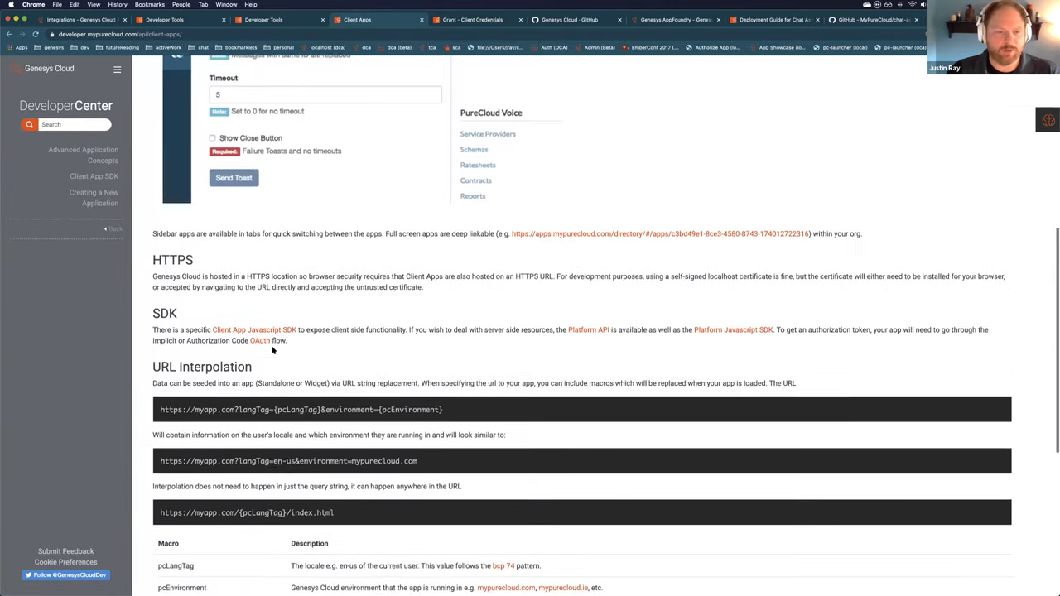
# Open Advanced Application Concepts and examine the application pooling rules, lifecycle events, hook configuration and localization
pyautogui.scroll(3, 273, 350)
pyautogui.click(108, 152)
pyautogui.scroll(-2, 230, 304)
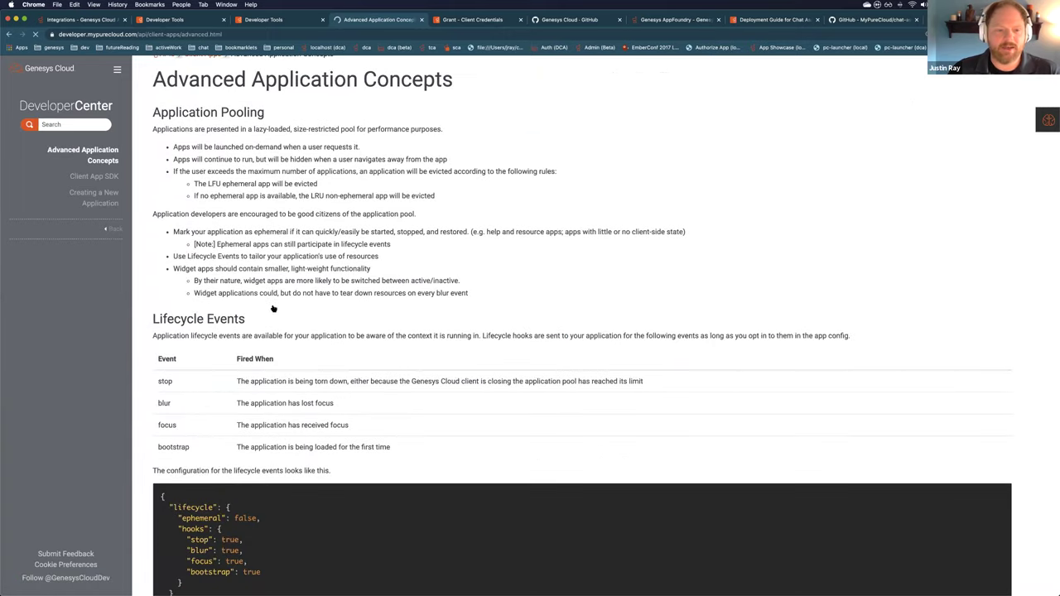
pyautogui.scroll(-2, 204, 265)
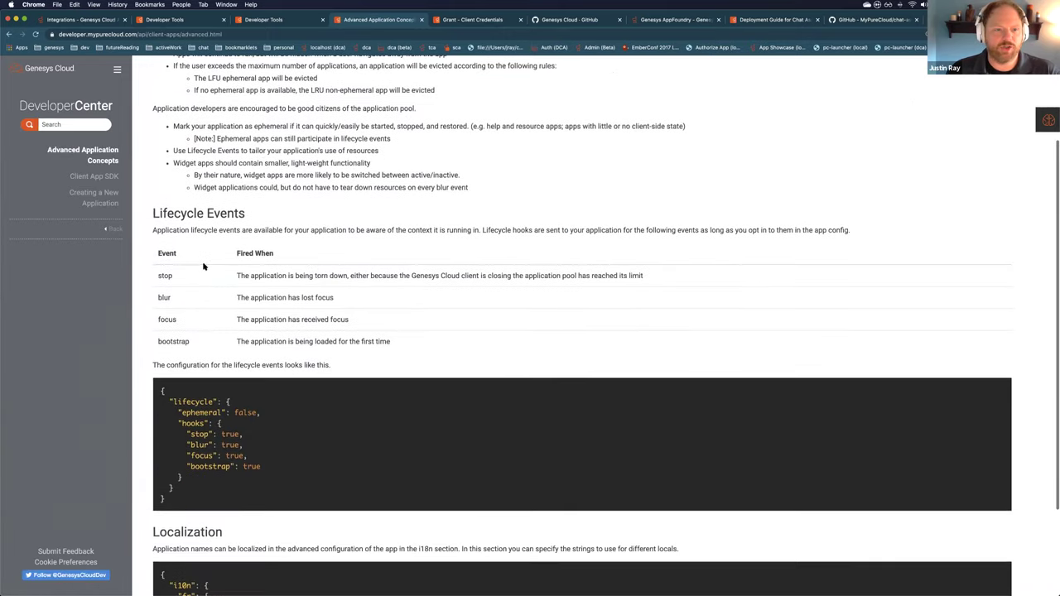
pyautogui.scroll(-3, 255, 316)
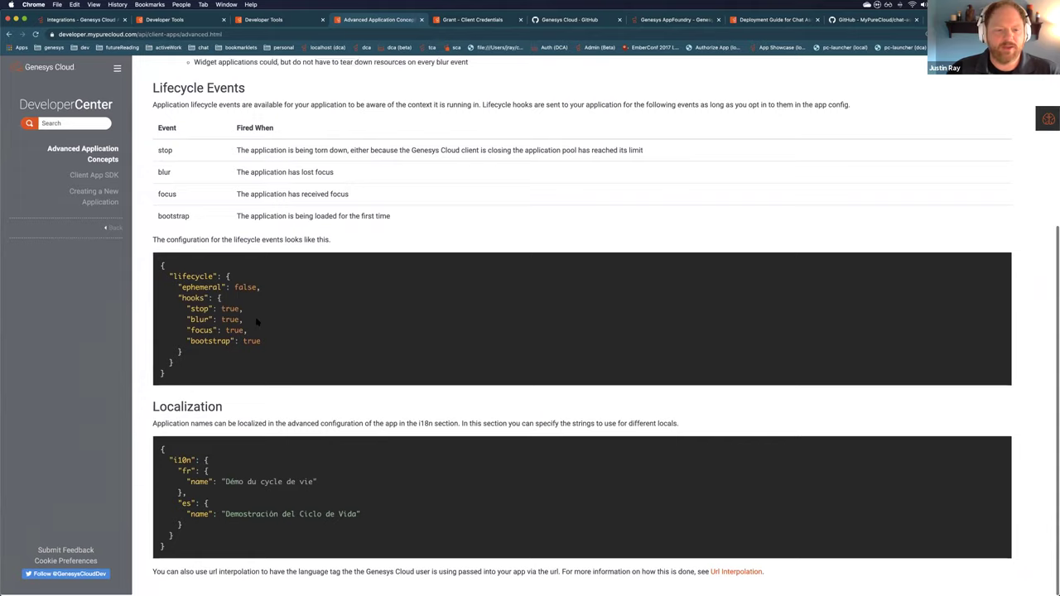
pyautogui.scroll(6, 224, 405)
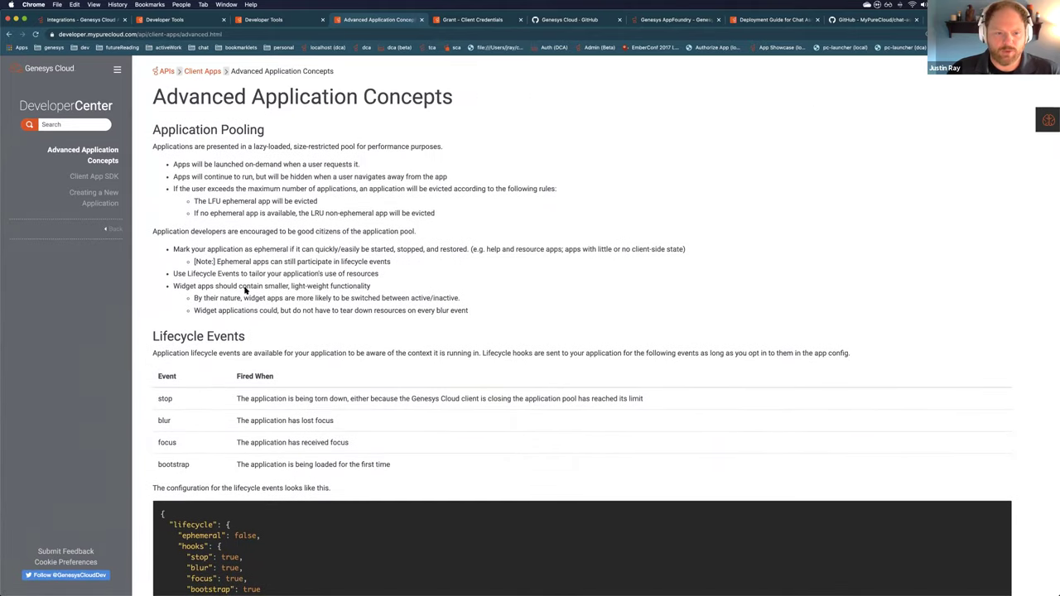
pyautogui.scroll(-1, 243, 290)
pyautogui.scroll(-2, 245, 289)
pyautogui.scroll(4, 243, 386)
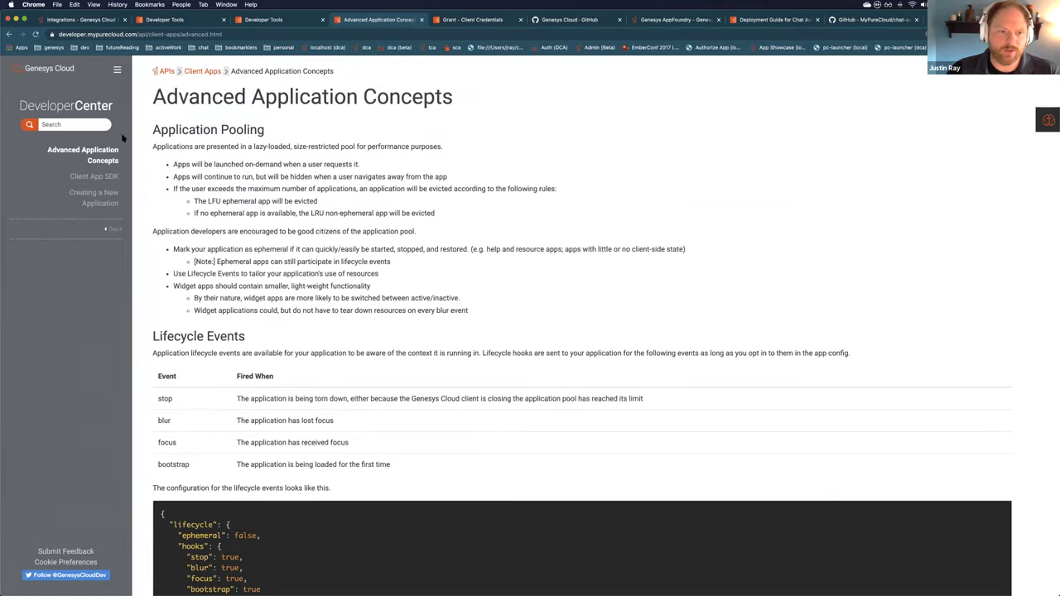
# Go back to the Developer Center home page and reopen the Client Apps documentation under APIs
pyautogui.click(25, 71)
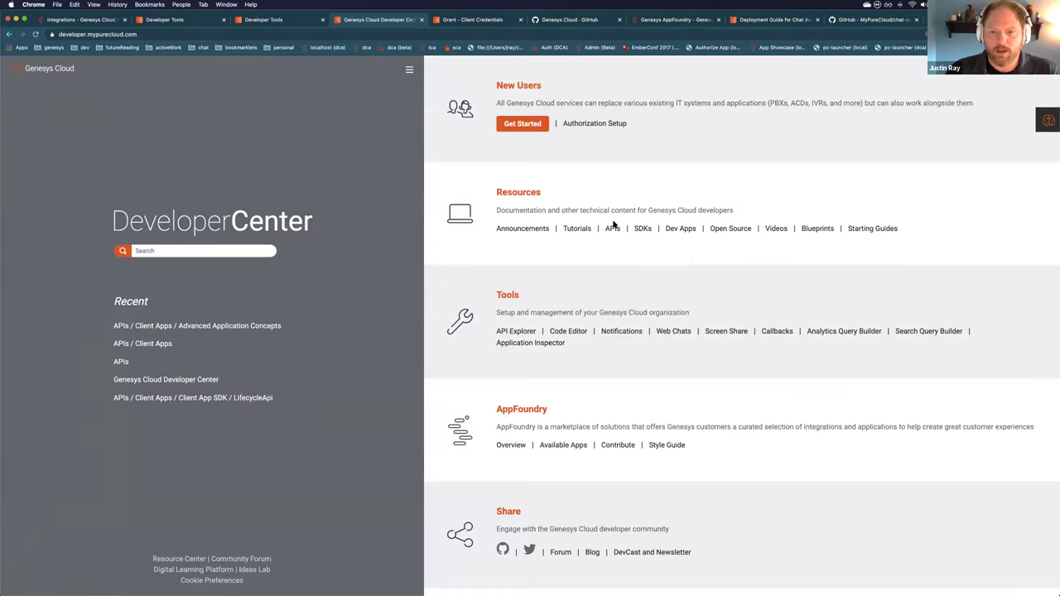
pyautogui.click(612, 228)
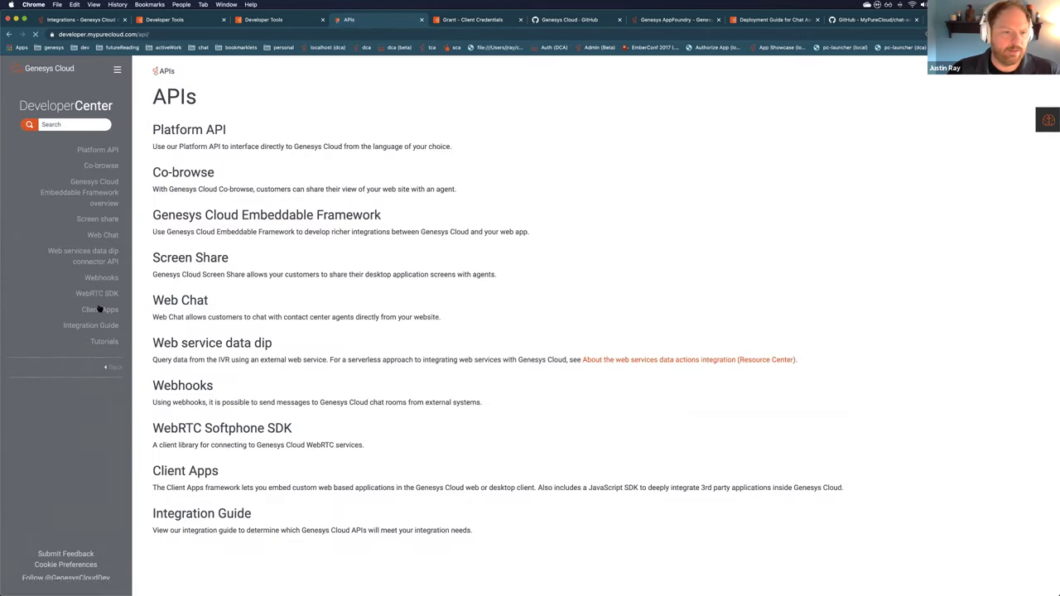
pyautogui.click(99, 309)
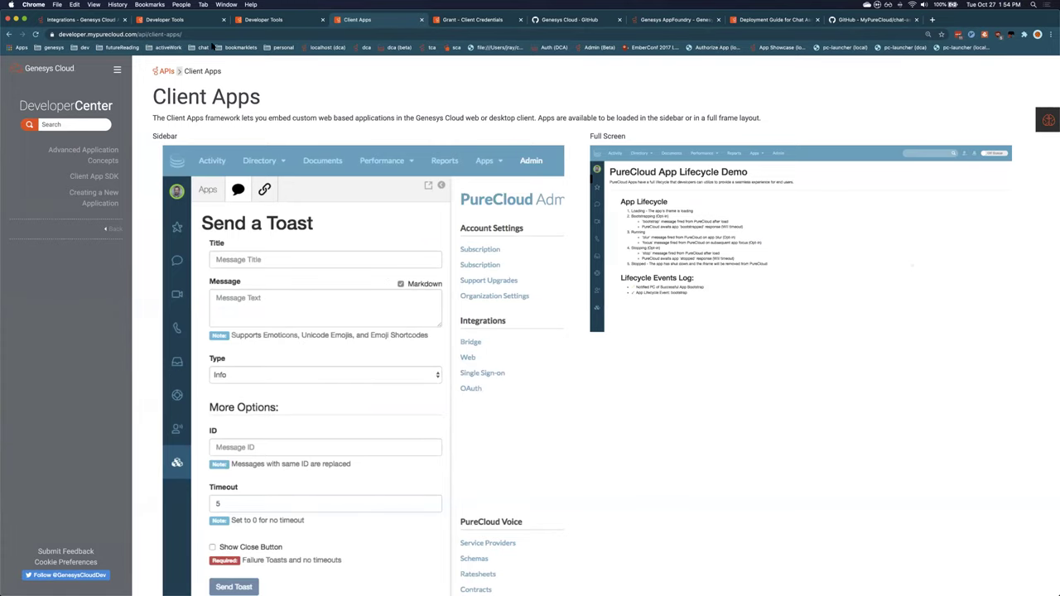
# Switch to the Genesys Cloud Integrations page and search the integrations for "toast"
pyautogui.click(83, 19)
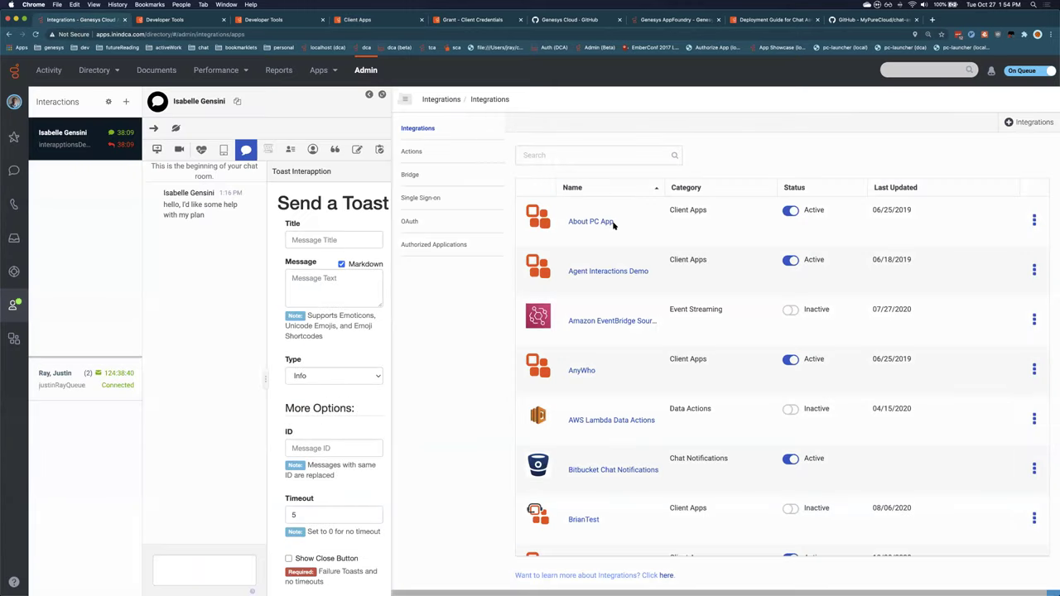
pyautogui.click(535, 149)
pyautogui.write('toast')
pyautogui.scroll(-3, 591, 323)
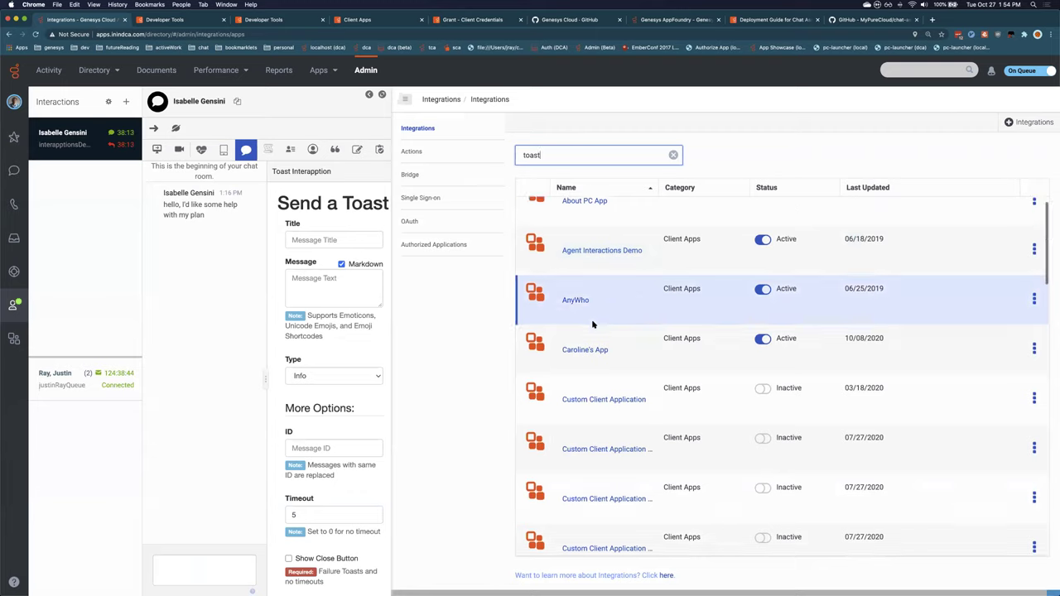
pyautogui.scroll(3, 594, 326)
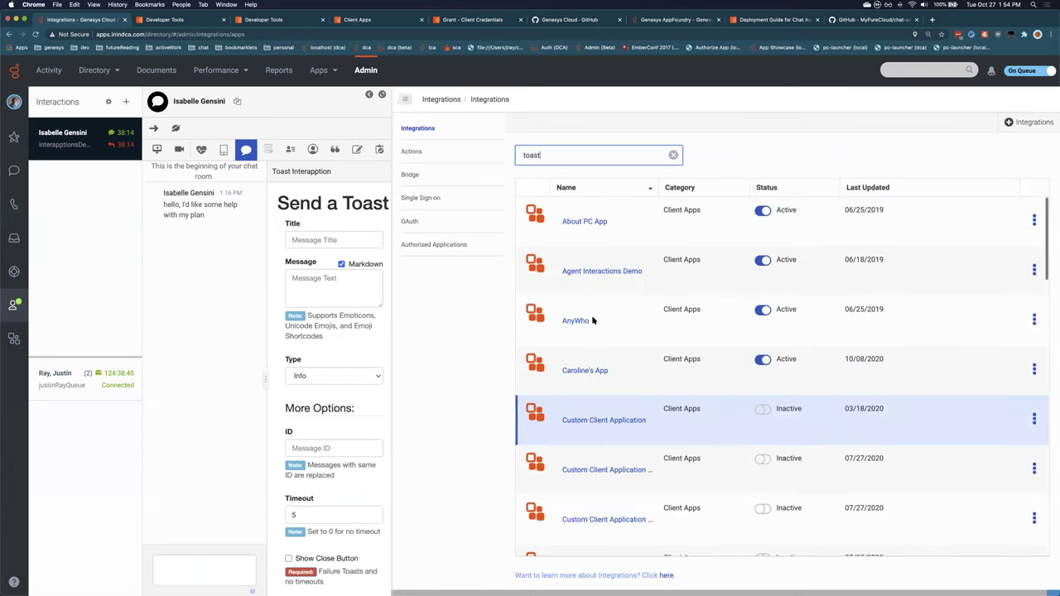
# Collapse the interaction panel to widen the Integrations page and filter the integrations list by "toast in"
pyautogui.click(370, 95)
pyautogui.scroll(-8, 243, 332)
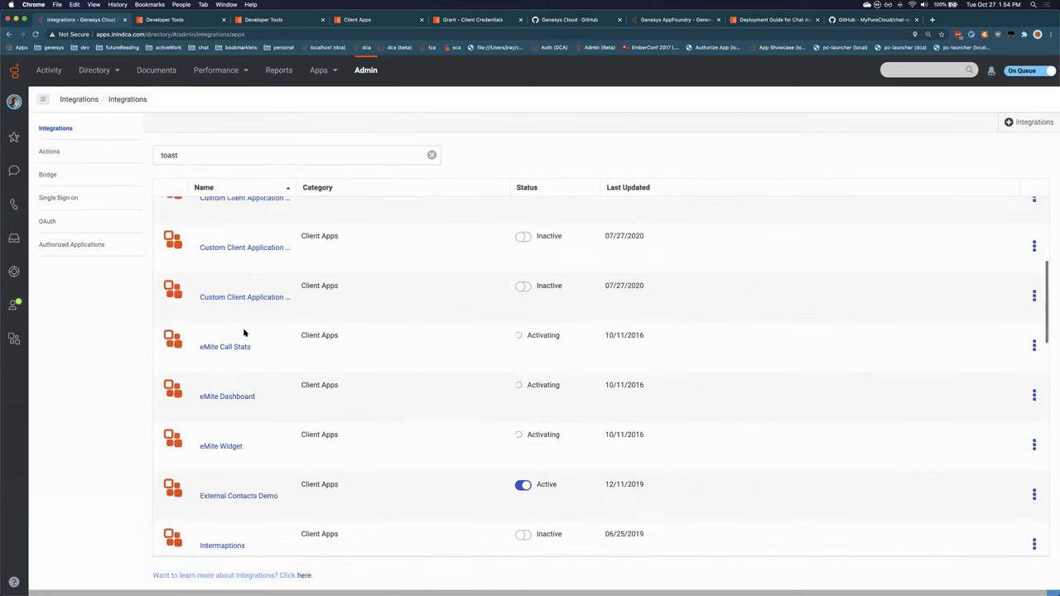
pyautogui.click(201, 149)
pyautogui.press('super+a')
pyautogui.write('To')
pyautogui.press('BackSpace')
pyautogui.press('BackSpace')
pyautogui.write('toast')
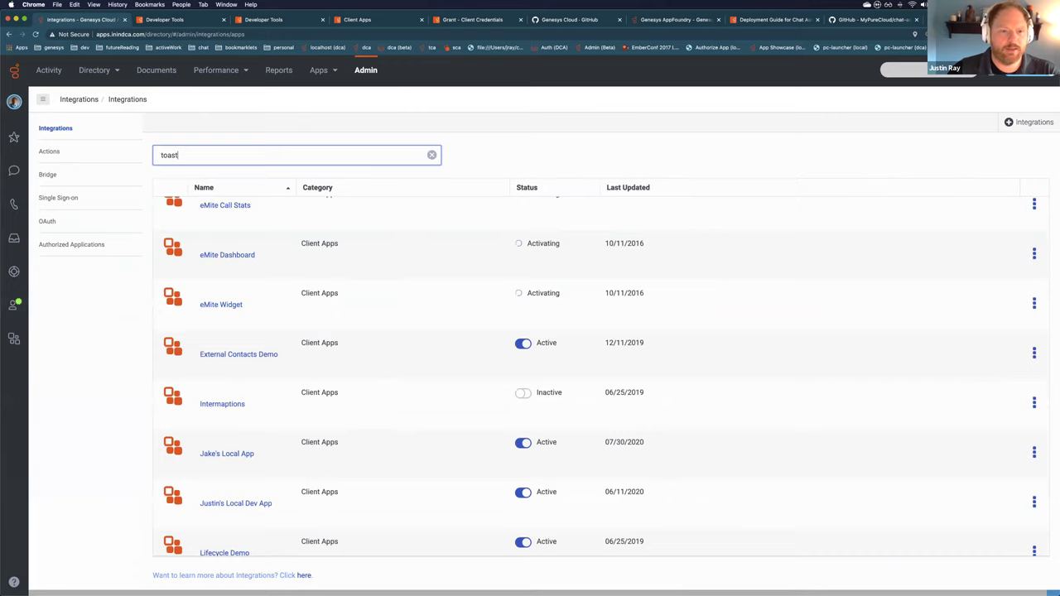
pyautogui.scroll(-10, 244, 367)
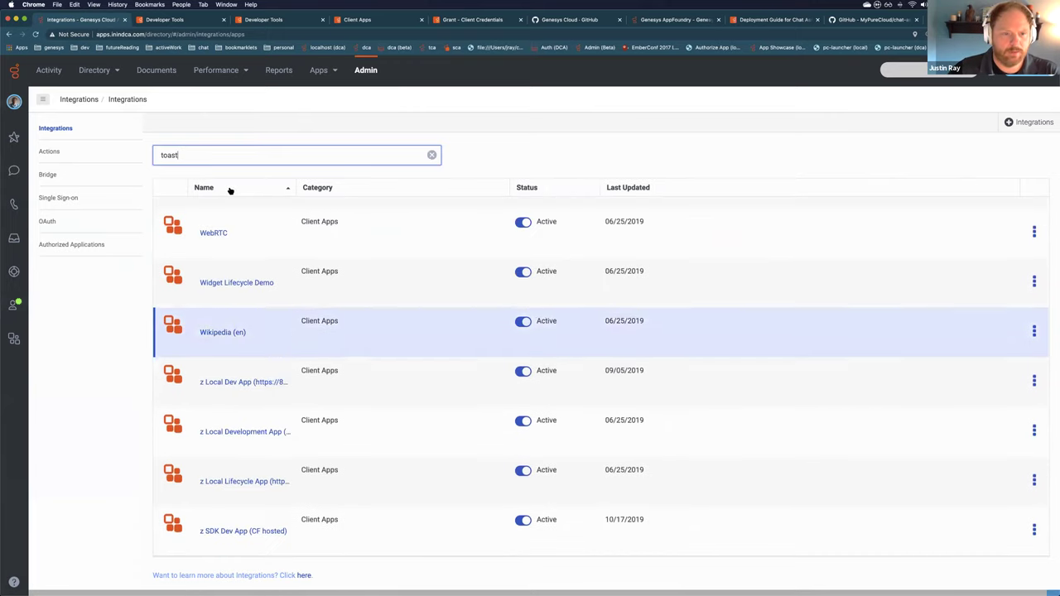
pyautogui.write('in')
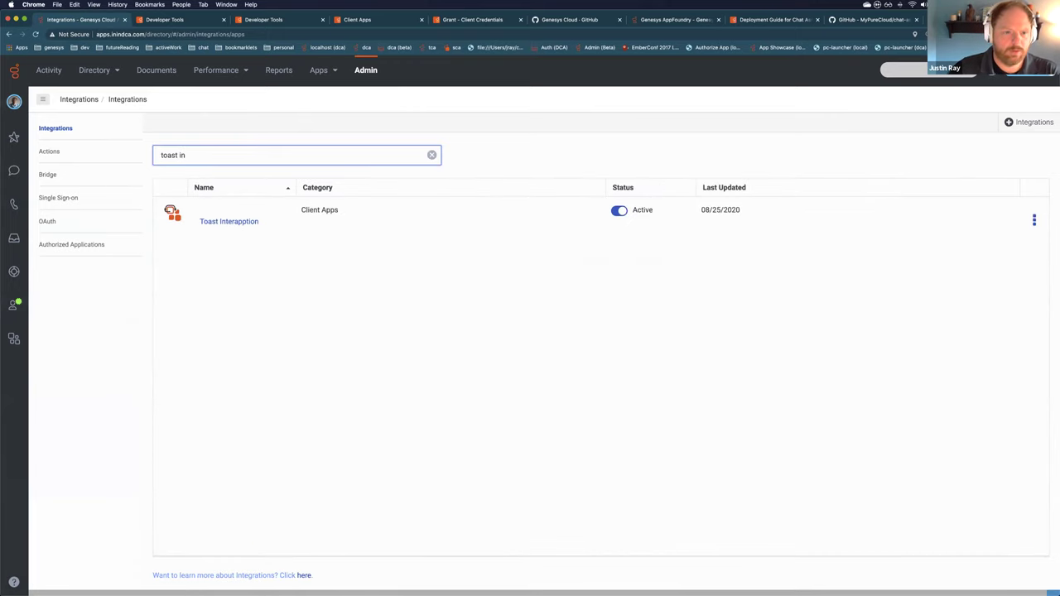
# Open the Toast Interapption configuration and highlight the possible Communication Type Filtering values, such as chat, call, callback, line and twitter
pyautogui.click(246, 222)
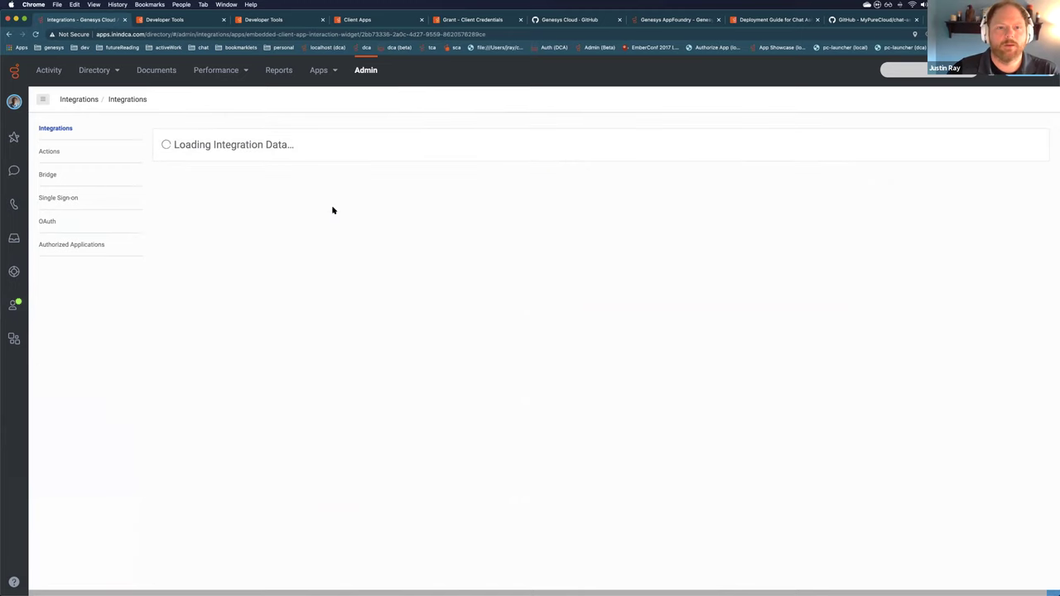
pyautogui.click(238, 144)
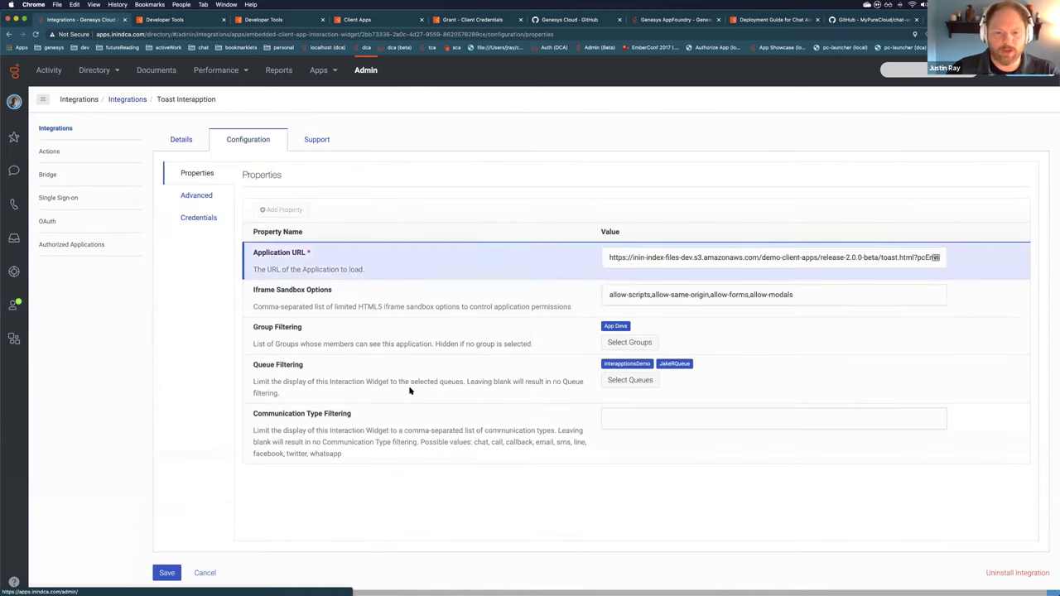
pyautogui.moveTo(474, 442); pyautogui.dragTo(492, 441)
pyautogui.doubleClick(521, 442)
pyautogui.doubleClick(496, 442)
pyautogui.doubleClick(514, 443)
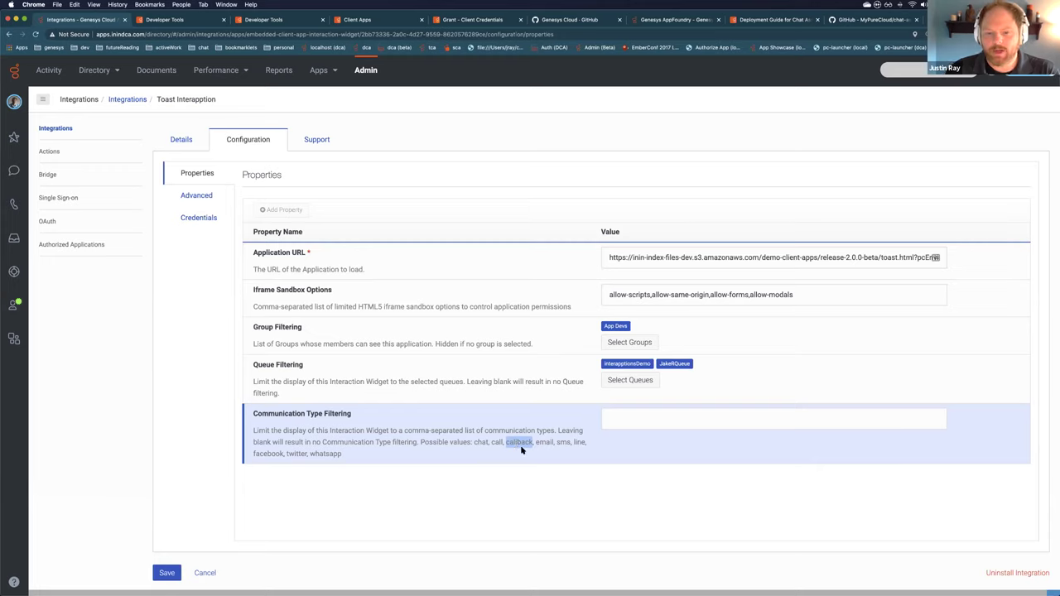
pyautogui.doubleClick(578, 442)
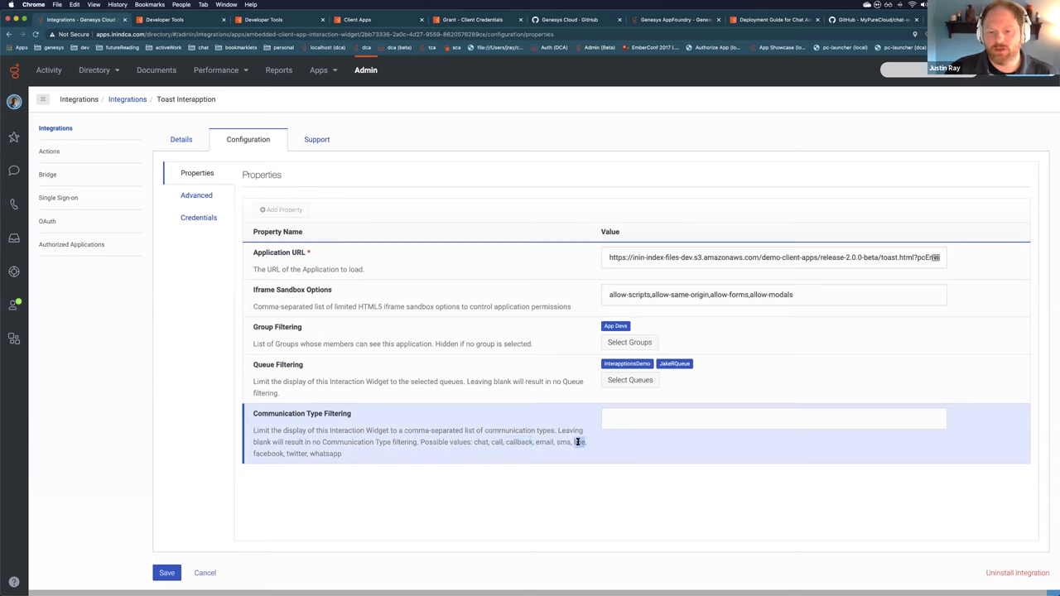
pyautogui.click(283, 454)
pyautogui.doubleClick(296, 453)
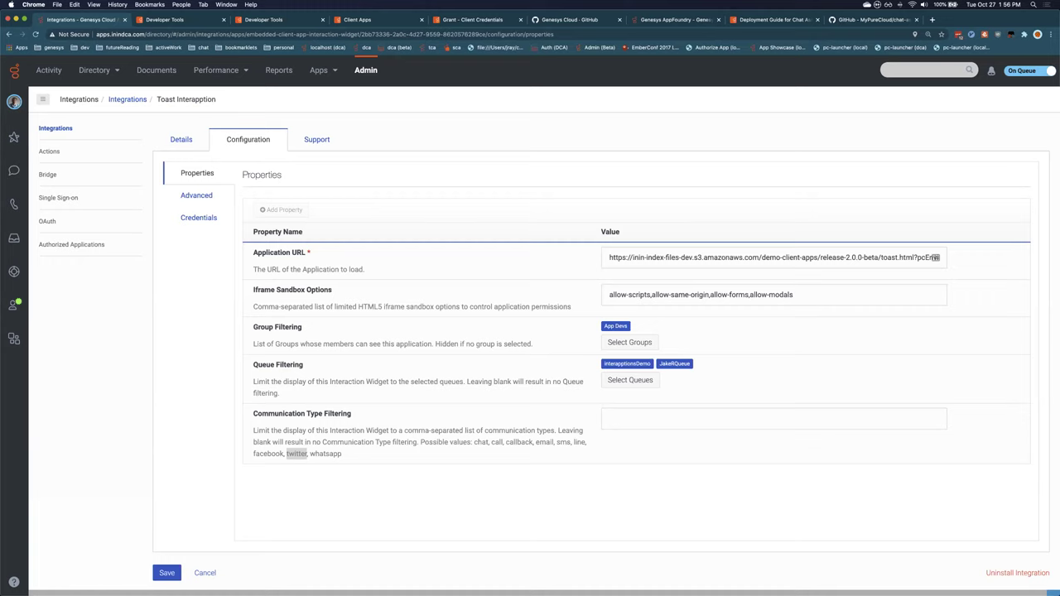
# Switch to the interactionWidgets-2020Oct27 presentation in PowerPoint and show the Resources slide after Getting Help
pyautogui.hotkey('ctrl', 'Up')
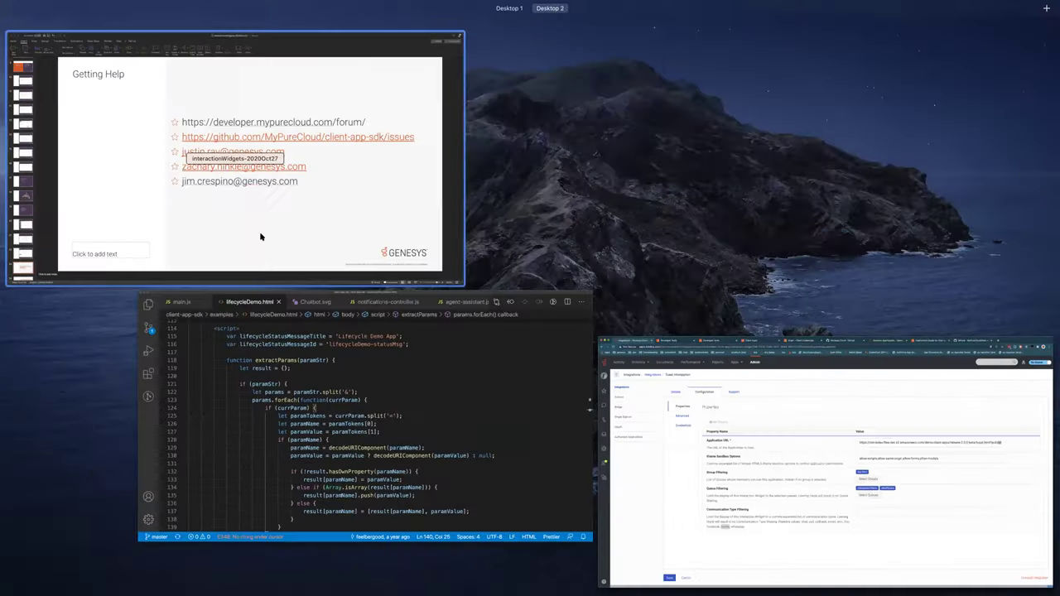
pyautogui.click(260, 237)
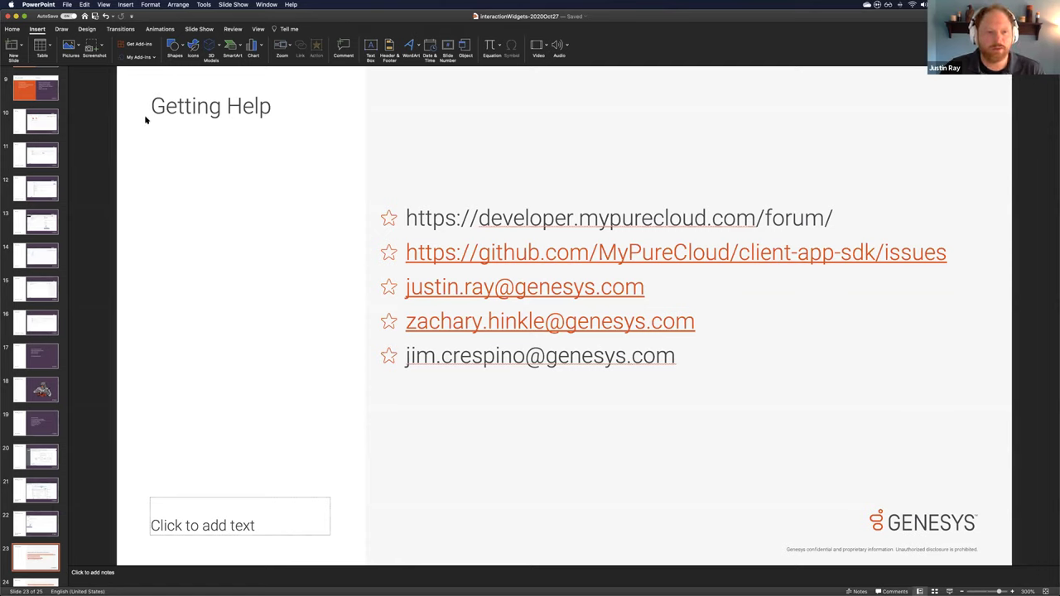
pyautogui.scroll(-2, 41, 519)
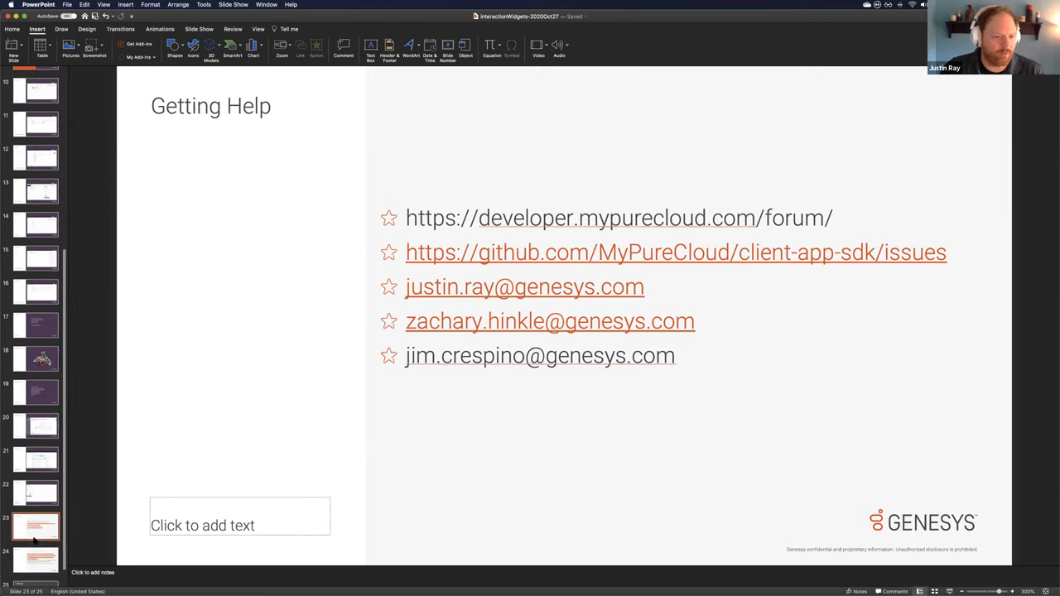
pyautogui.click(33, 555)
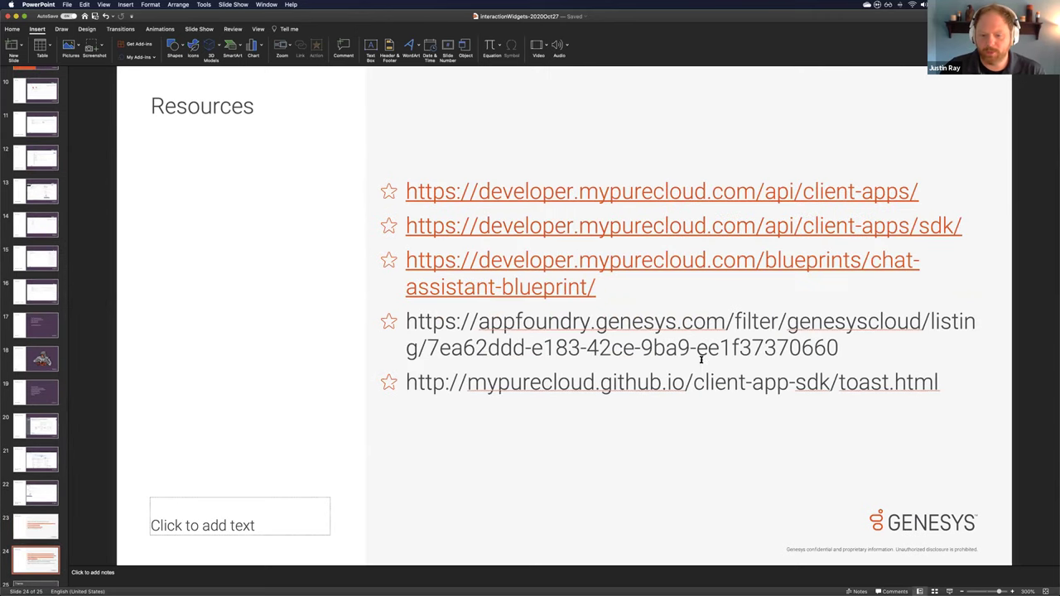